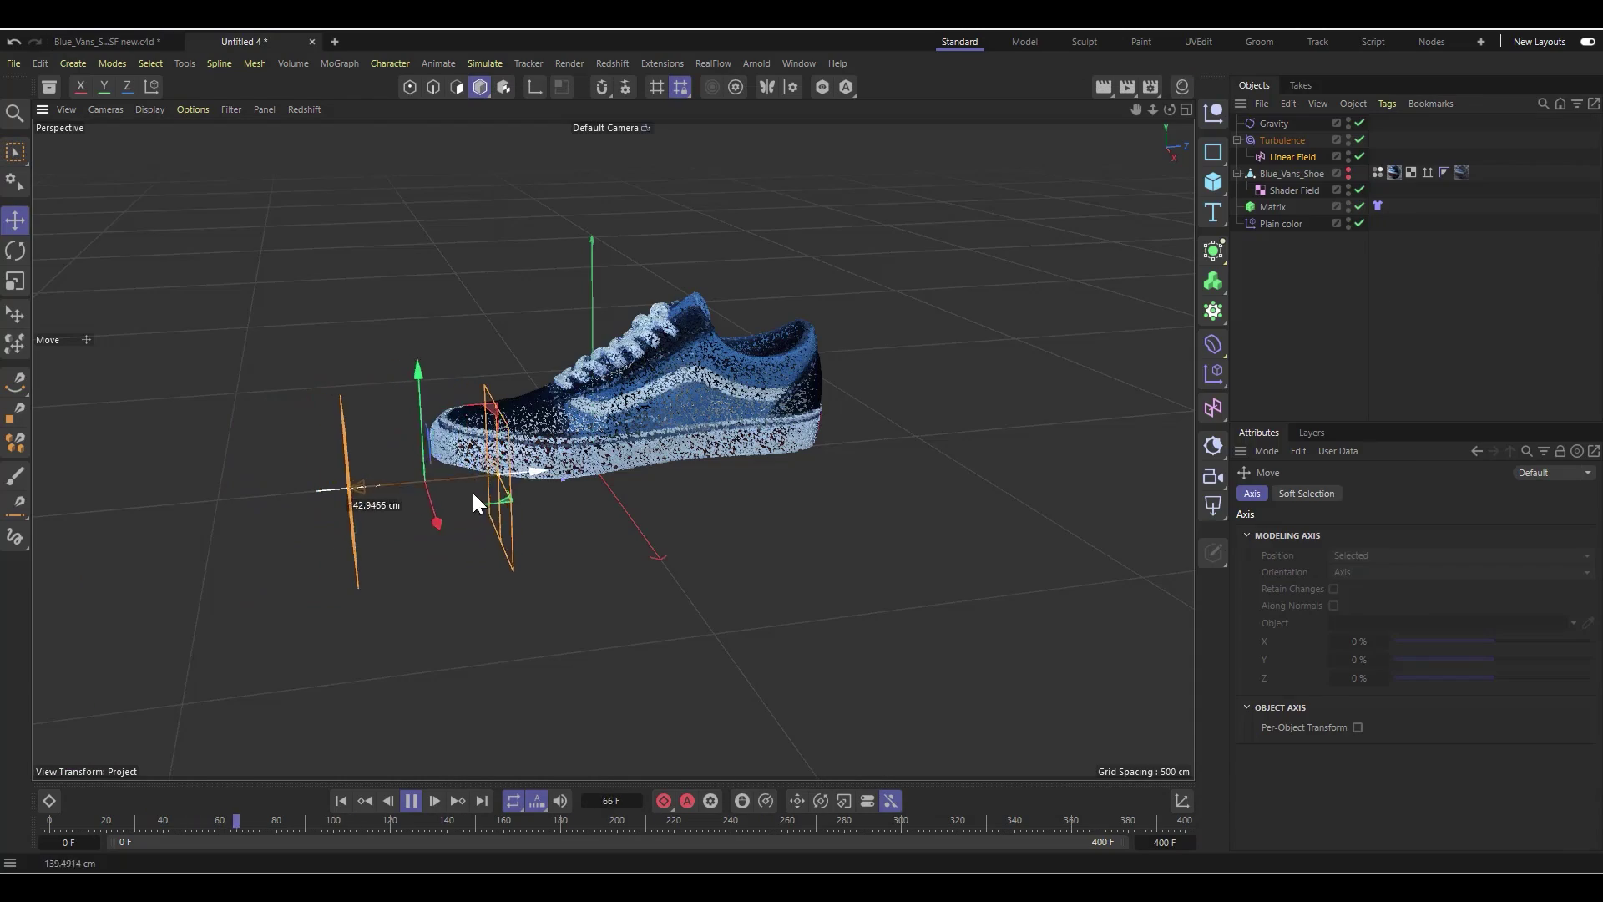
Step: Move the Linear Field from the shoe's toe through to its heel while the simulation plays
{"action": "left_click_drag", "start_coordinate": [473, 494], "coordinate": [945, 449]}
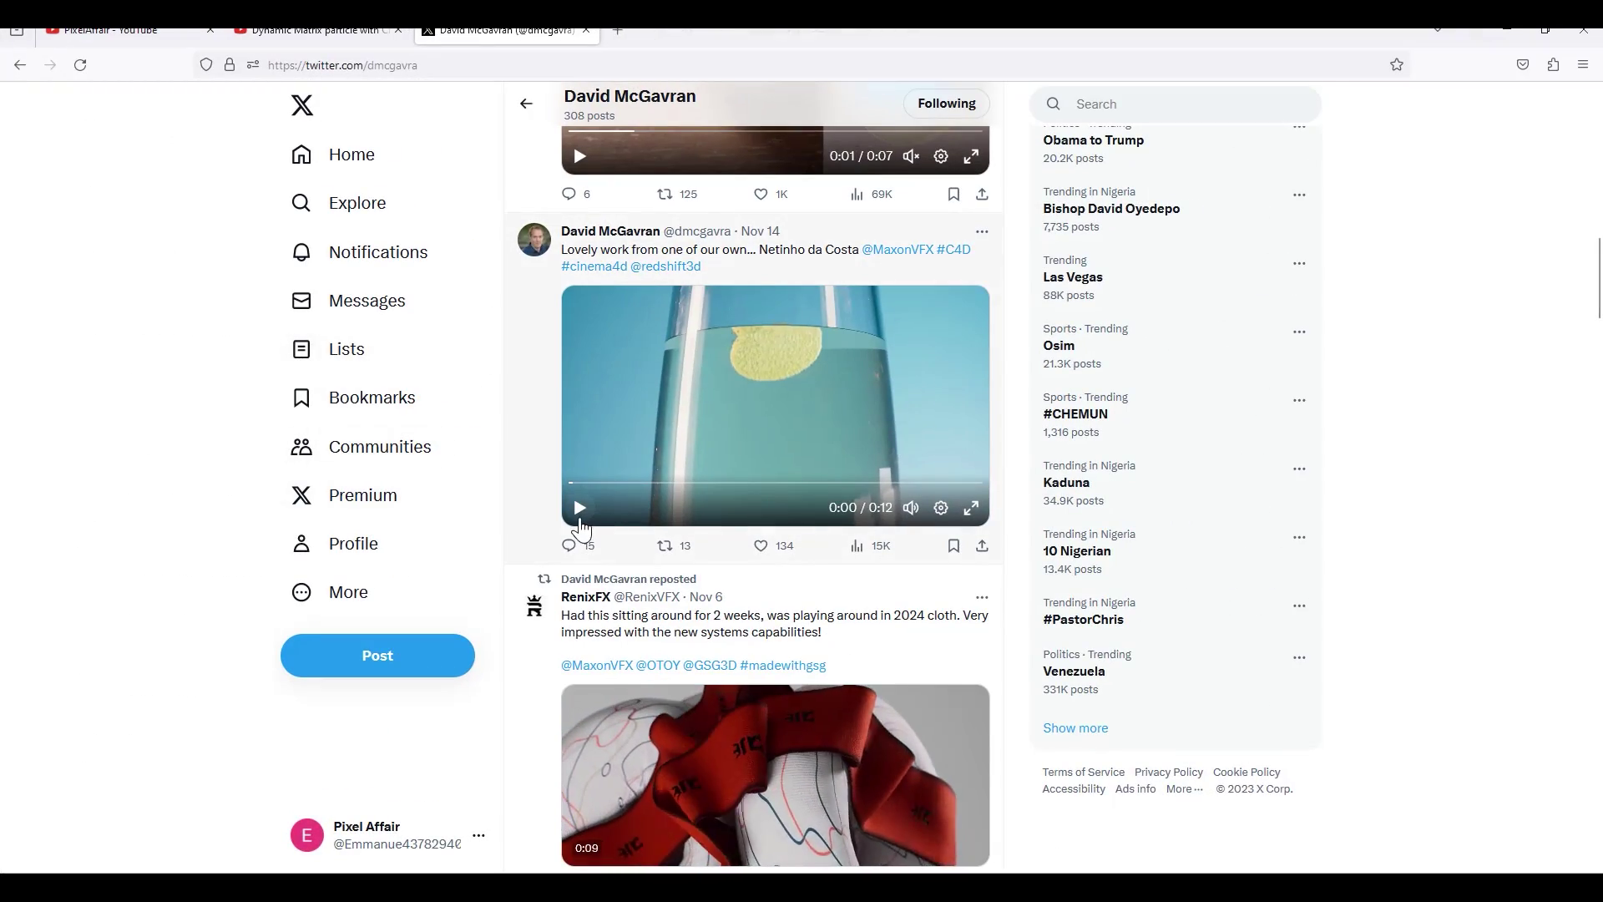
Step: Play the dissolving-tablet video in the Nov 14 post in the web browser
{"action": "left_click", "coordinate": [580, 508]}
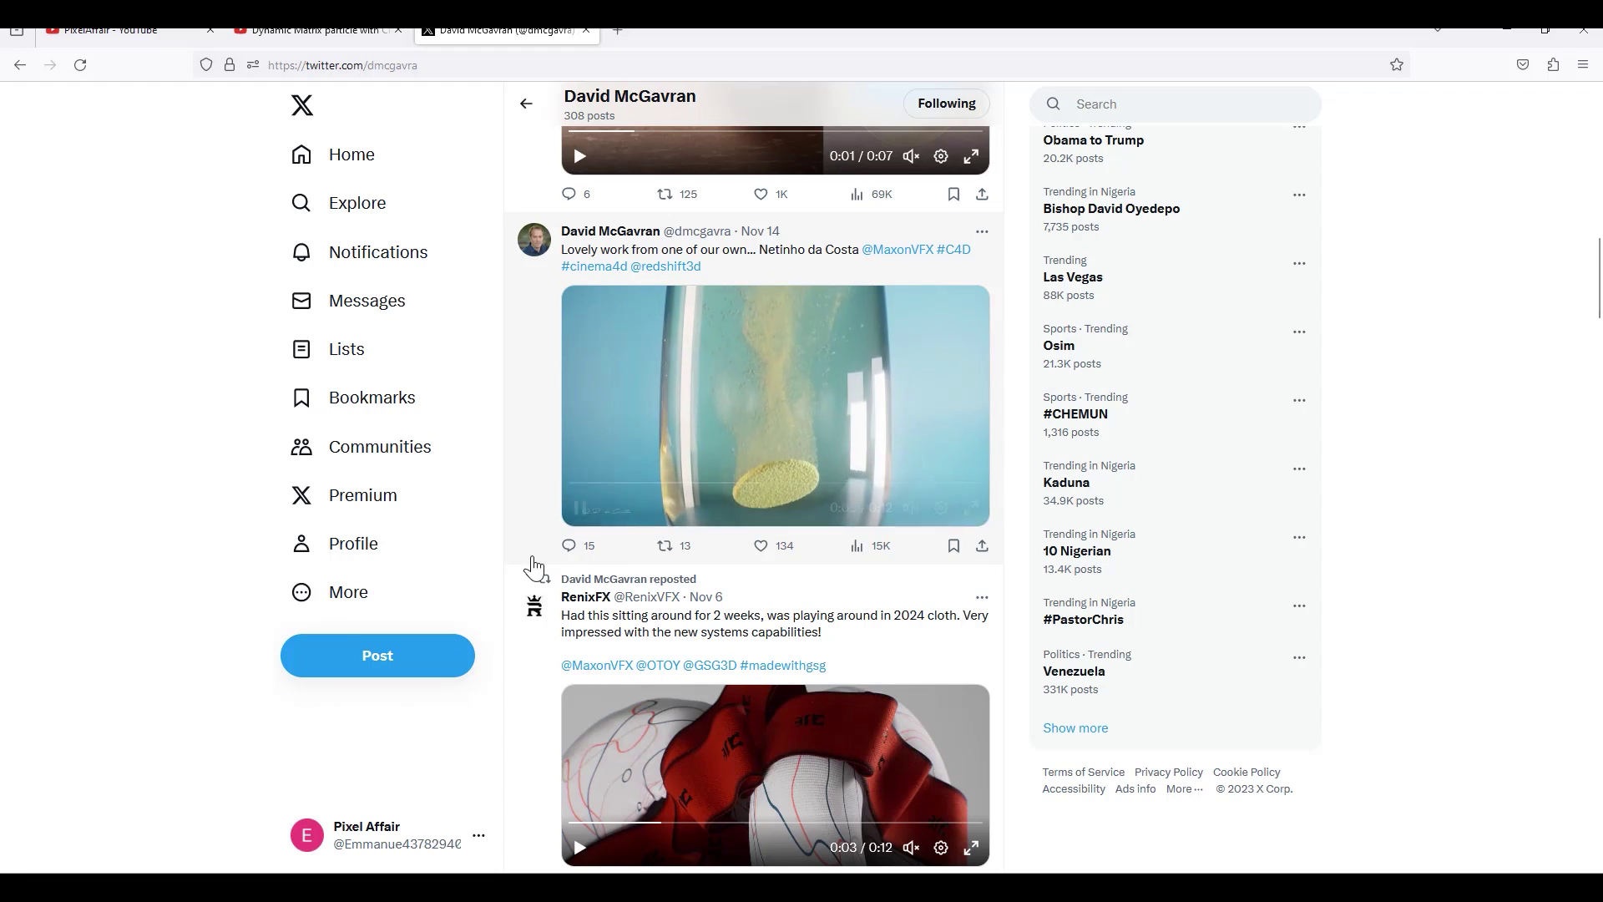
{"action": "left_click", "coordinate": [580, 510]}
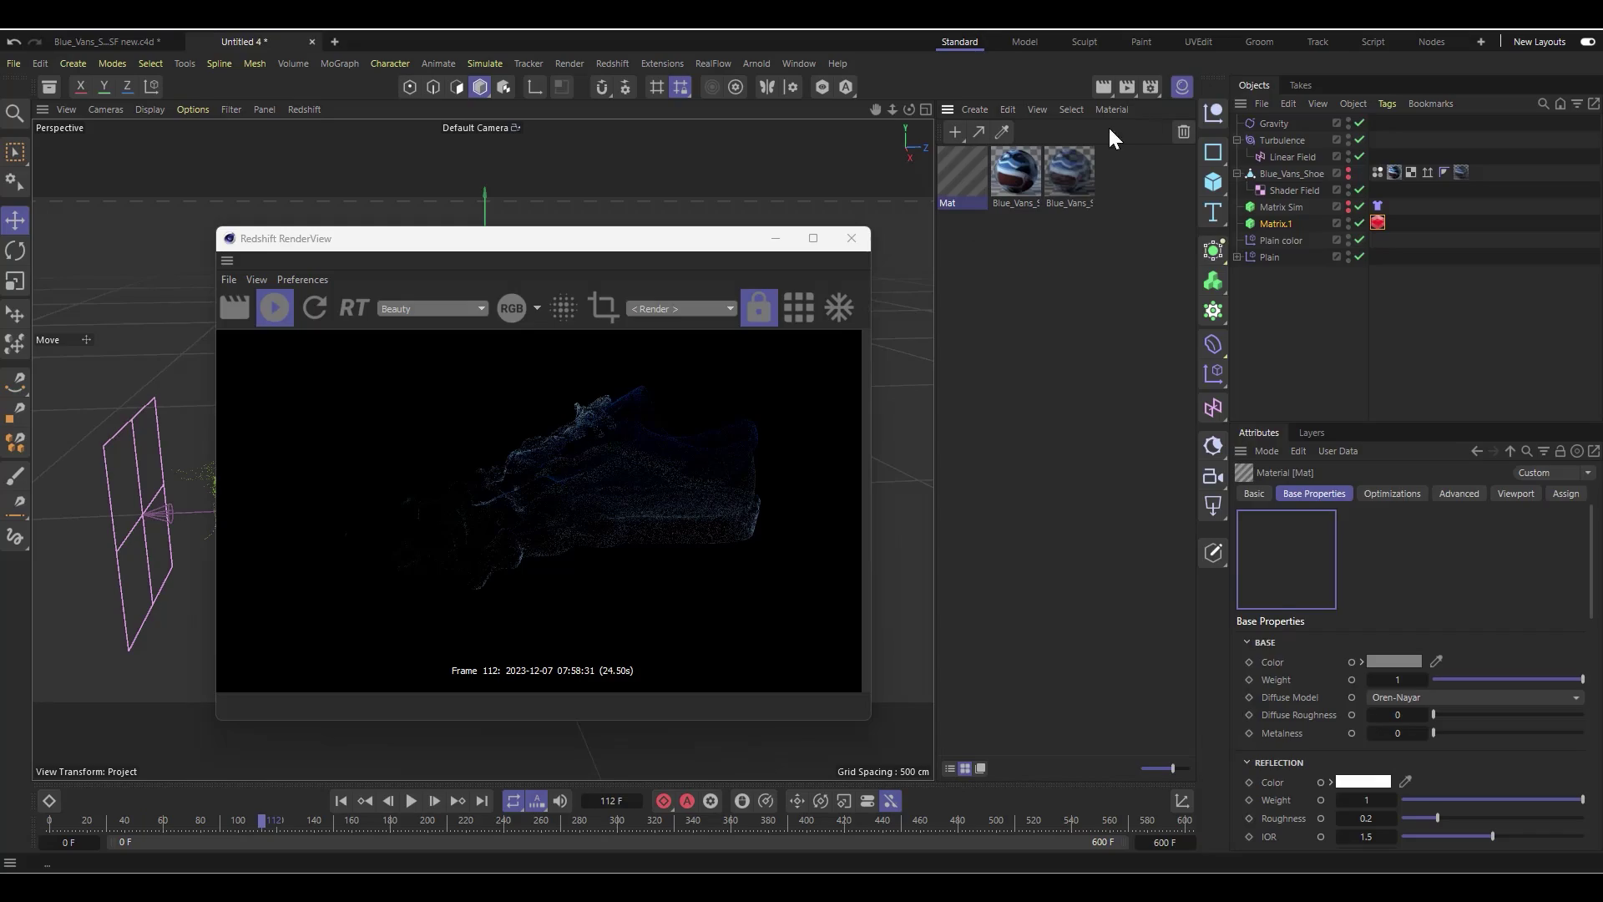
Step: Move the Redshift RenderView clear of the materials and open the grey Mat material for editing
{"action": "left_click", "coordinate": [960, 177]}
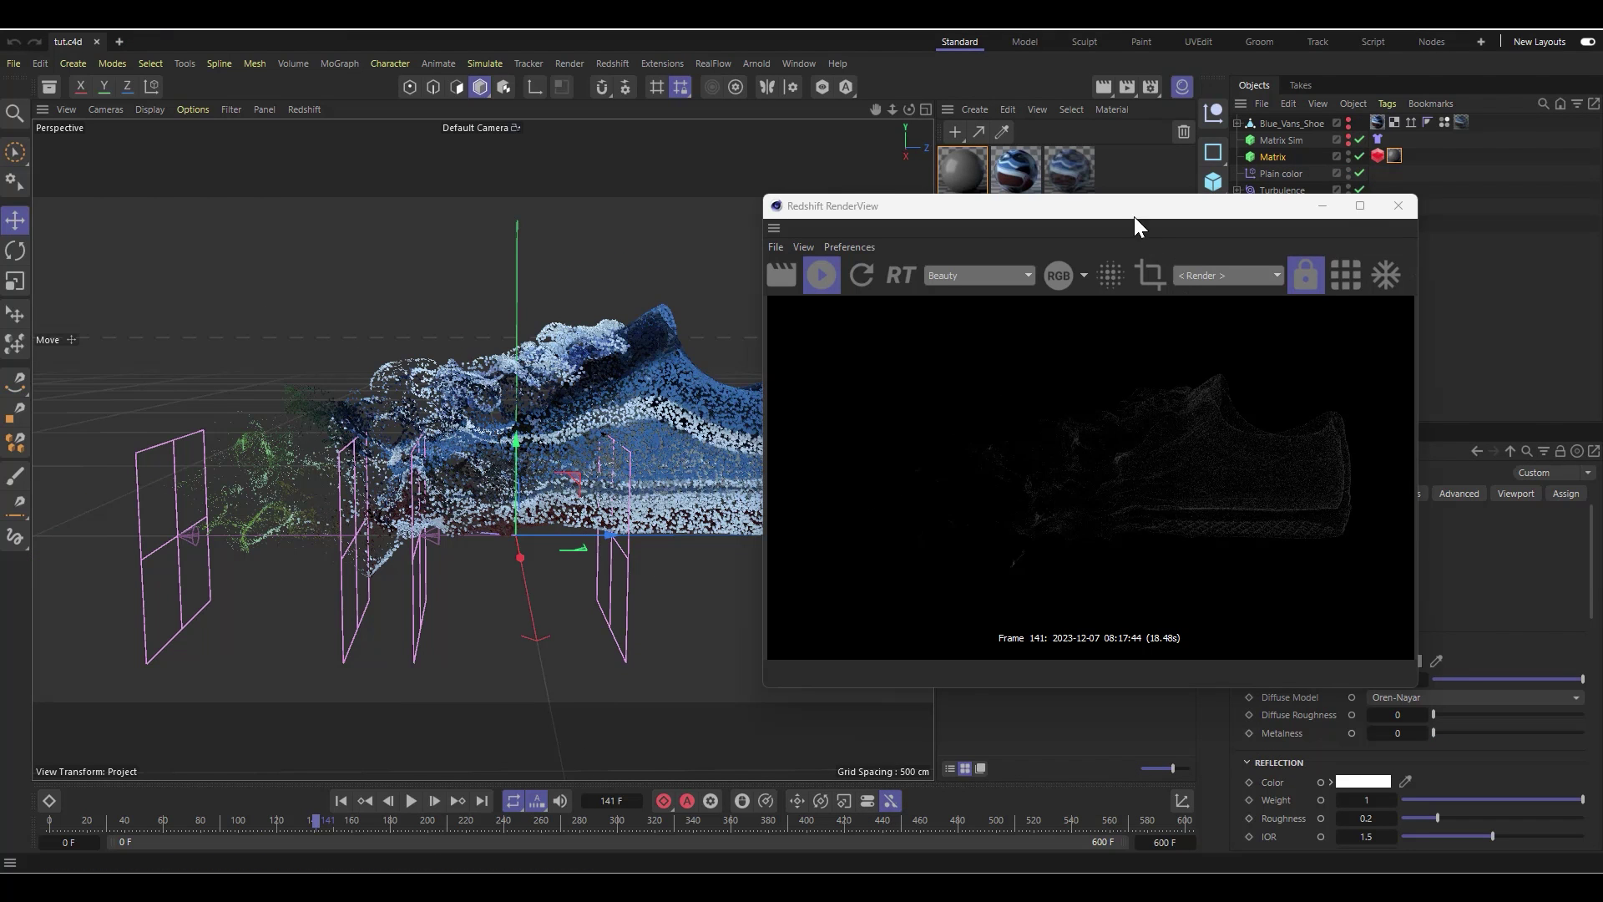
{"action": "left_click_drag", "start_coordinate": [1129, 208], "coordinate": [967, 213]}
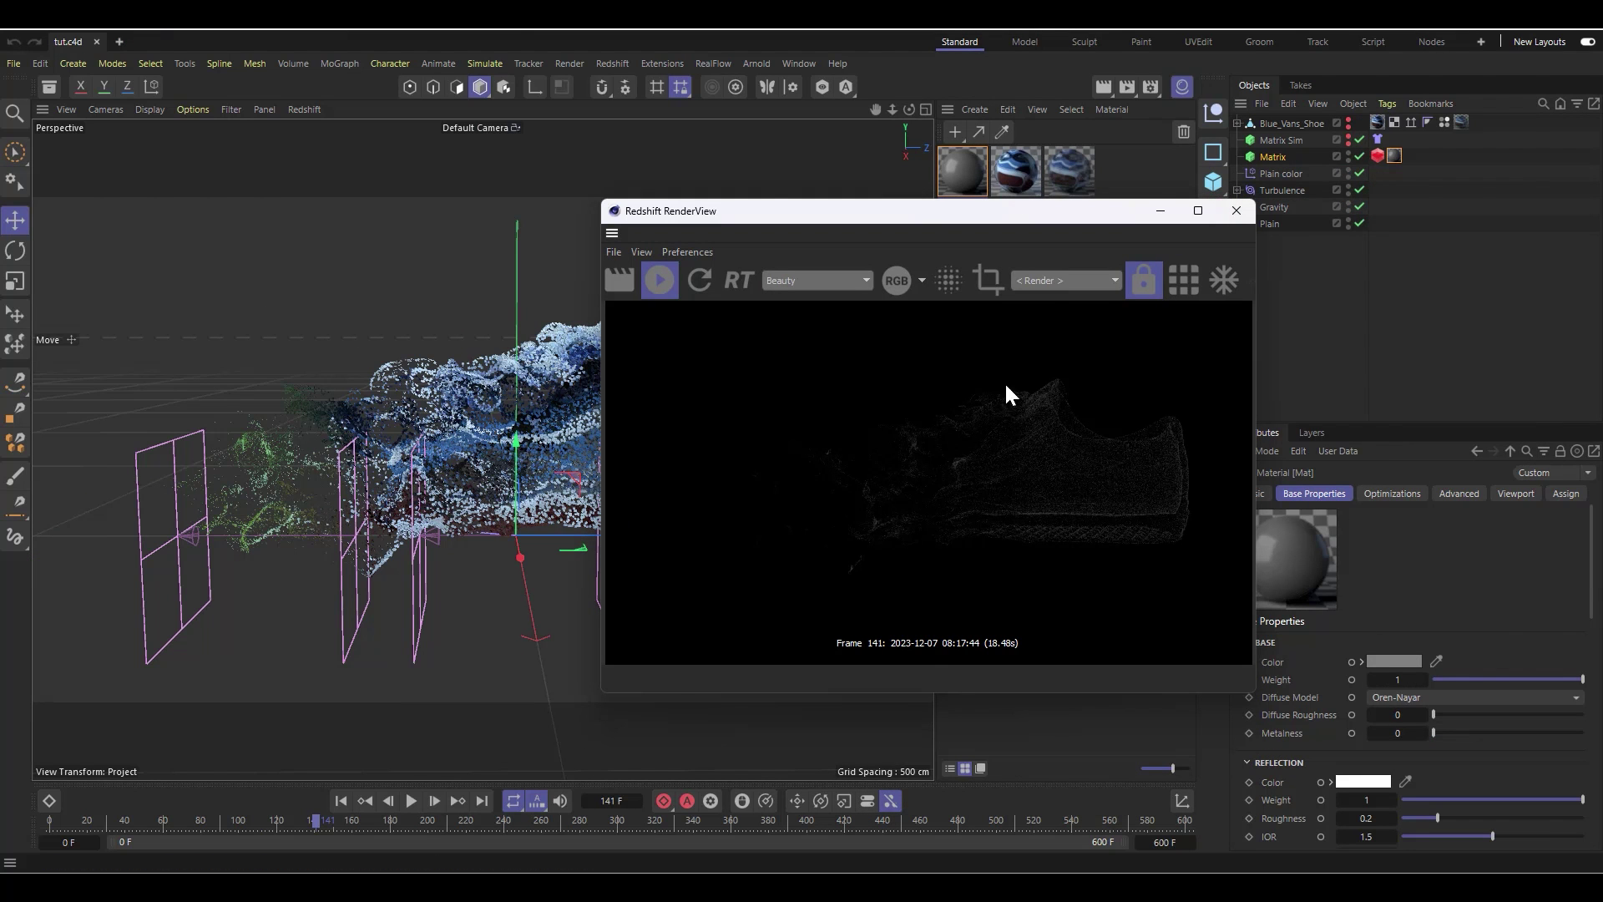
{"action": "double_click", "coordinate": [968, 180]}
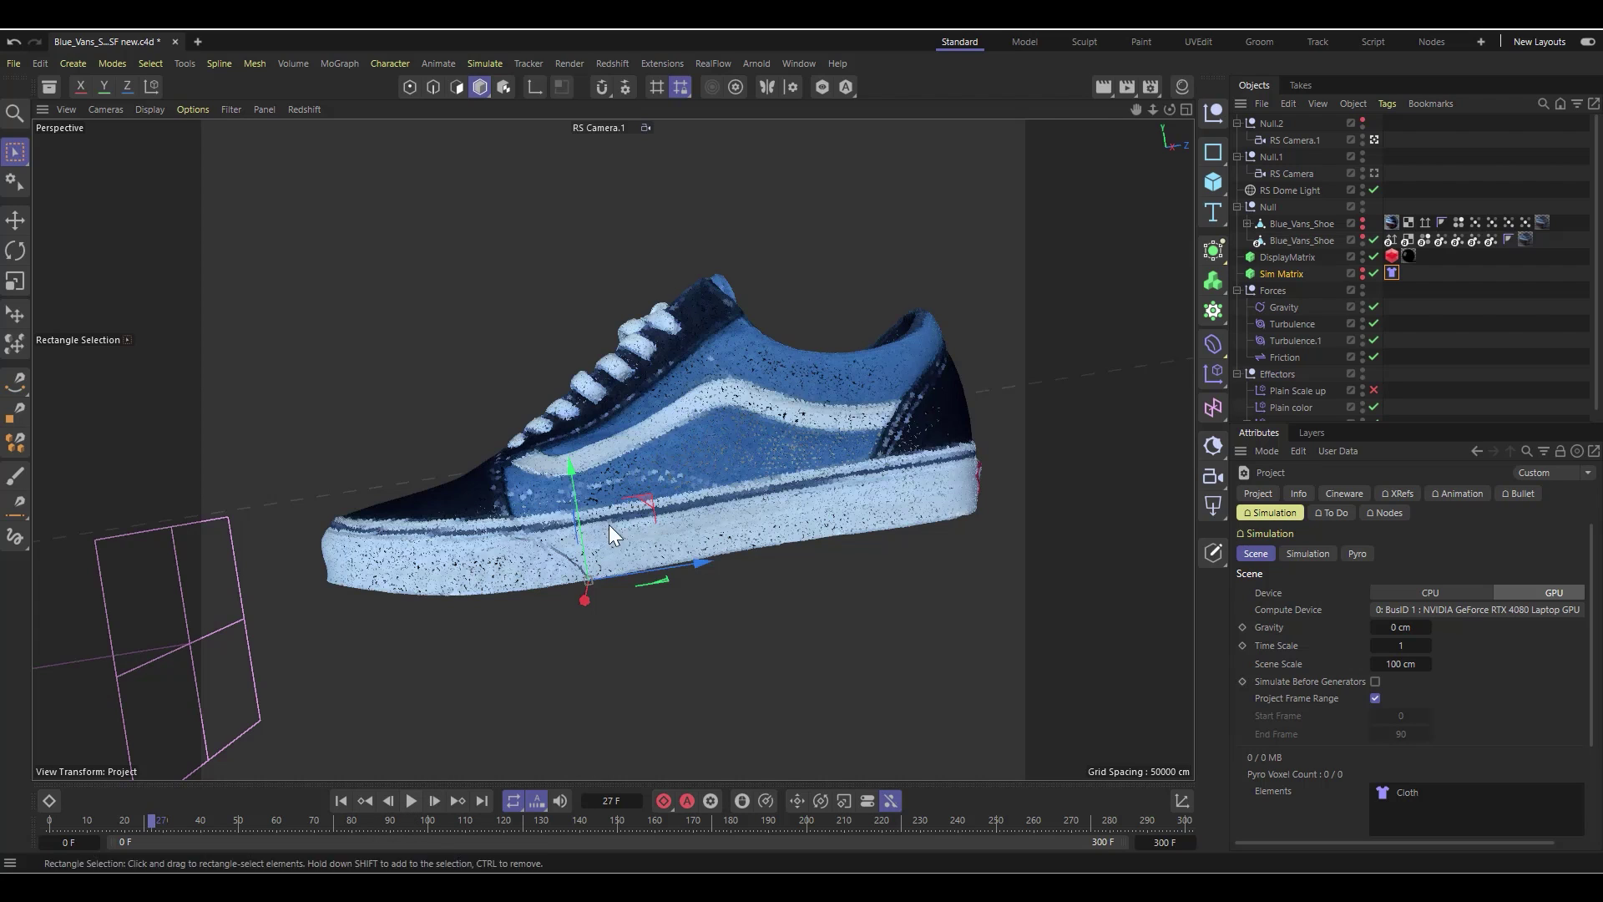
Step: Play the finished shoe particle simulation from the first frame and review the Sim Matrix object settings
{"action": "left_click", "coordinate": [410, 800]}
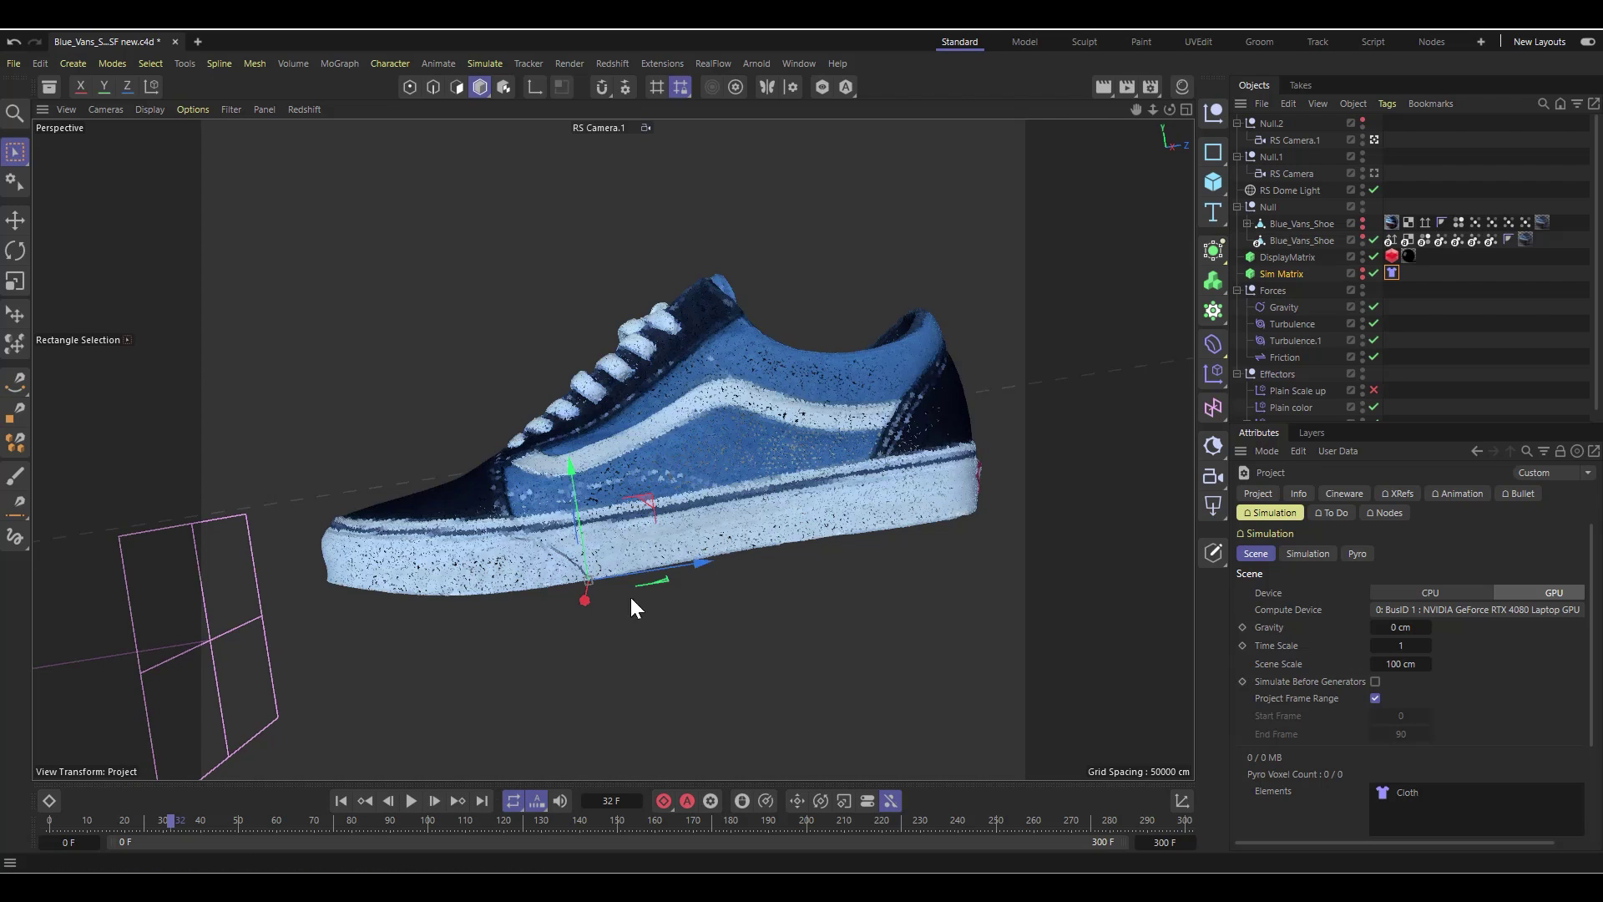
{"action": "left_click", "coordinate": [411, 800]}
{"action": "left_click", "coordinate": [411, 799]}
{"action": "left_click", "coordinate": [1285, 275]}
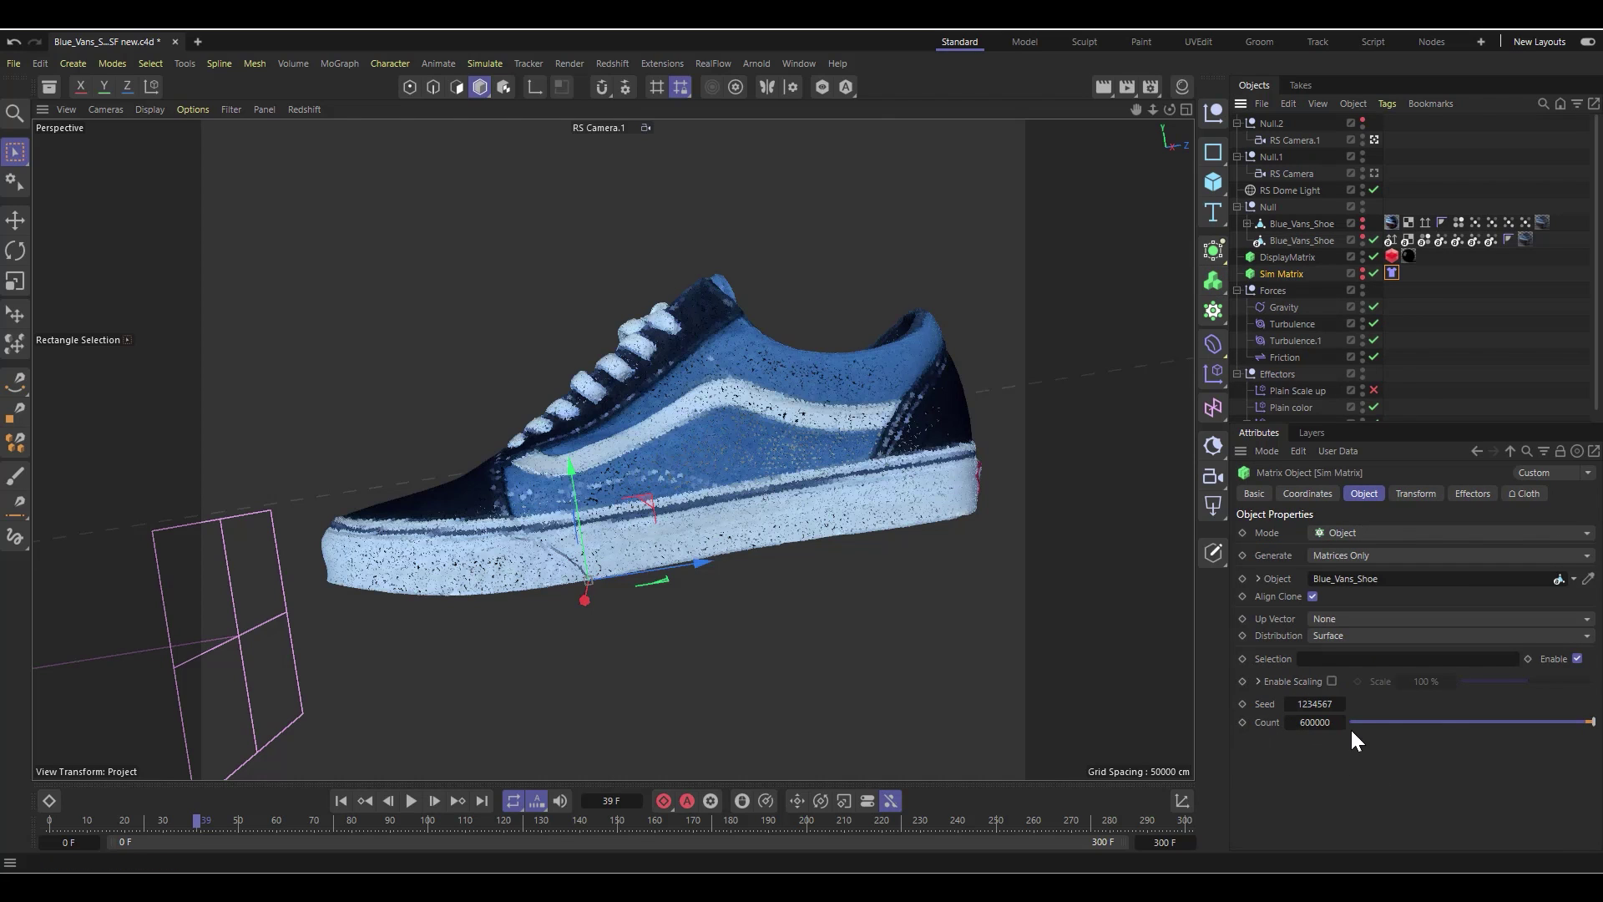
{"action": "left_click", "coordinate": [339, 800]}
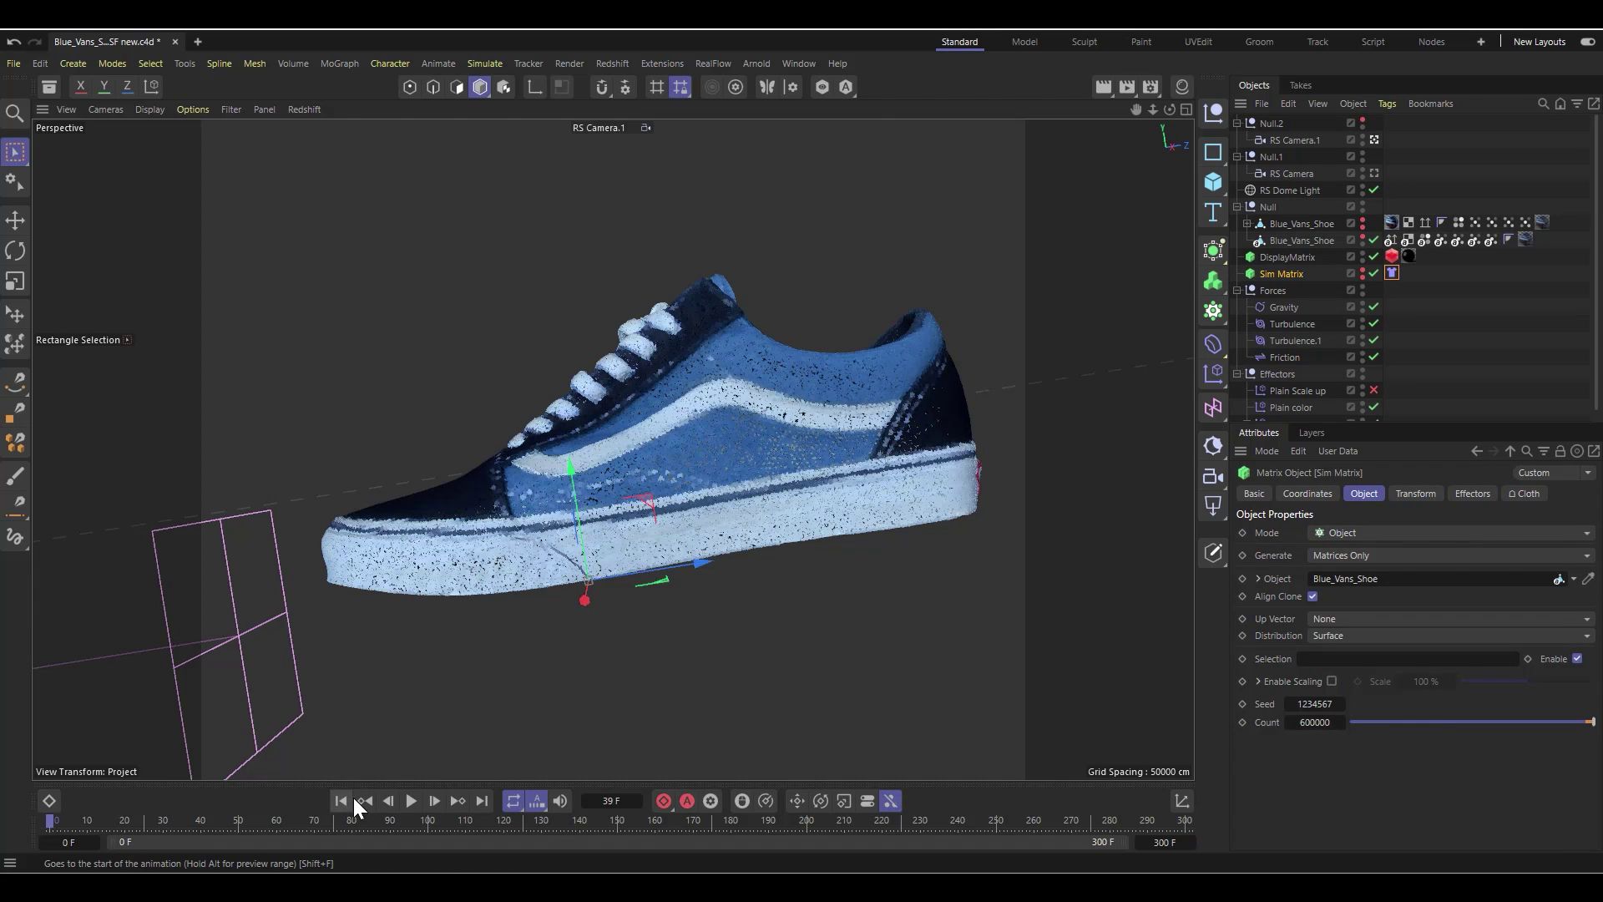
{"action": "left_click", "coordinate": [411, 801]}
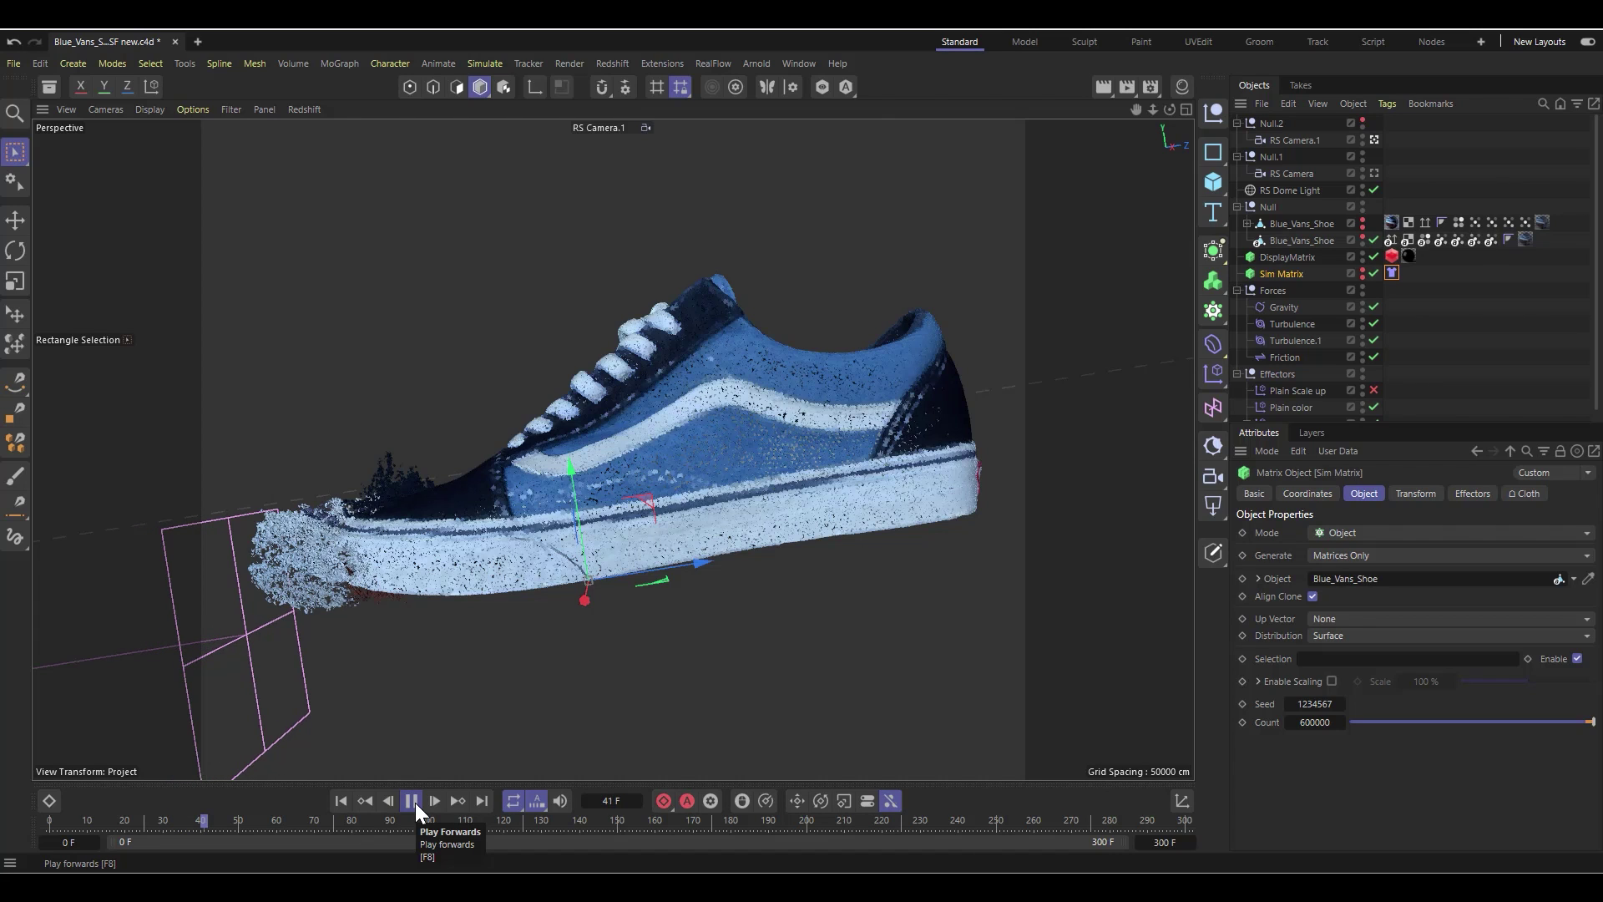
{"action": "left_click", "coordinate": [412, 801]}
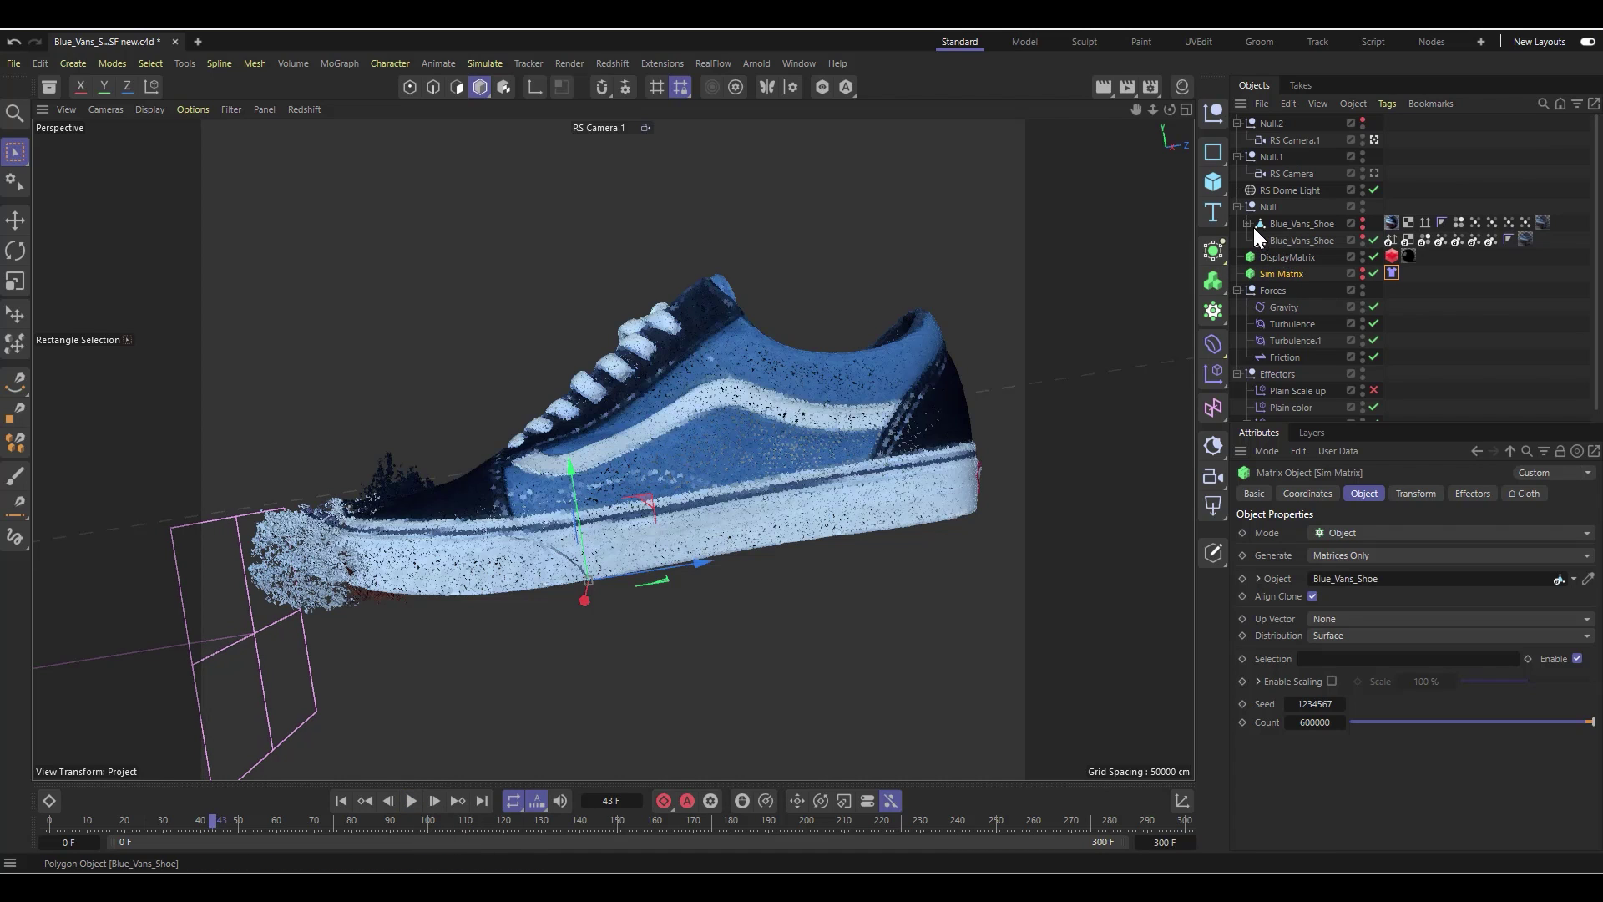
Step: Copy the Blue_Vans_Shoe polygon object from the finished project and paste it into Untitled 4
{"action": "left_click", "coordinate": [1248, 223]}
{"action": "left_click", "coordinate": [1250, 224]}
{"action": "left_click", "coordinate": [1274, 224]}
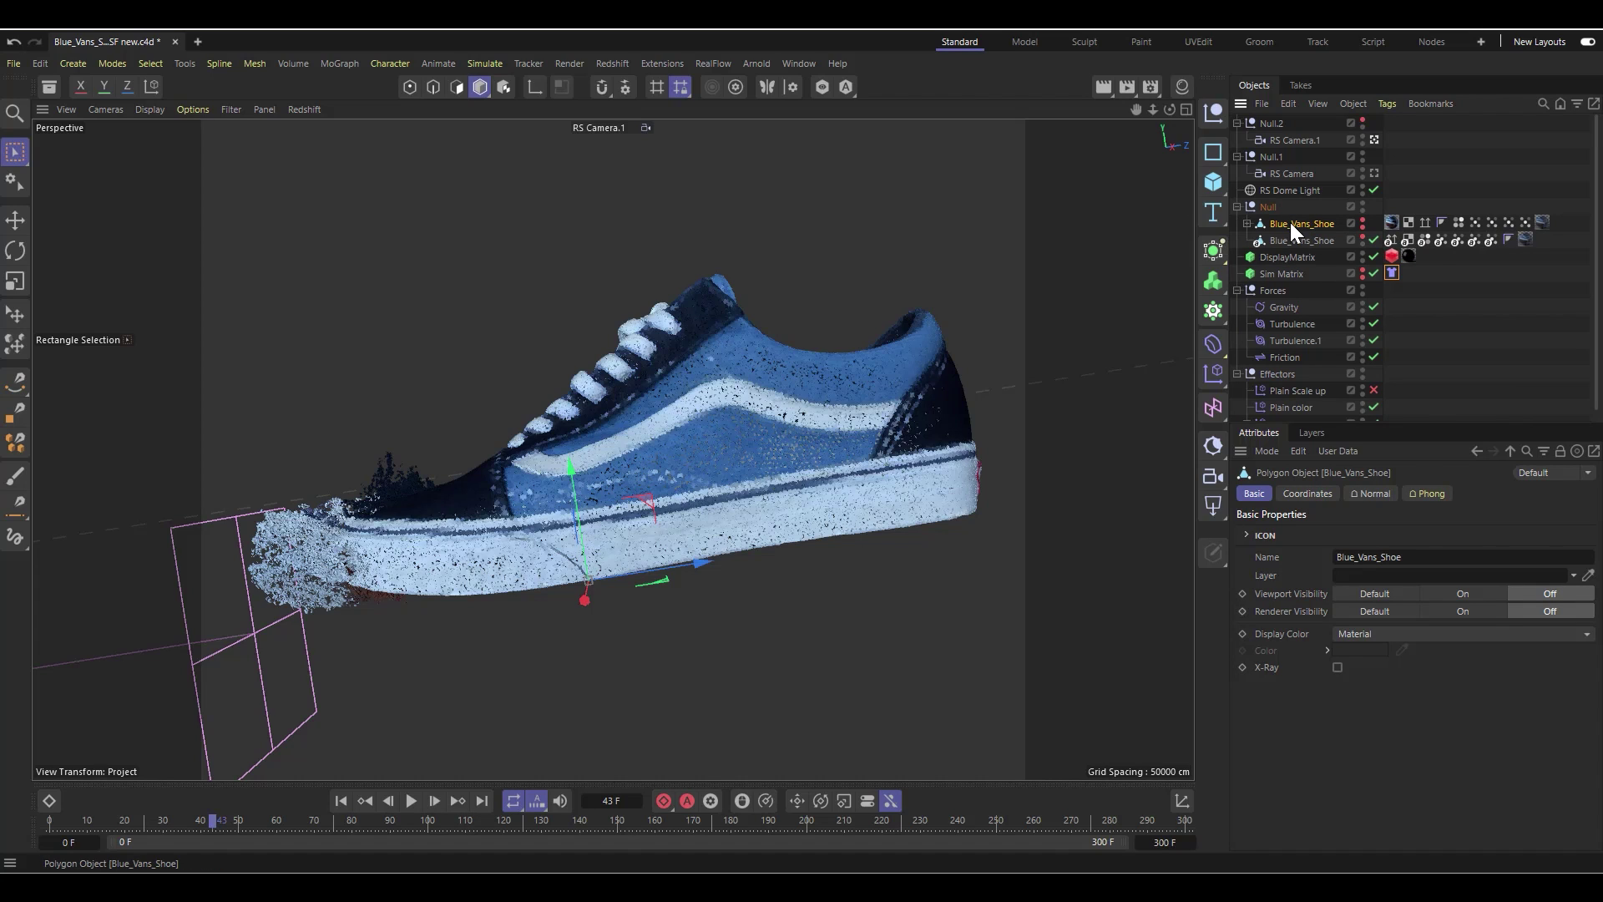
{"action": "left_click", "coordinate": [1286, 103]}
{"action": "left_click", "coordinate": [1315, 174]}
{"action": "left_click", "coordinate": [198, 42]}
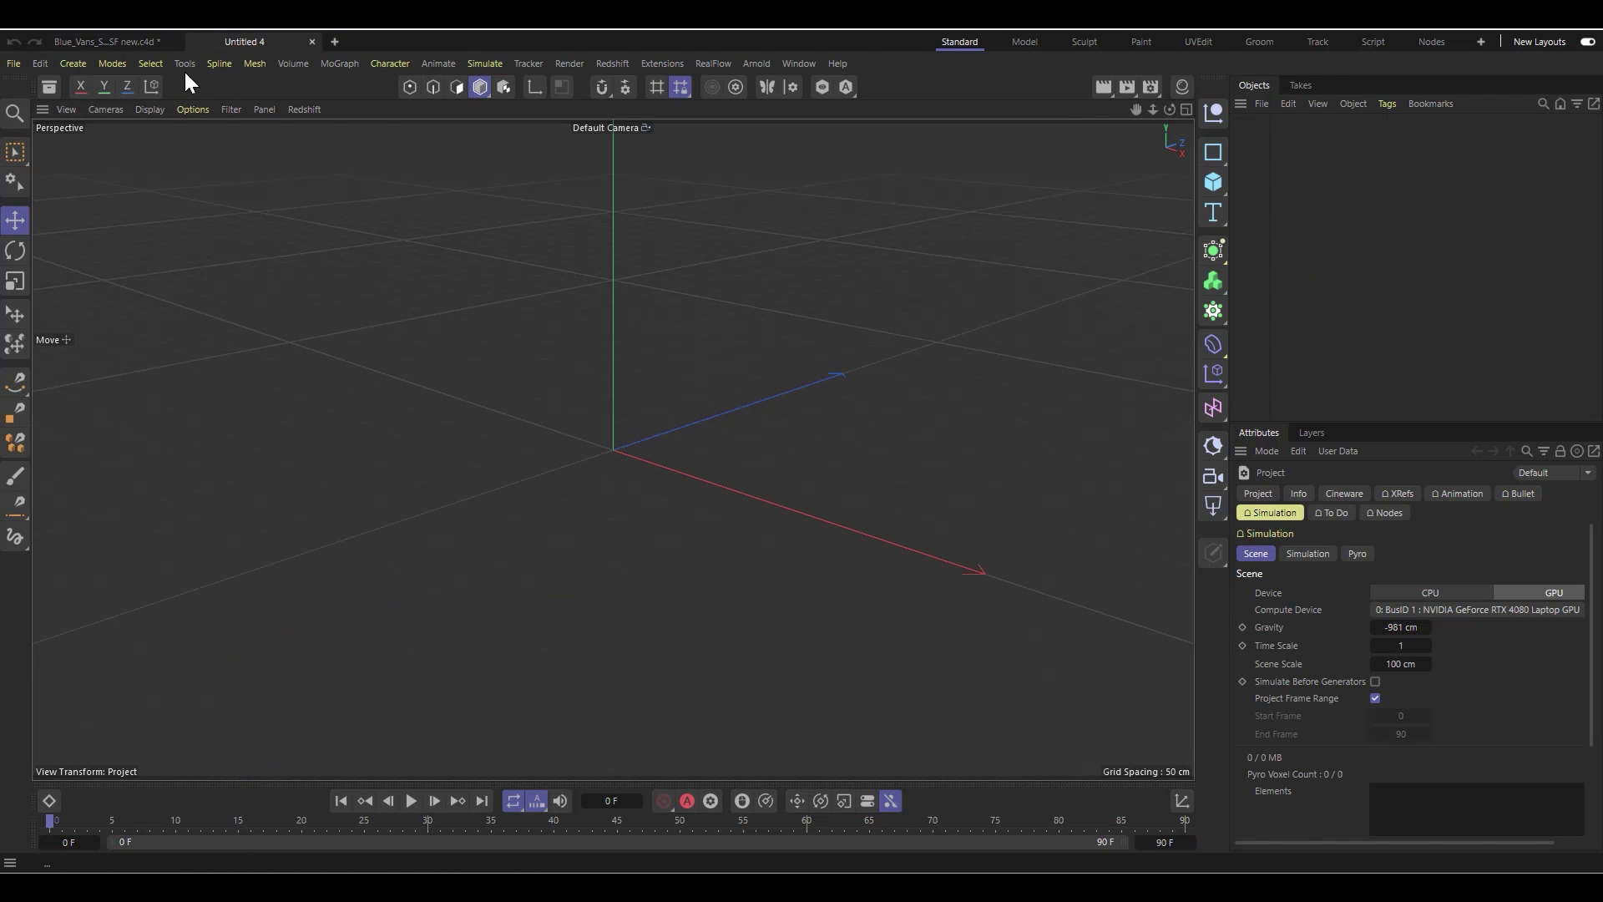
{"action": "left_click", "coordinate": [1289, 103]}
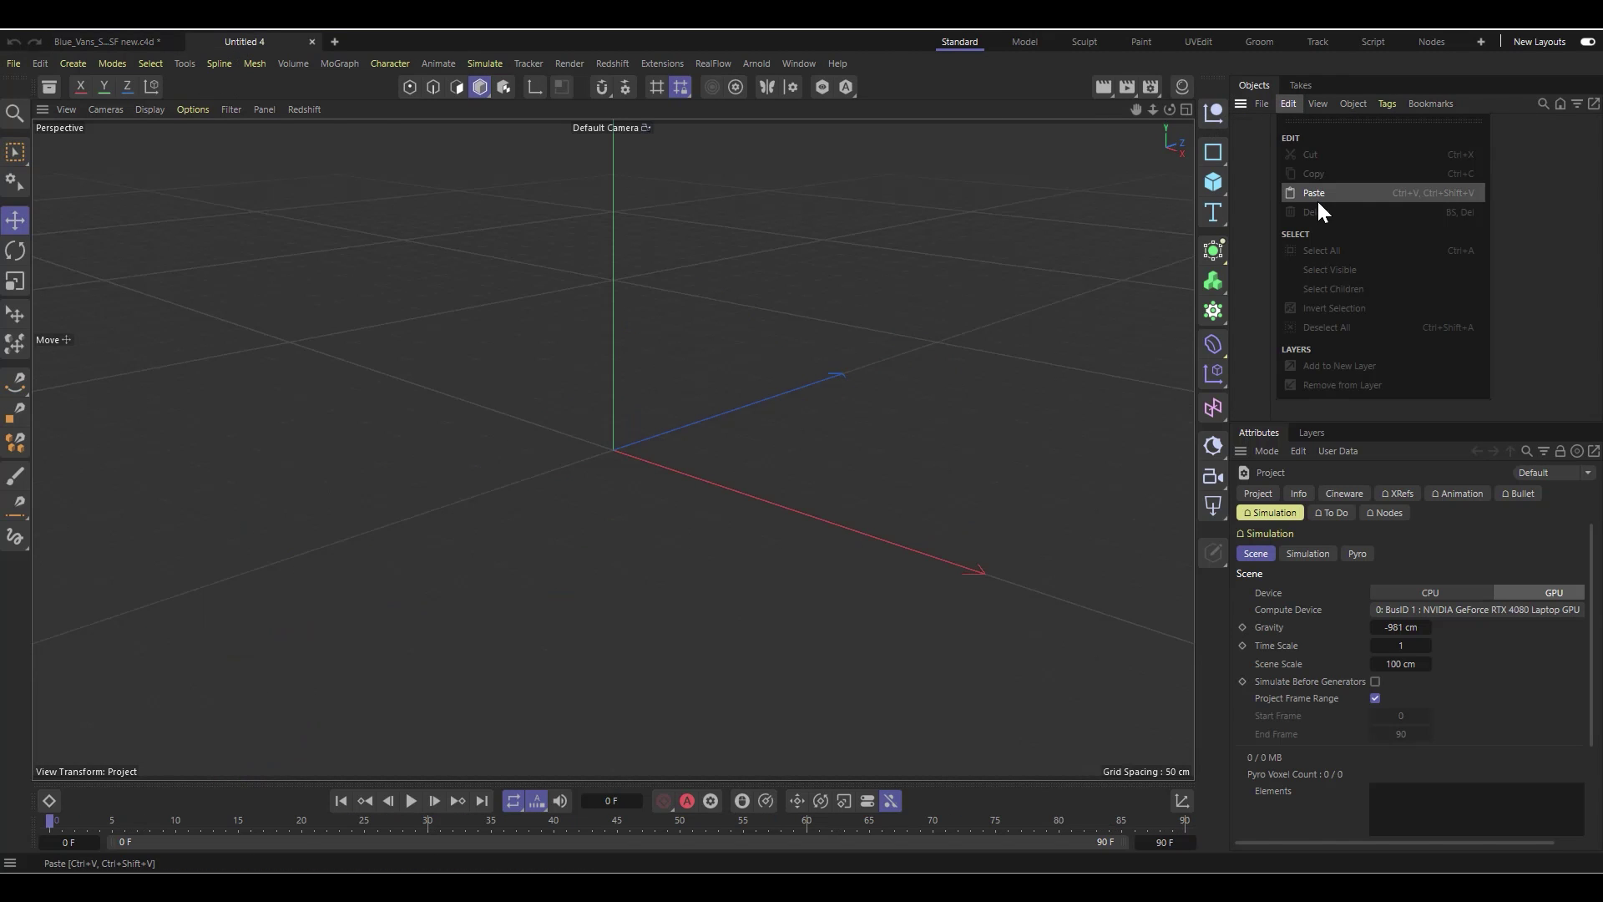
{"action": "left_click", "coordinate": [1317, 199]}
Step: Delete the shader and spherical fields nested under Blue_Vans_Shoe, along with its leftover vertex map and selection tags
{"action": "left_click", "coordinate": [1237, 123]}
{"action": "left_click_drag", "start_coordinate": [1311, 242], "coordinate": [1285, 142]}
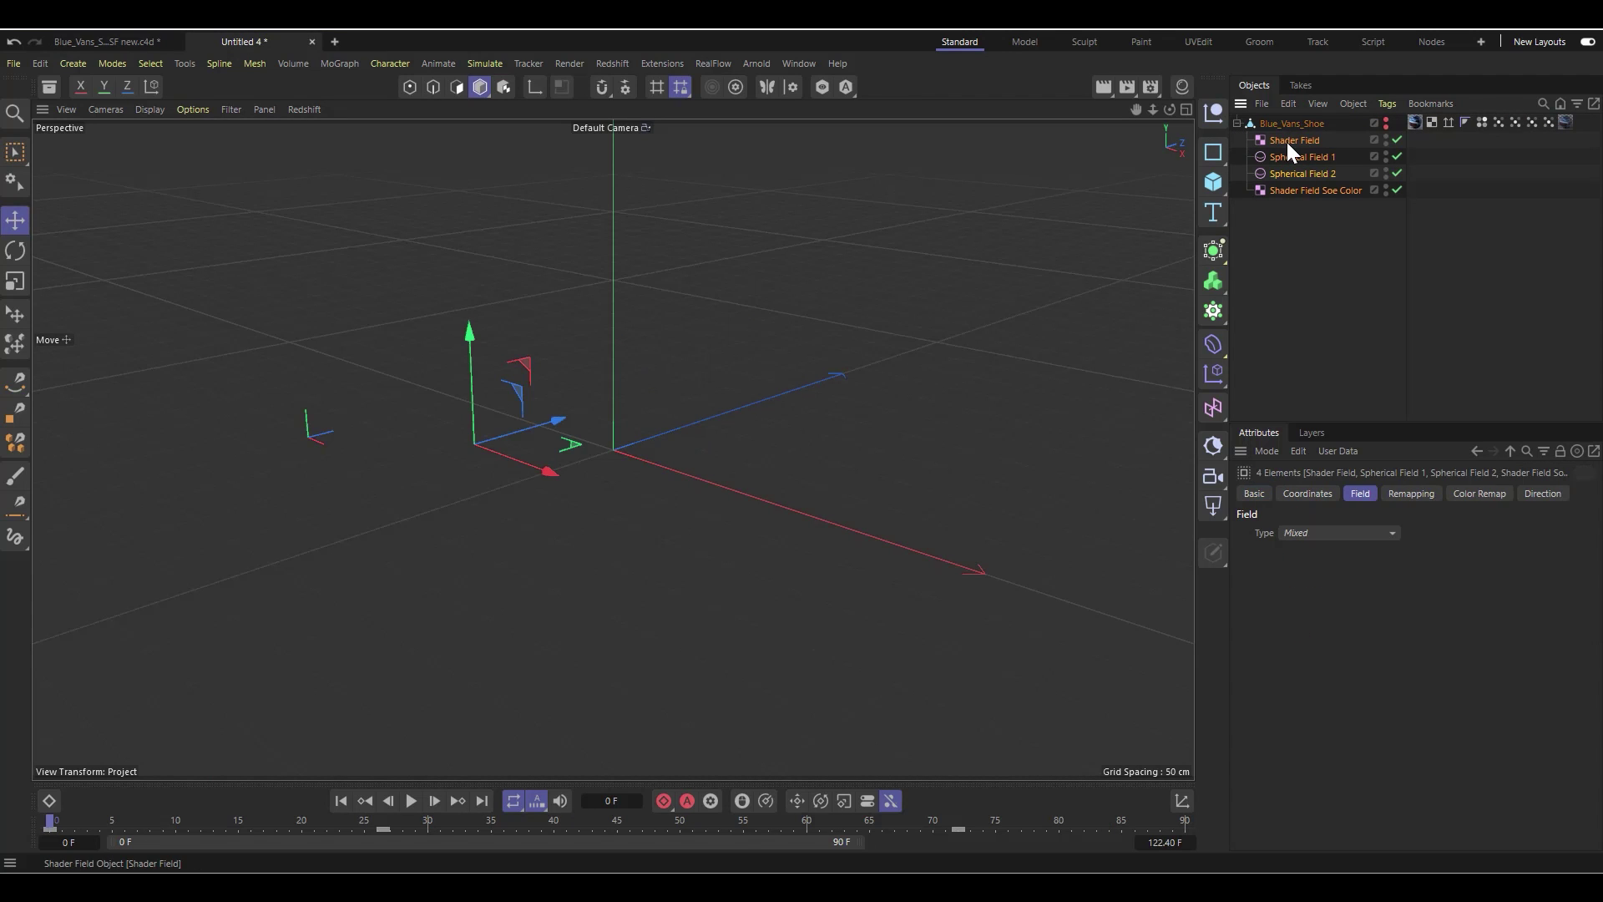
{"action": "key", "text": "Delete"}
{"action": "left_click_drag", "start_coordinate": [1513, 133], "coordinate": [1455, 147]}
{"action": "key", "text": "Delete"}
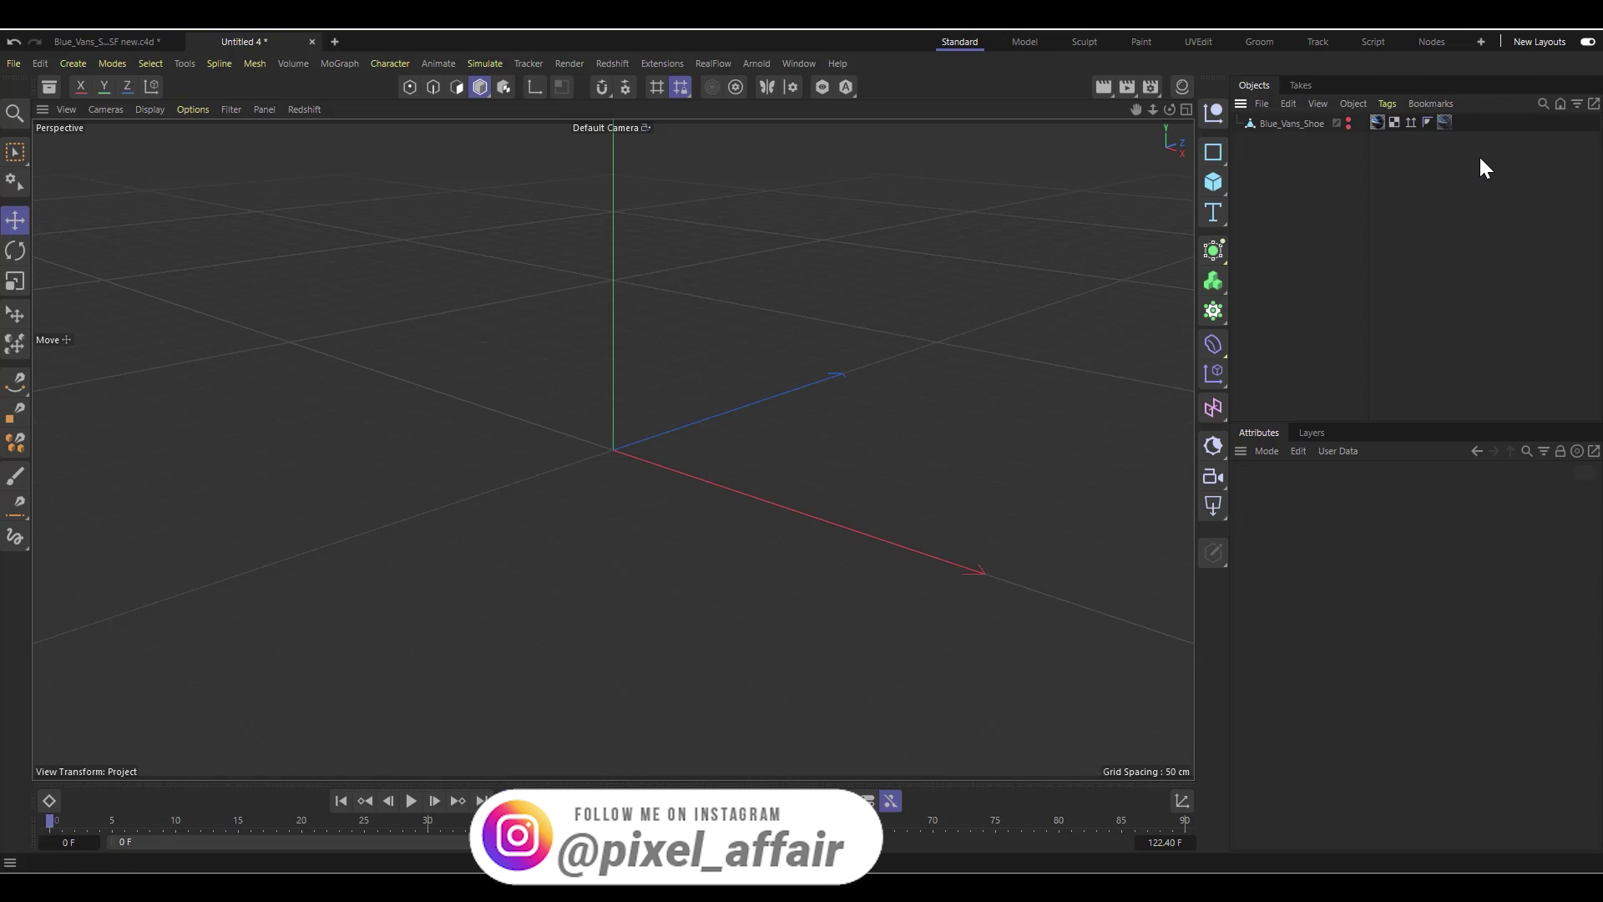
Step: Inspect the shoe's two materials, checking the standard material's color texture and the Redshift version
{"action": "left_click", "coordinate": [1445, 121]}
{"action": "left_click", "coordinate": [1262, 121]}
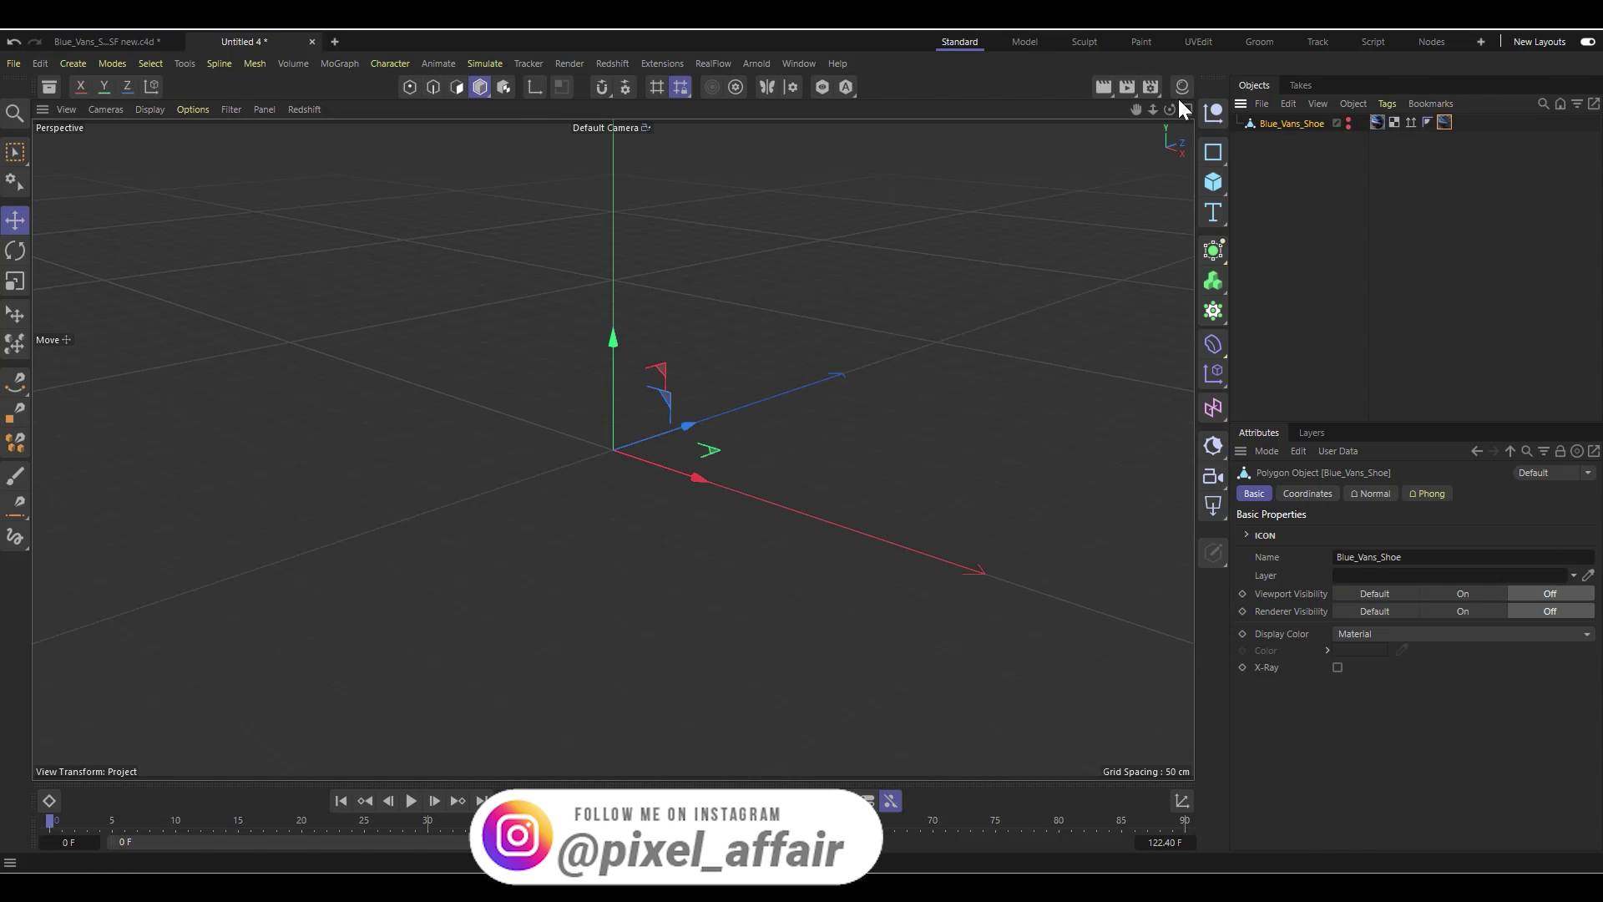
{"action": "left_click", "coordinate": [1183, 93]}
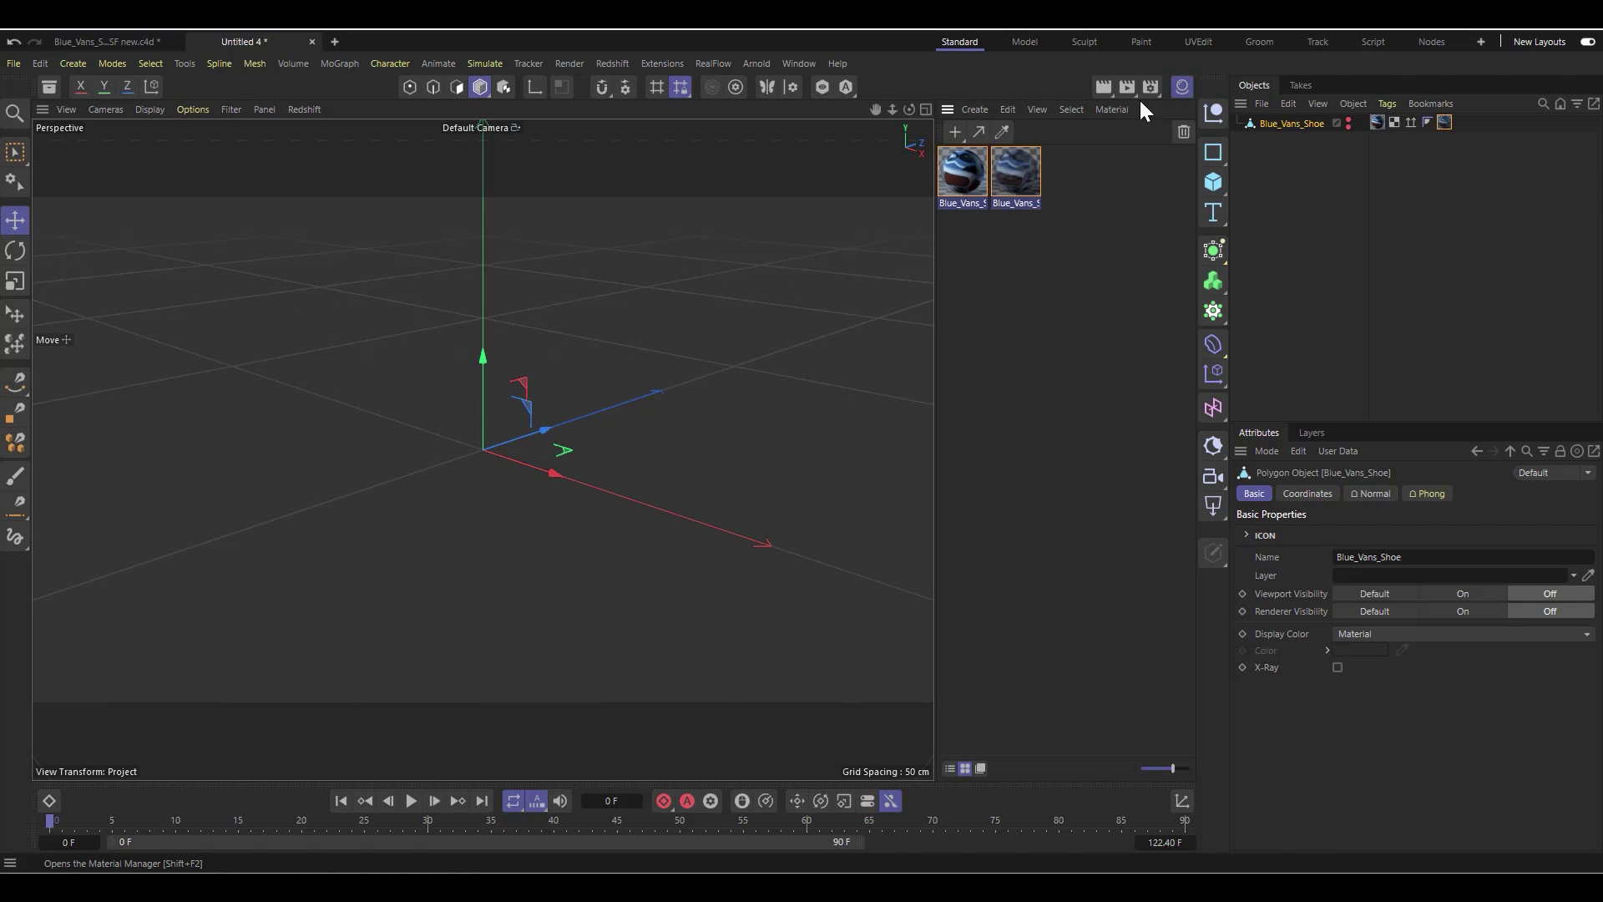
{"action": "double_click", "coordinate": [963, 177]}
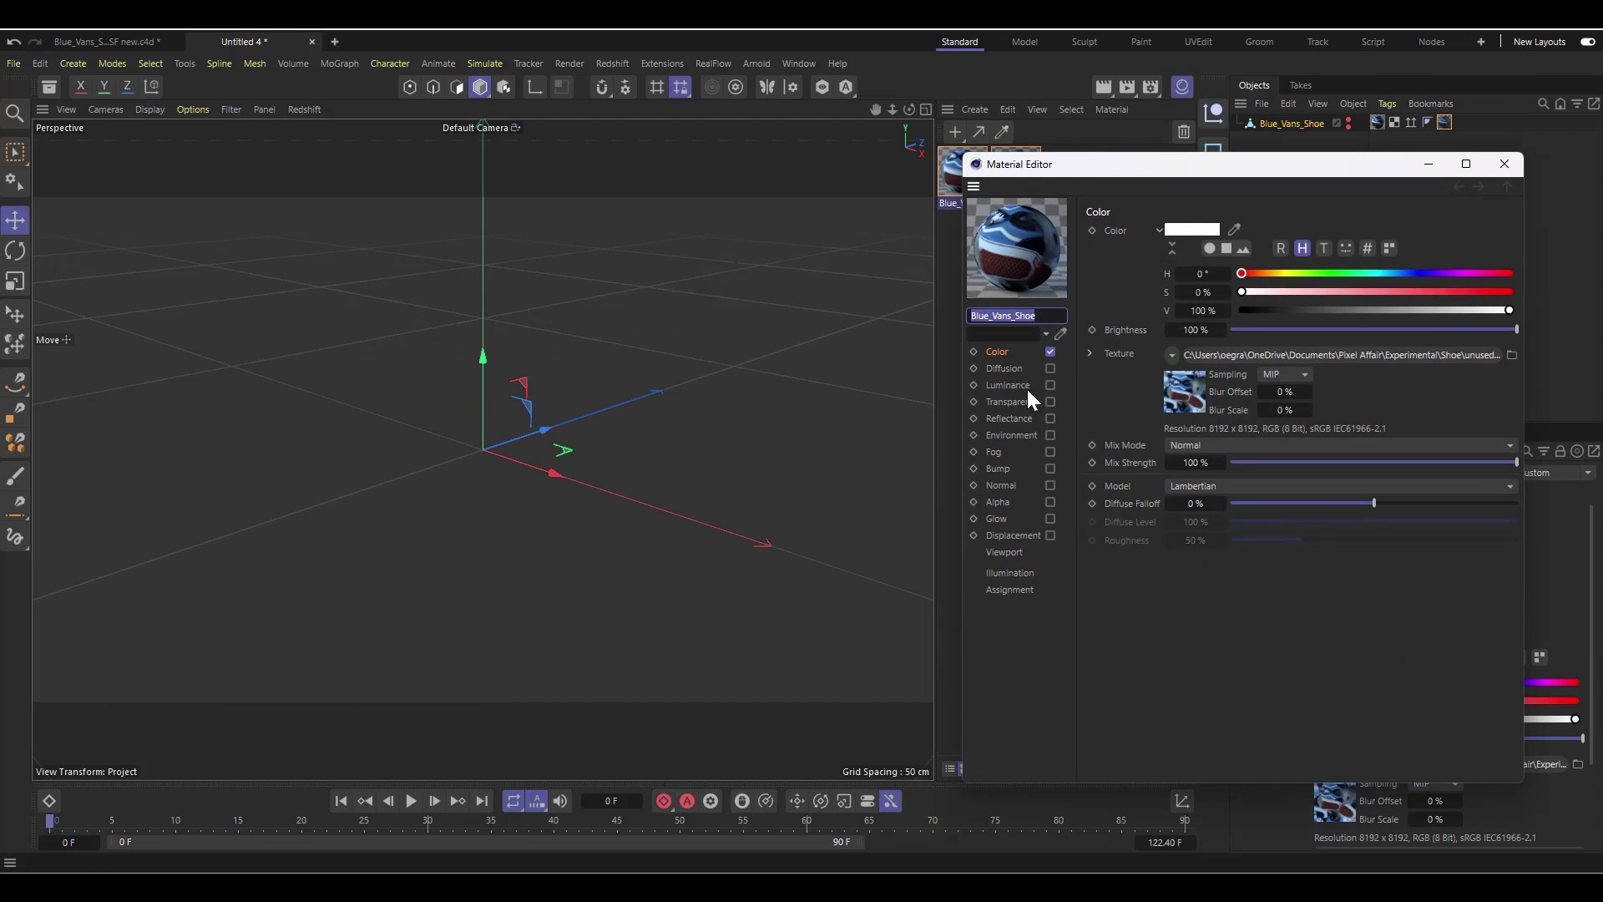
{"action": "left_click", "coordinate": [1515, 166]}
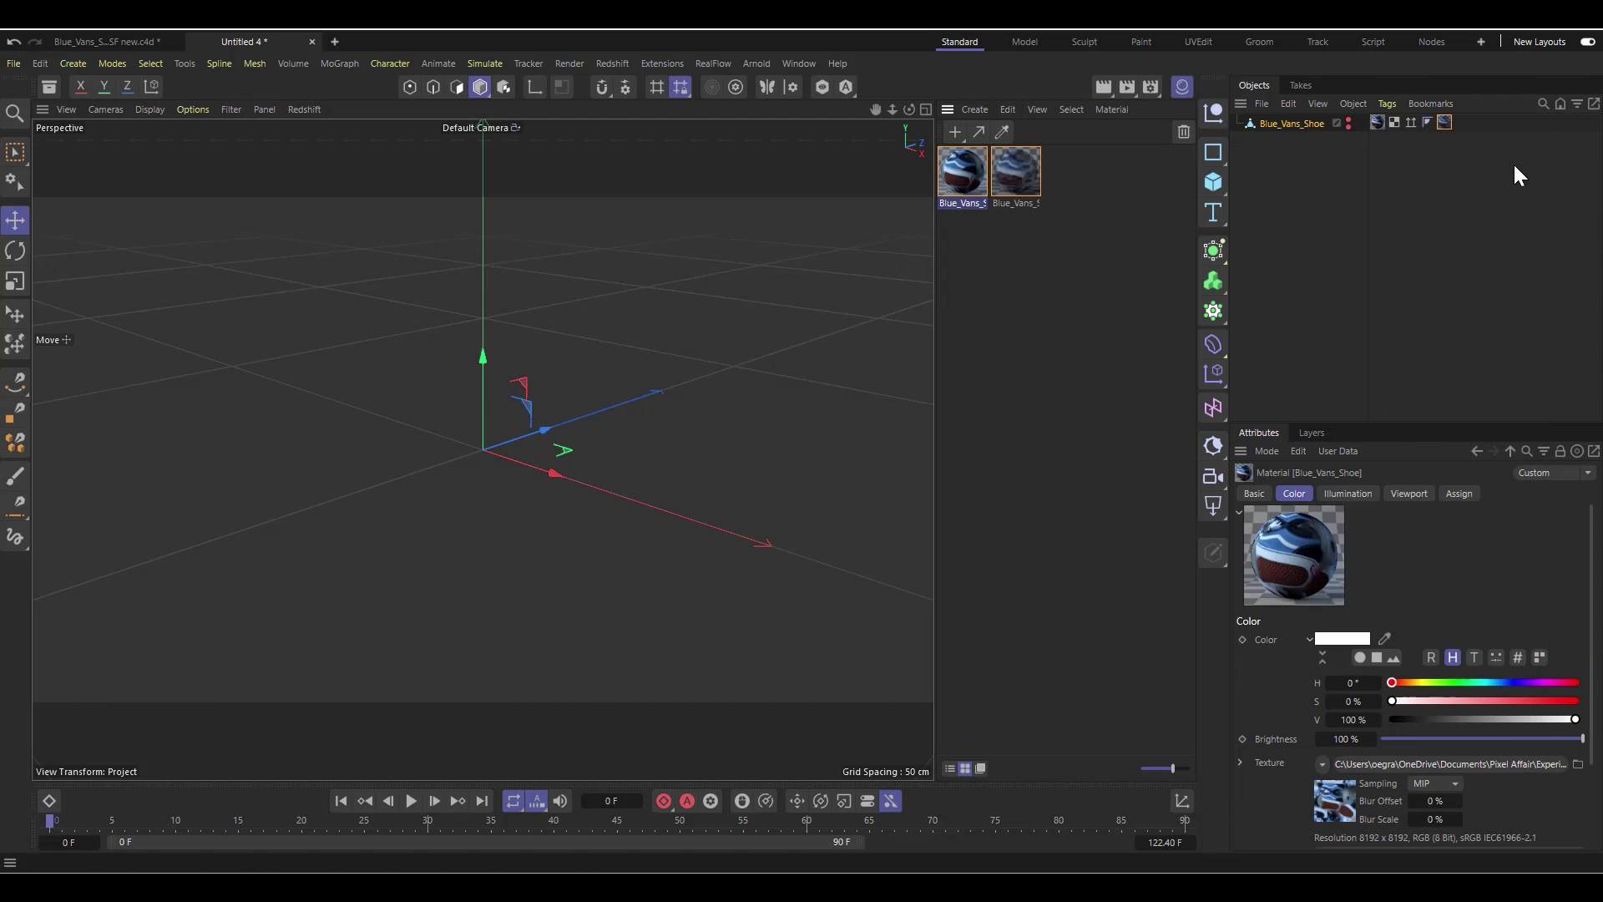
{"action": "left_click", "coordinate": [1007, 179]}
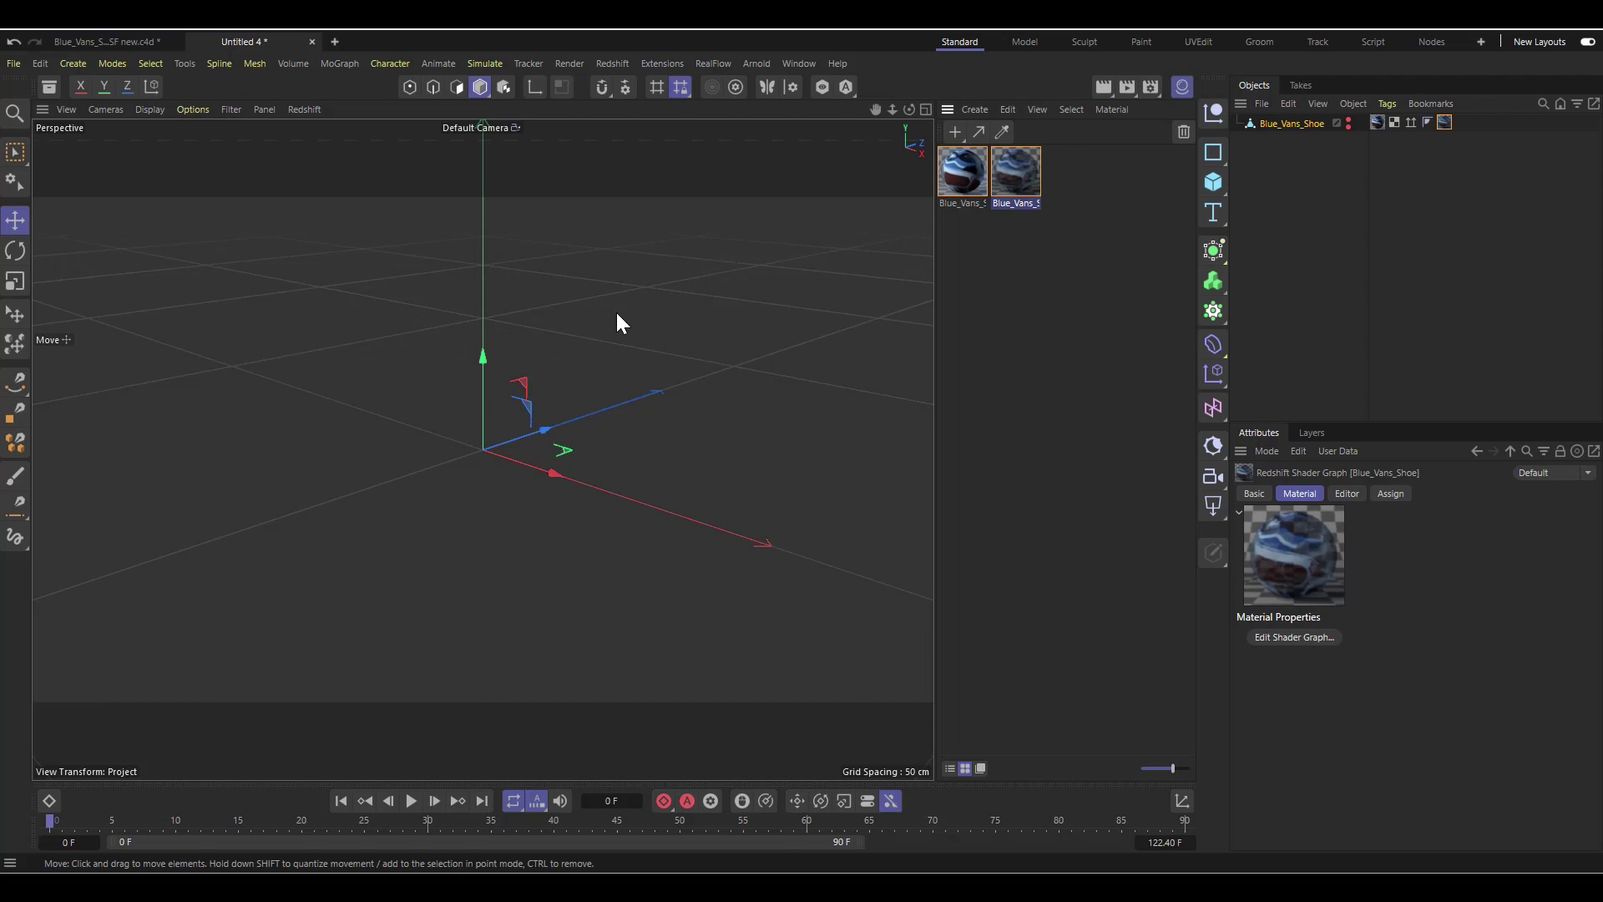
Step: Check the available renderers in the render settings, keep Redshift, and close the settings and the Material Manager
{"action": "left_click", "coordinate": [1150, 87]}
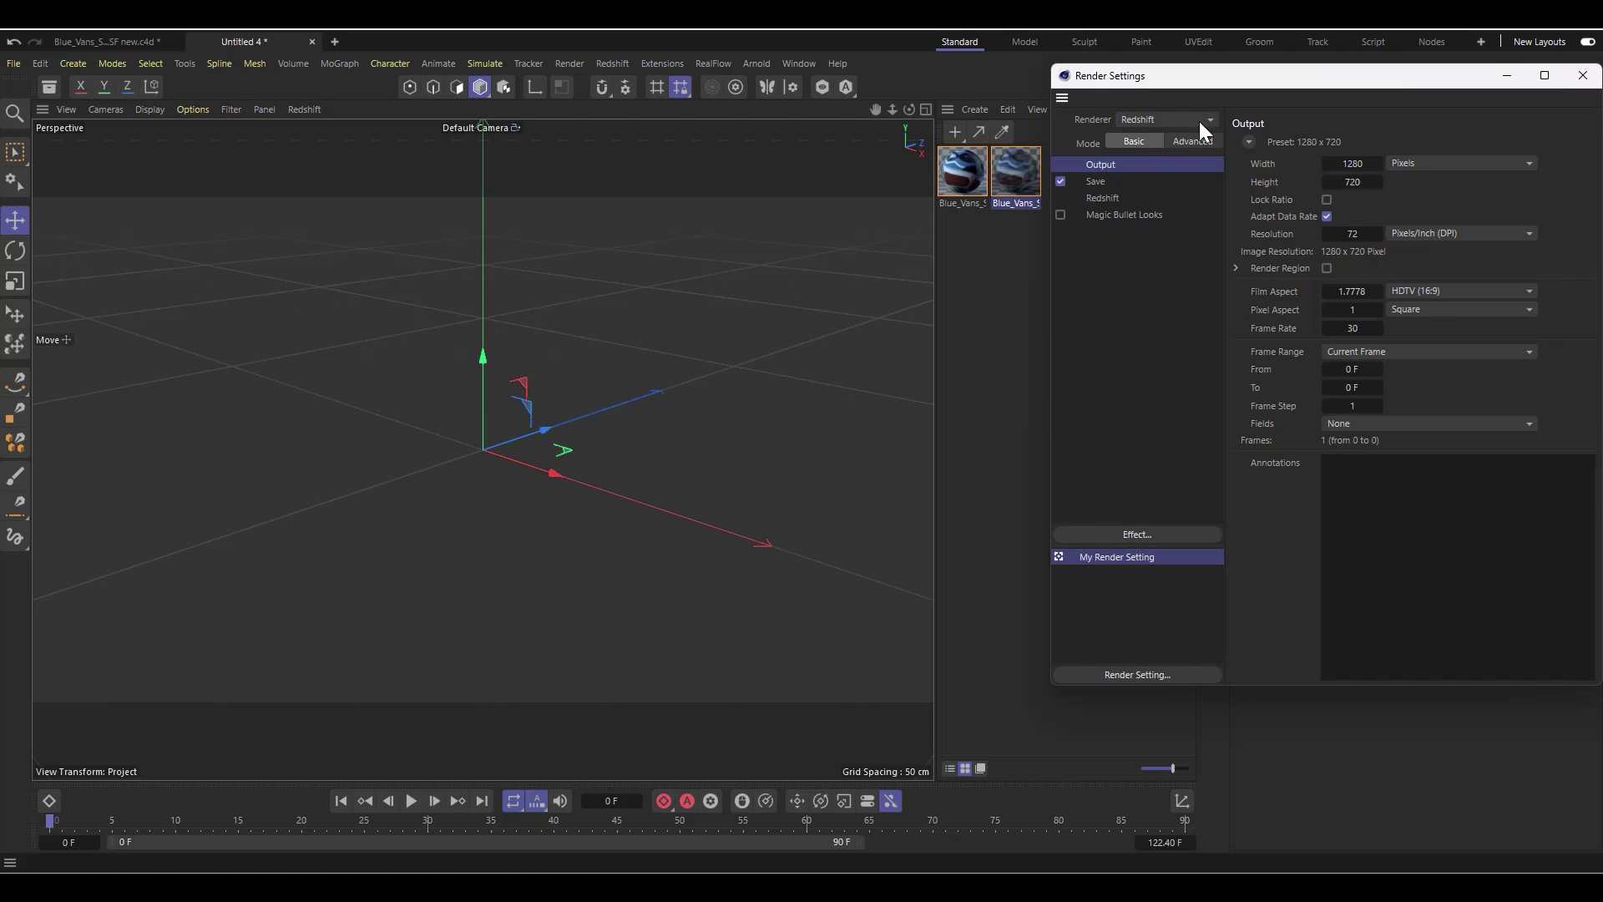
{"action": "left_click", "coordinate": [1165, 119]}
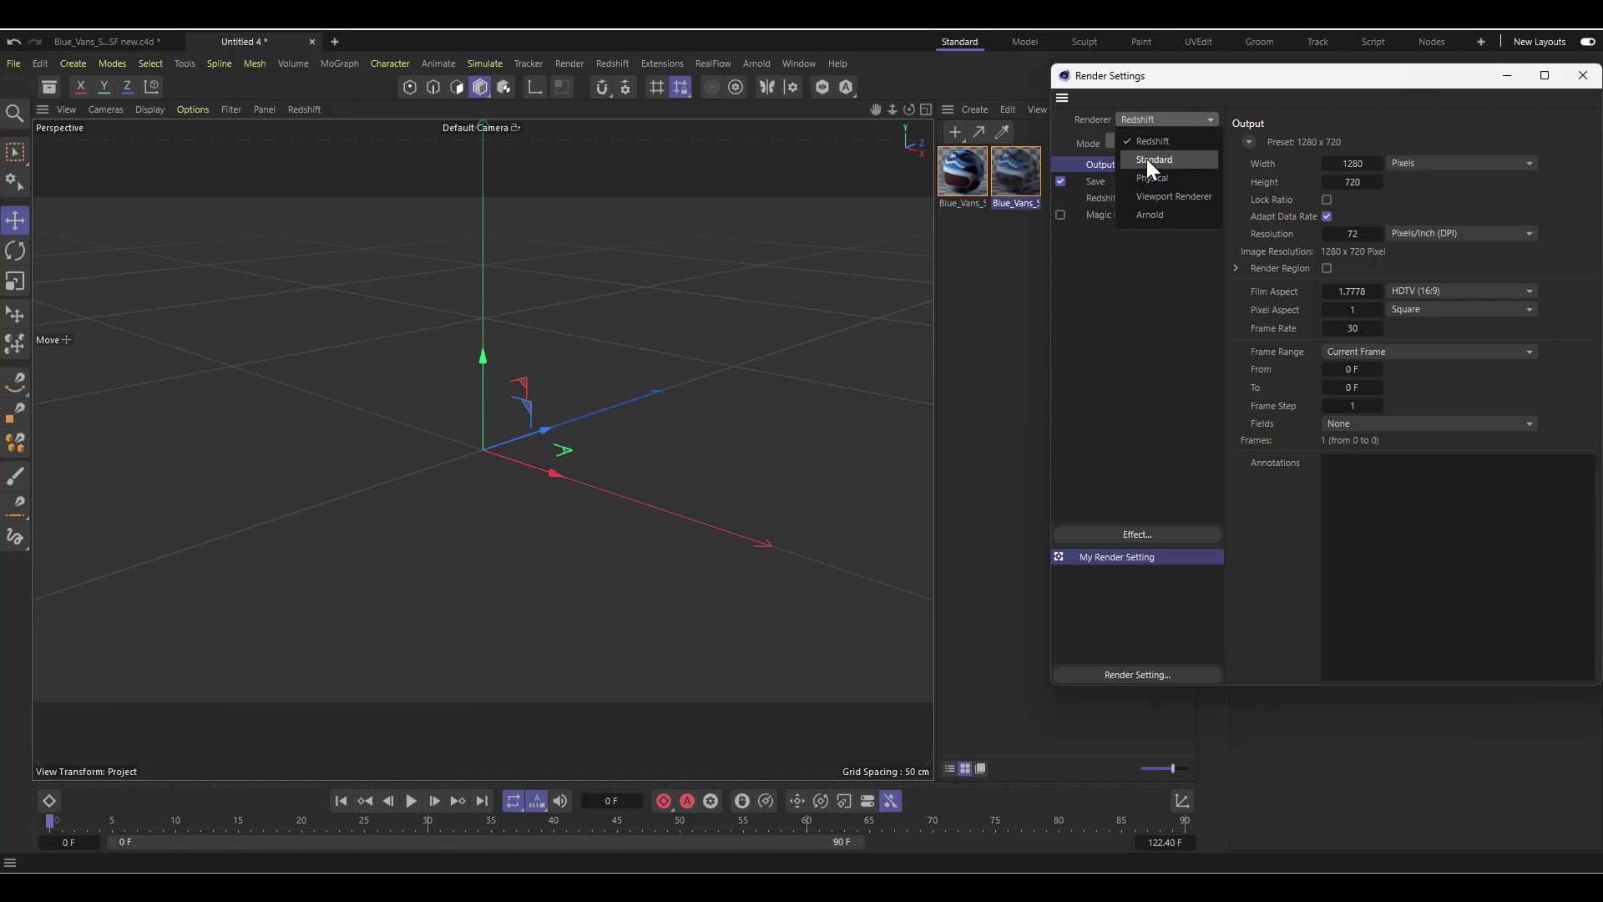
{"action": "left_click", "coordinate": [1580, 73]}
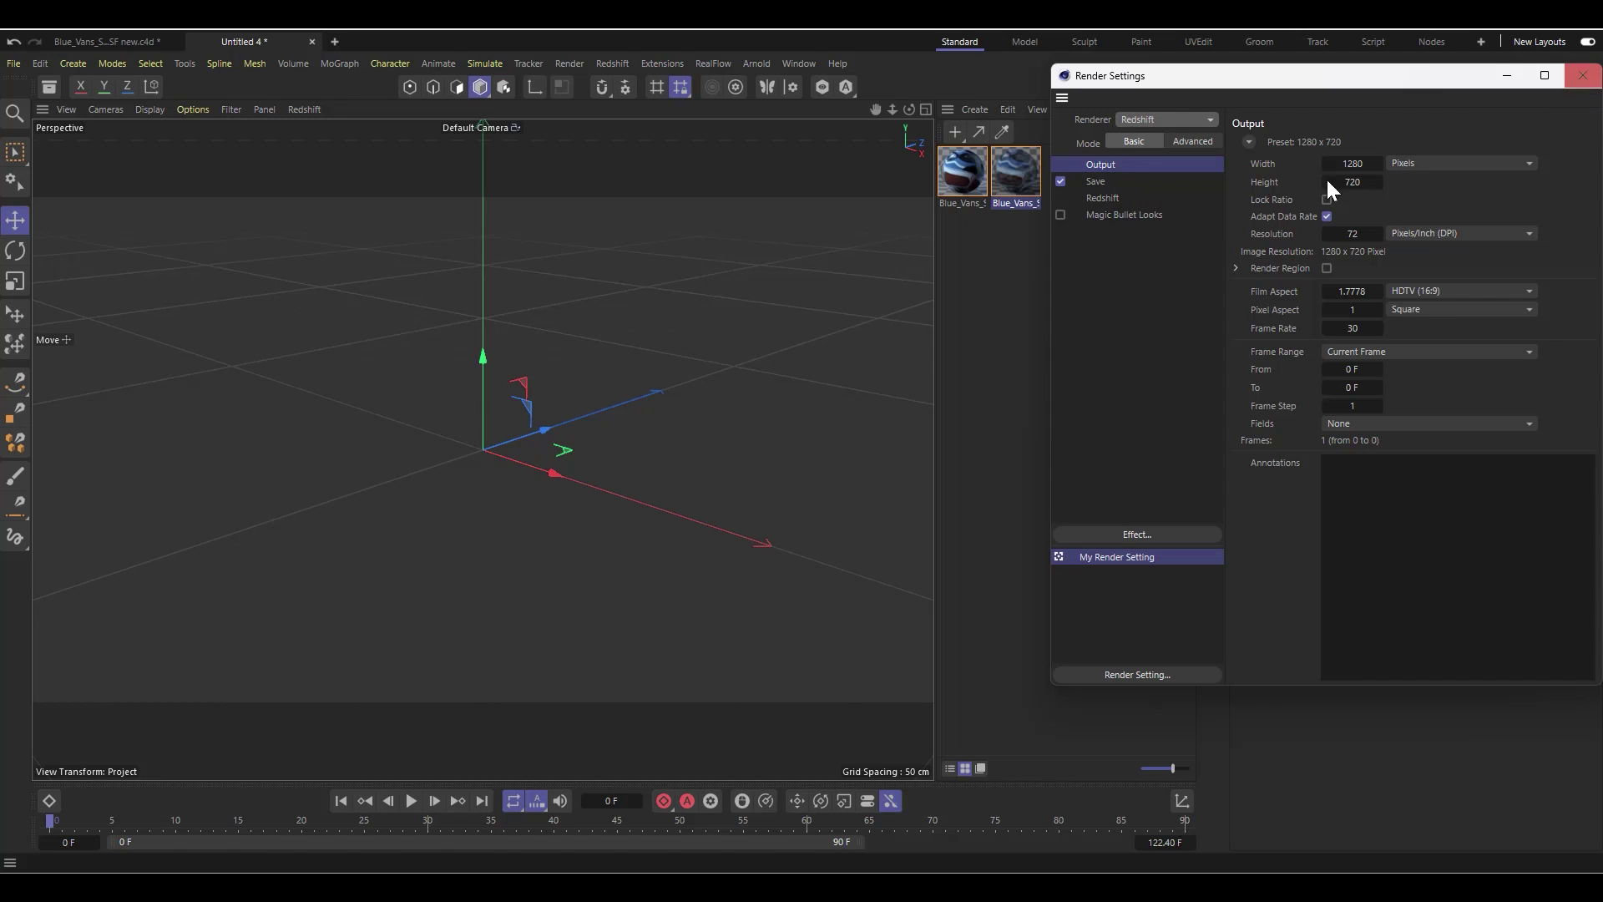
{"action": "left_click", "coordinate": [1584, 74]}
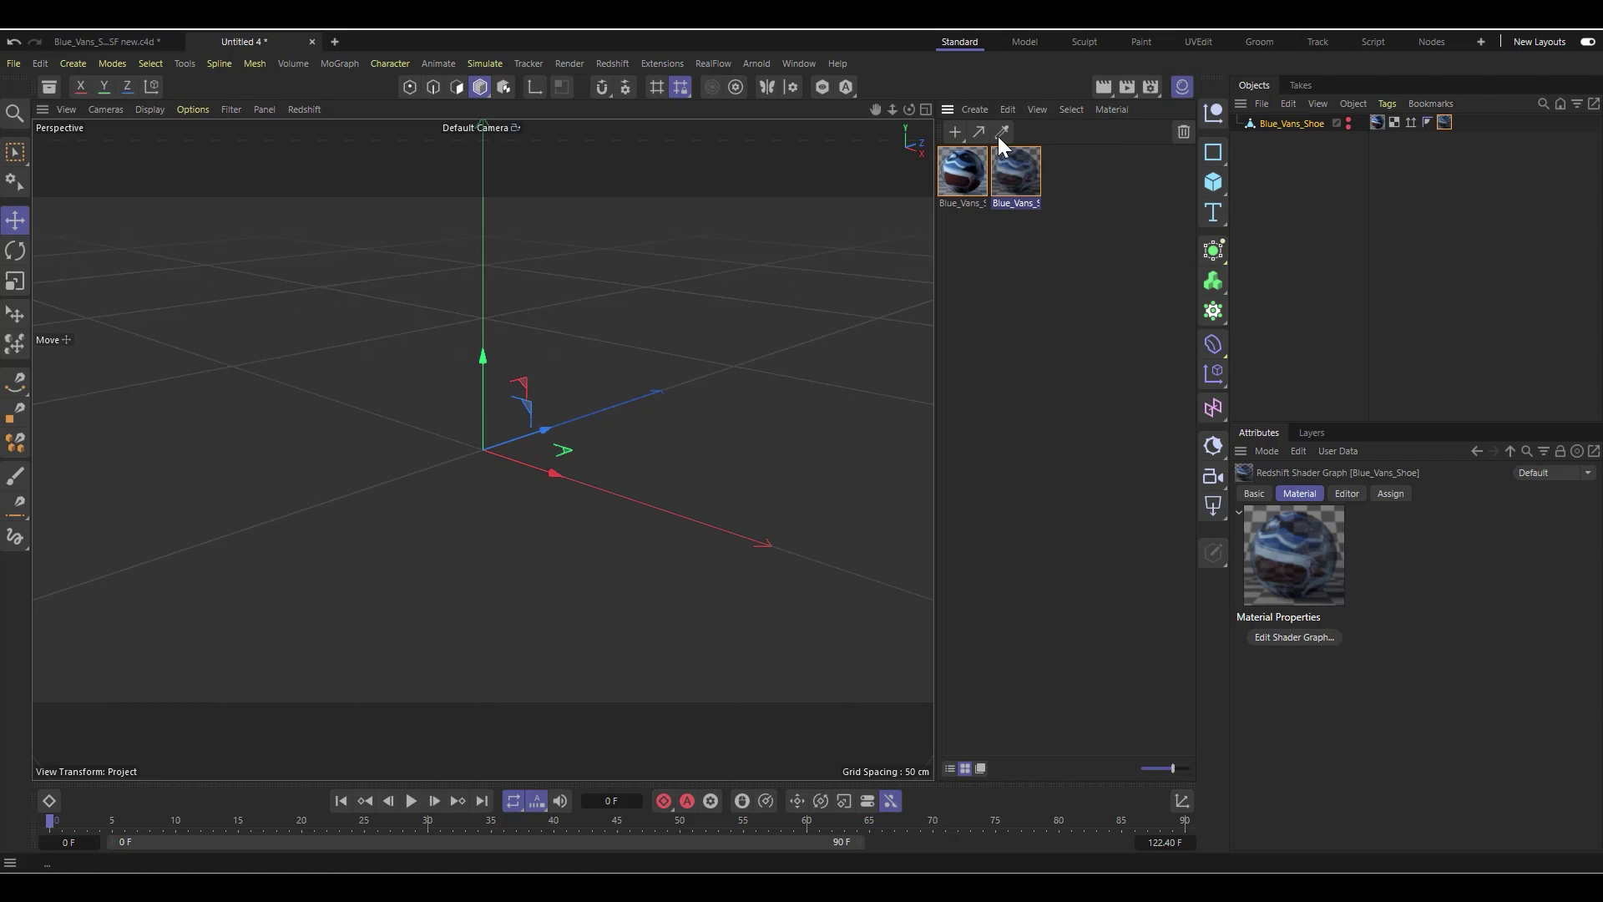
{"action": "left_click", "coordinate": [1182, 87]}
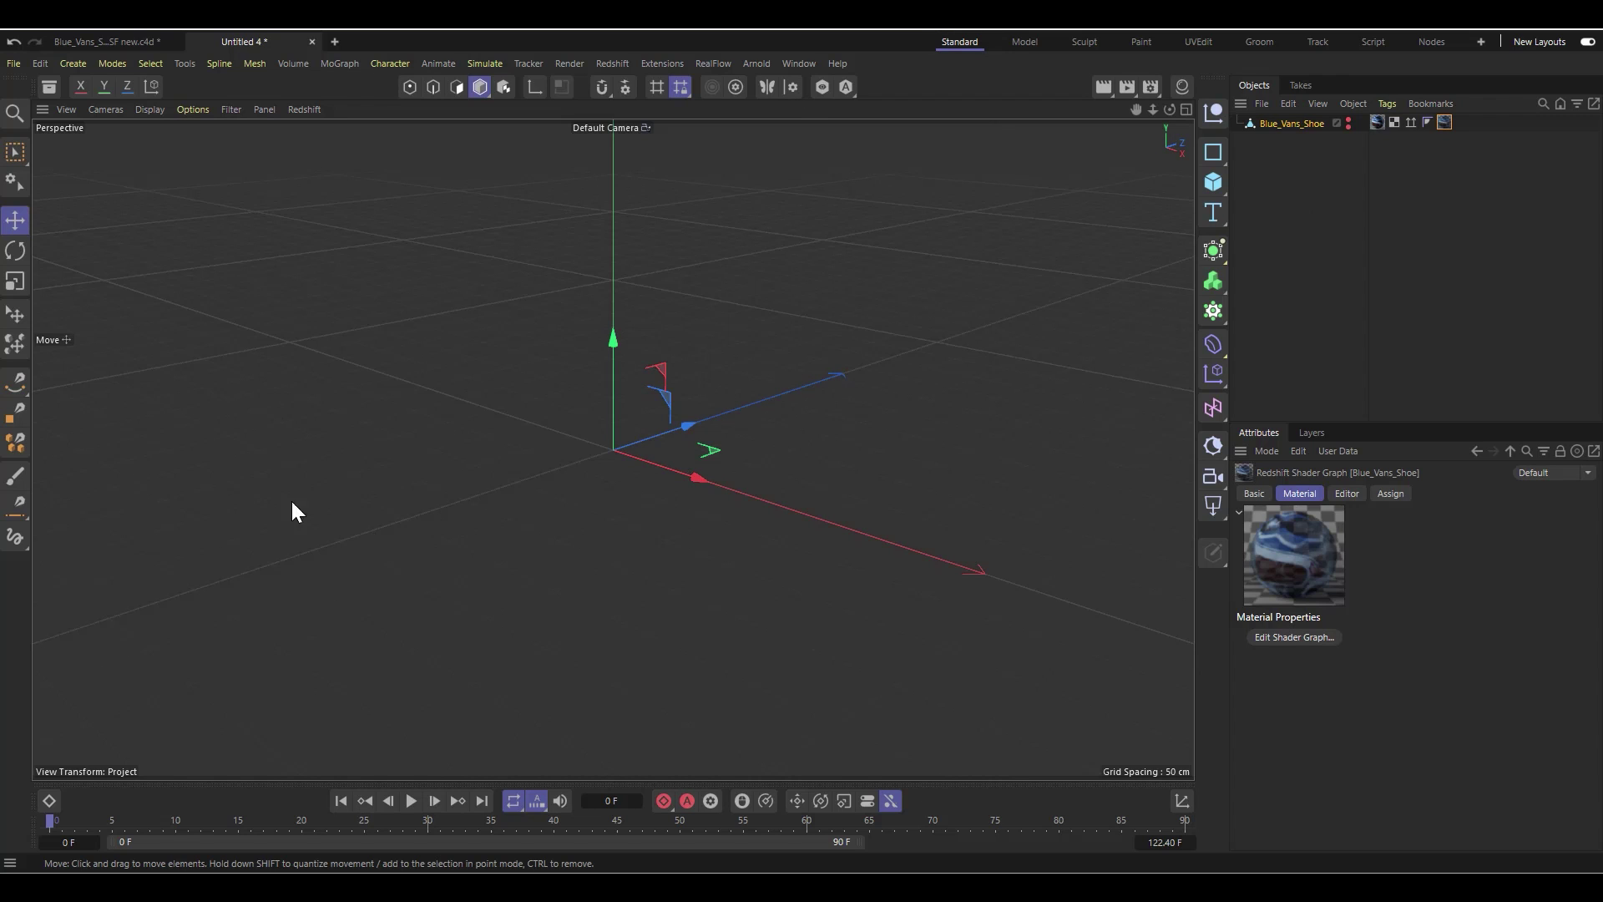
Step: Add a MoGraph Matrix object and place it below Blue_Vans_Shoe in the object list
{"action": "left_click", "coordinate": [1216, 317]}
{"action": "left_click", "coordinate": [1304, 369]}
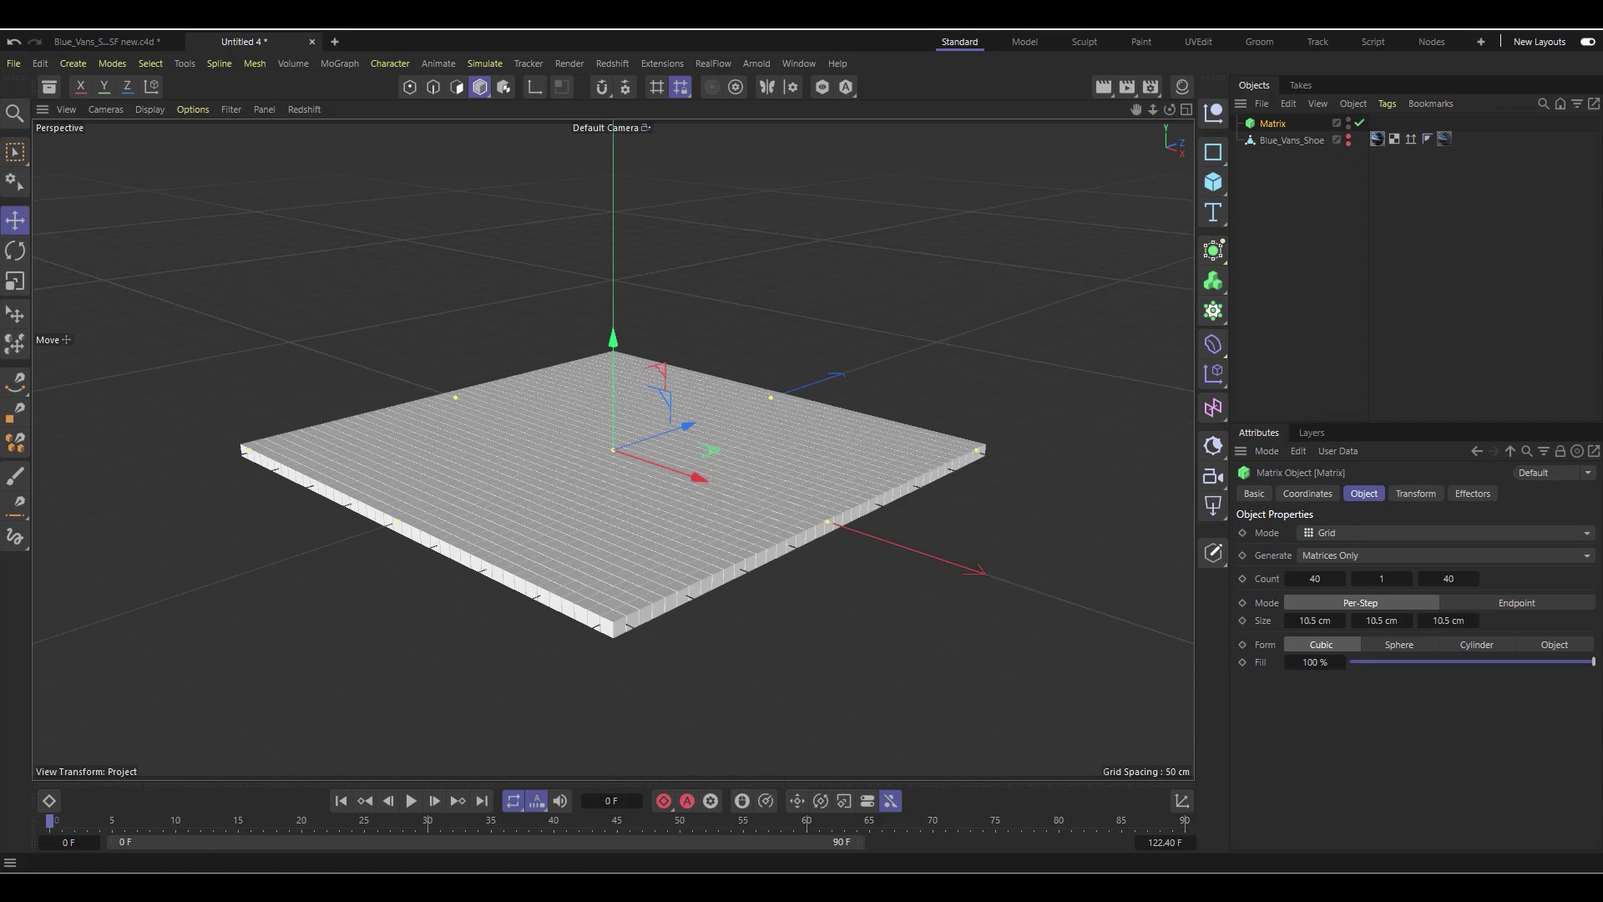
{"action": "left_click_drag", "start_coordinate": [1309, 122], "coordinate": [1268, 138]}
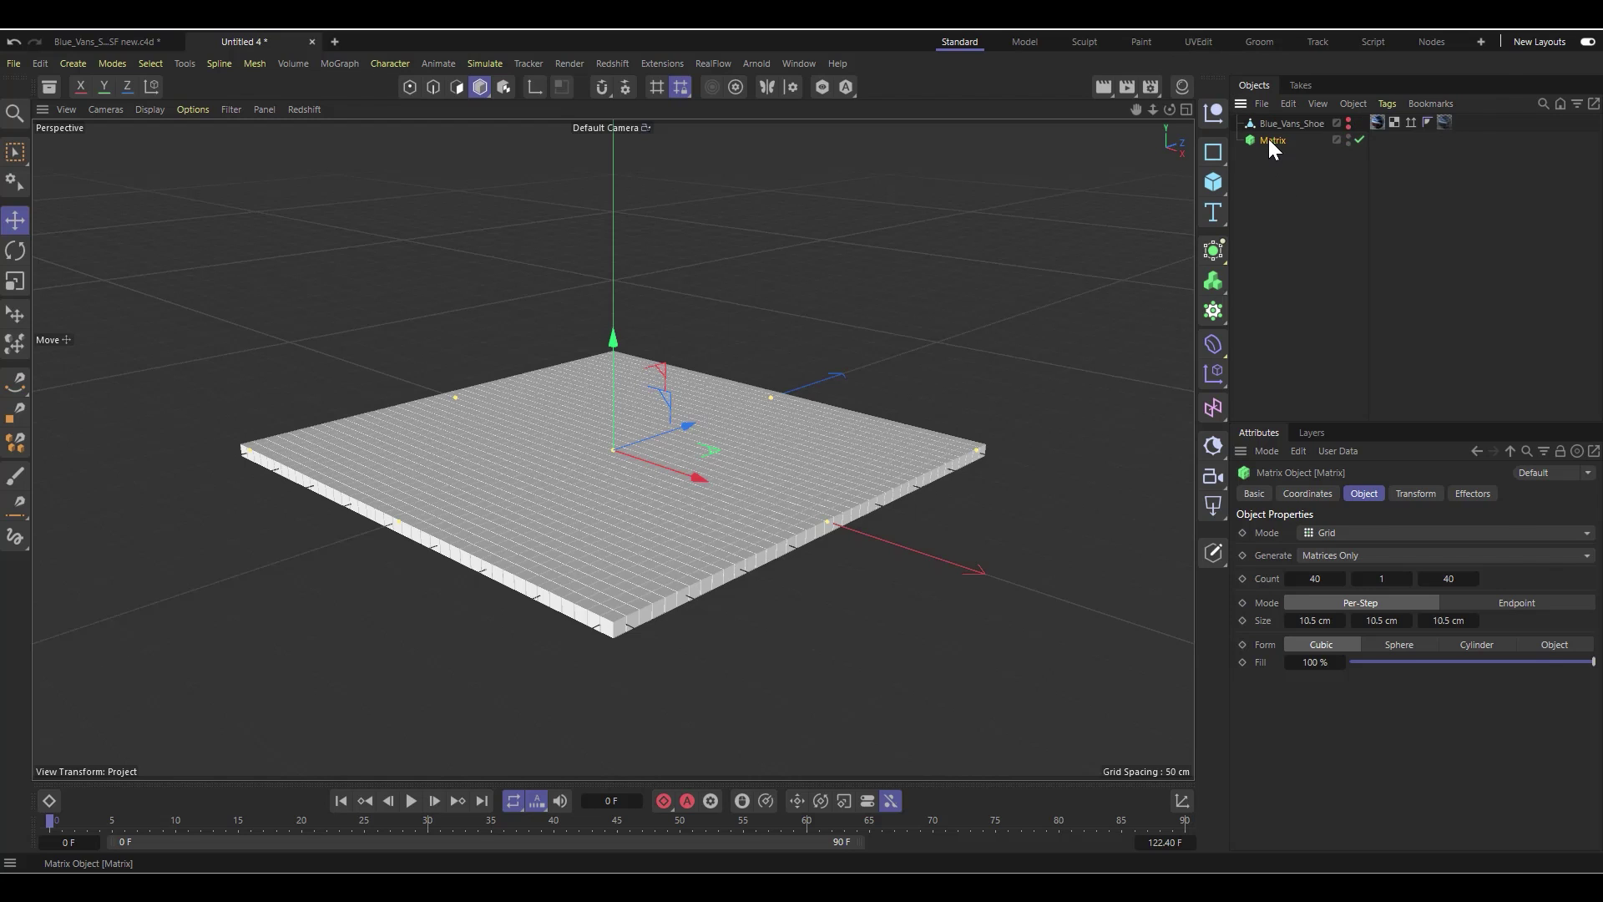
Step: Apply a Cloth simulation tag to the Matrix object
{"action": "right_click", "coordinate": [1269, 139]}
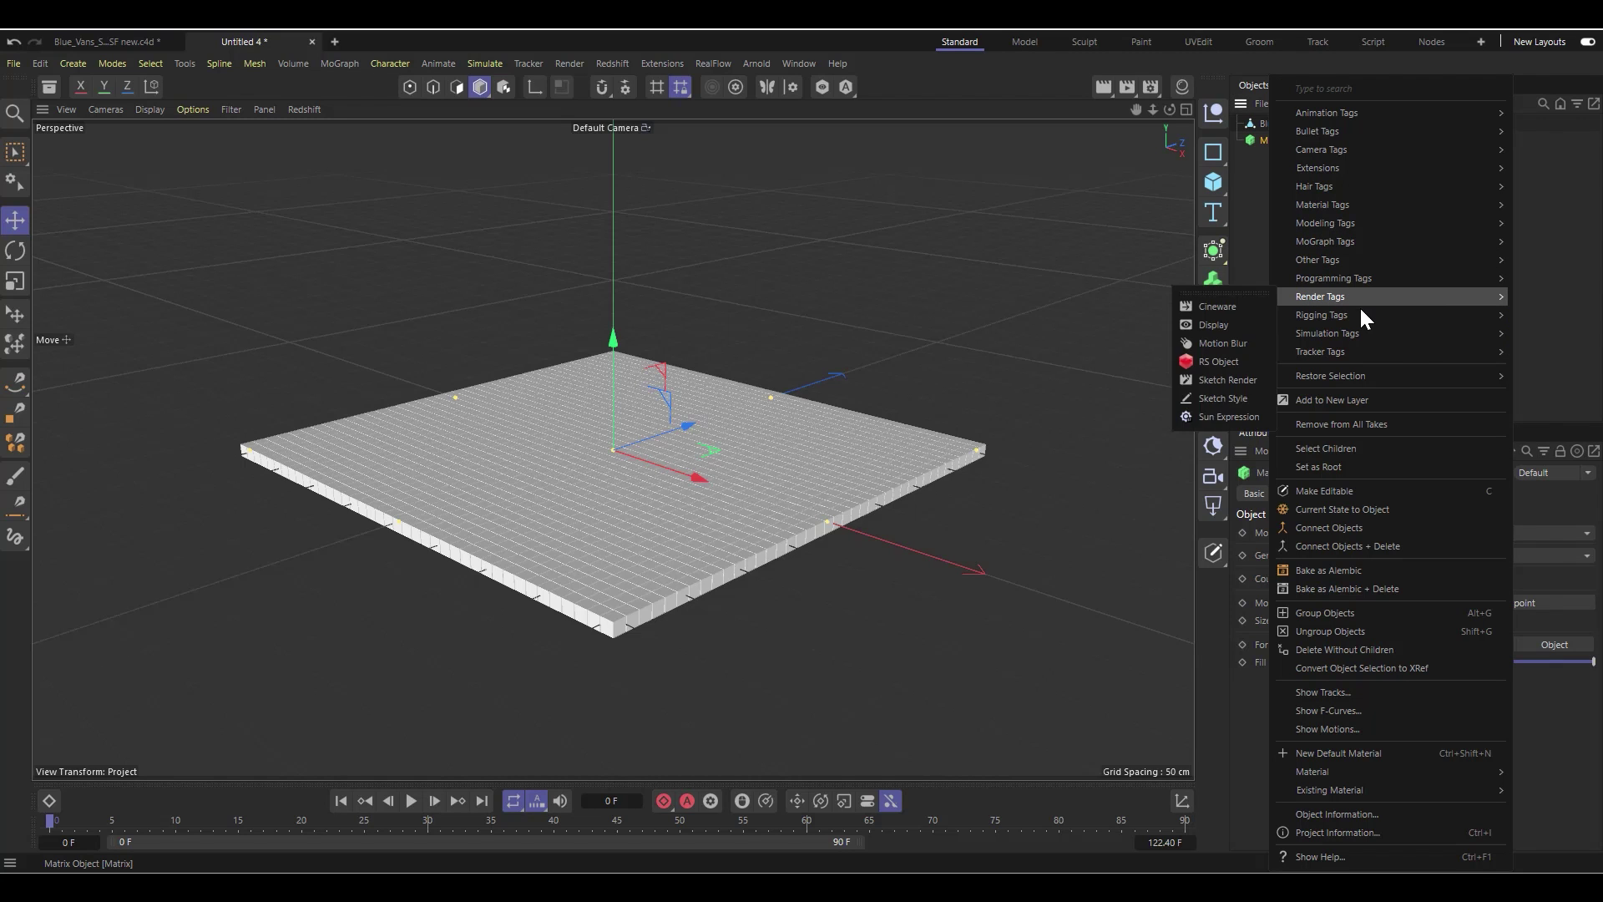
{"action": "mouse_move", "coordinate": [1342, 334]}
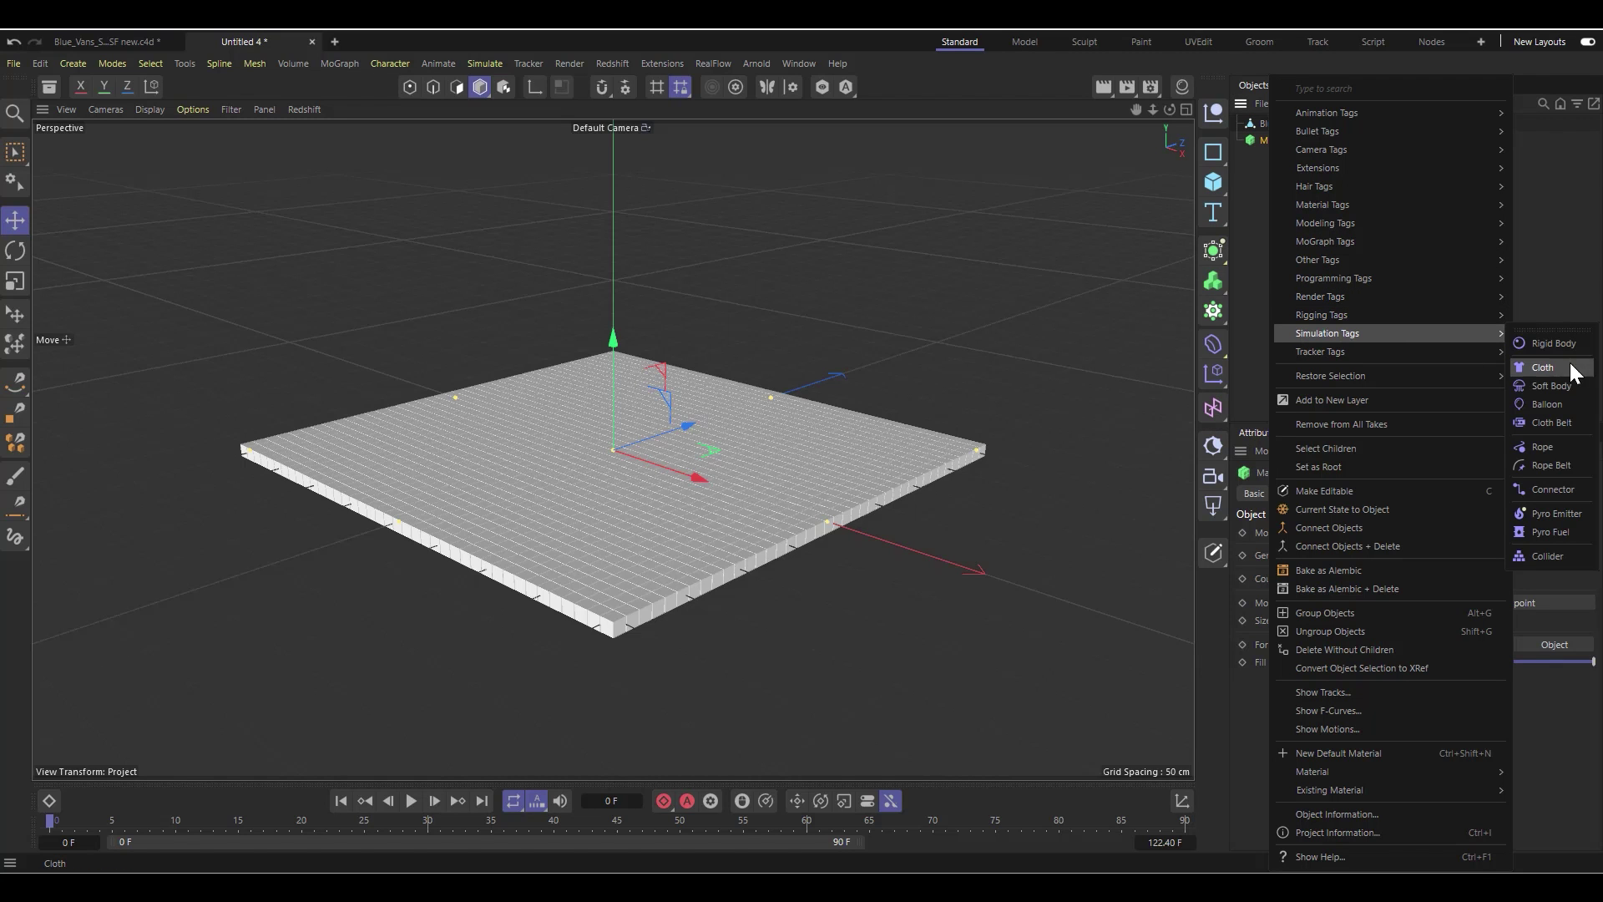
{"action": "left_click", "coordinate": [1542, 369]}
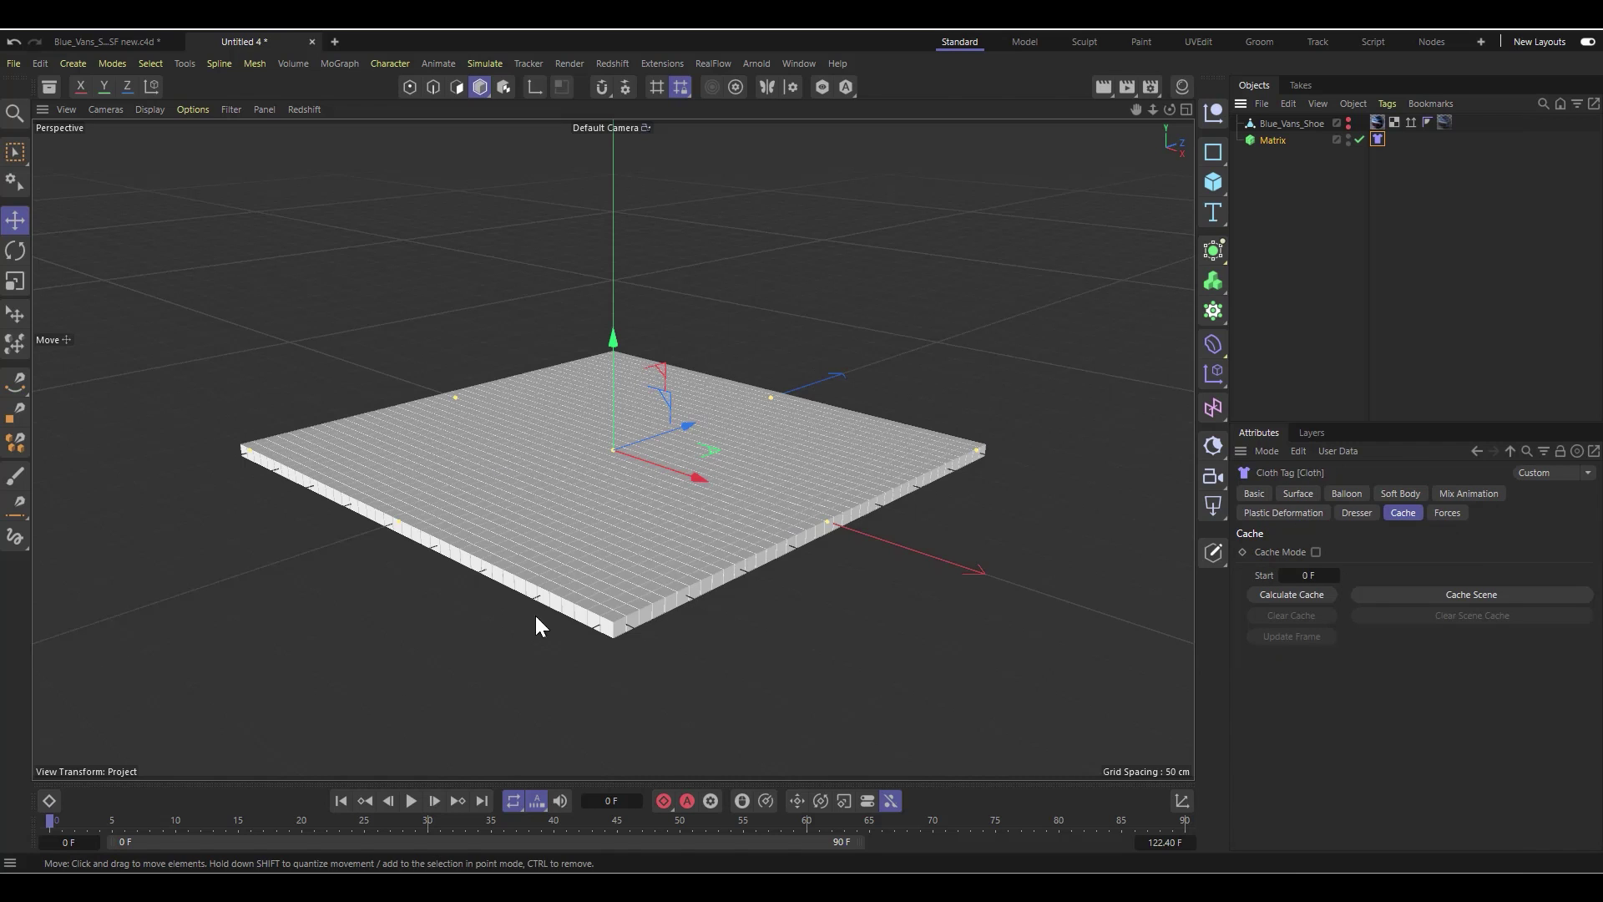
Step: Play the cloth simulation on the Matrix grid and return to the first frame
{"action": "left_click", "coordinate": [410, 798]}
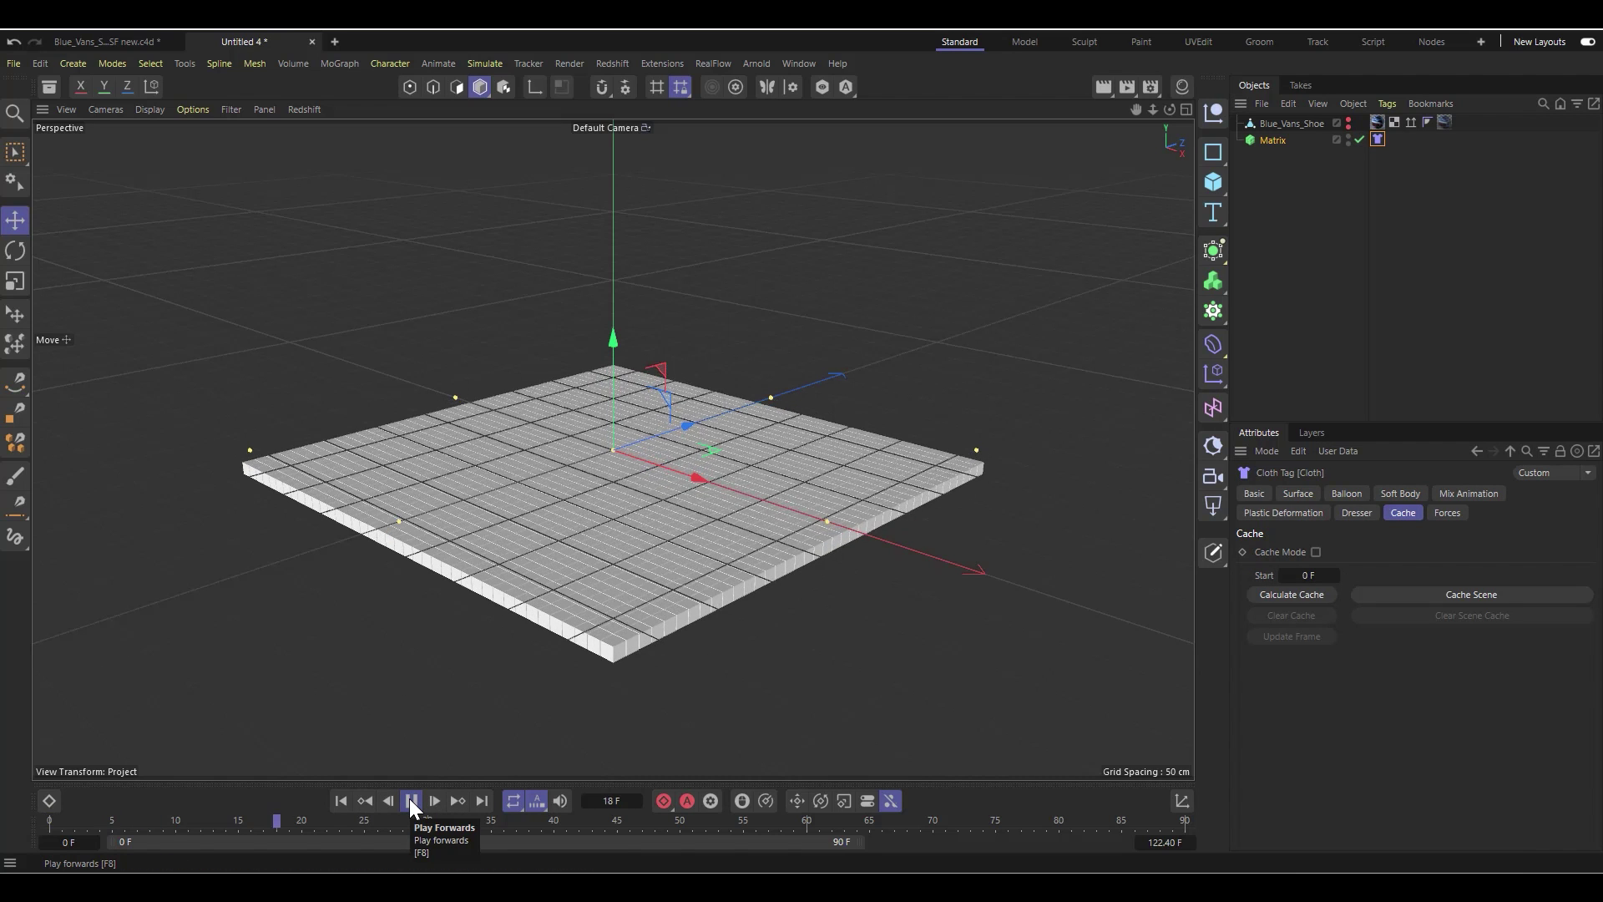
{"action": "left_click", "coordinate": [409, 799]}
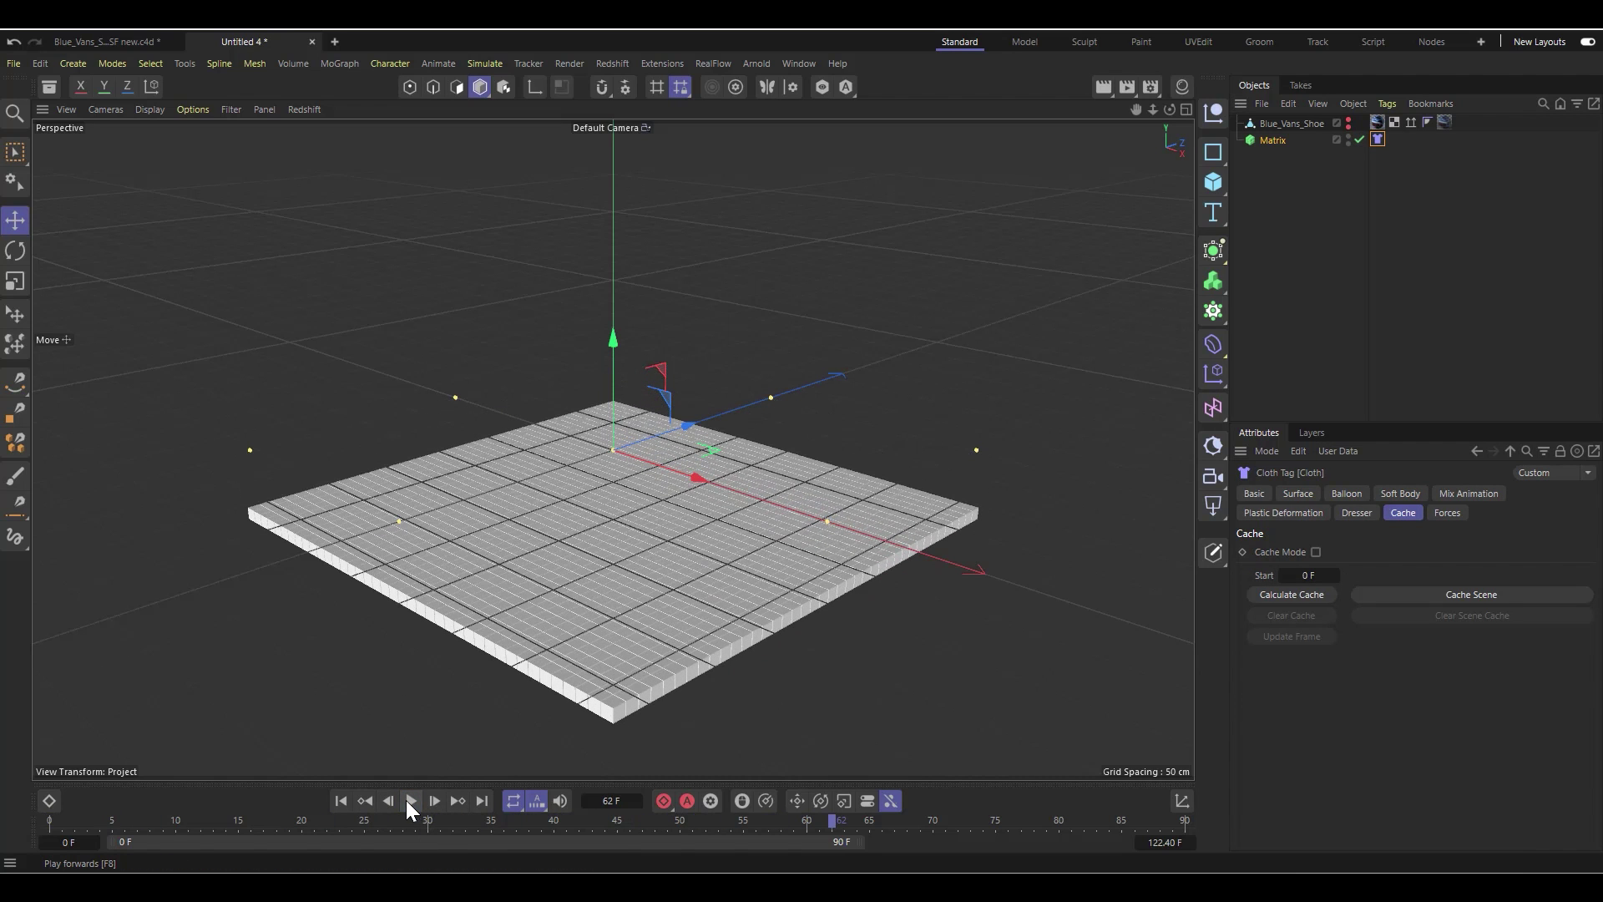
{"action": "left_click", "coordinate": [341, 802]}
{"action": "scroll", "coordinate": [736, 313], "scroll_direction": "down", "scroll_amount": 3}
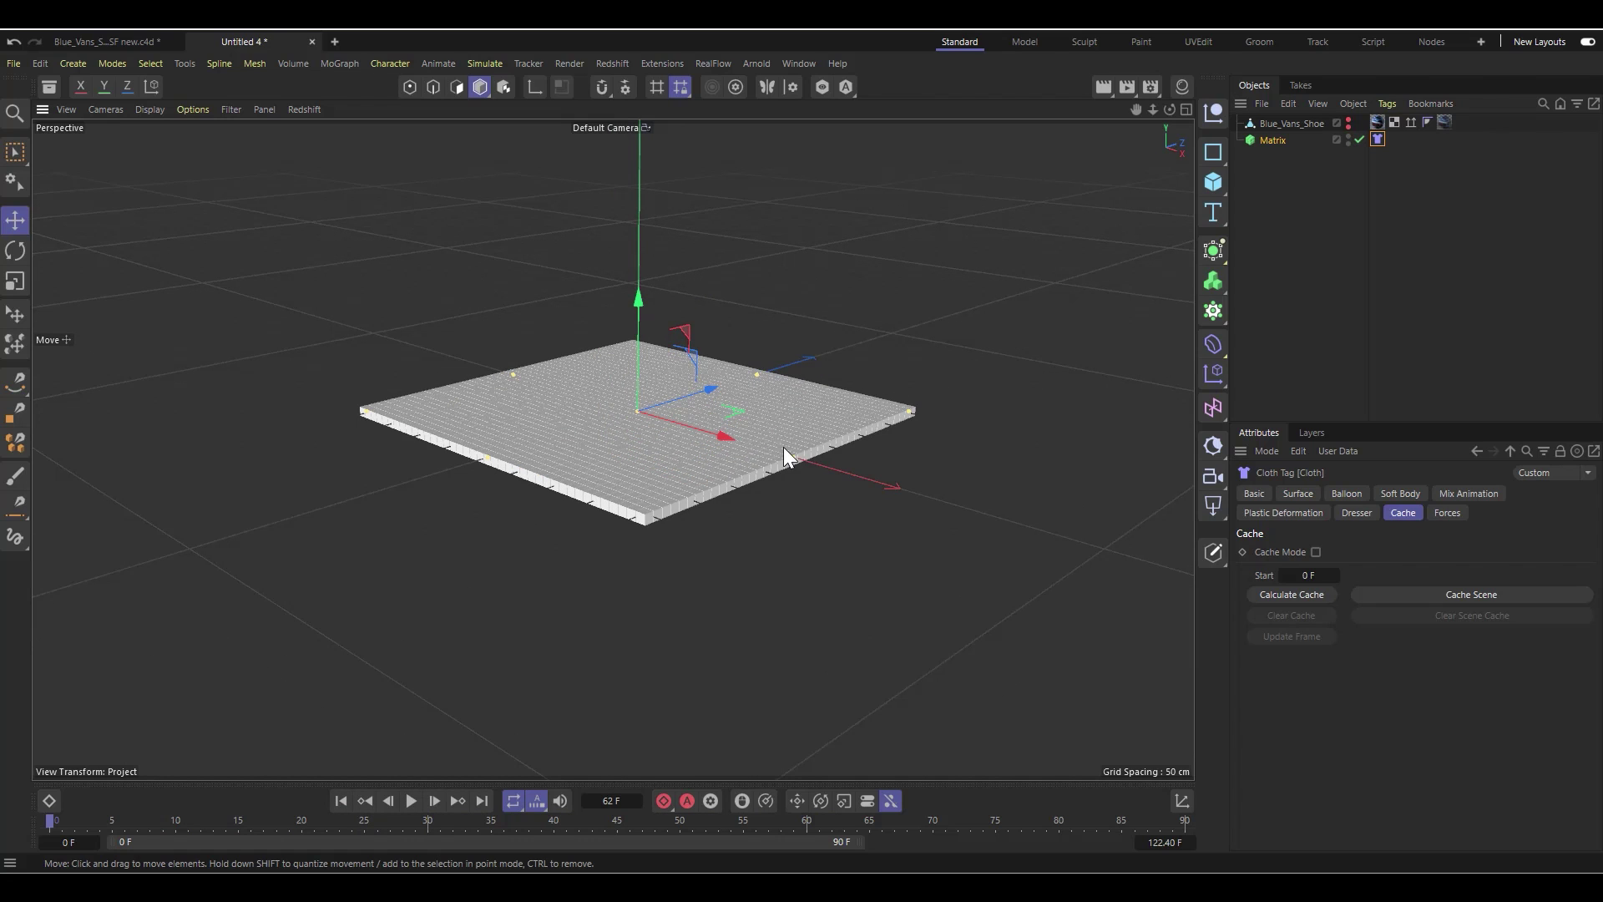
{"action": "scroll", "coordinate": [910, 543], "scroll_direction": "up", "scroll_amount": 1}
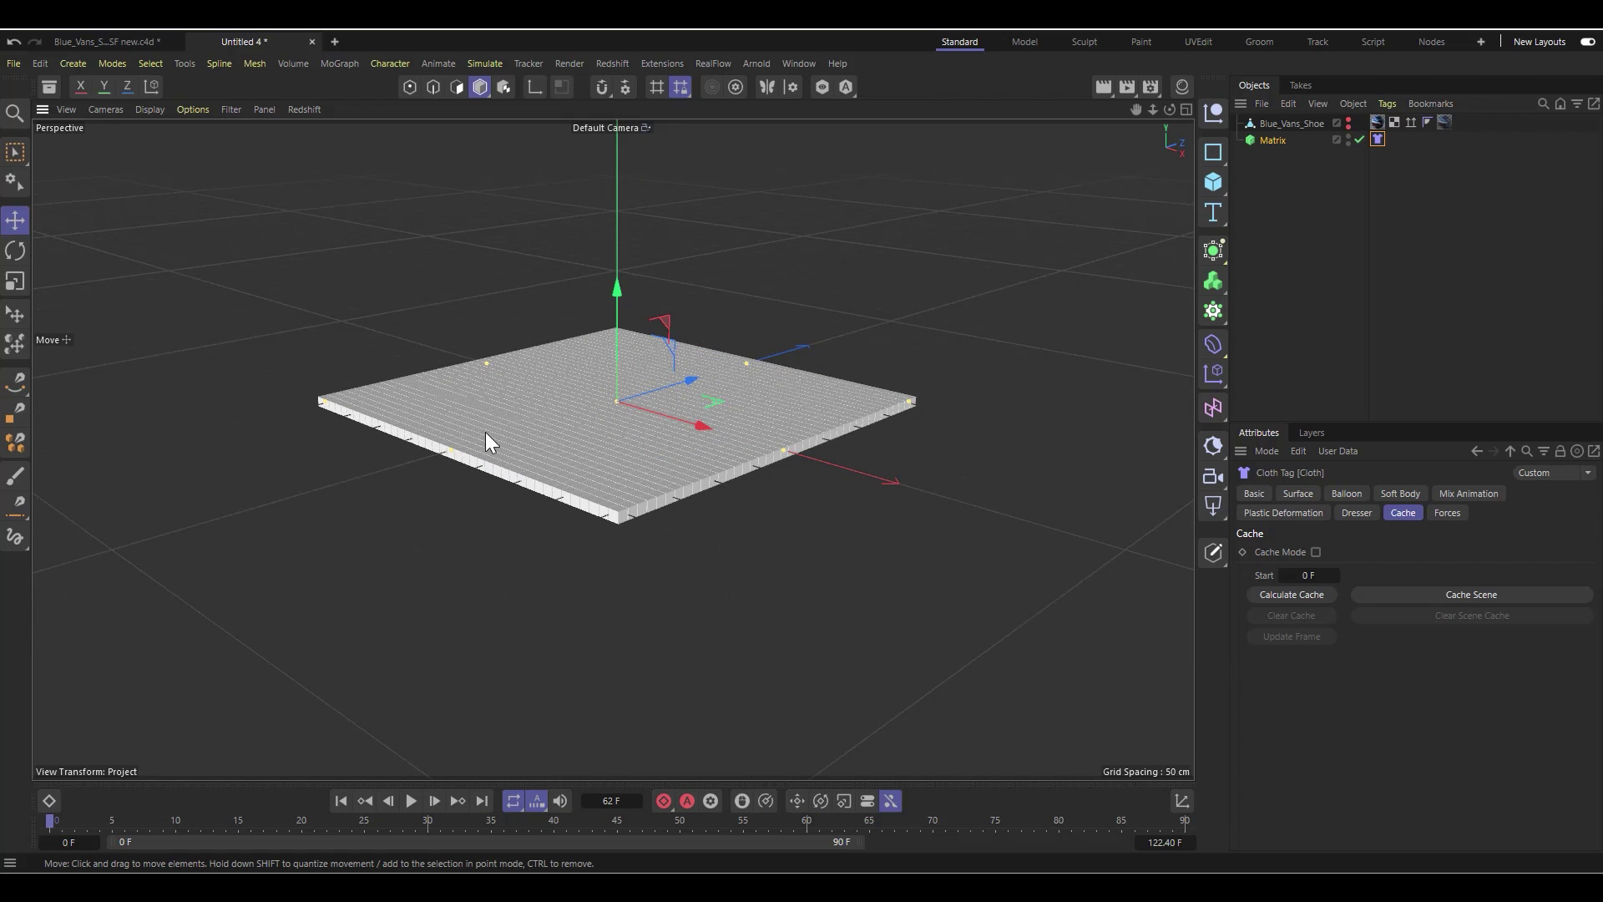
Step: Edit the gravity in the project's simulation scene settings and return to the Matrix object
{"action": "left_click", "coordinate": [1275, 140]}
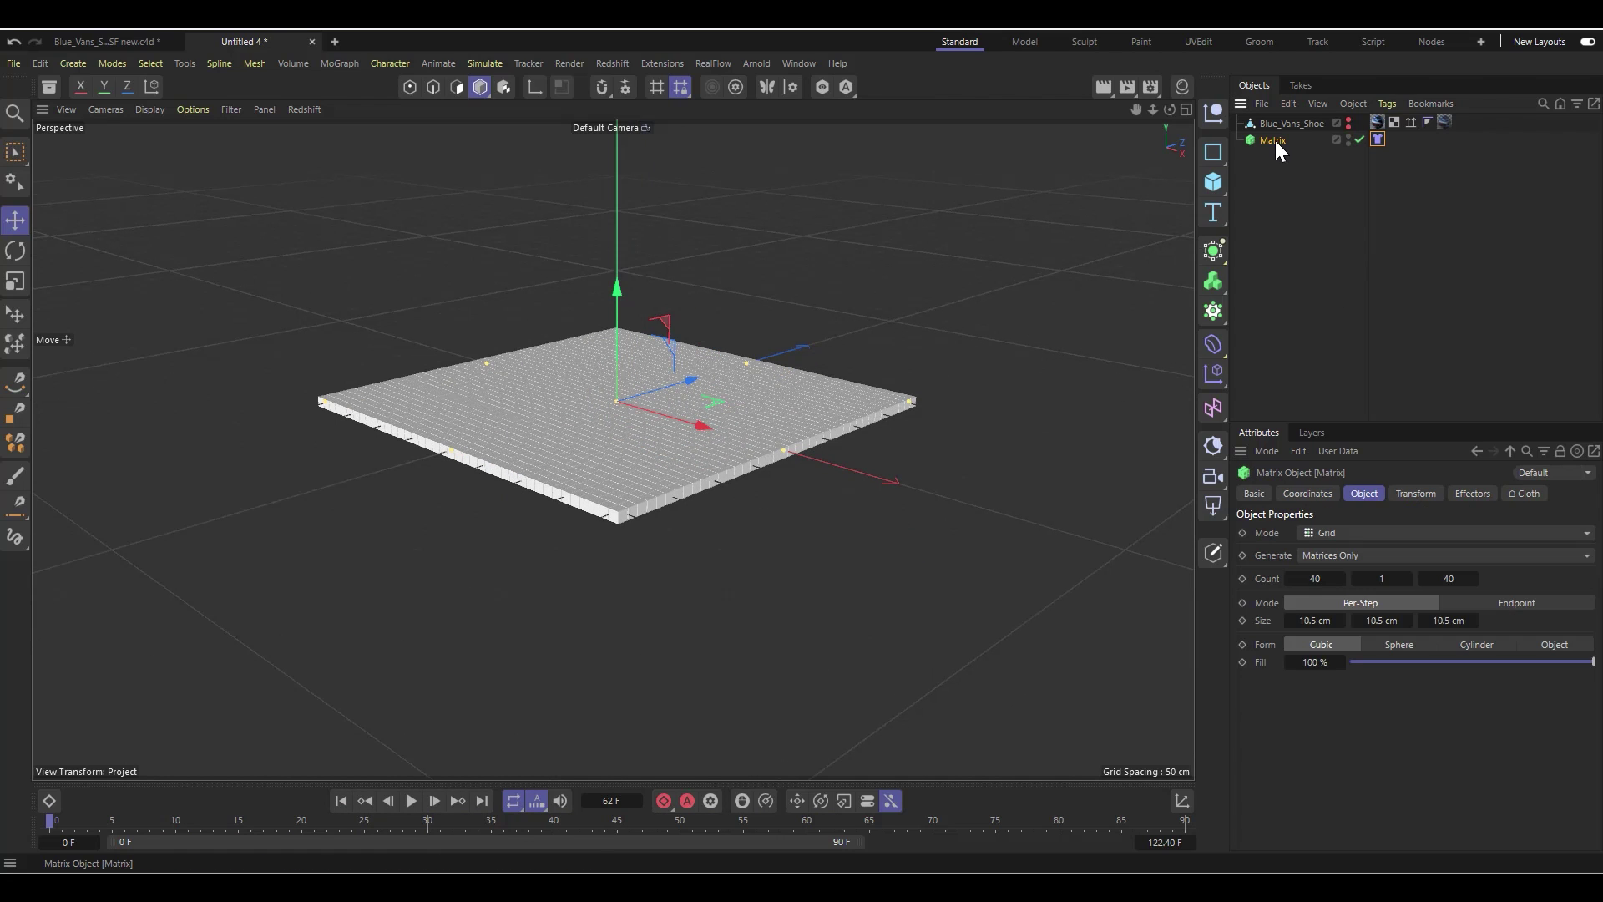
{"action": "key", "text": "ctrl+d"}
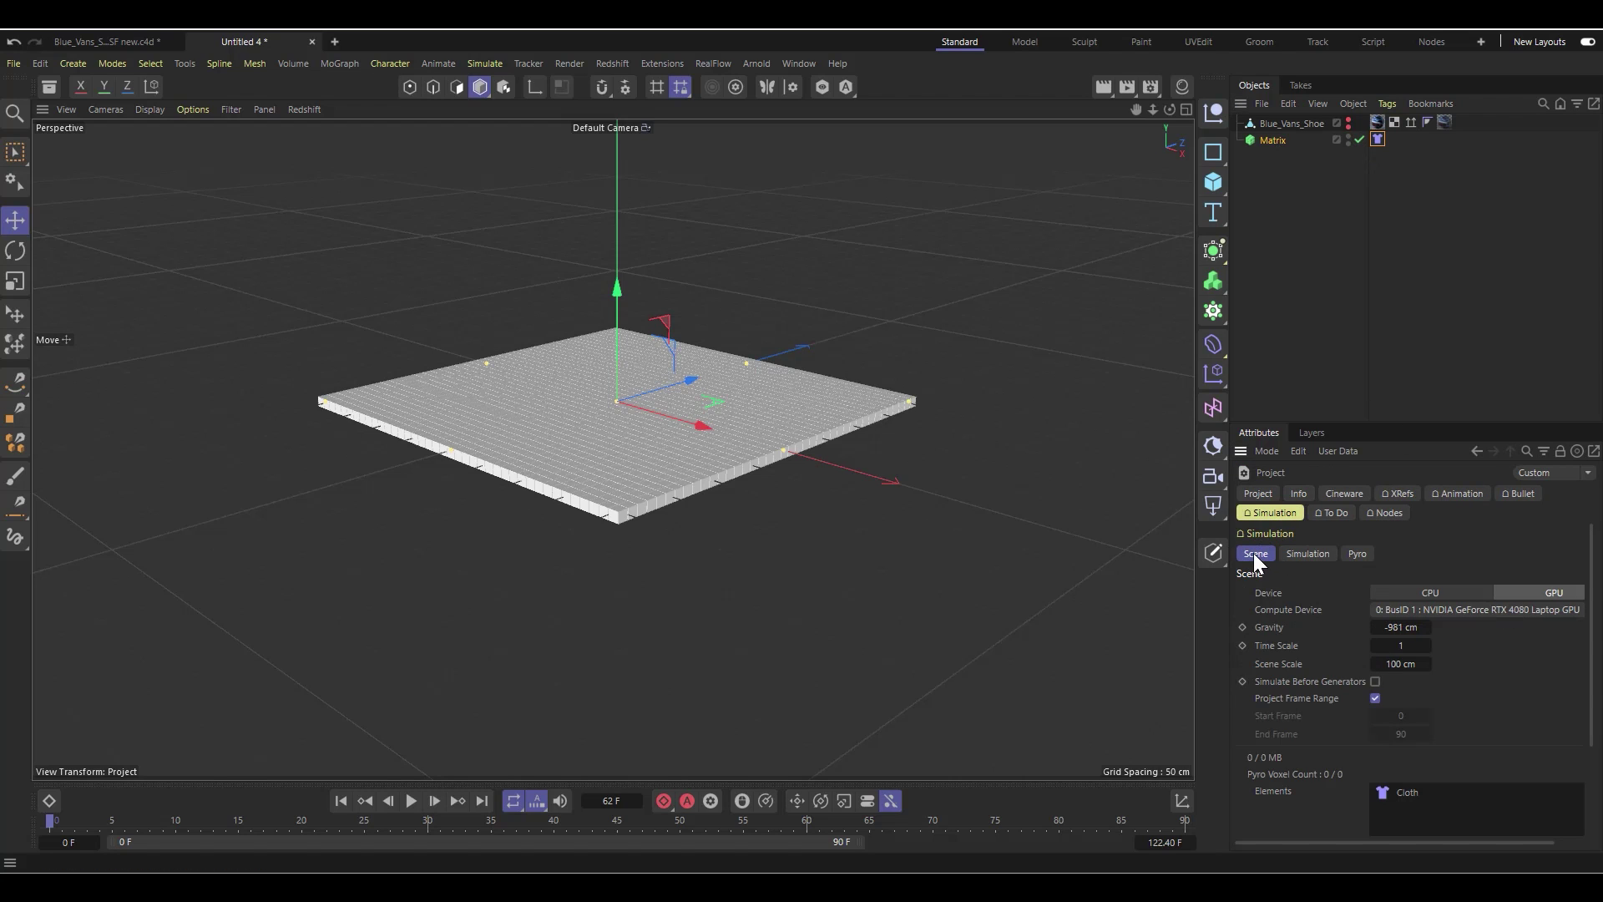
{"action": "left_click", "coordinate": [1412, 632]}
{"action": "left_click", "coordinate": [1272, 140]}
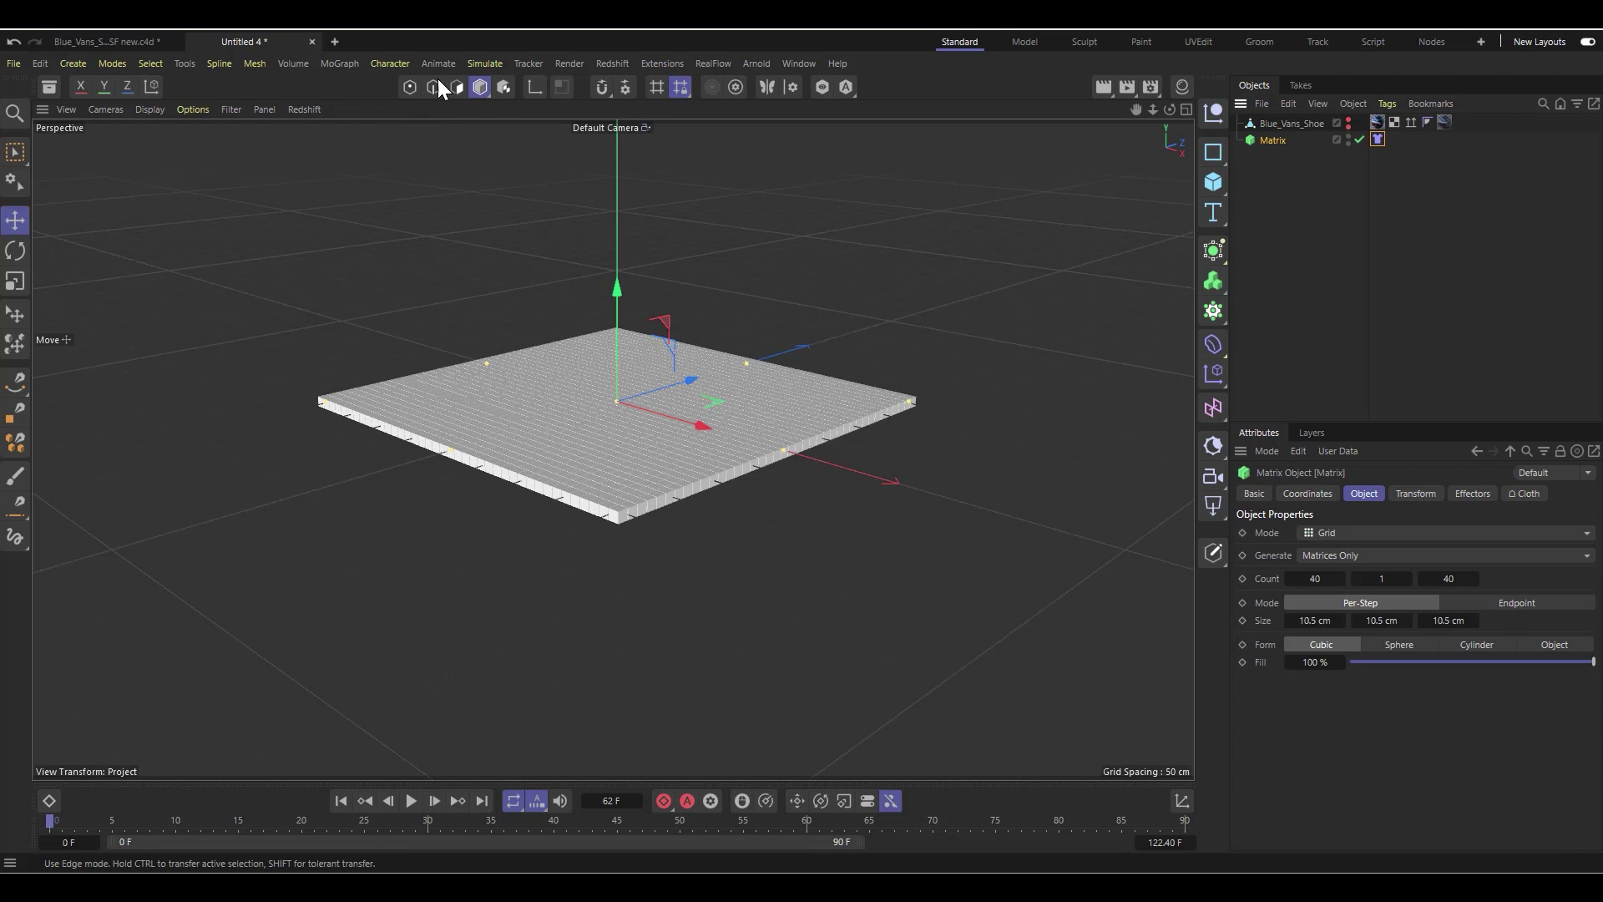
Step: Add a Turbulence force below Matrix in the object list with strength 82.6 cm and scale 49.63 %
{"action": "left_click", "coordinate": [481, 64]}
{"action": "mouse_move", "coordinate": [492, 91]}
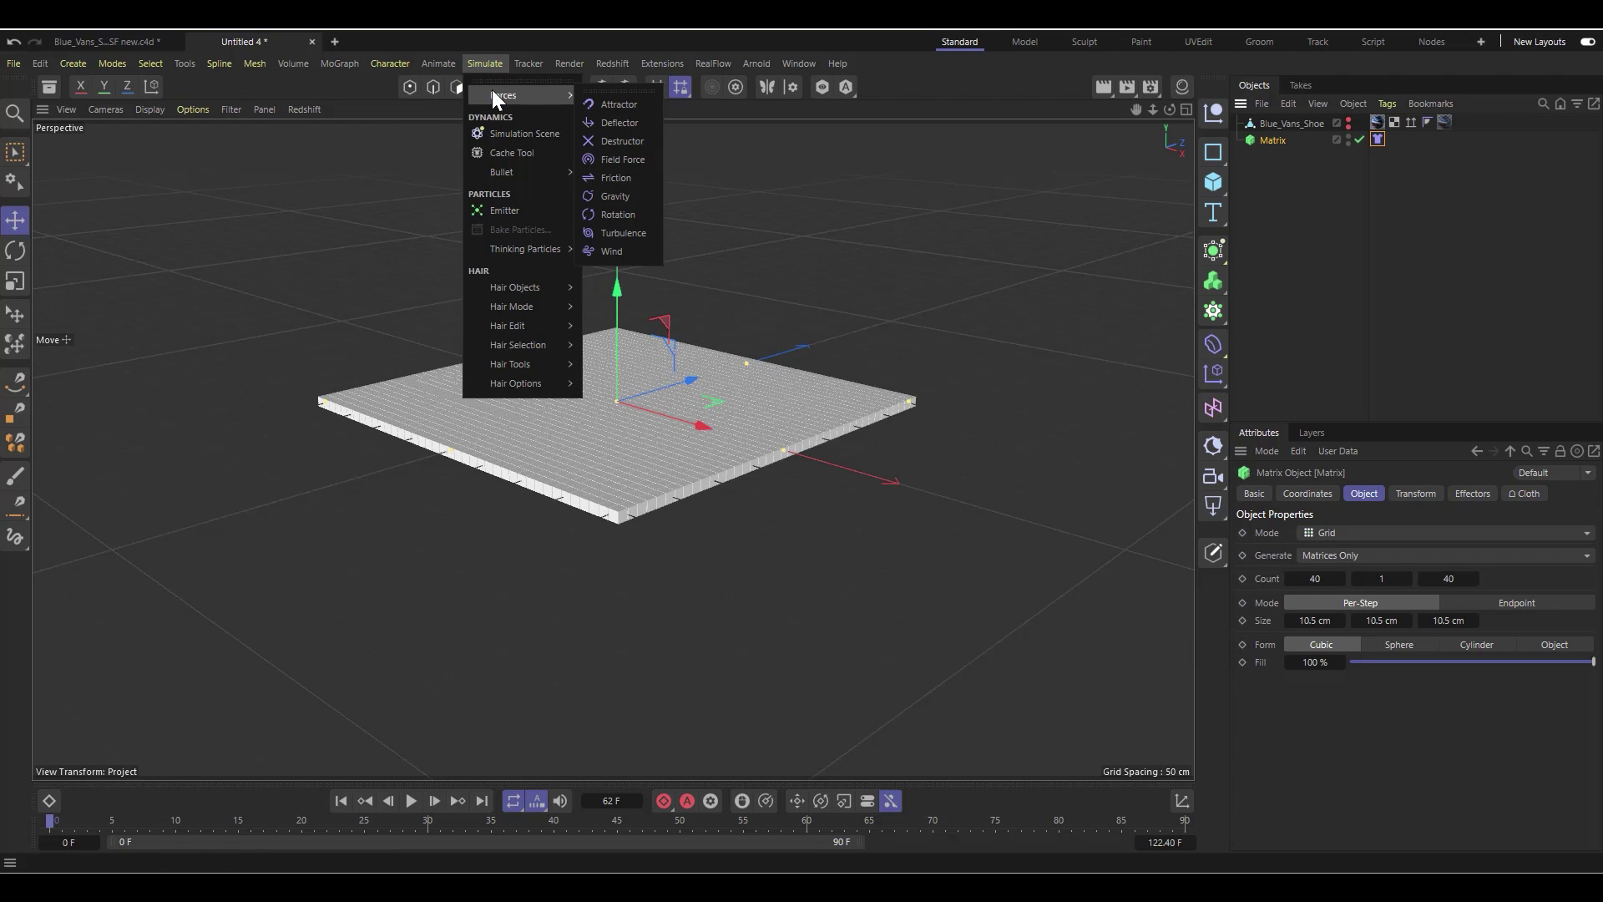
{"action": "left_click", "coordinate": [627, 232]}
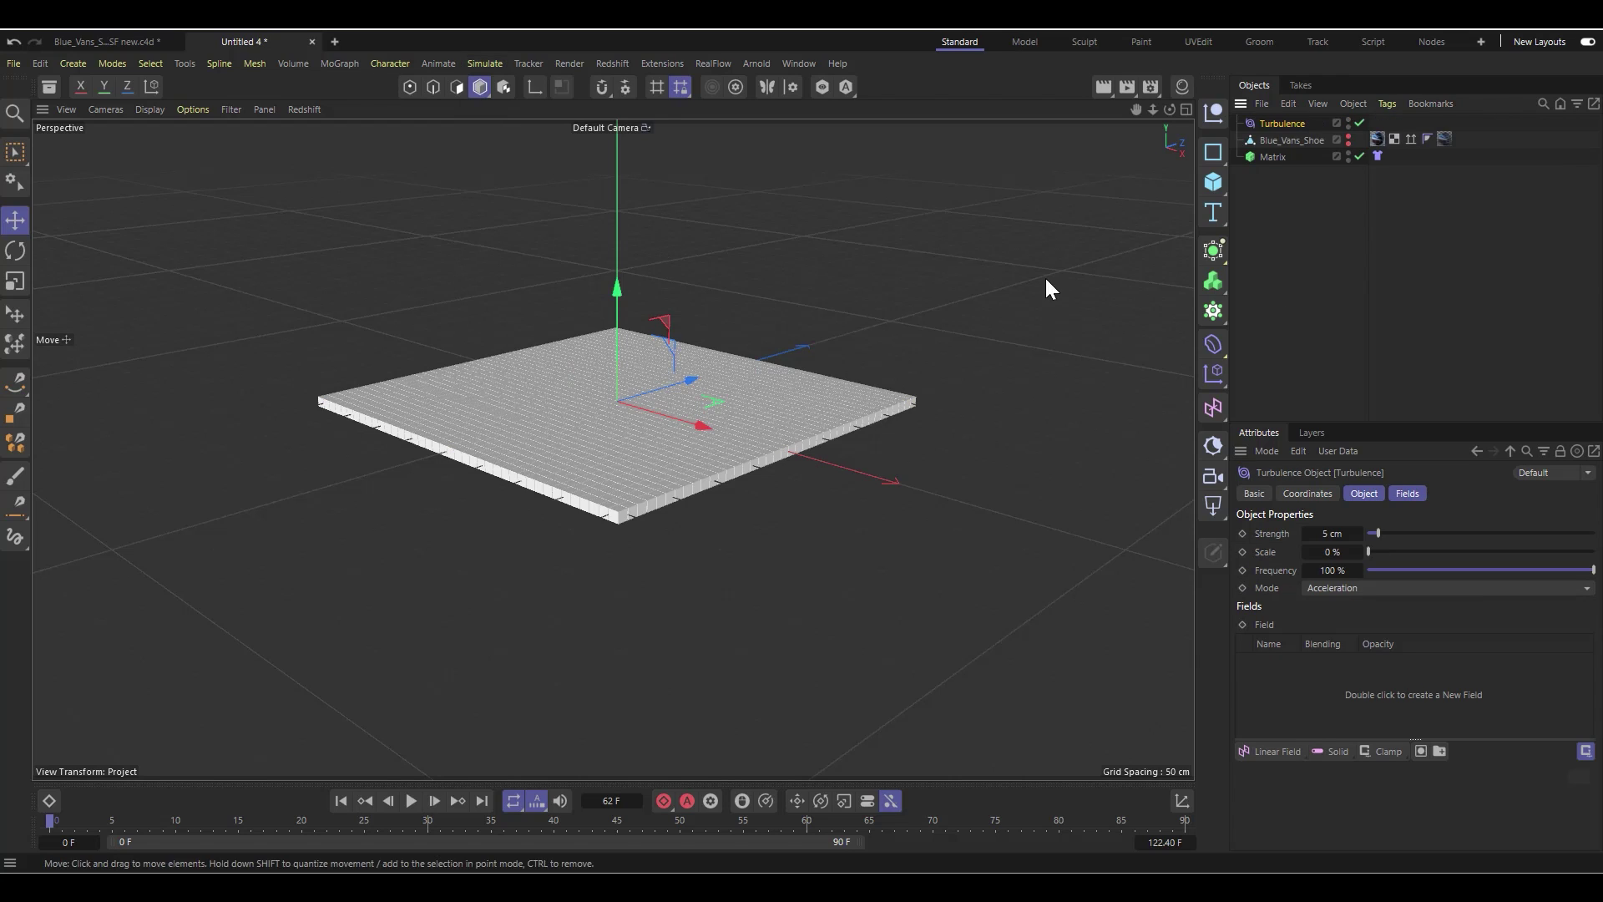
{"action": "left_click_drag", "start_coordinate": [1278, 124], "coordinate": [1289, 224]}
{"action": "left_click_drag", "start_coordinate": [1540, 533], "coordinate": [1479, 552]}
Step: Preview the turbulence on the Matrix grid from the first frame and delete the Turbulence force
{"action": "left_click", "coordinate": [411, 800]}
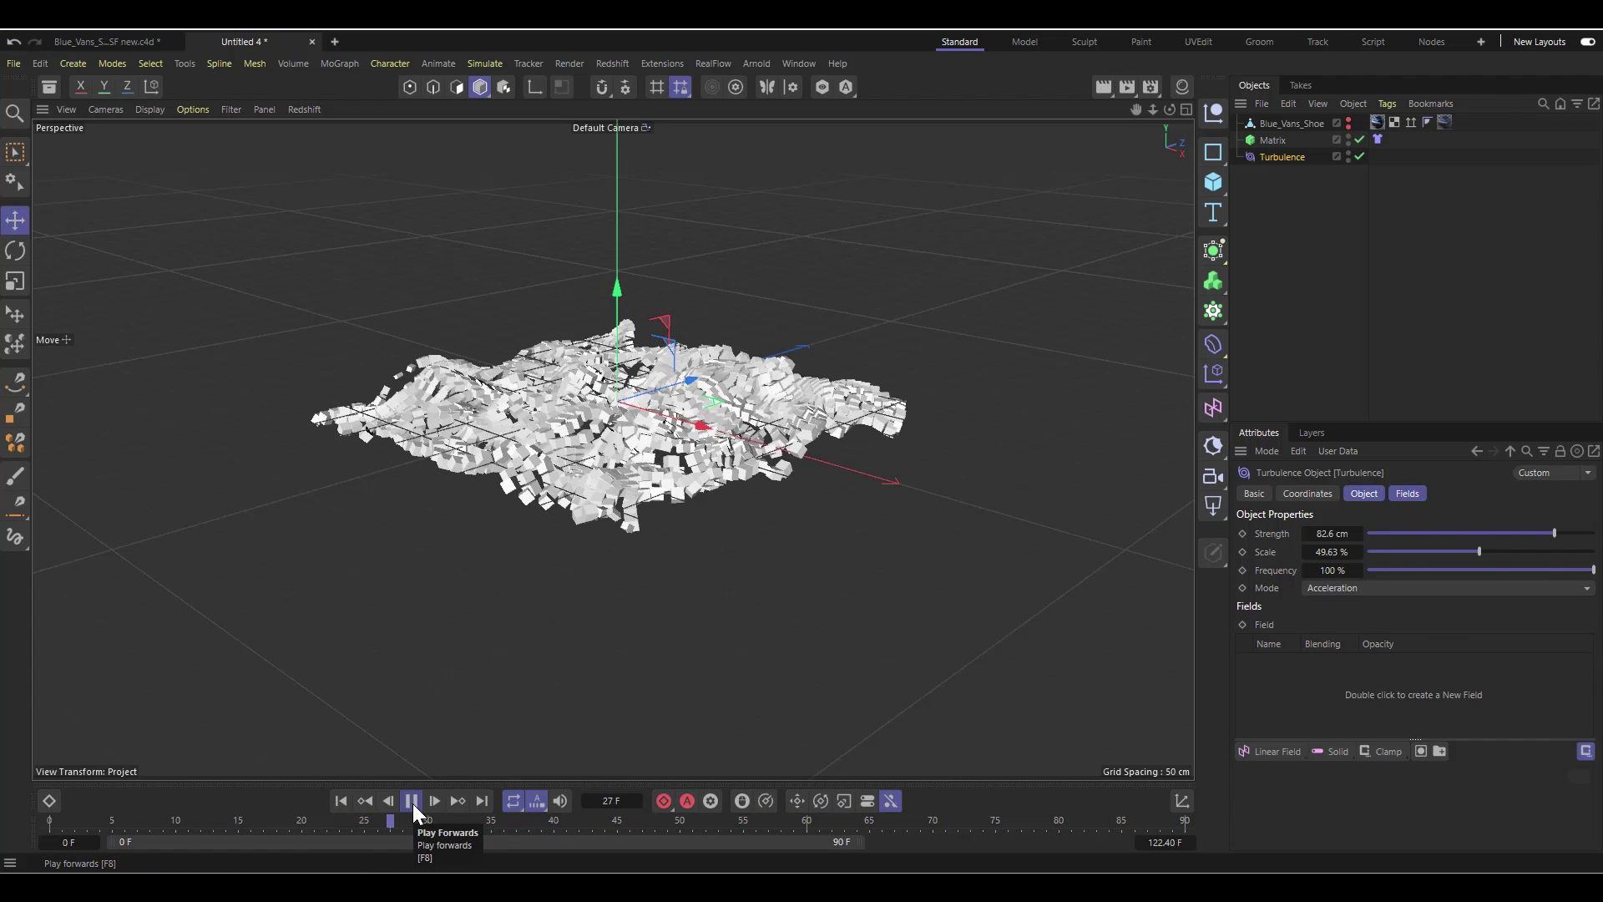
{"action": "left_click", "coordinate": [413, 801]}
{"action": "left_click", "coordinate": [341, 801]}
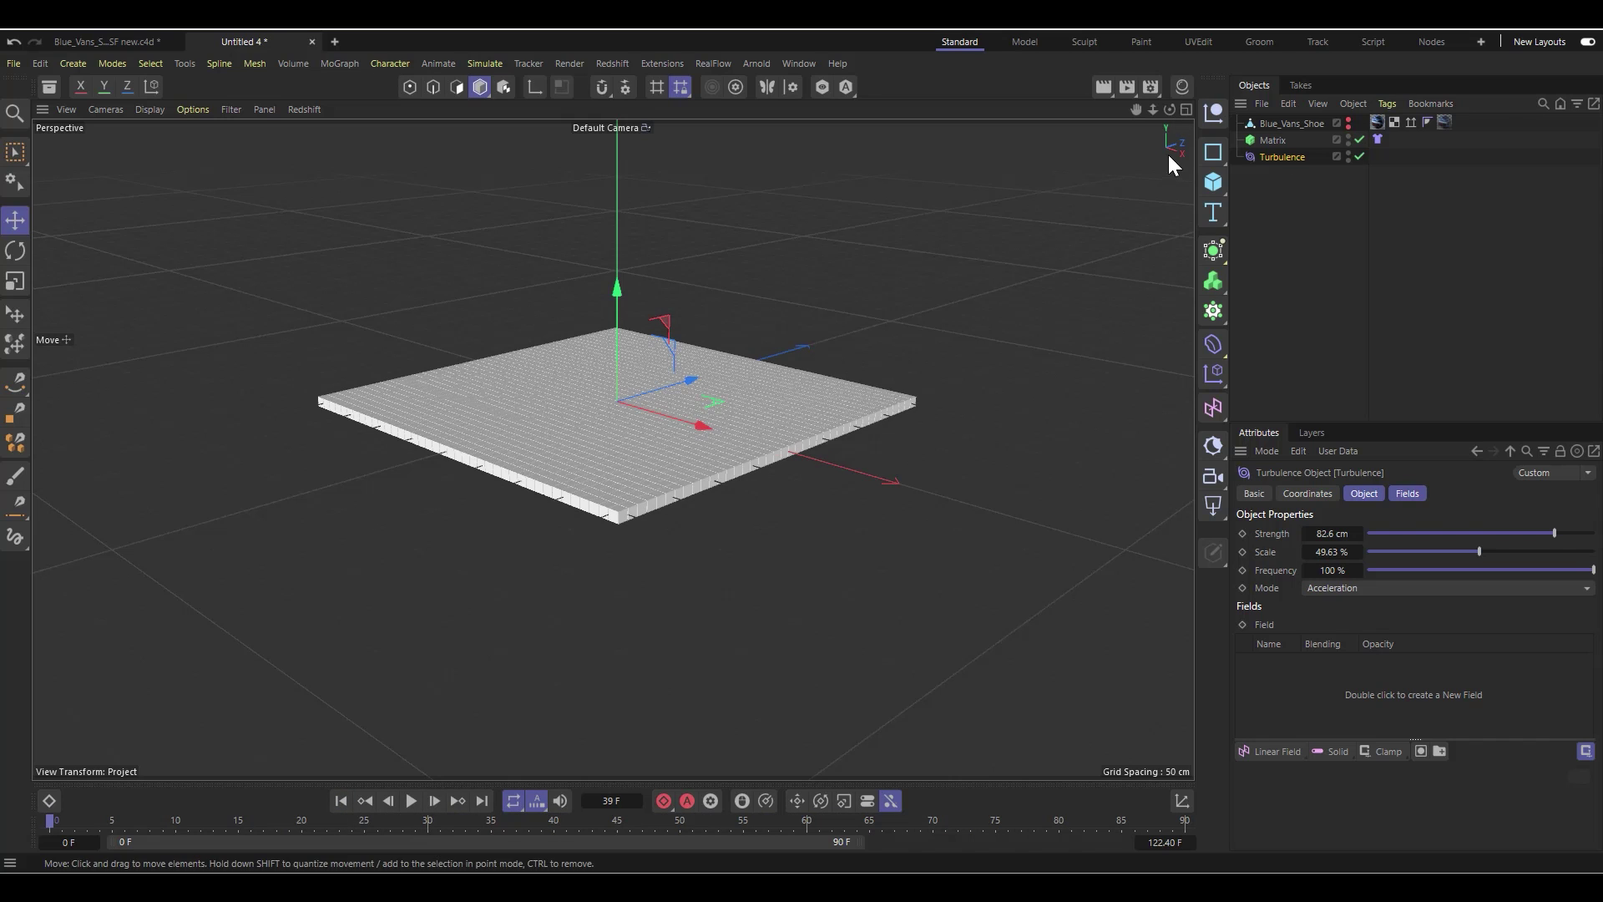
{"action": "key", "text": "Delete"}
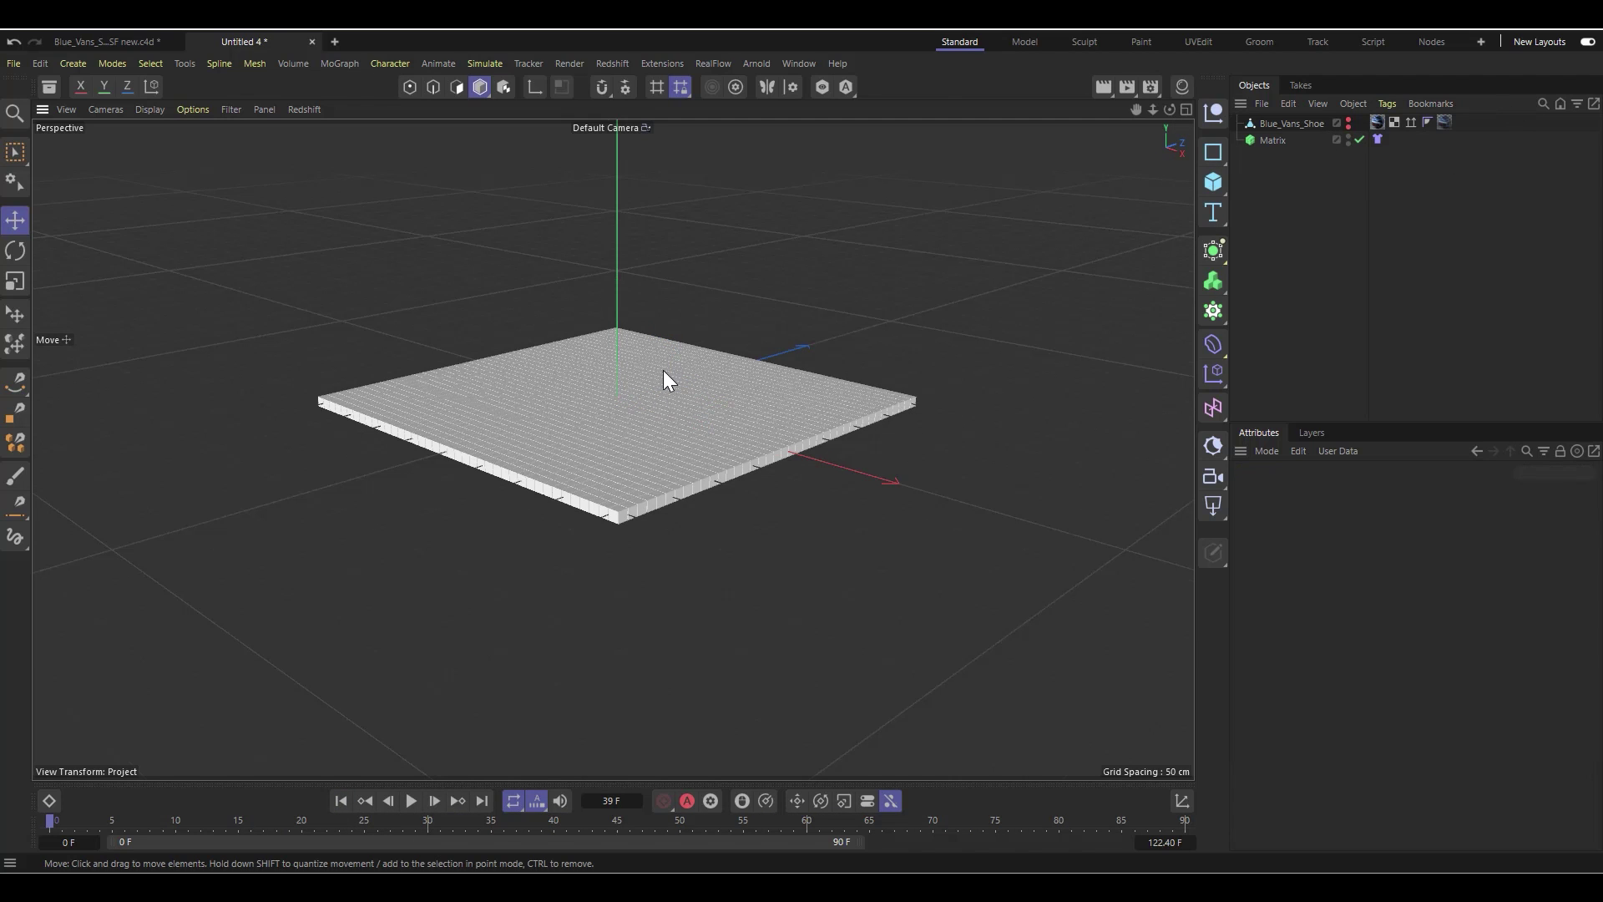
Step: Restore the default viewport and renderer visibility of Blue_Vans_Shoe and view the shoe from its side
{"action": "scroll", "coordinate": [665, 380], "scroll_direction": "up", "scroll_amount": 2}
{"action": "left_click", "coordinate": [1348, 119]}
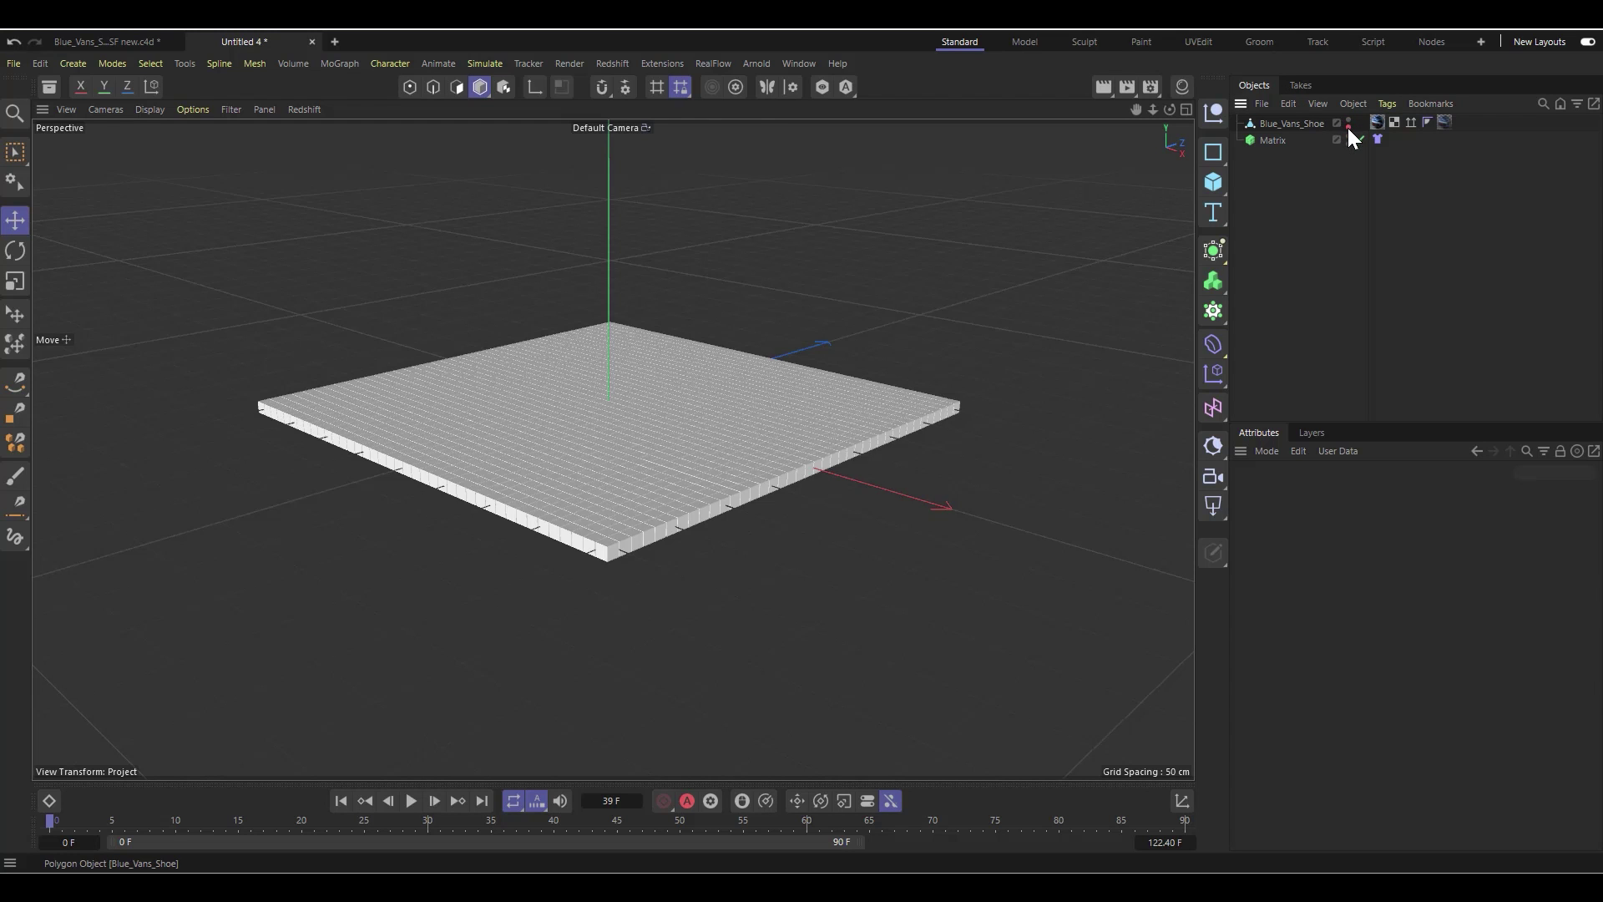
{"action": "left_click", "coordinate": [1274, 125]}
{"action": "left_click_drag", "start_coordinate": [1170, 109], "coordinate": [1110, 121]}
{"action": "scroll", "coordinate": [814, 379], "scroll_direction": "down", "scroll_amount": 5}
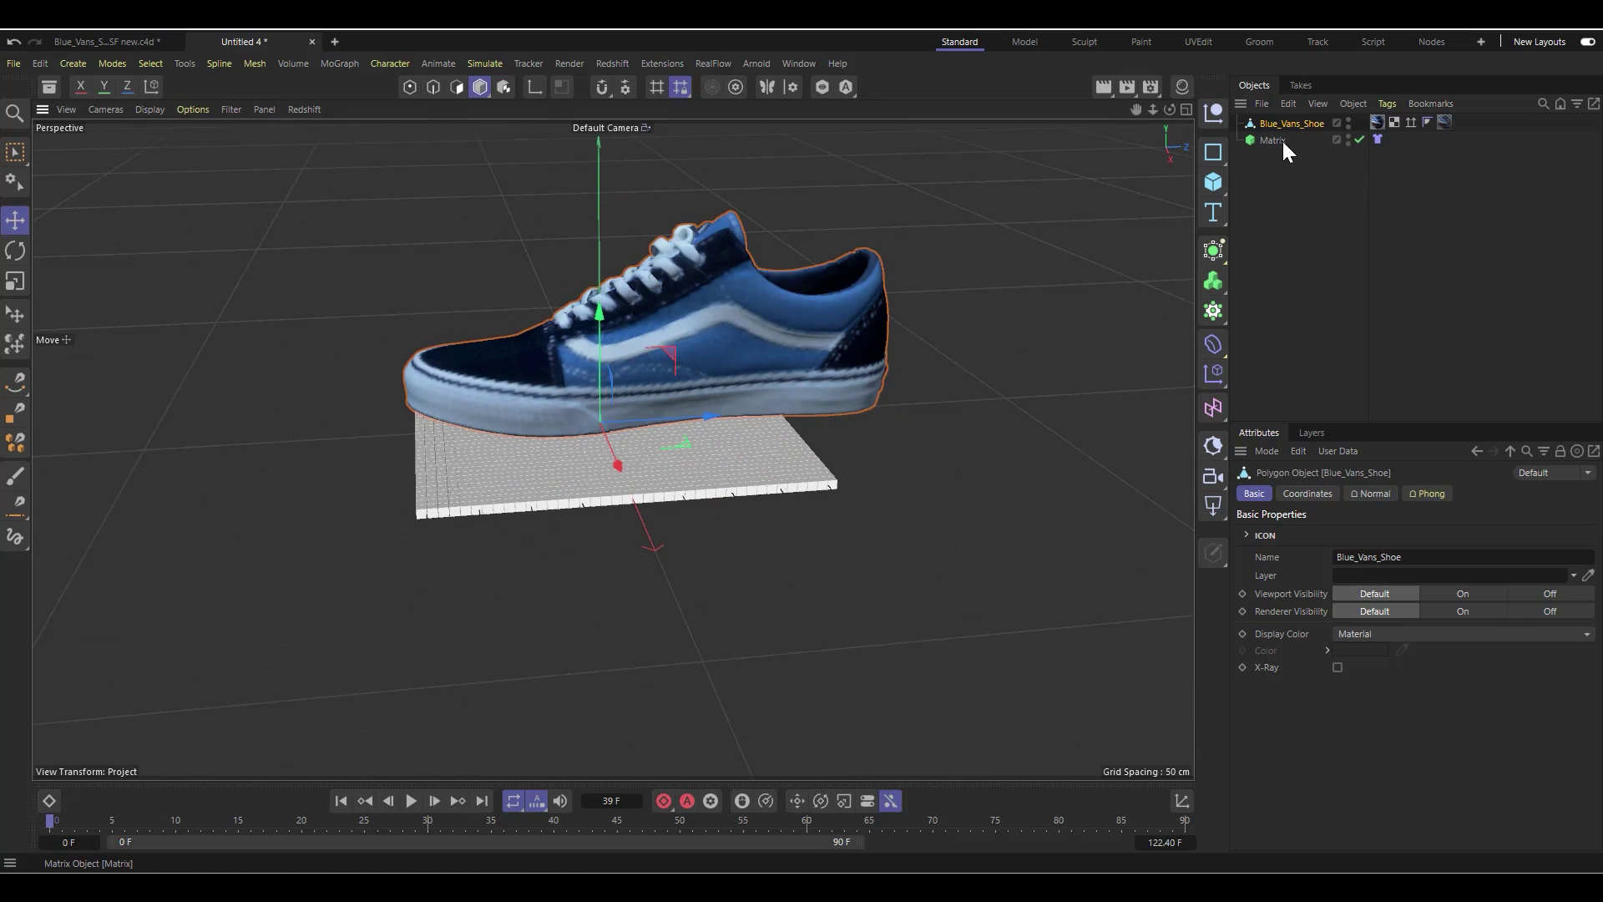
Step: Set the Matrix to Object mode with Blue_Vans_Shoe as its source object and a count of 100000
{"action": "left_click", "coordinate": [1283, 142]}
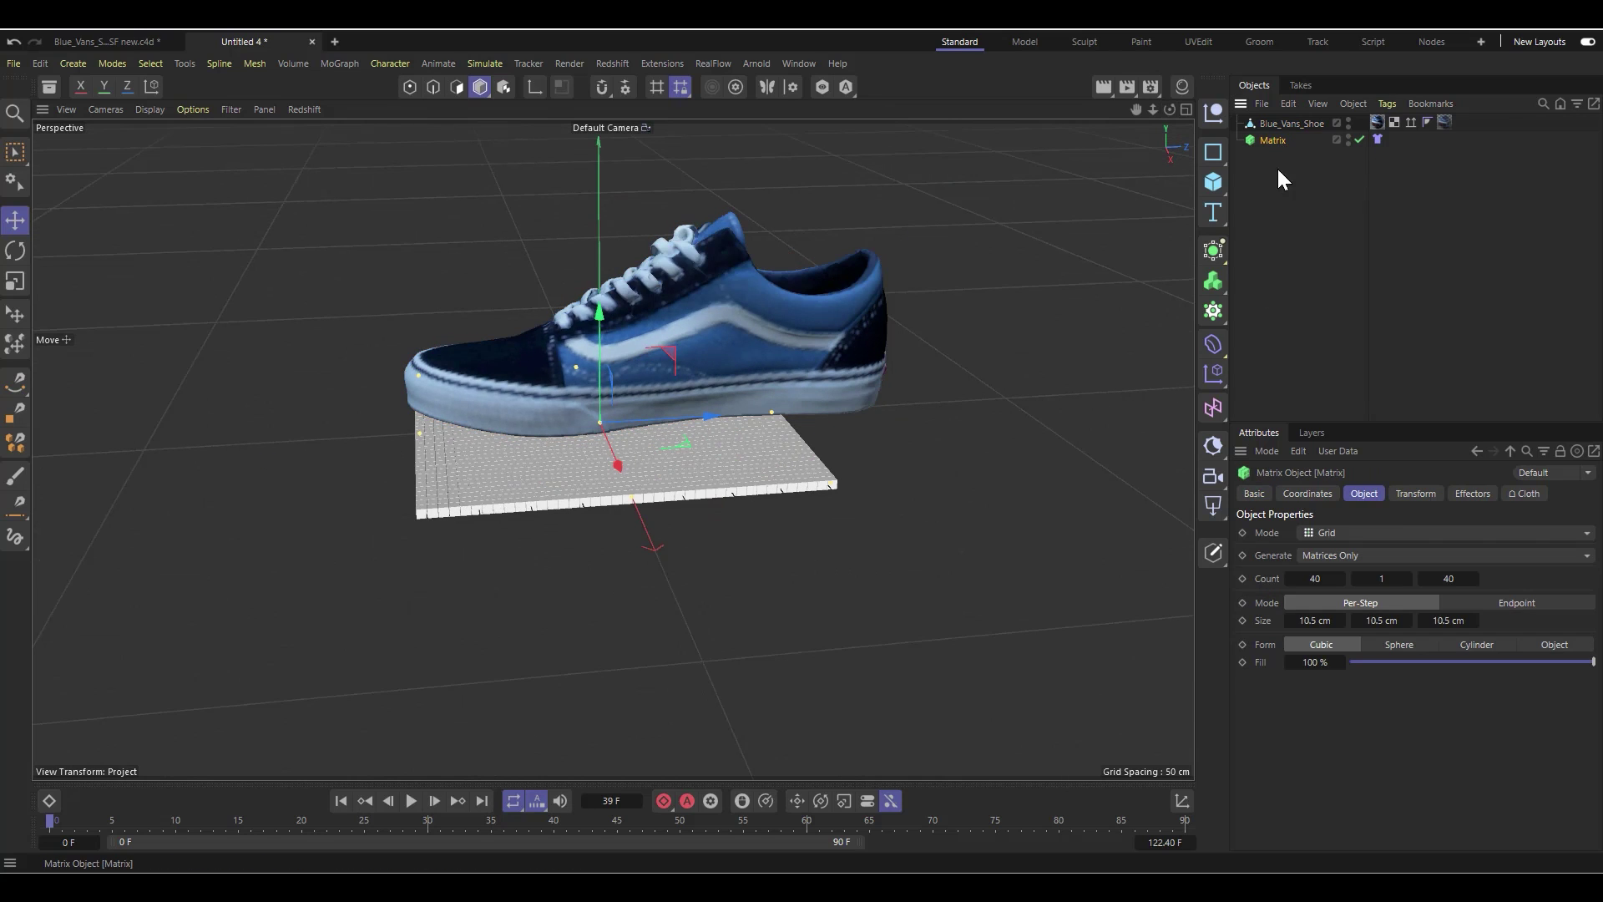
{"action": "left_click", "coordinate": [1344, 534]}
{"action": "left_click", "coordinate": [1341, 552]}
{"action": "left_click_drag", "start_coordinate": [1286, 122], "coordinate": [1350, 586]}
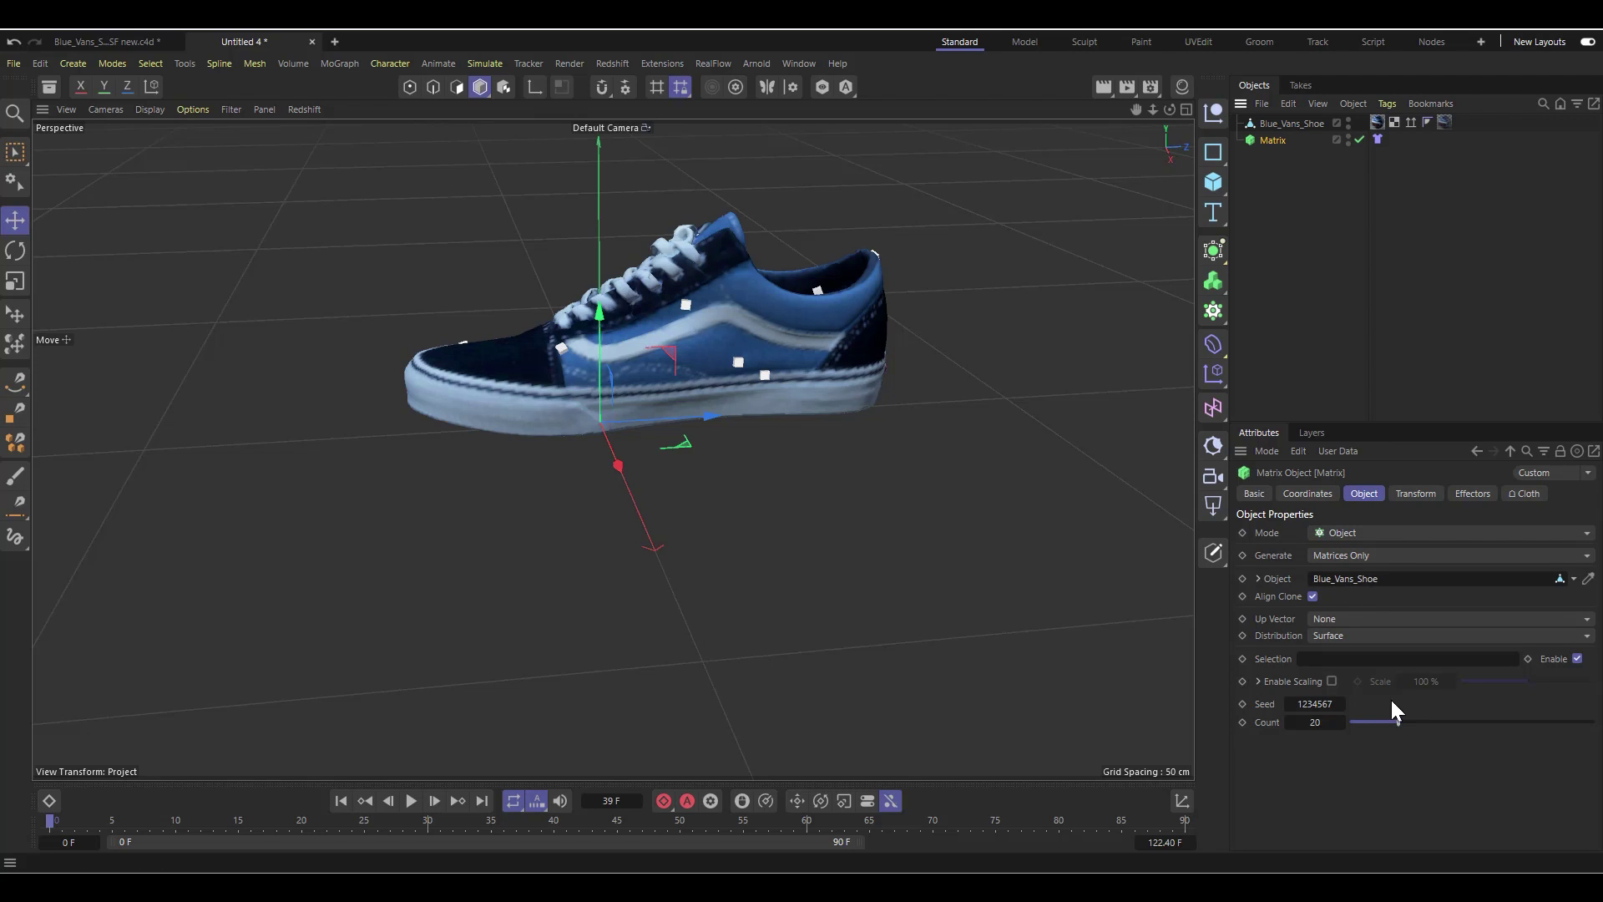
{"action": "double_click", "coordinate": [1314, 722]}
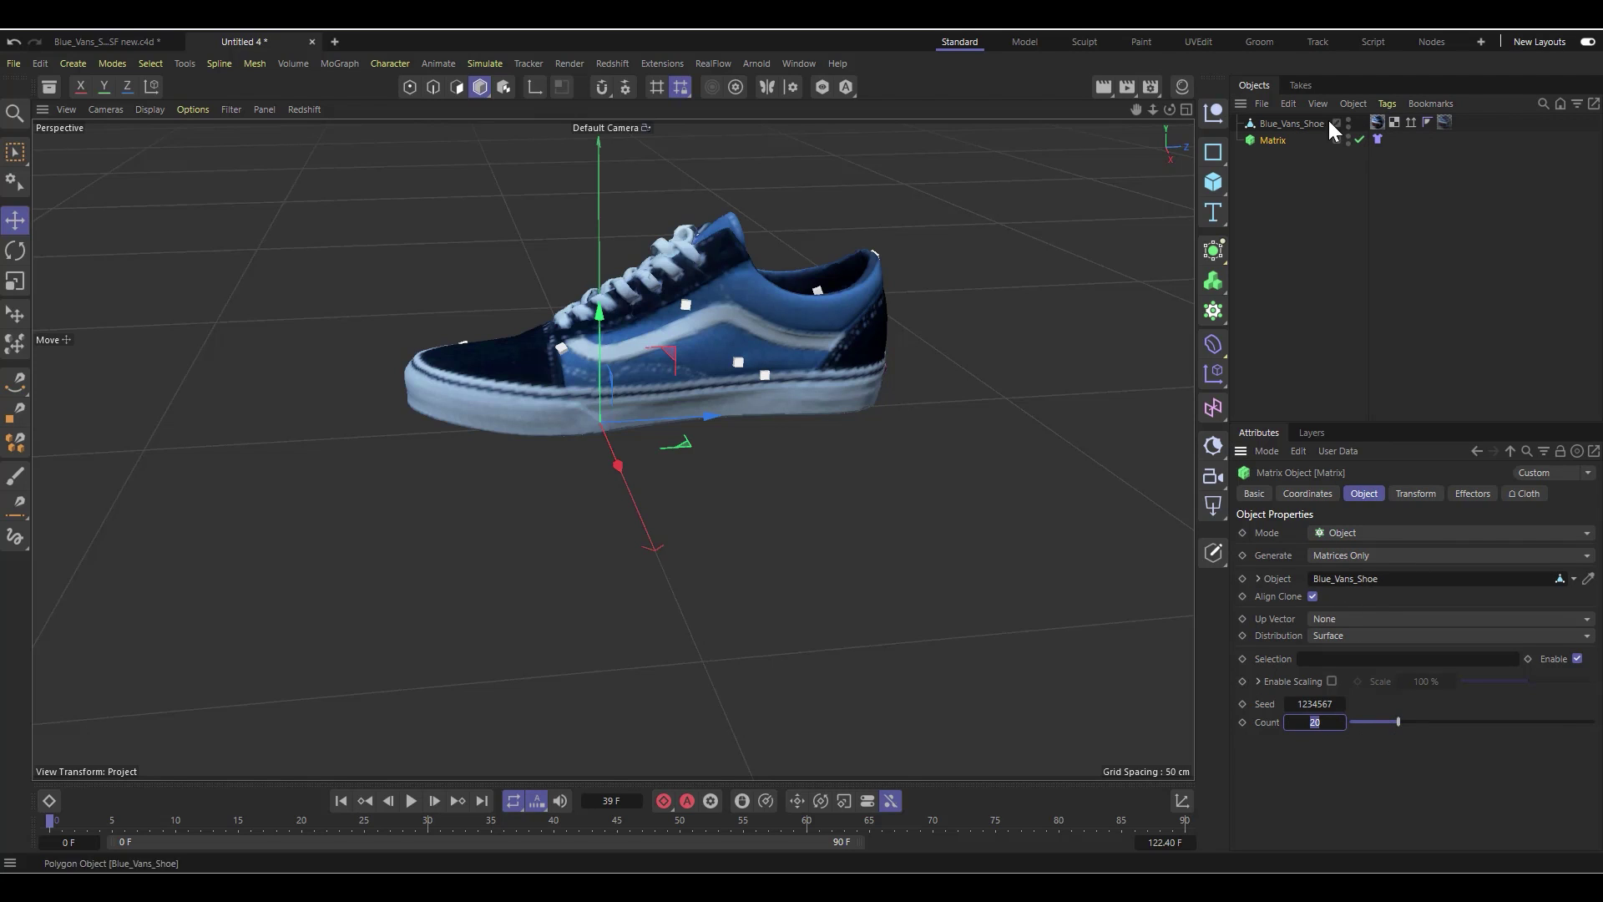
{"action": "type", "text": "100000"}
{"action": "key", "text": "Return"}
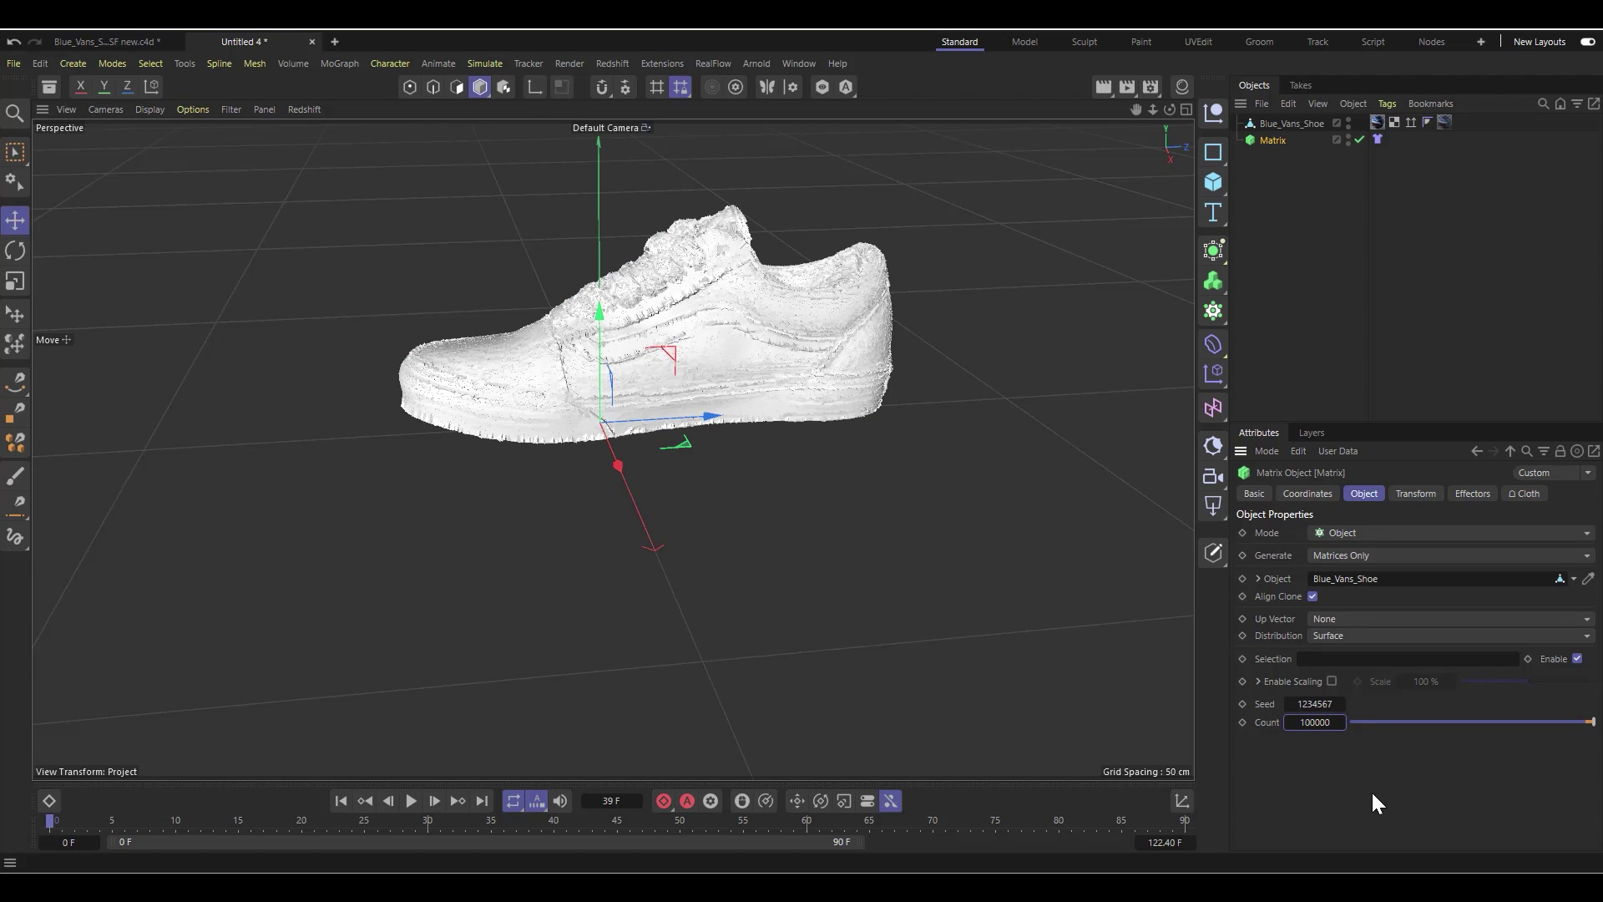
Step: Set the Matrix transform scale to 0.2 on X, Y and Z
{"action": "scroll", "coordinate": [773, 277], "scroll_direction": "up", "scroll_amount": 3}
{"action": "left_click_drag", "start_coordinate": [773, 278], "coordinate": [704, 323], "text": "alt"}
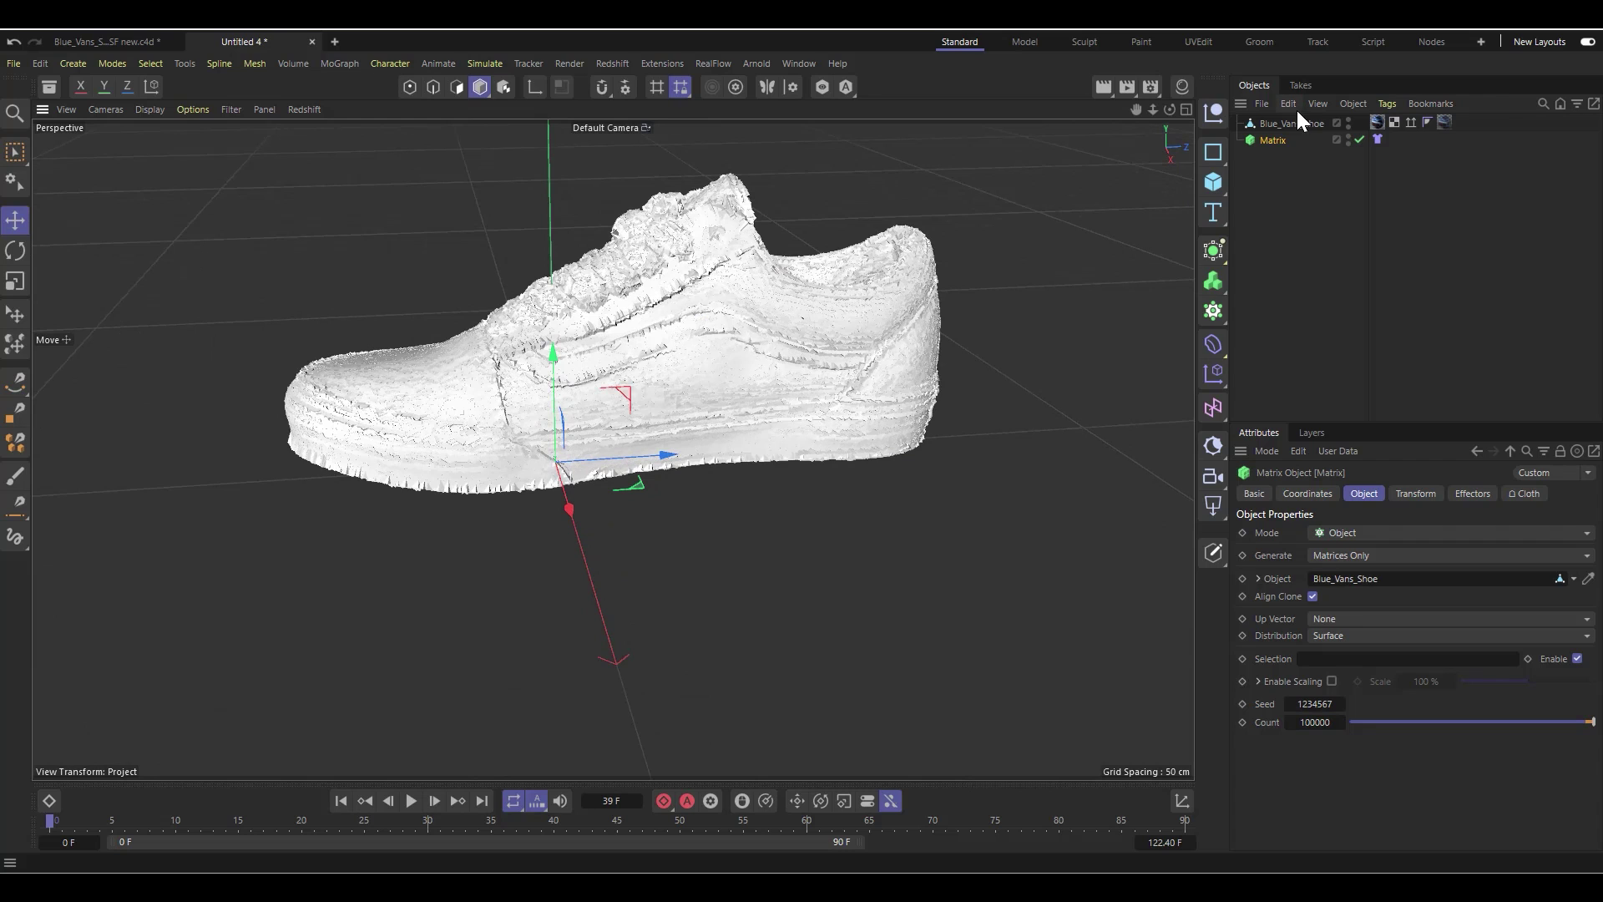
{"action": "scroll", "coordinate": [423, 428], "scroll_direction": "up", "scroll_amount": 2}
{"action": "left_click_drag", "start_coordinate": [423, 428], "coordinate": [783, 388], "text": "alt"}
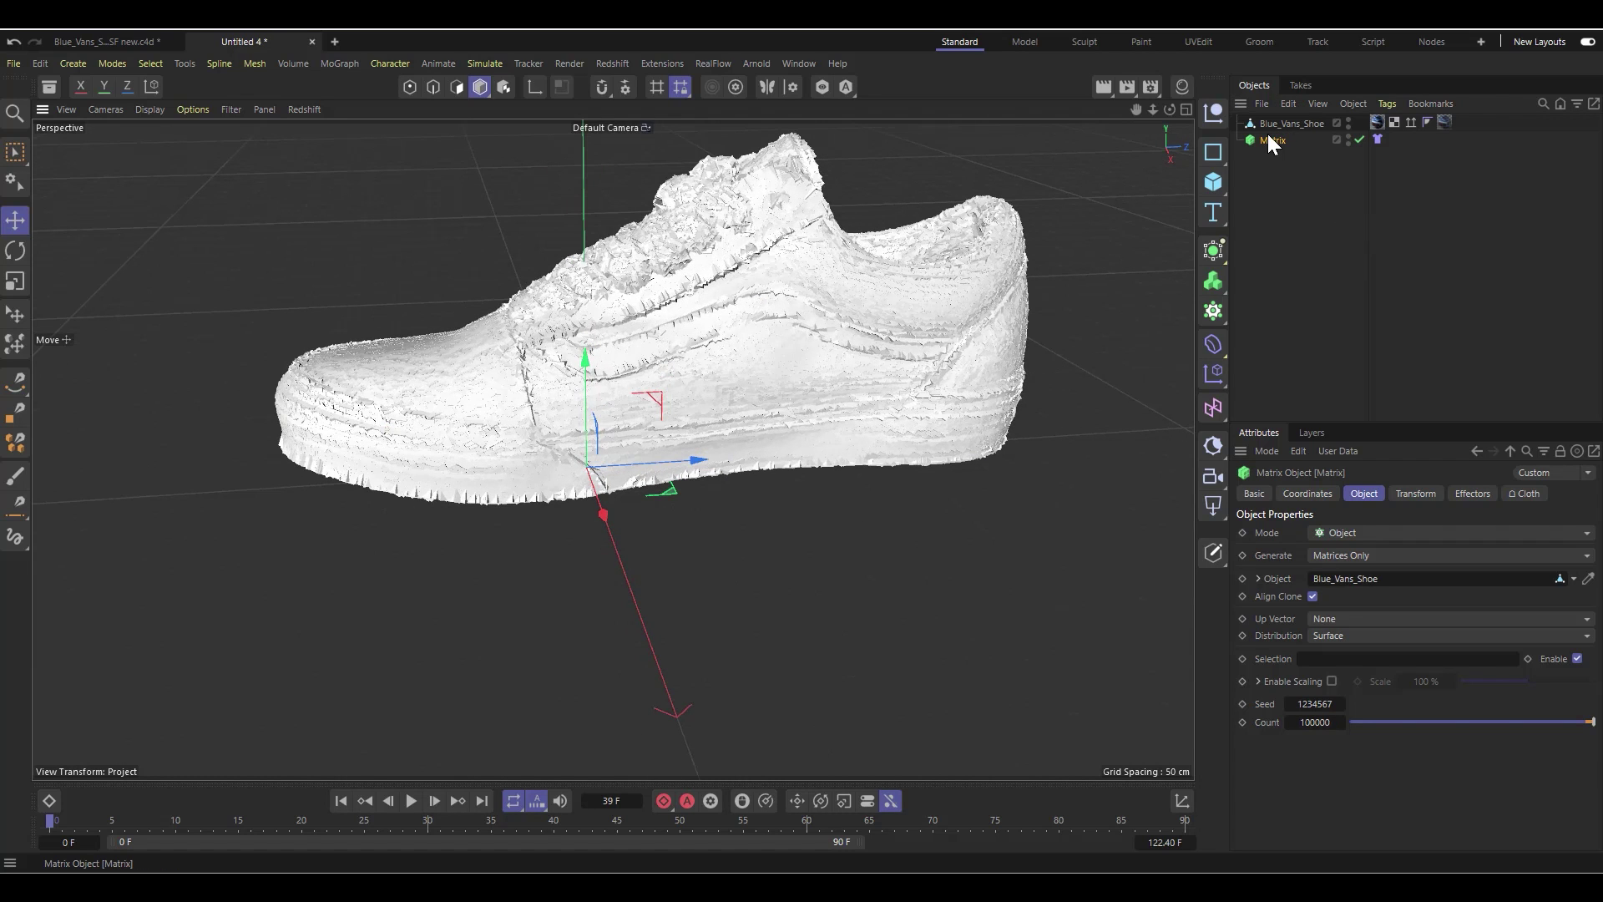
{"action": "left_click", "coordinate": [1417, 493]}
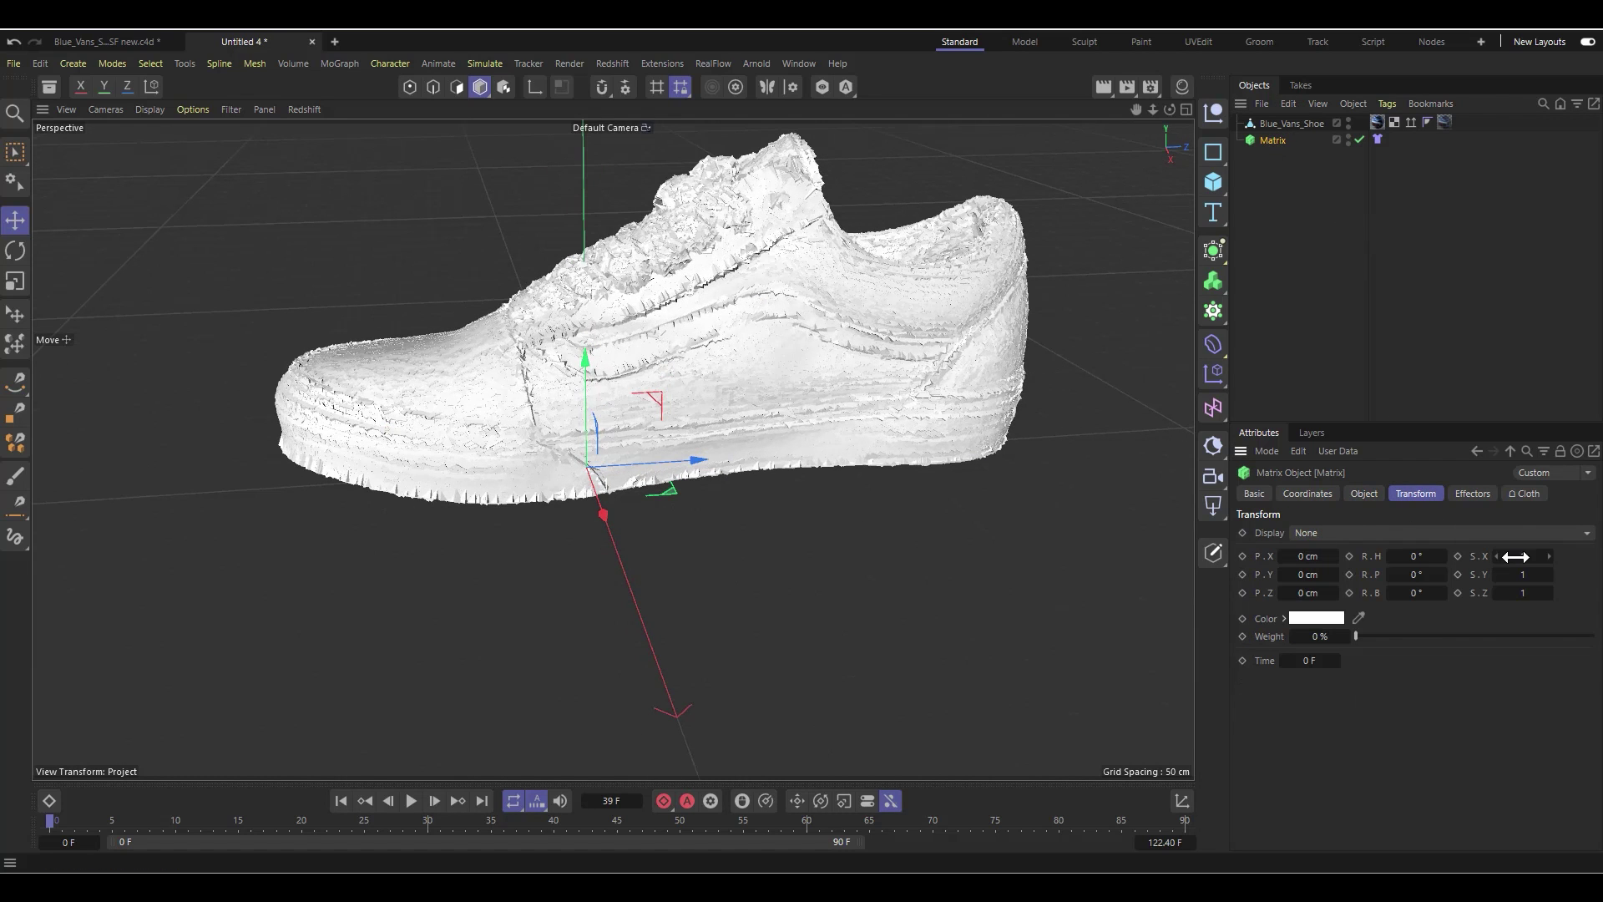
{"action": "mouse_move", "coordinate": [1522, 554]}
{"action": "left_mouse_down"}
{"action": "mouse_move", "coordinate": [1466, 573]}
{"action": "mouse_move", "coordinate": [1510, 557]}
{"action": "left_mouse_up"}
{"action": "left_click", "coordinate": [1513, 556]}
{"action": "type", "text": "2"}
{"action": "key", "text": "Return"}
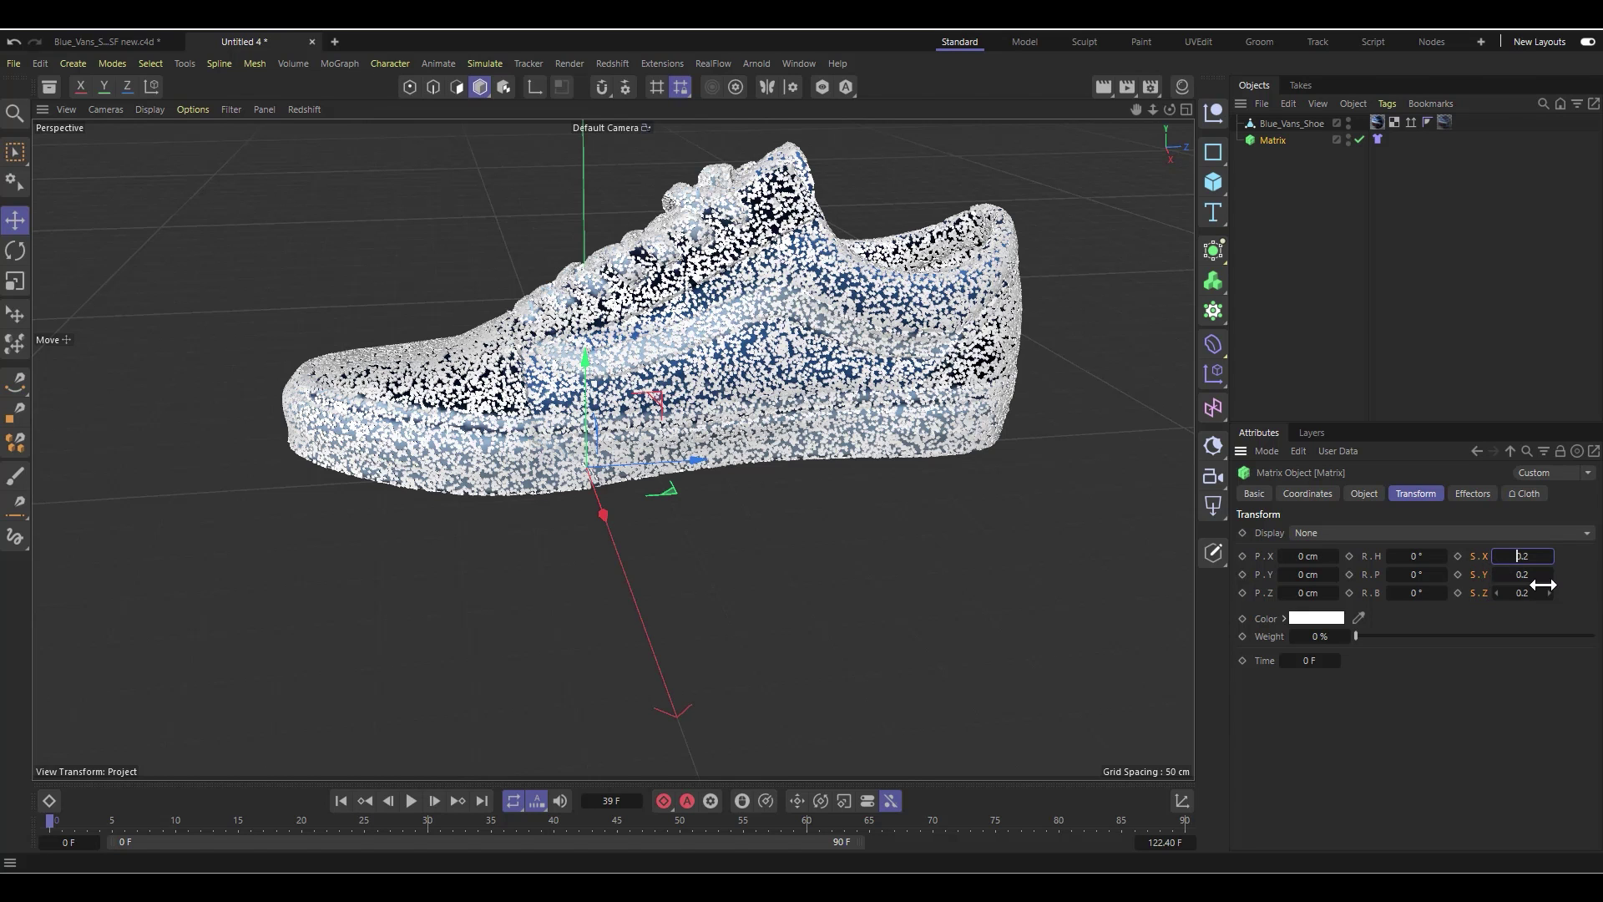
Step: Hide Blue_Vans_Shoe in the viewport and renderer so only the Matrix points show
{"action": "left_click_drag", "start_coordinate": [722, 435], "coordinate": [608, 514], "text": "alt"}
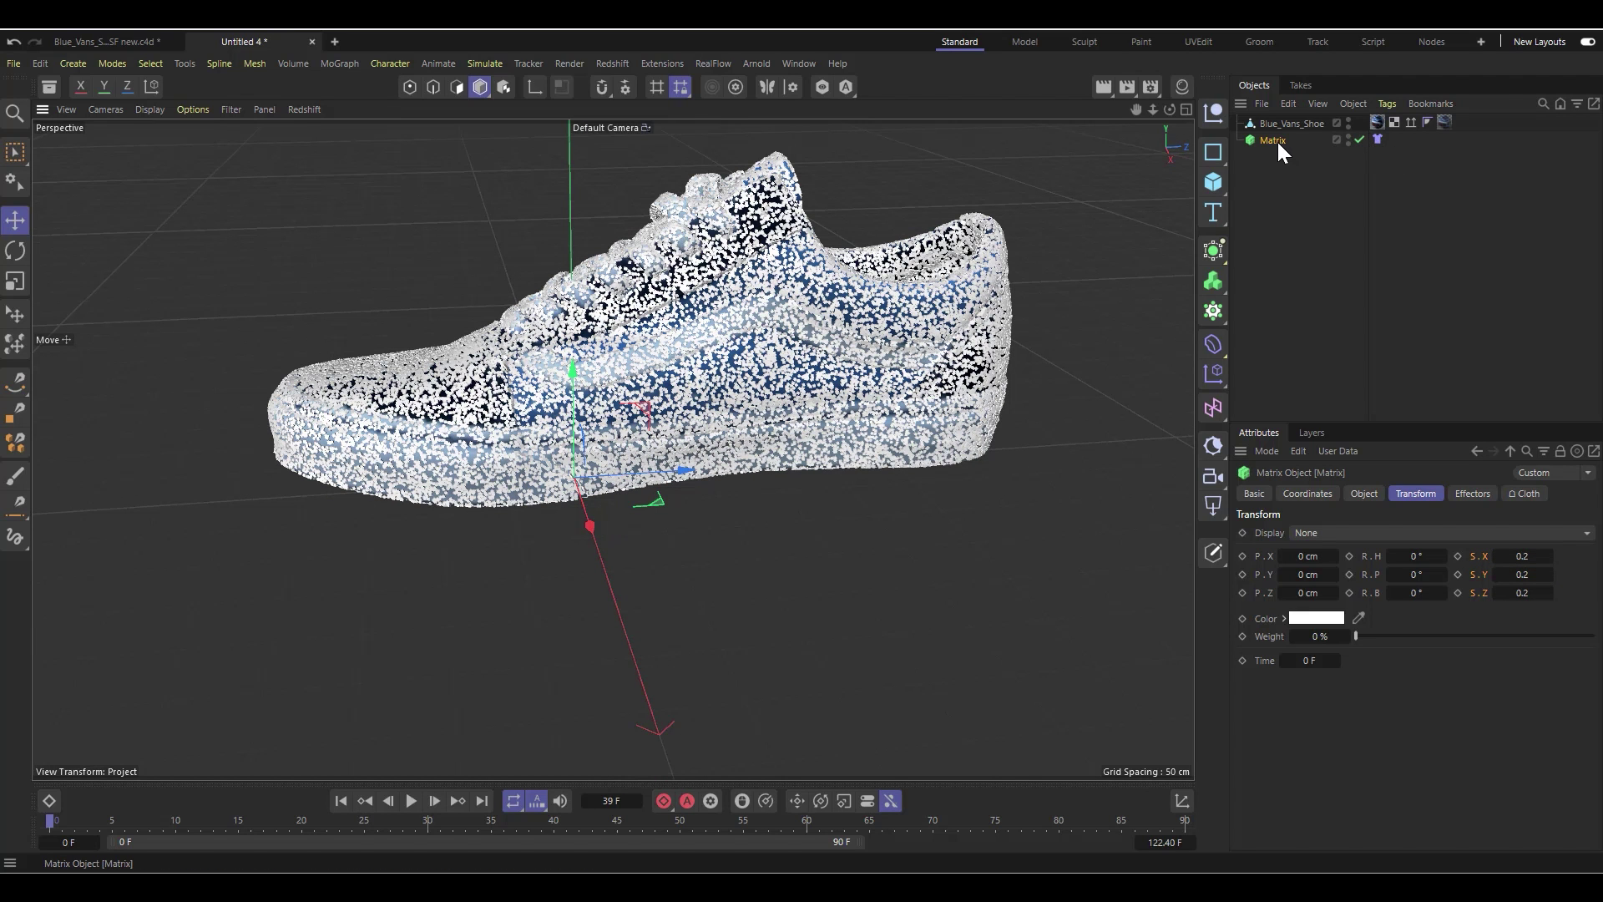
{"action": "left_click", "coordinate": [1348, 120]}
{"action": "left_click", "coordinate": [1348, 130]}
{"action": "mouse_move", "coordinate": [1170, 110]}
{"action": "left_mouse_down"}
{"action": "mouse_move", "coordinate": [1135, 113]}
{"action": "mouse_move", "coordinate": [1165, 111]}
{"action": "left_mouse_up"}
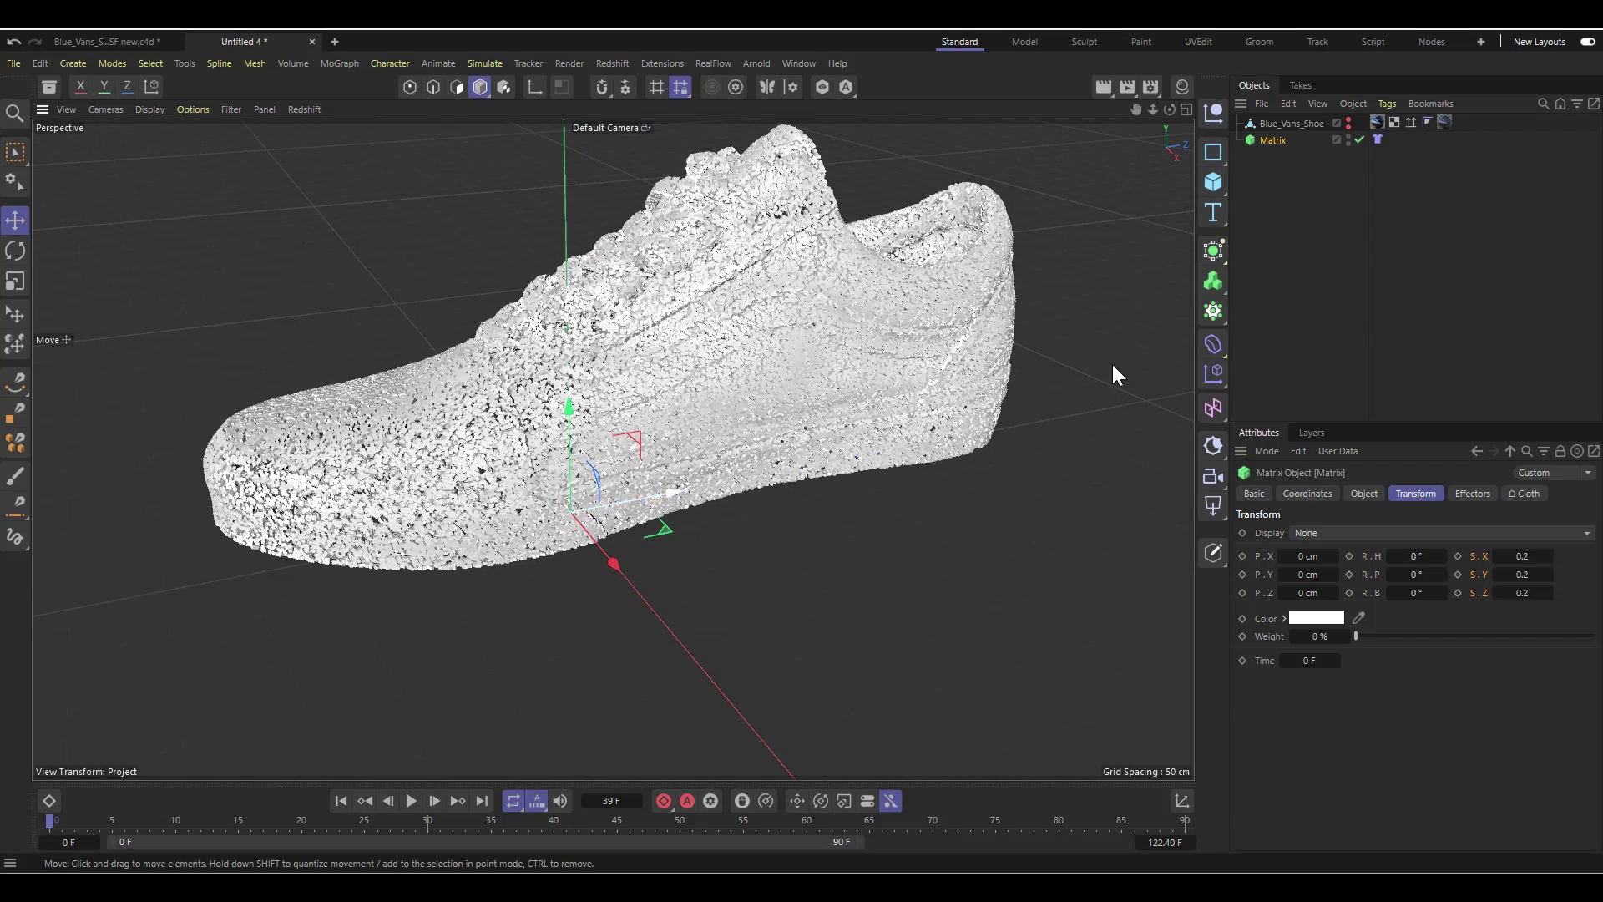
Step: Check the Matrix object properties and the shoe materials in the Material Manager, and close the manager
{"action": "left_click", "coordinate": [1376, 493]}
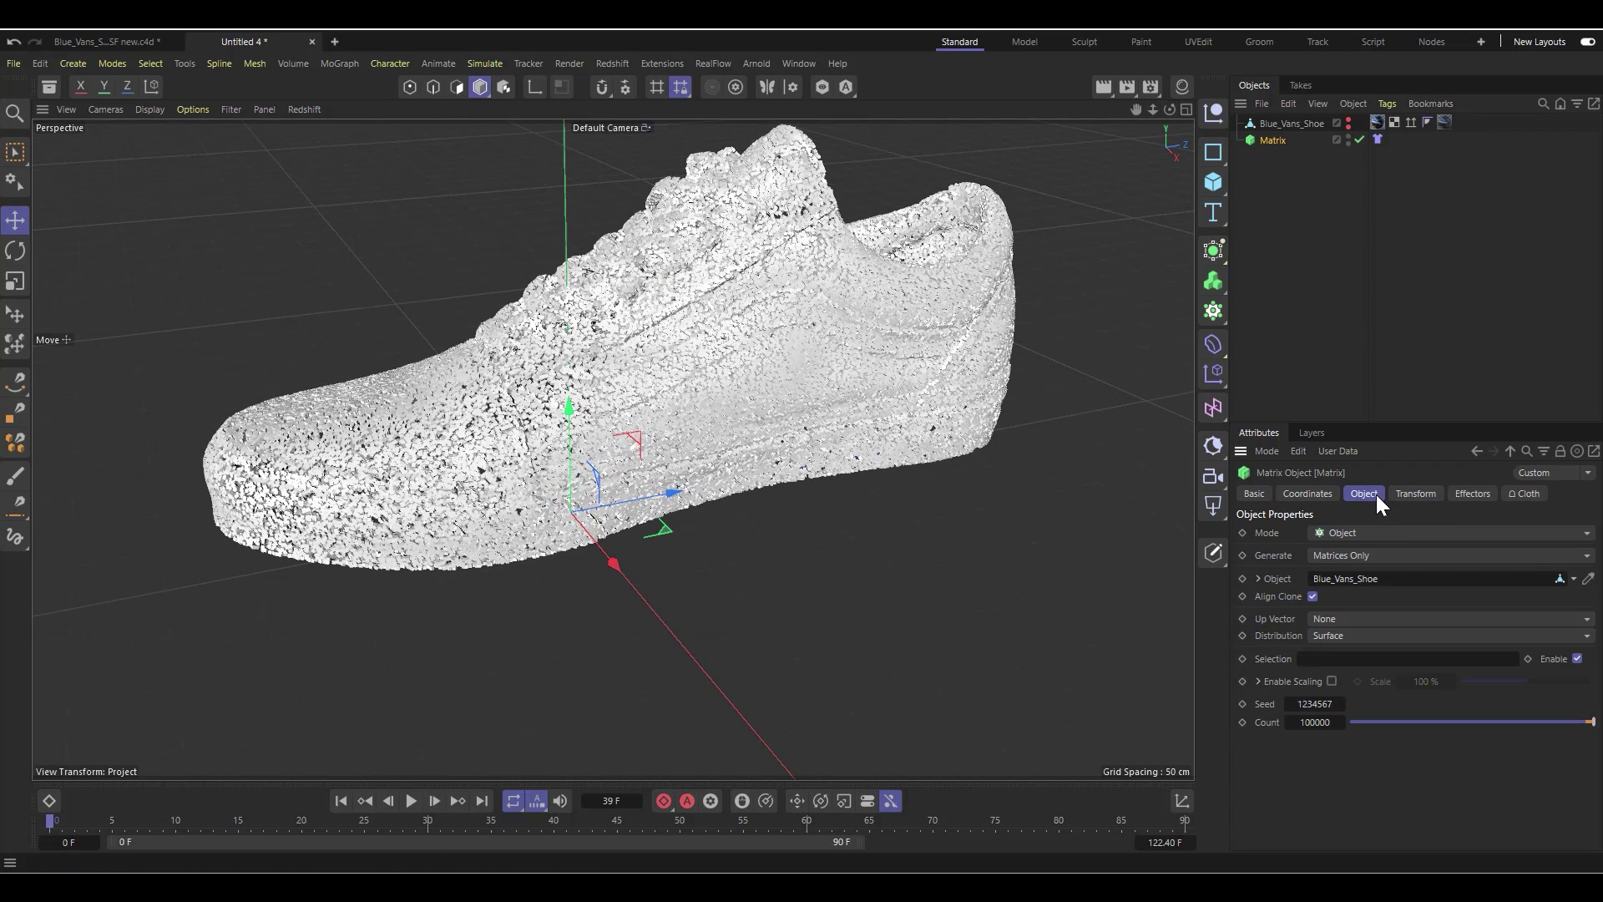
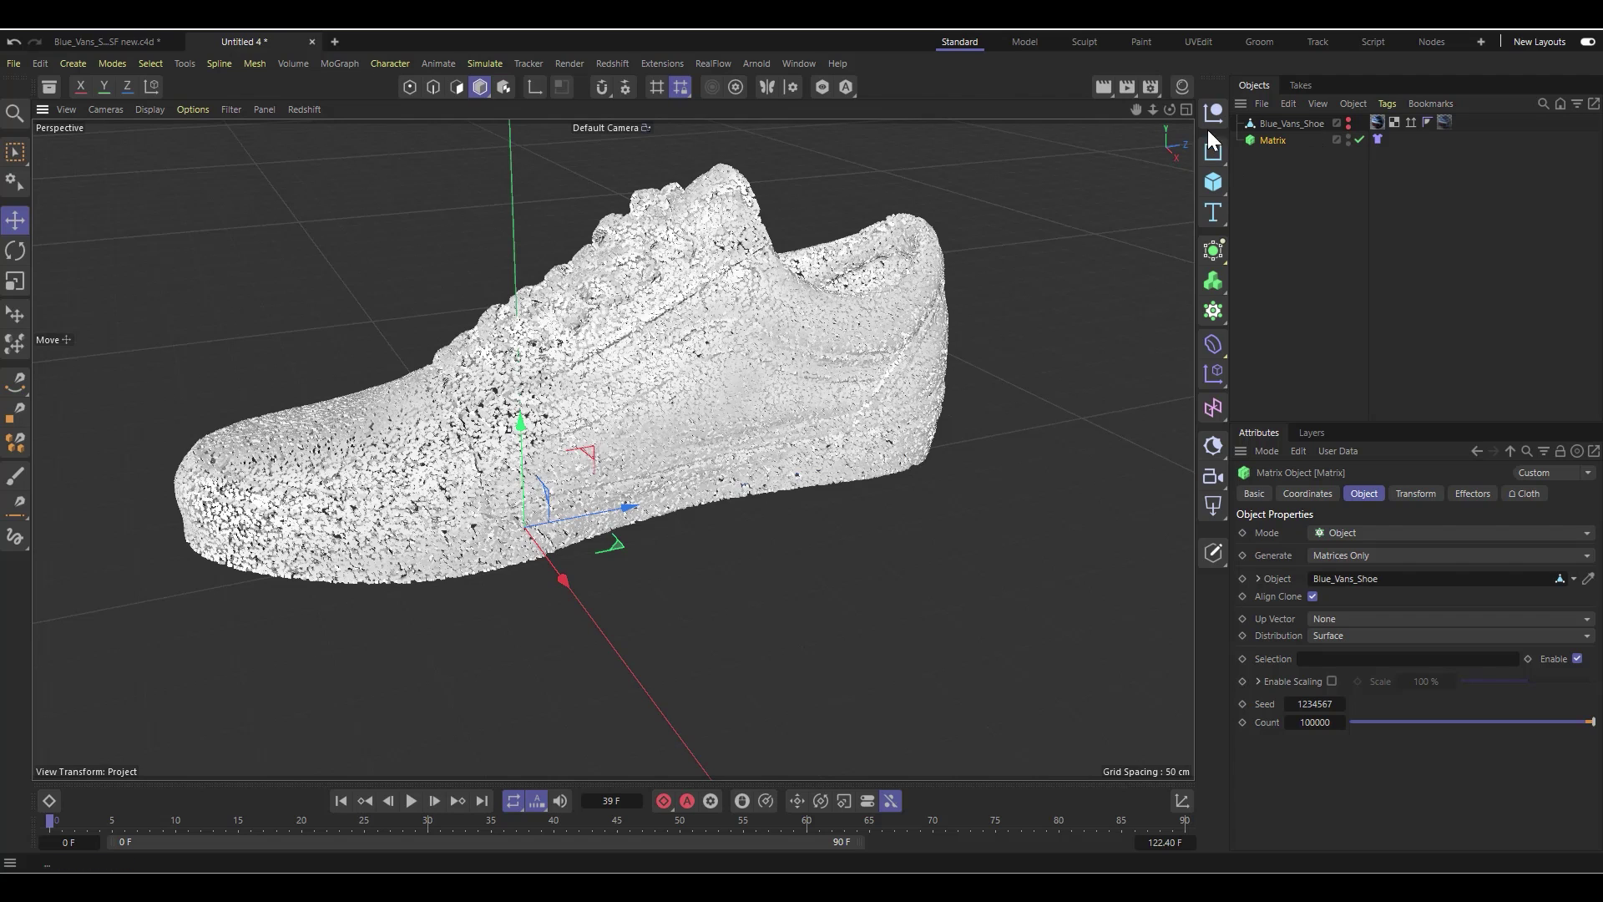
{"action": "left_click", "coordinate": [1180, 88]}
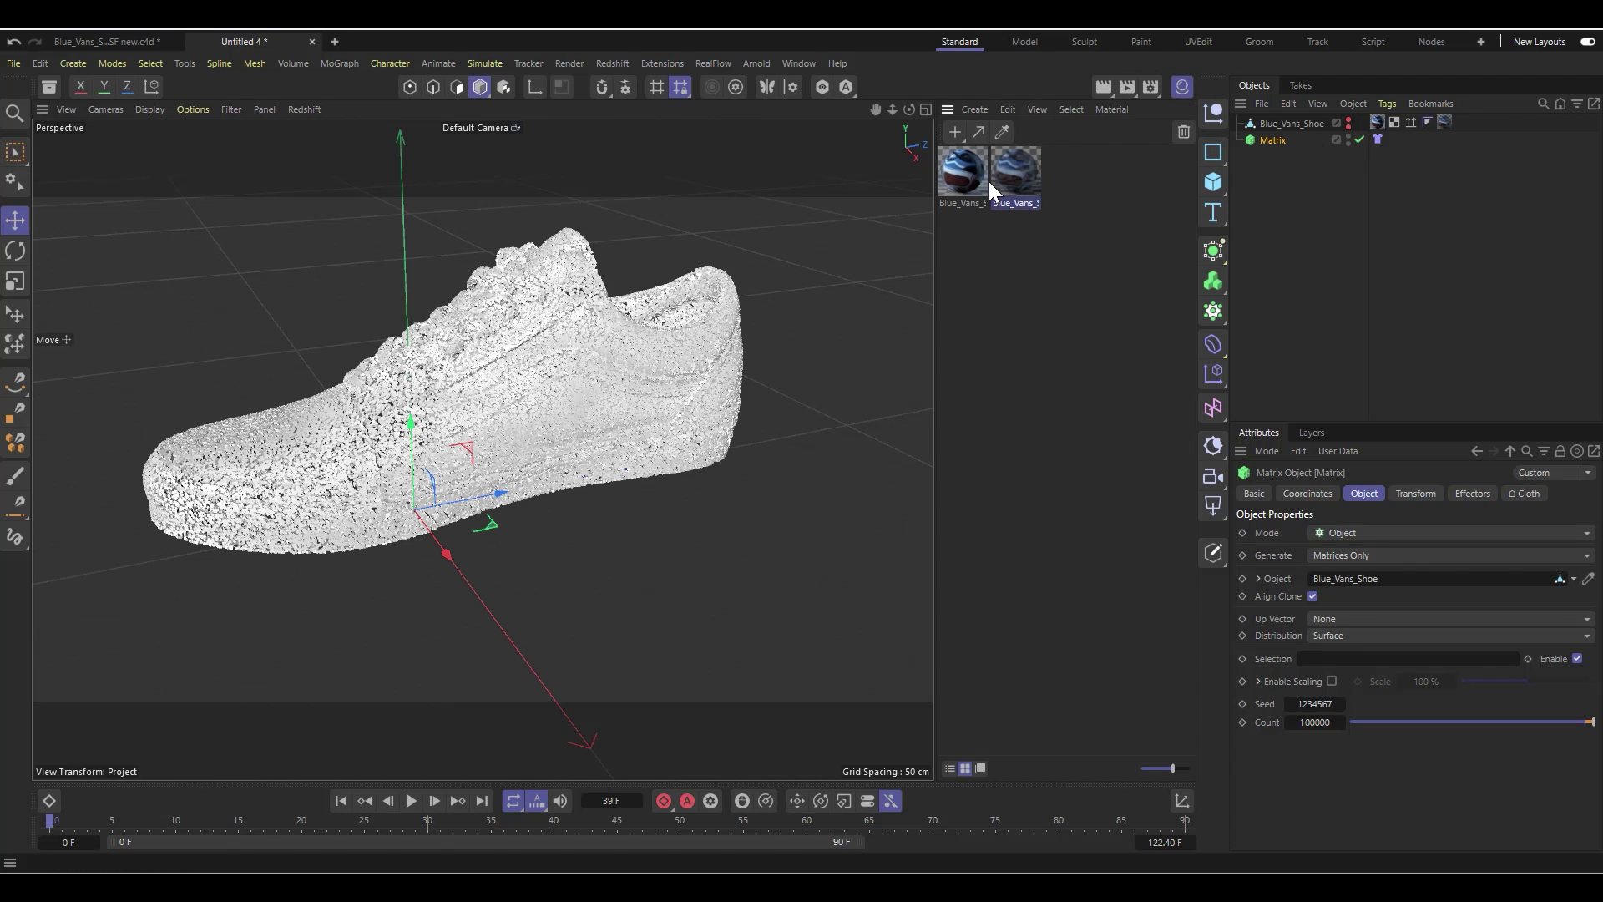
{"action": "left_click", "coordinate": [1181, 85]}
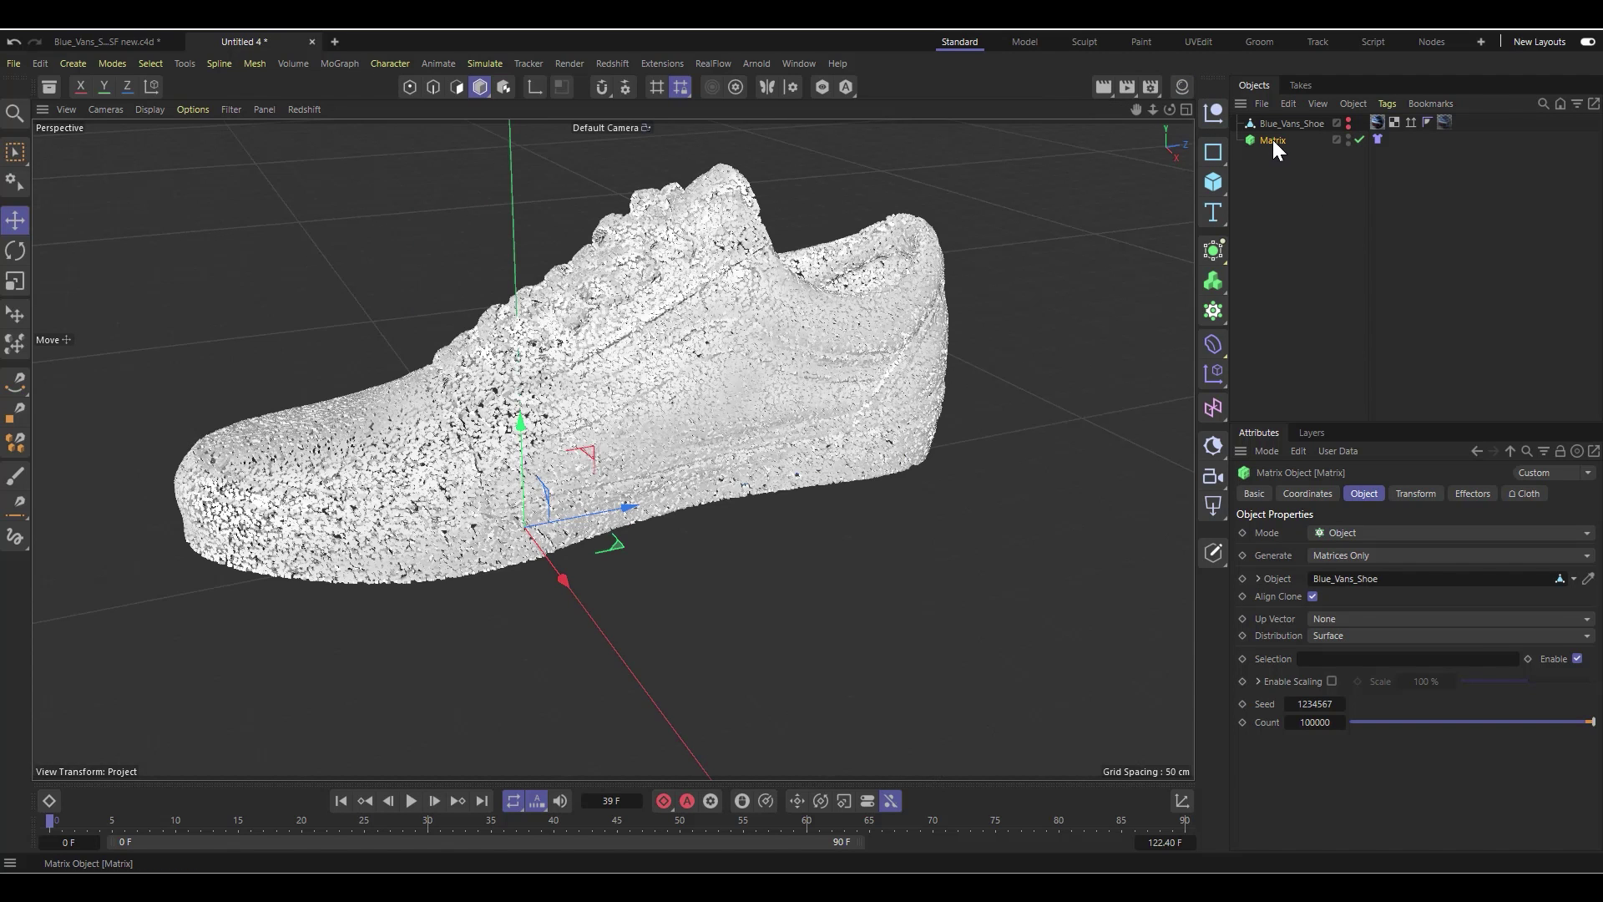
Step: Hide the Matrix object and make Blue_Vans_Shoe visible in the viewport and renderer
{"action": "left_click", "coordinate": [1288, 122]}
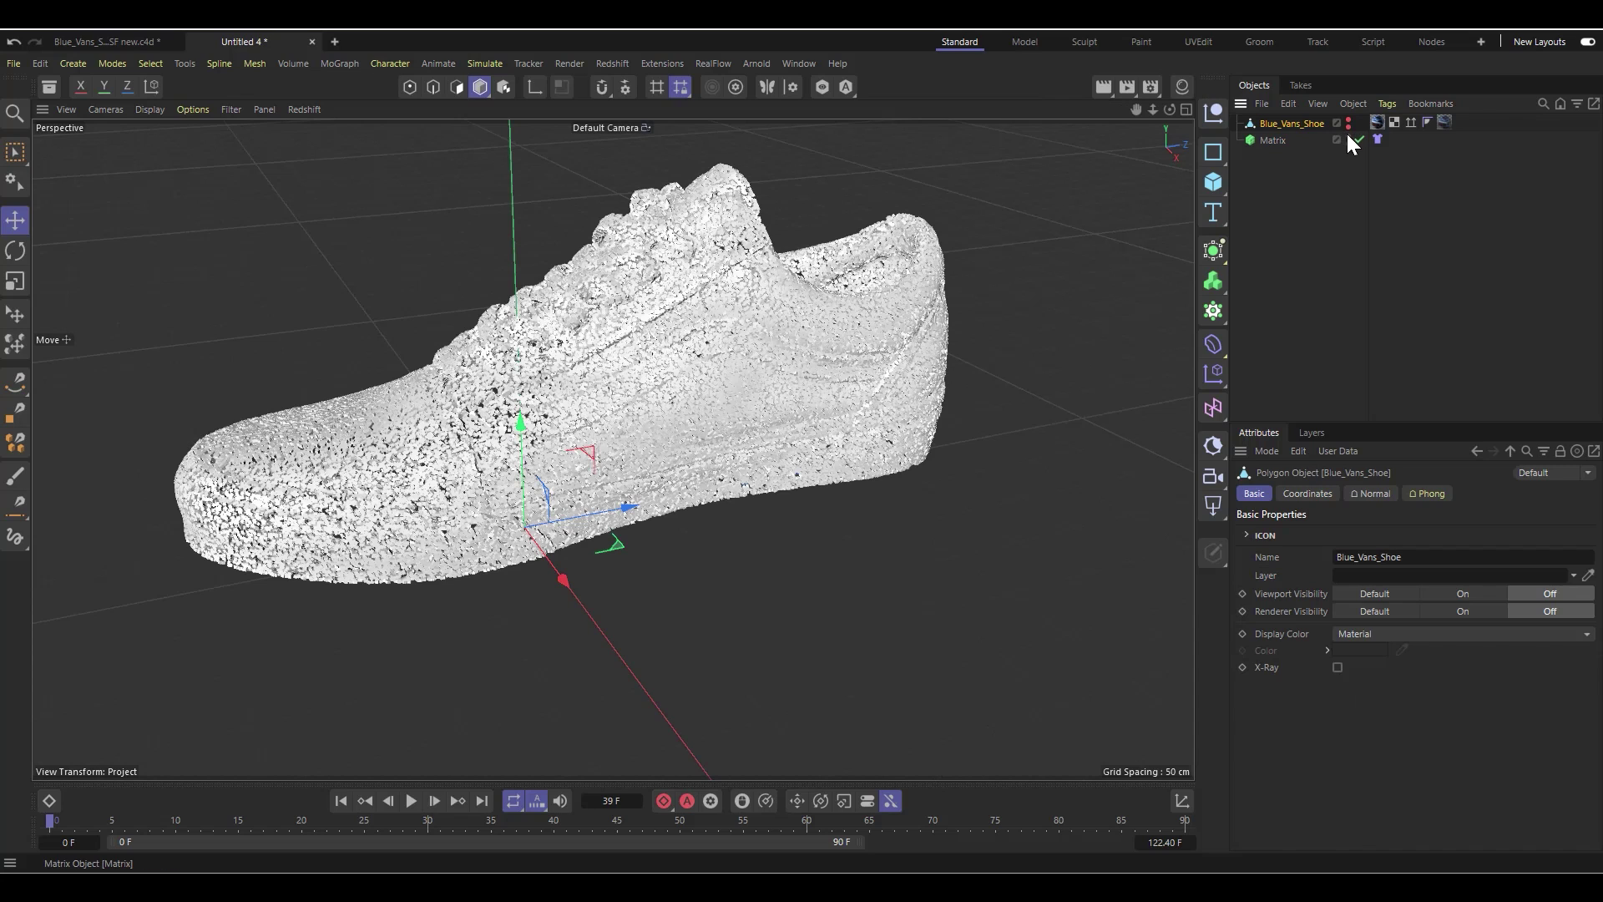
{"action": "left_click", "coordinate": [1348, 137]}
{"action": "left_click", "coordinate": [1346, 119]}
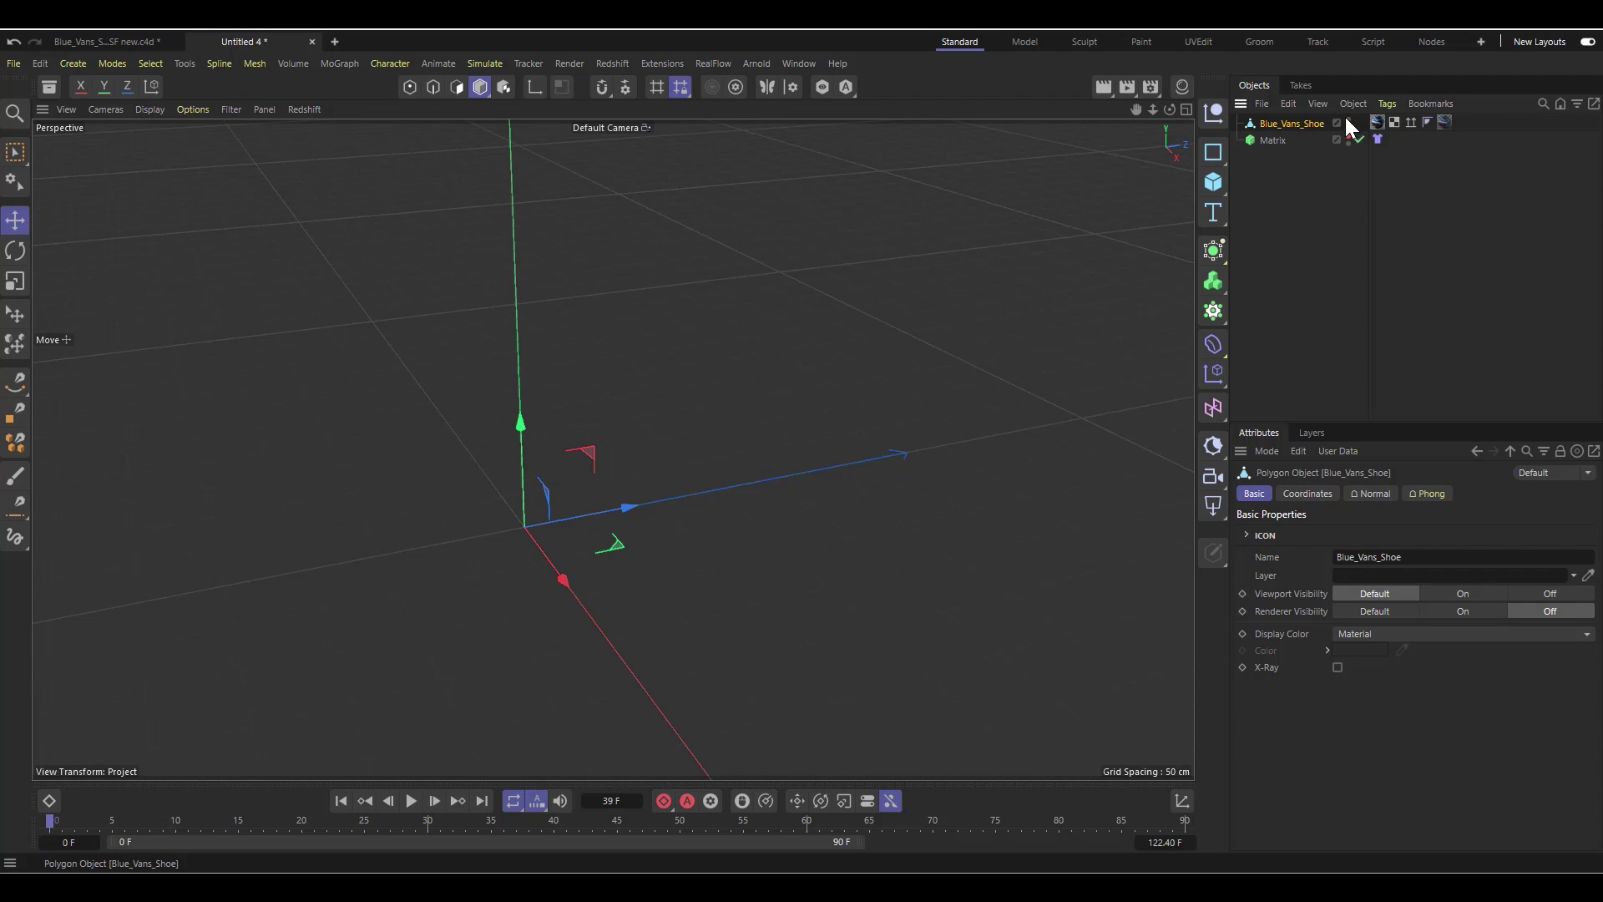
{"action": "left_click", "coordinate": [1347, 126]}
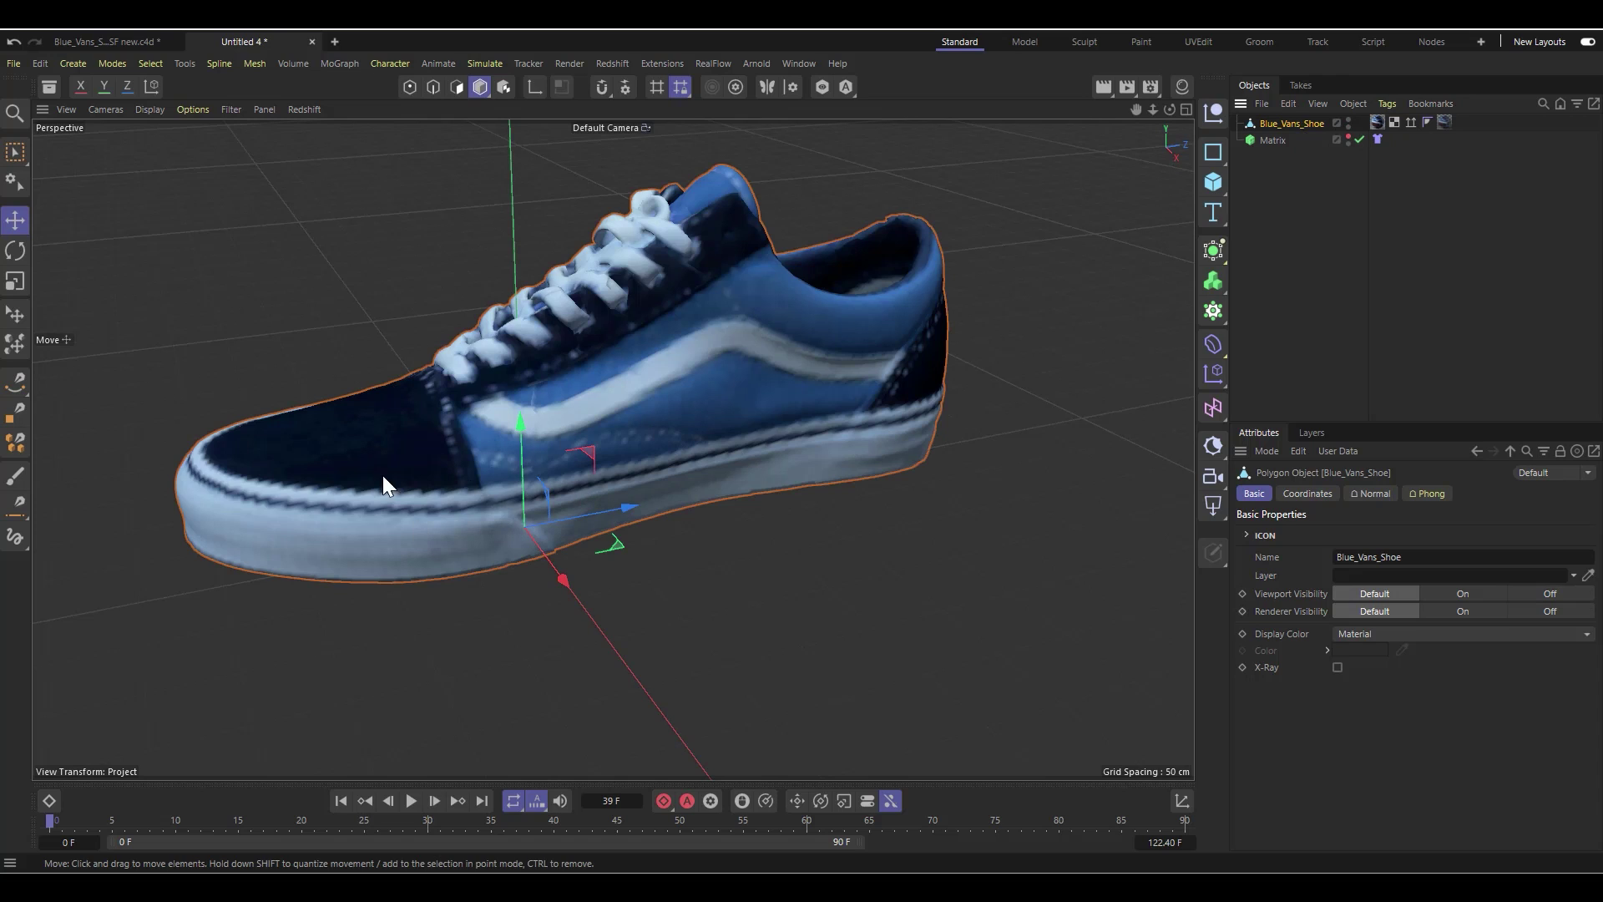
Step: Add a Vertex Color tag to Blue_Vans_Shoe
{"action": "right_click", "coordinate": [1294, 122]}
{"action": "mouse_move", "coordinate": [1381, 259]}
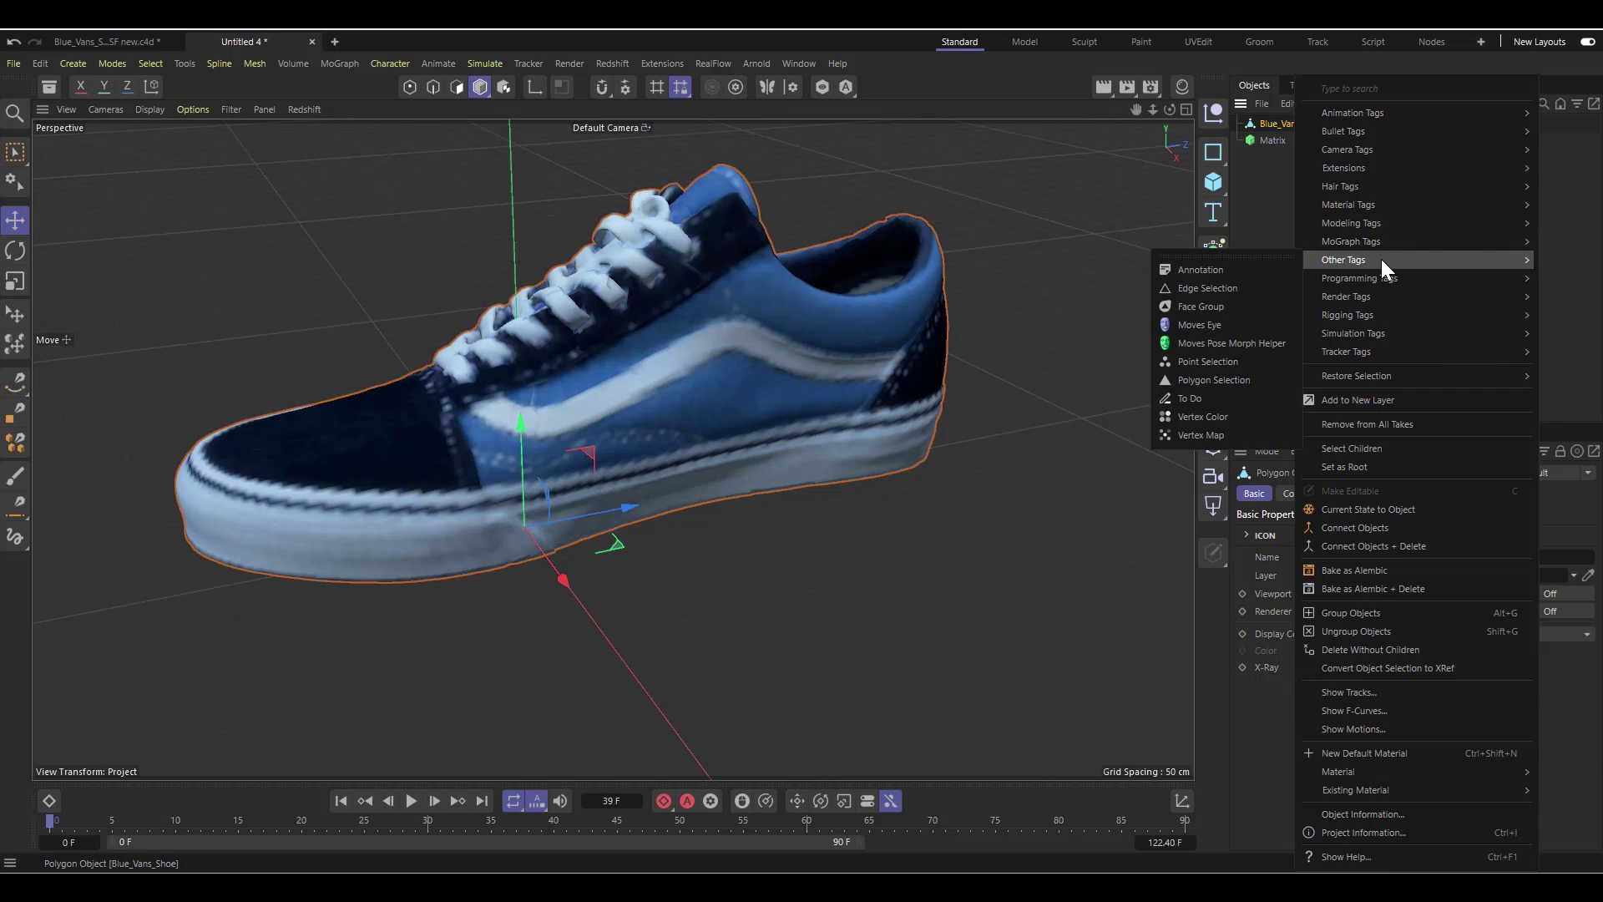
{"action": "left_click", "coordinate": [1196, 419]}
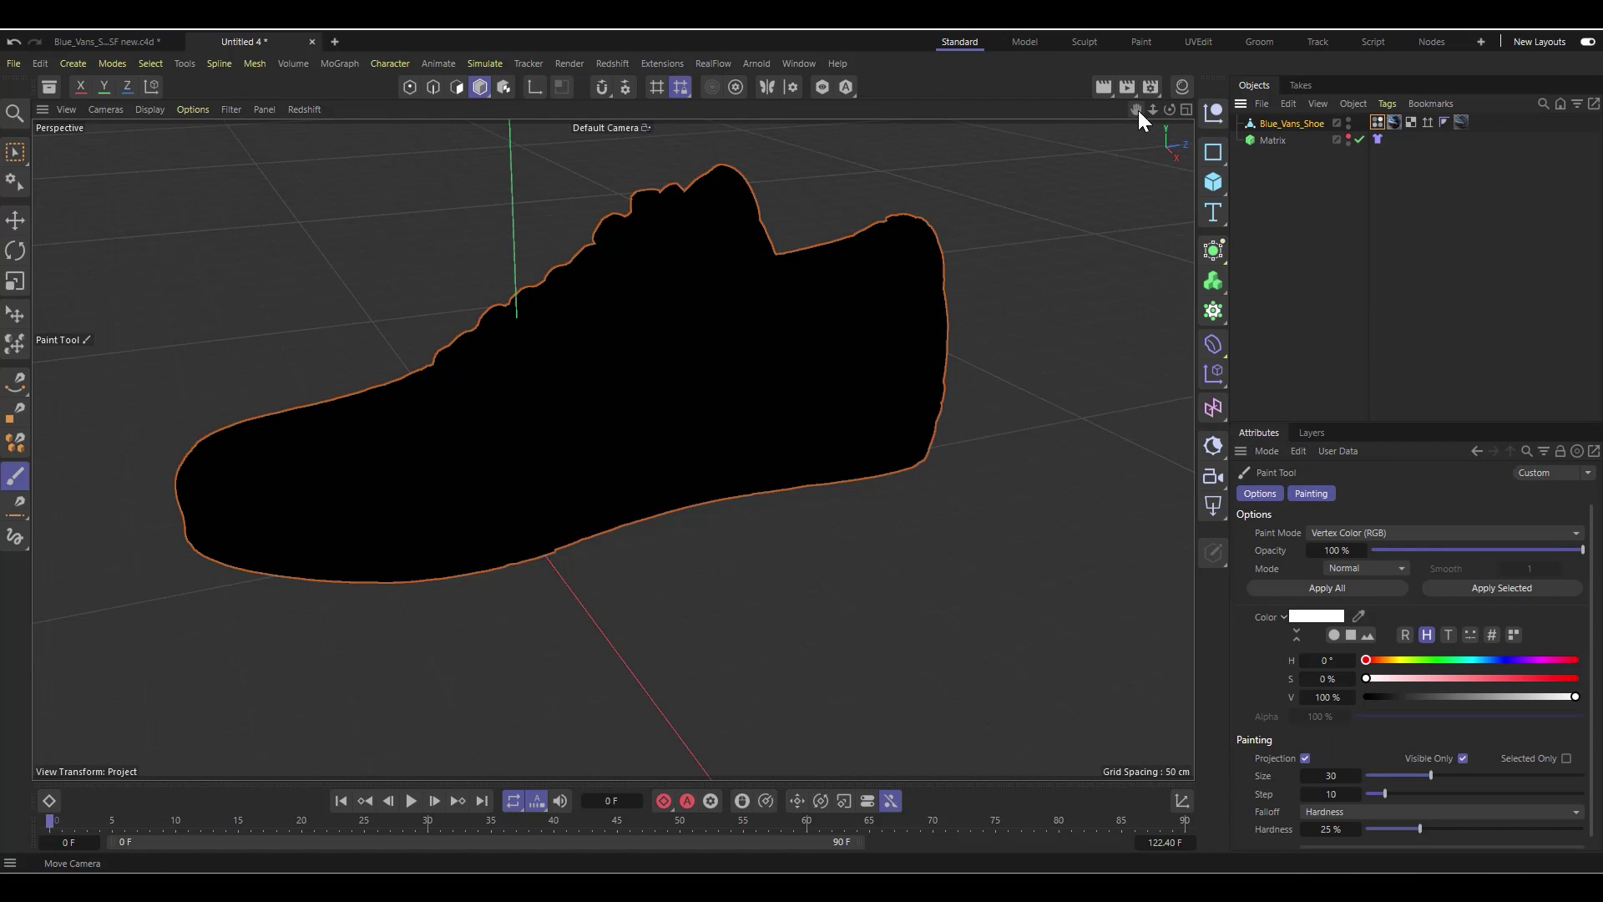
{"action": "left_click_drag", "start_coordinate": [1135, 110], "coordinate": [1155, 154]}
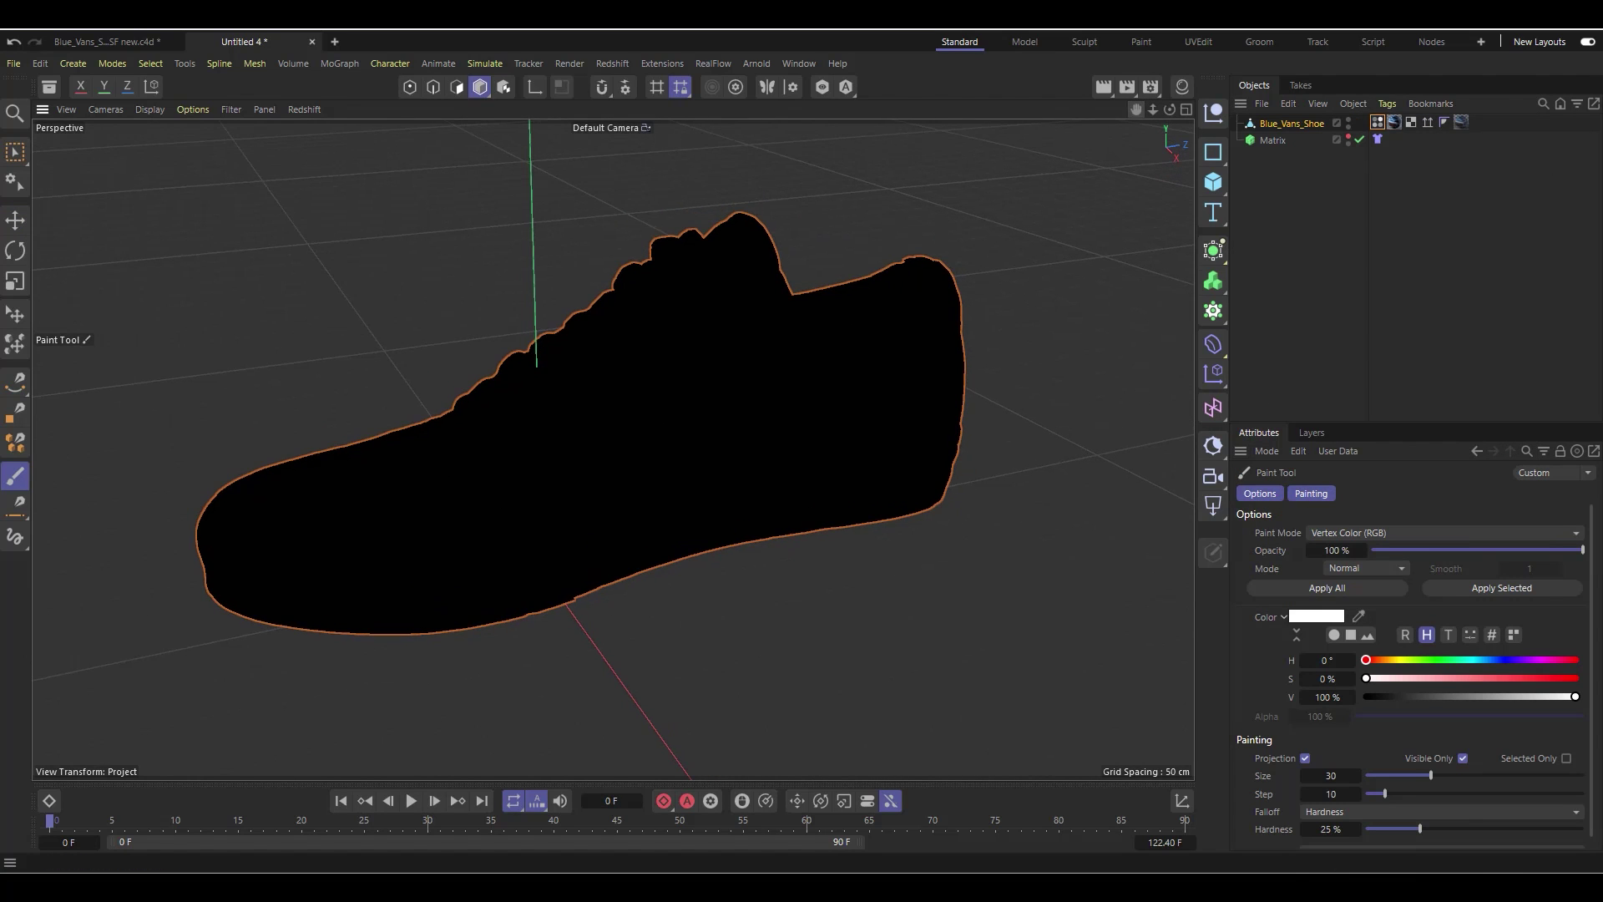
Step: Enable Use Fields on the shoe's Vertex Color tag and replace the Freeze layer with a Shader Field
{"action": "left_click", "coordinate": [1377, 122]}
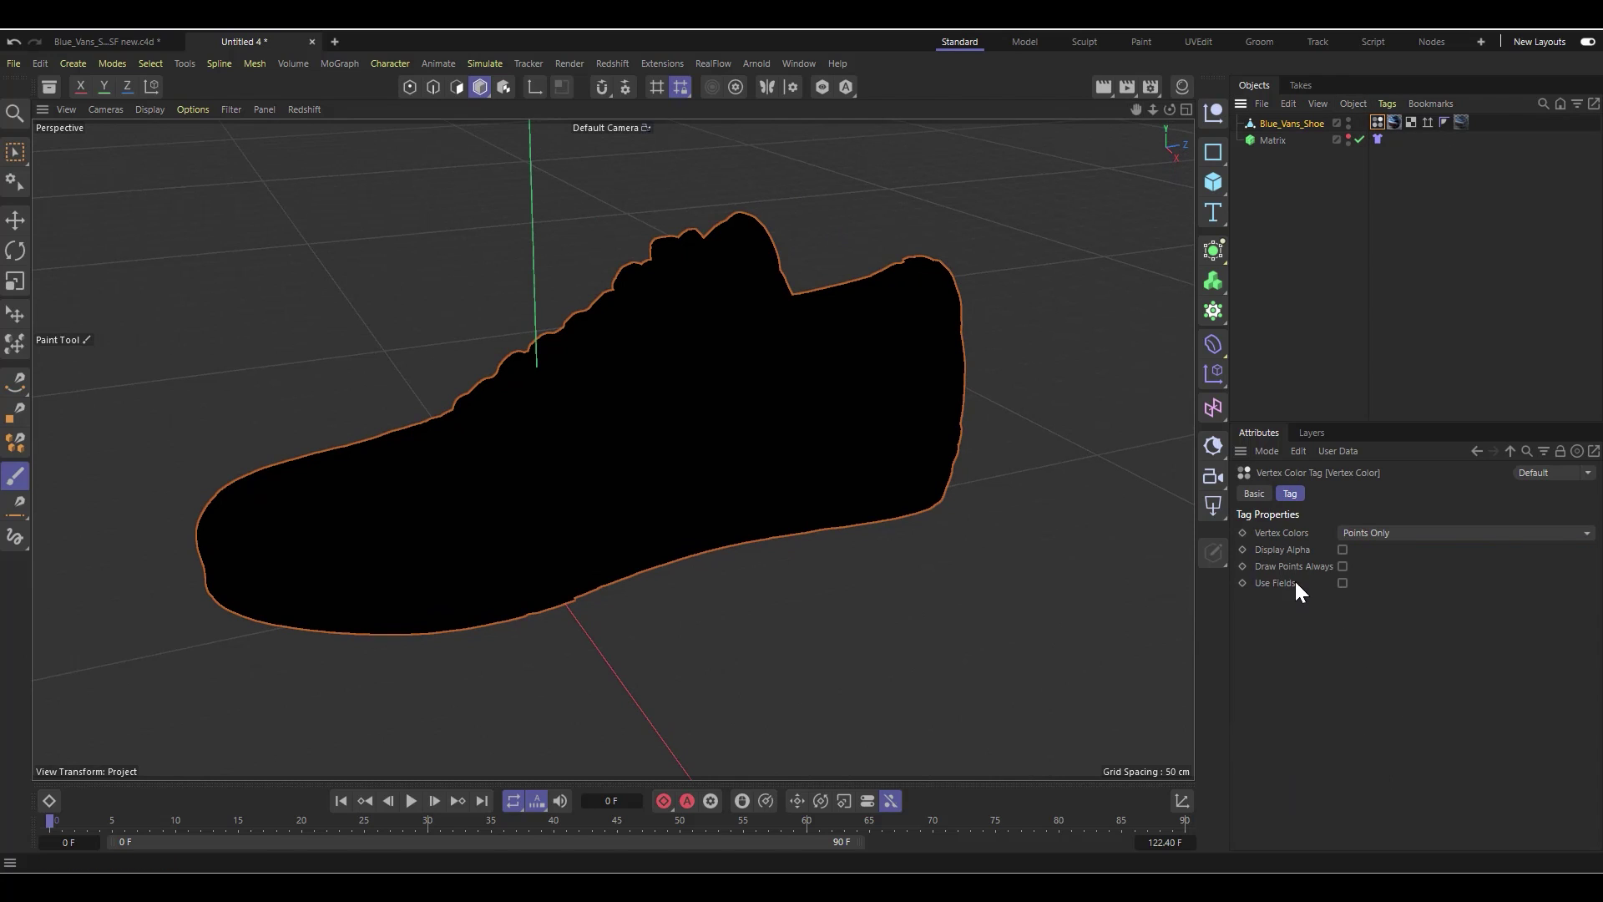
{"action": "left_click", "coordinate": [1342, 584]}
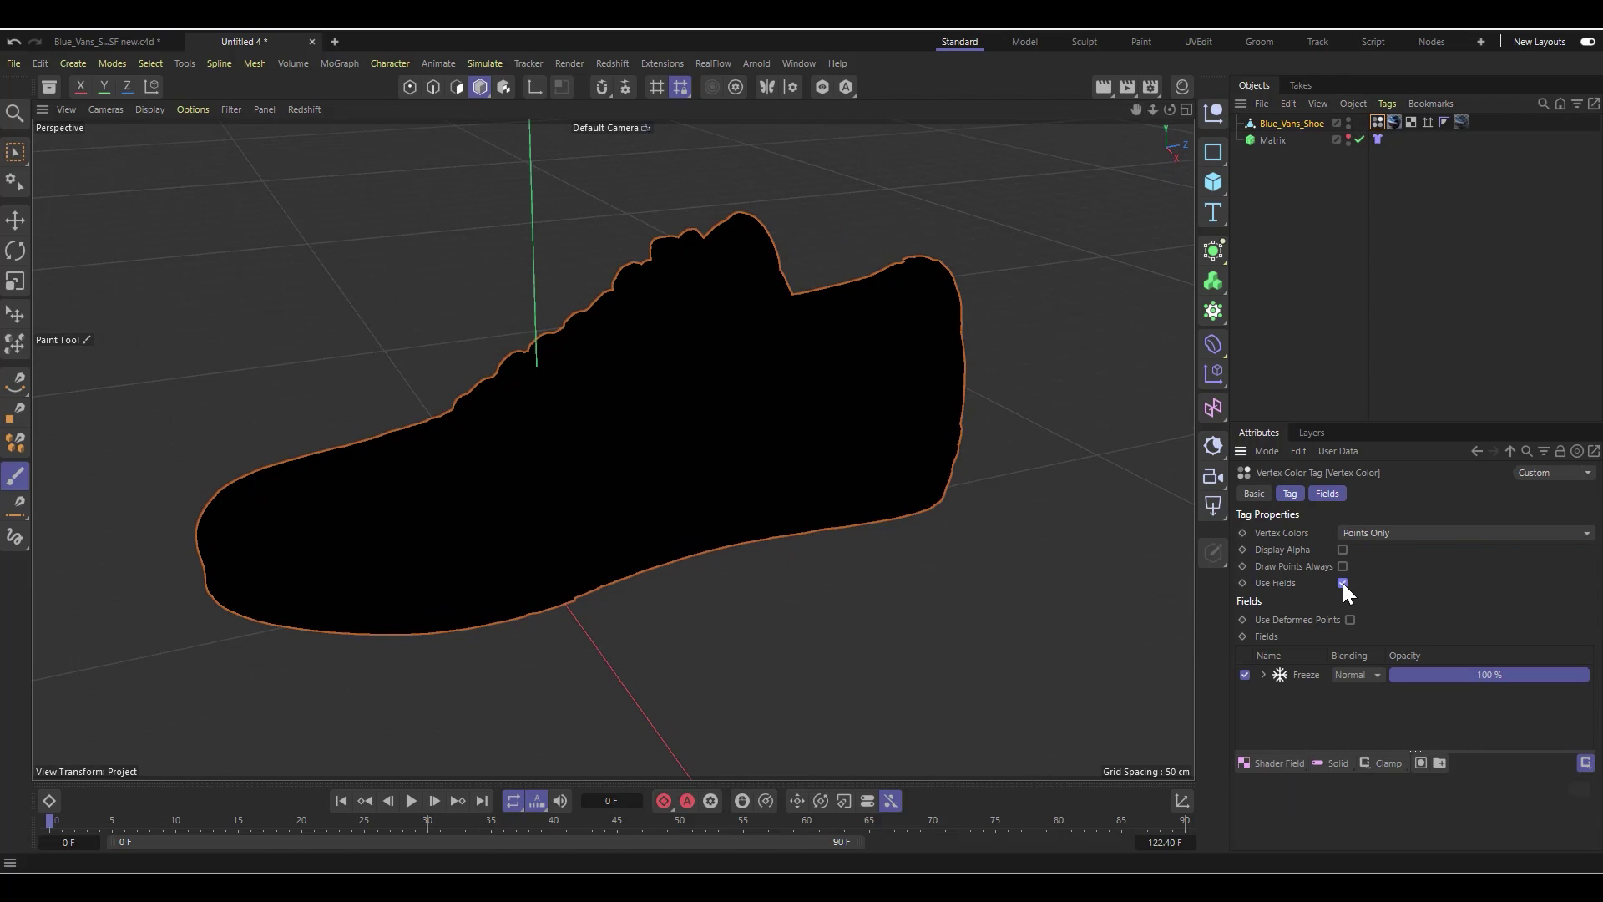
{"action": "left_click", "coordinate": [1307, 674]}
{"action": "key", "text": "Delete"}
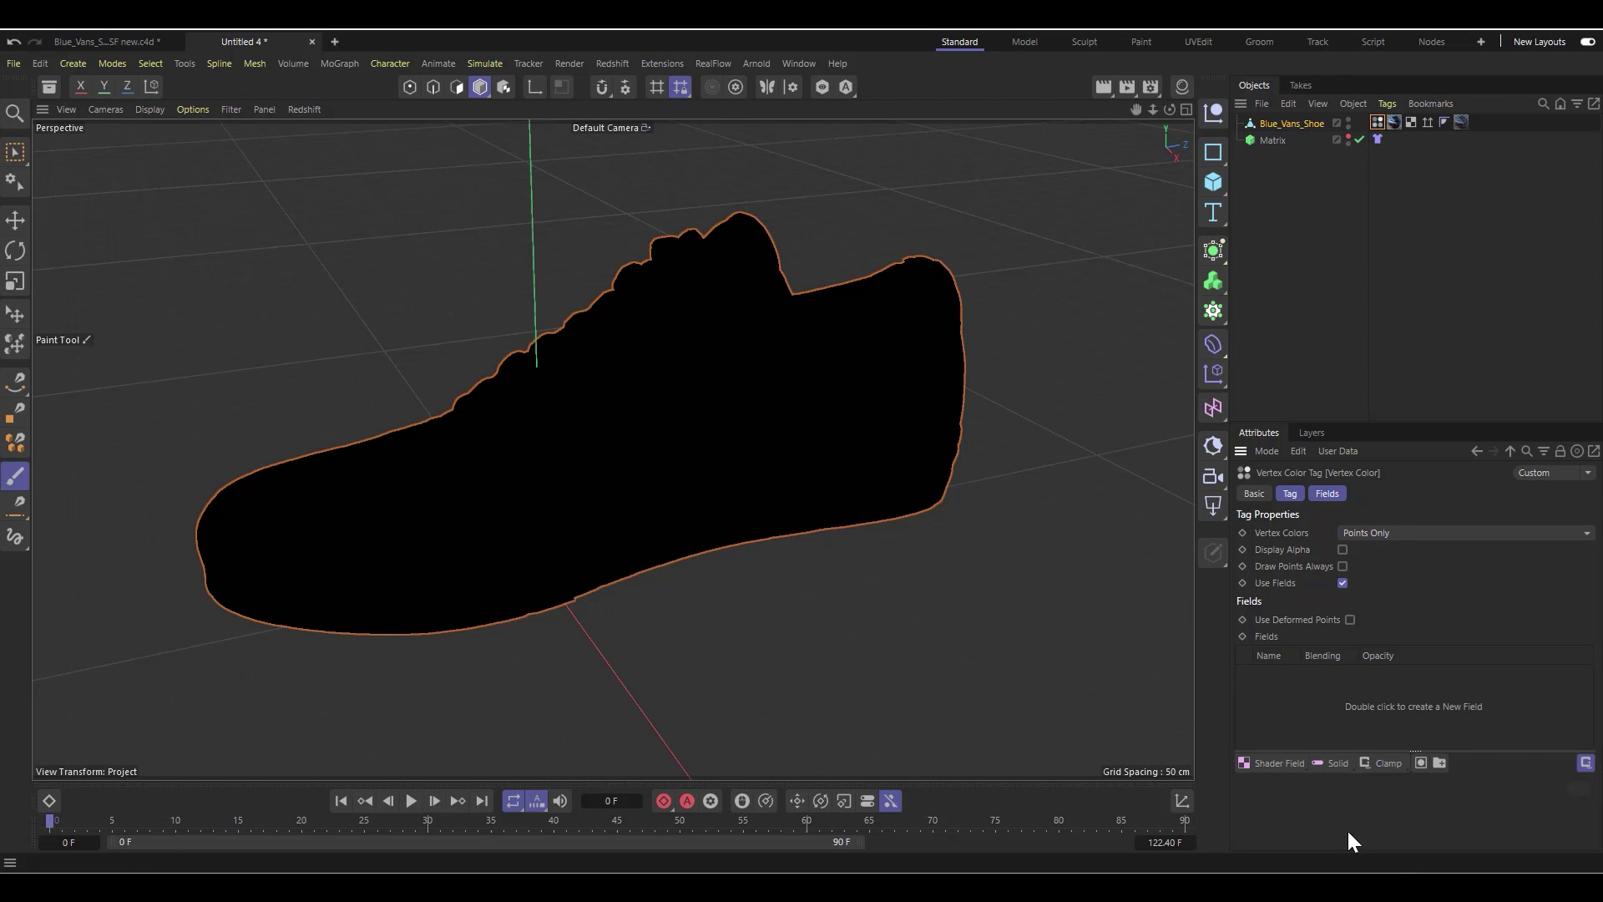
{"action": "left_click", "coordinate": [1281, 761]}
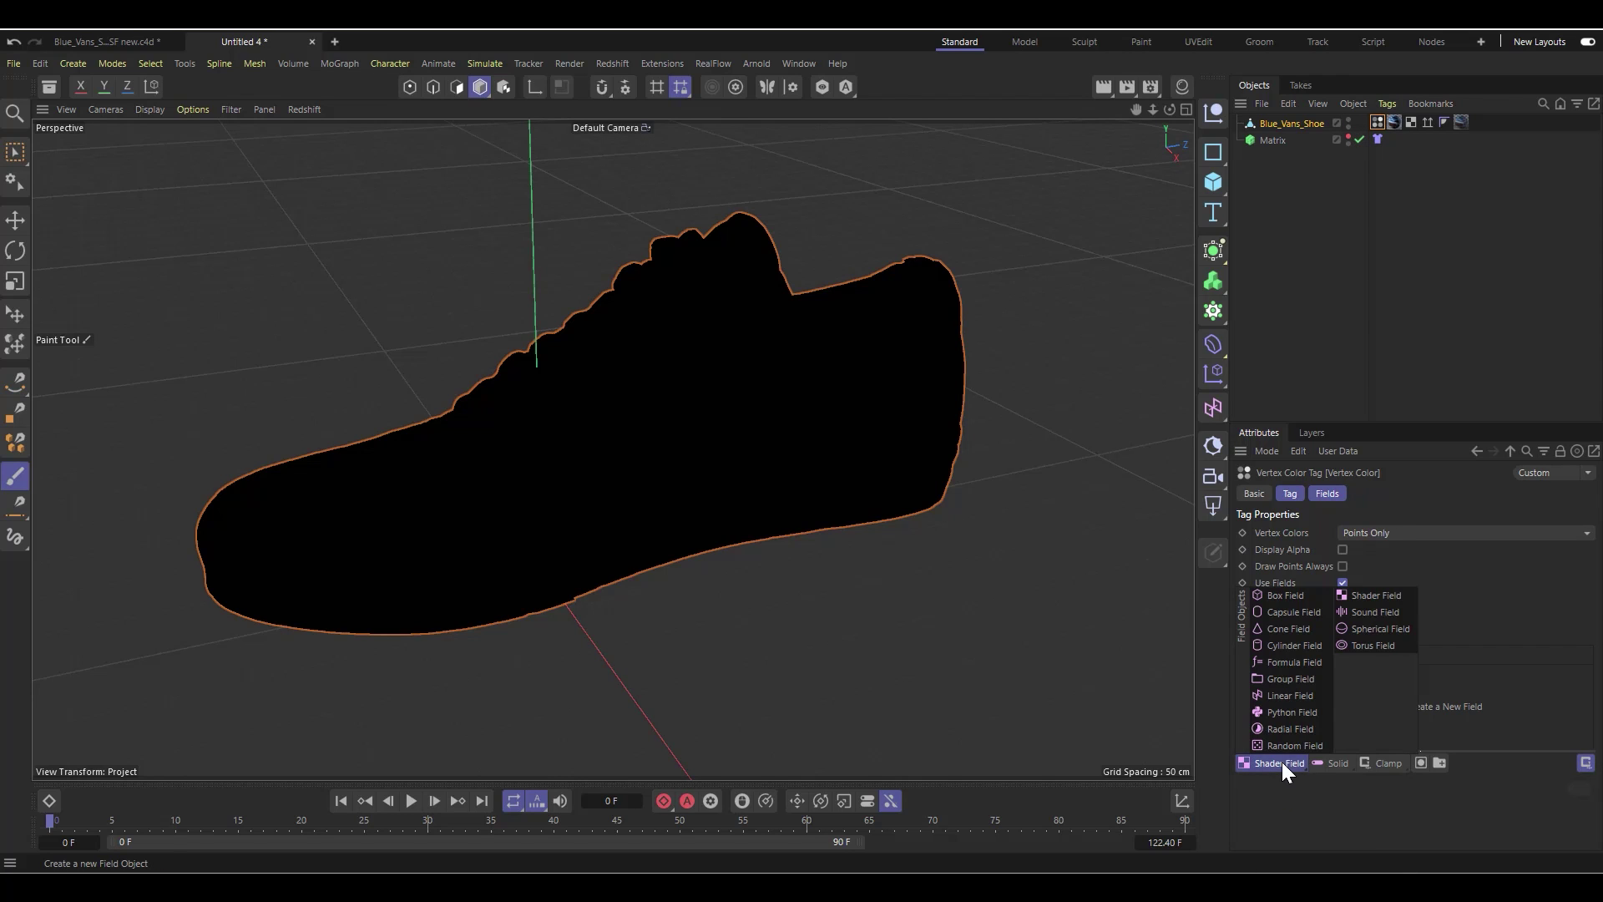
{"action": "left_click", "coordinate": [1376, 596]}
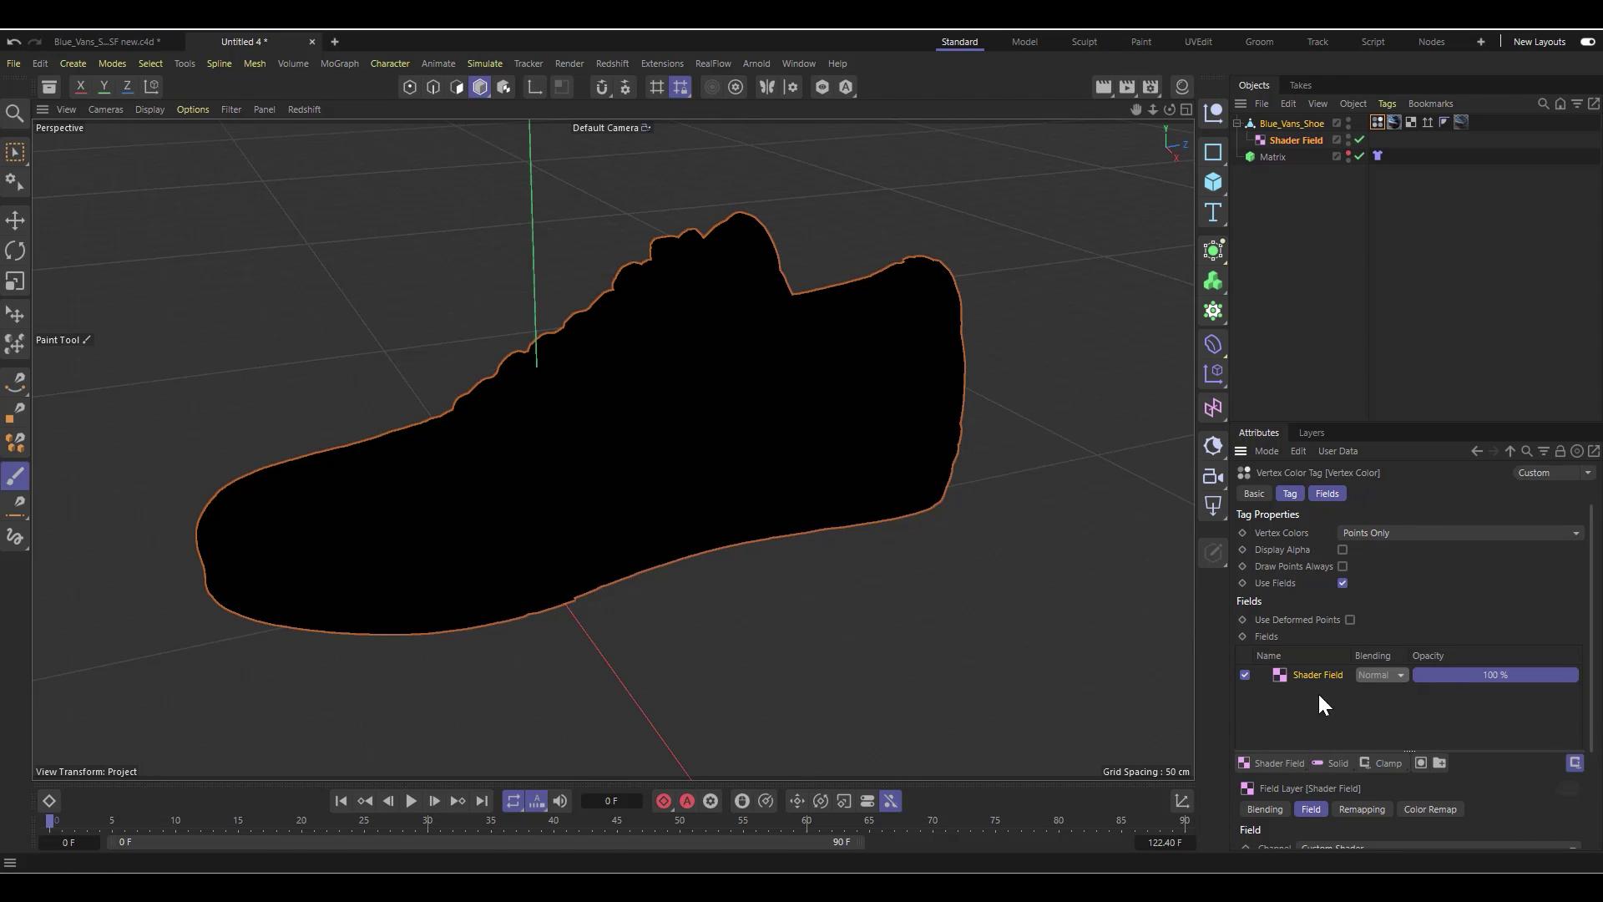
{"action": "left_click", "coordinate": [1300, 137]}
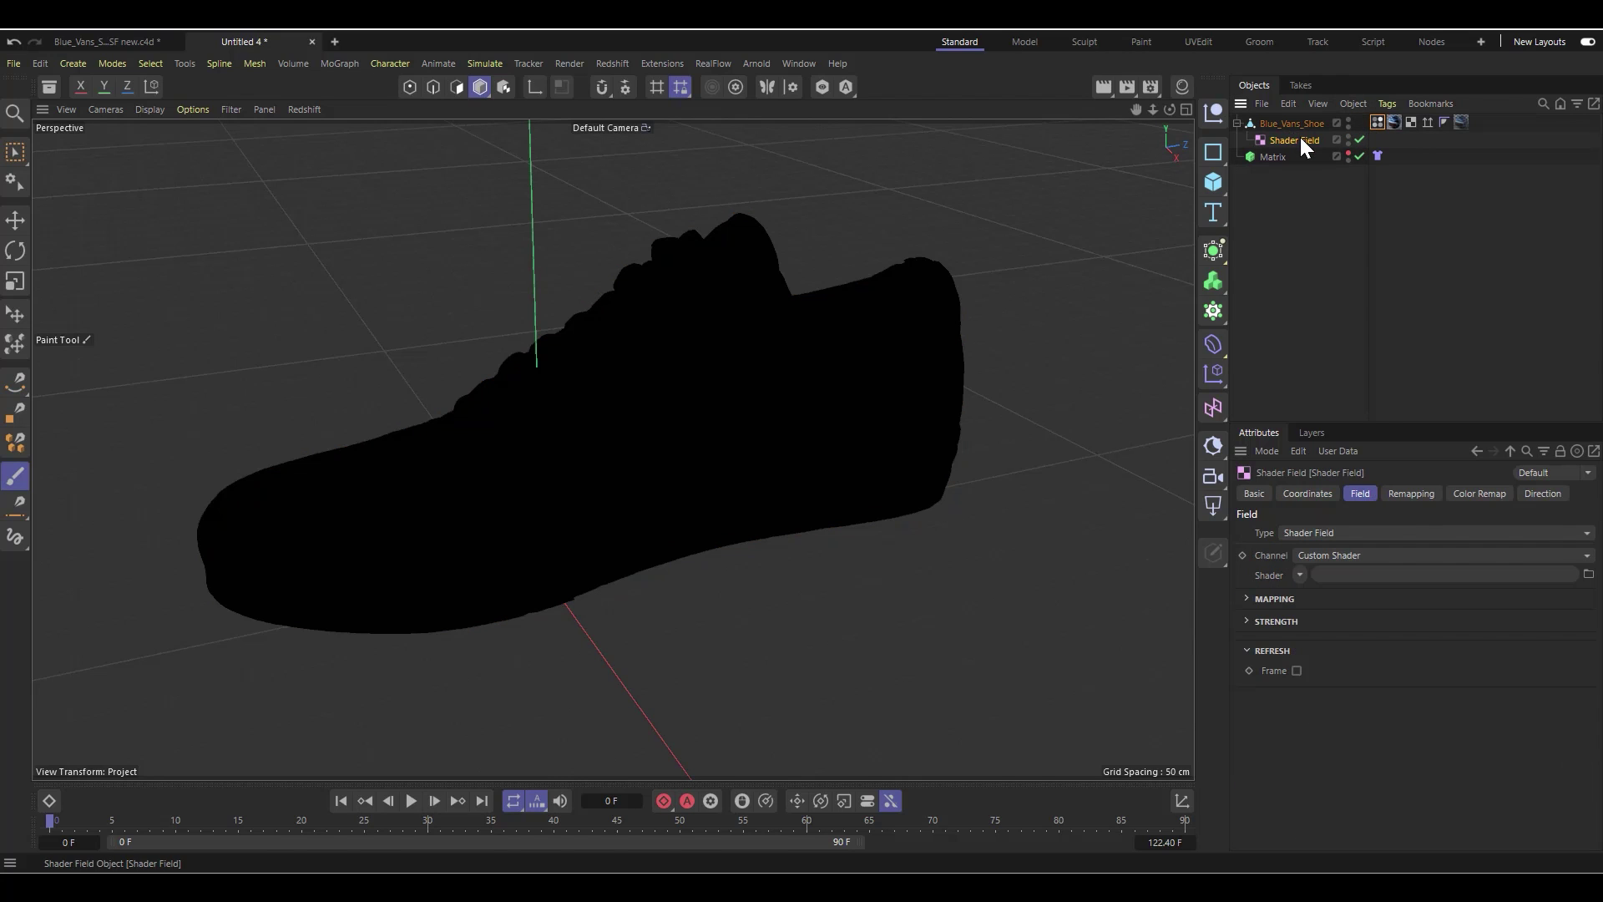
{"action": "left_click", "coordinate": [1321, 554]}
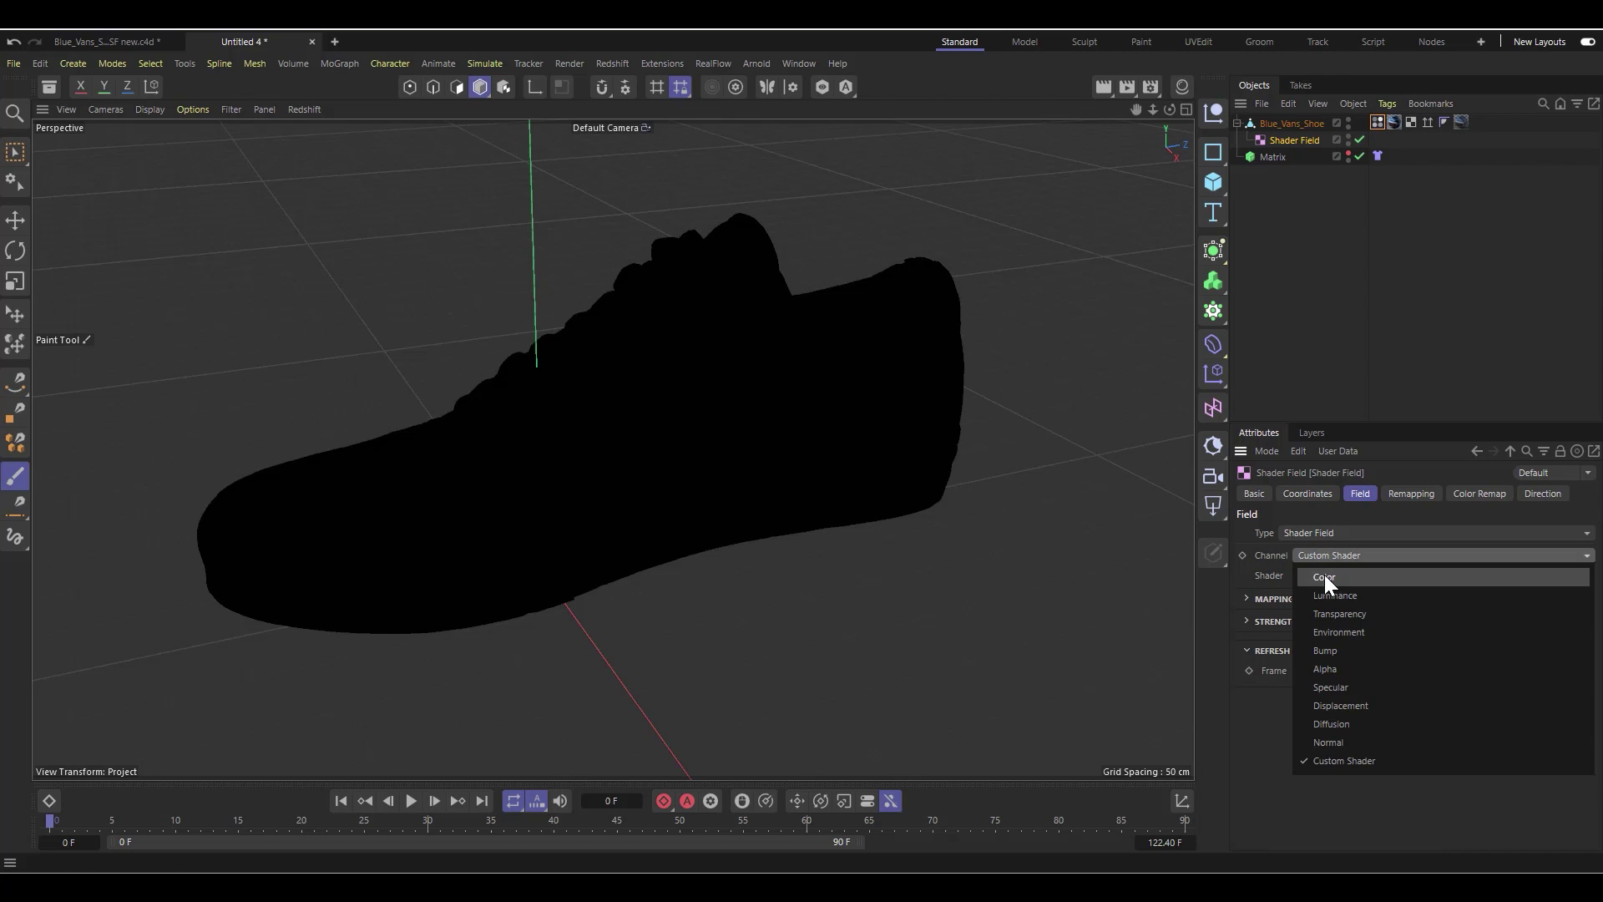
{"action": "left_click", "coordinate": [1325, 574]}
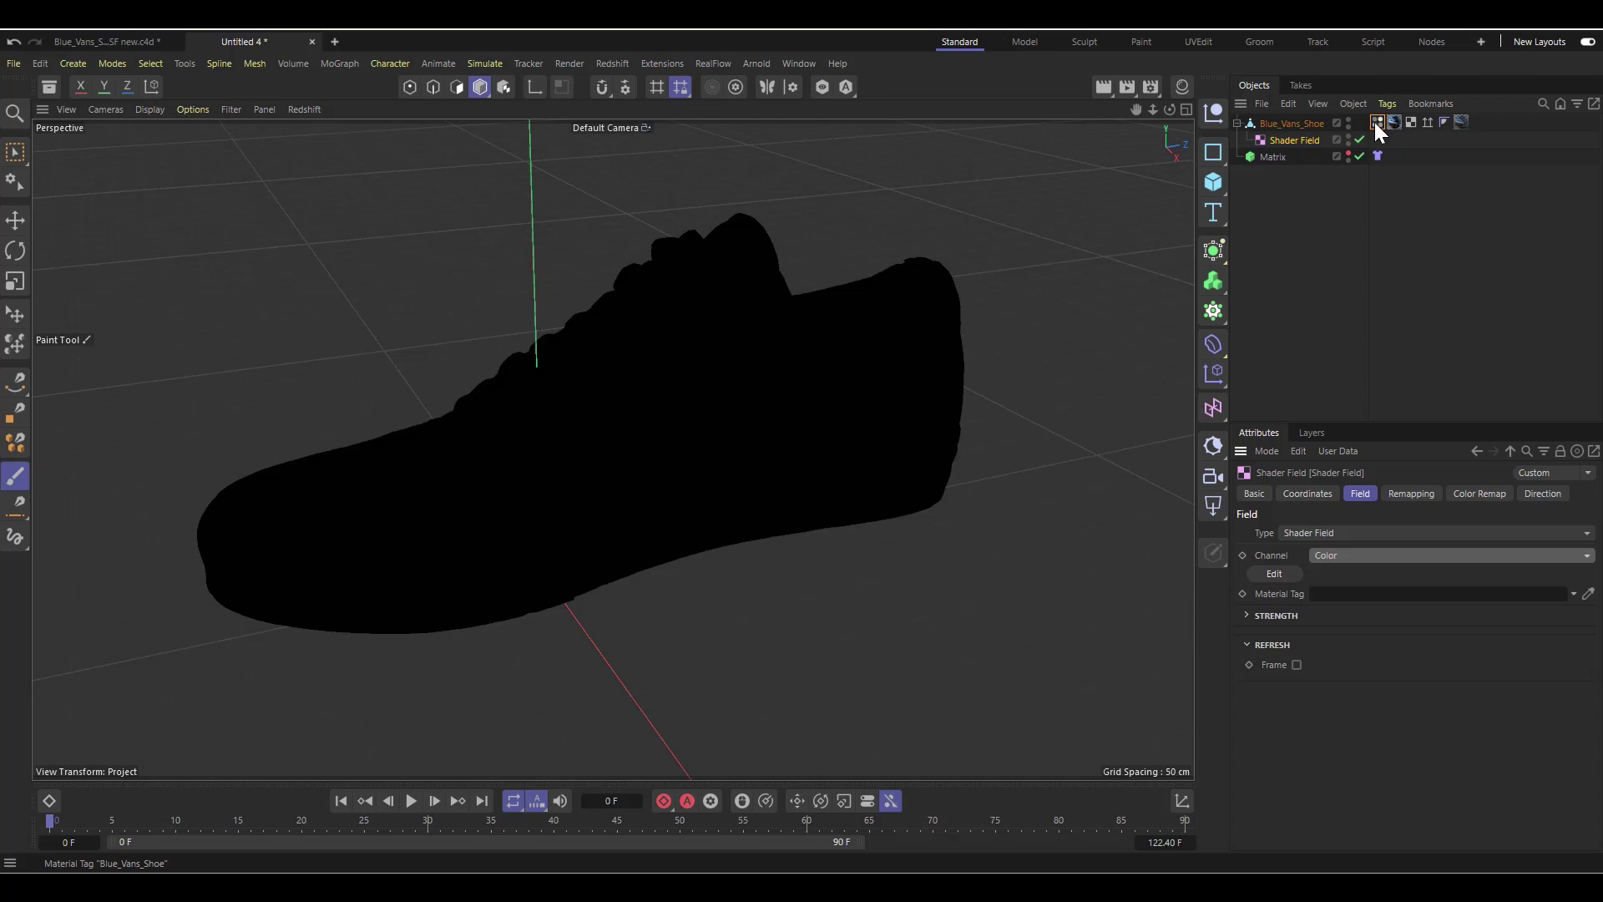
{"action": "left_click", "coordinate": [1182, 86]}
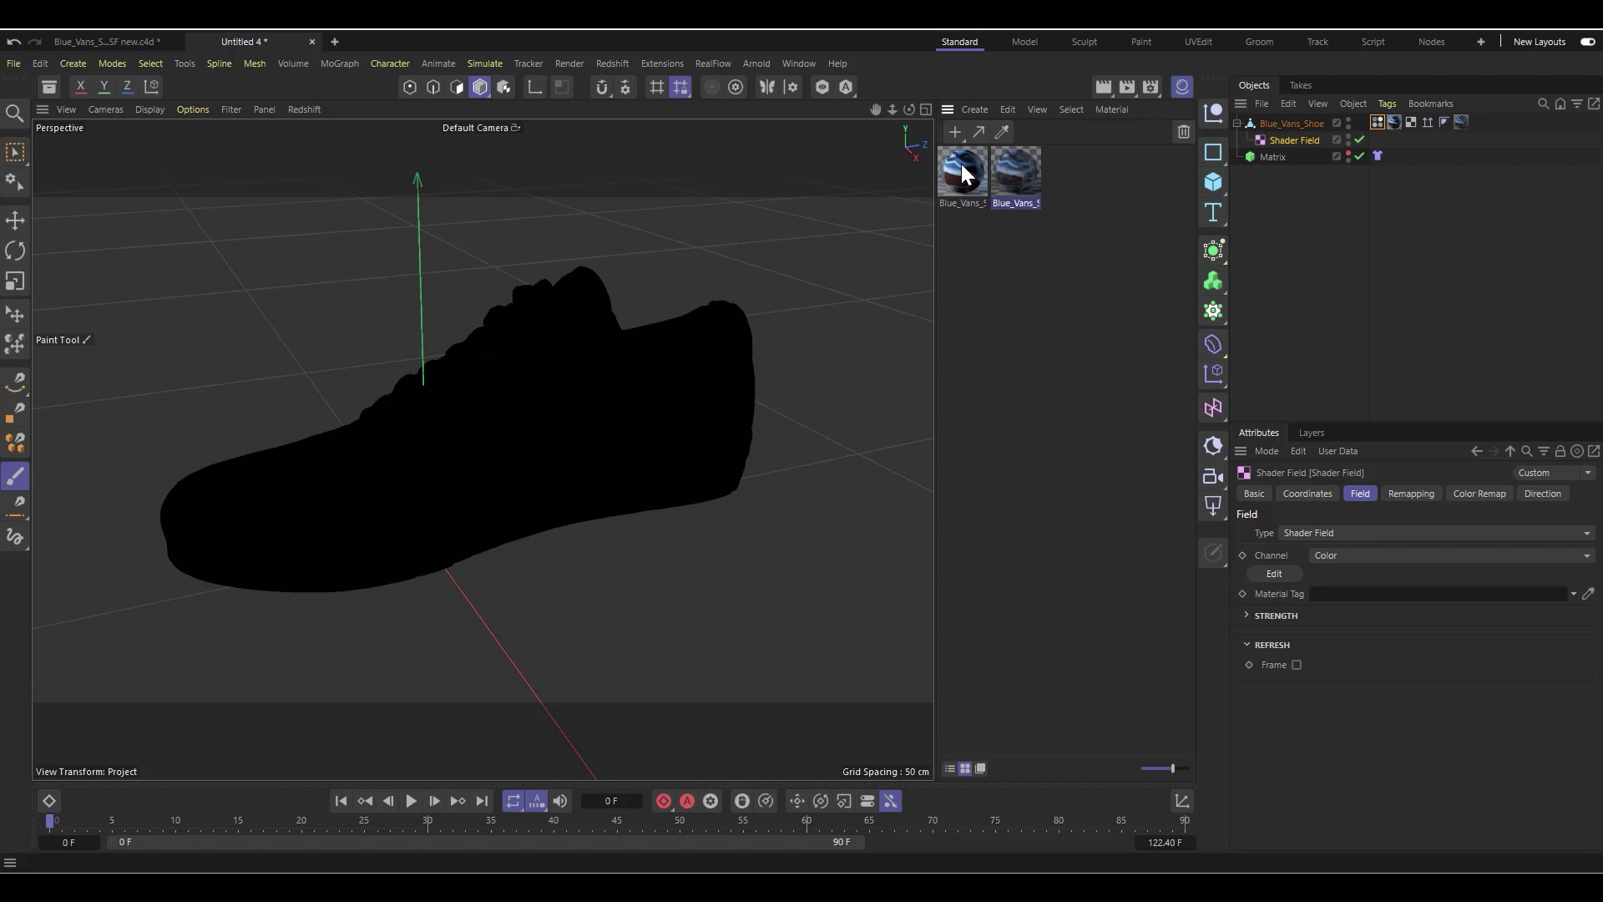
{"action": "left_click", "coordinate": [1181, 86]}
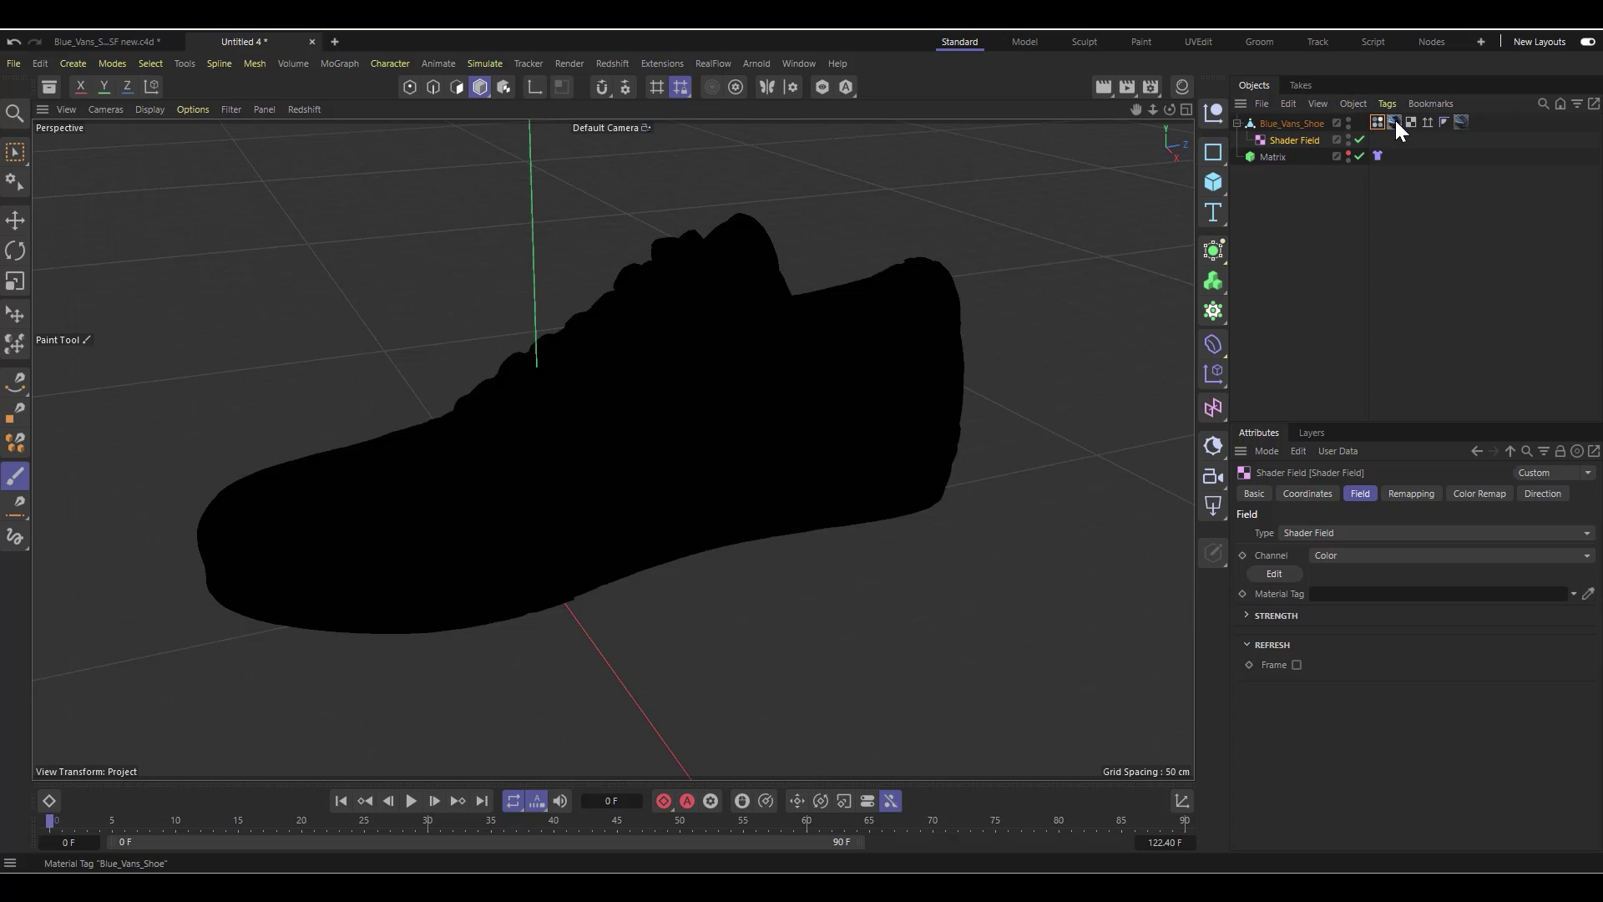
{"action": "left_click_drag", "start_coordinate": [1394, 122], "coordinate": [1374, 600]}
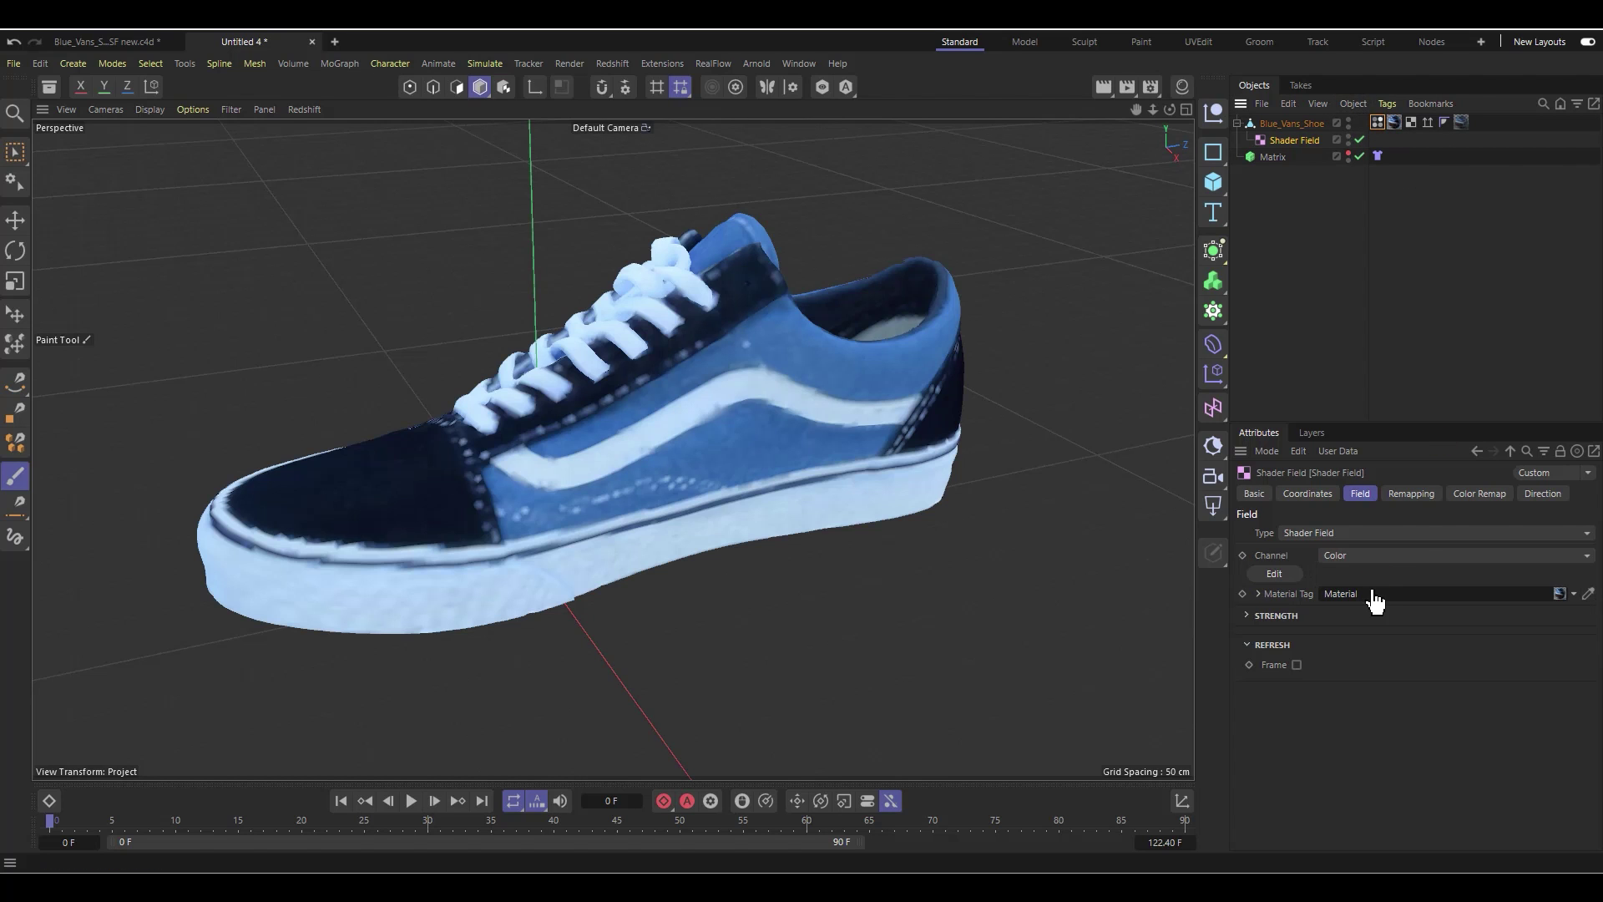
{"action": "left_click", "coordinate": [1588, 594]}
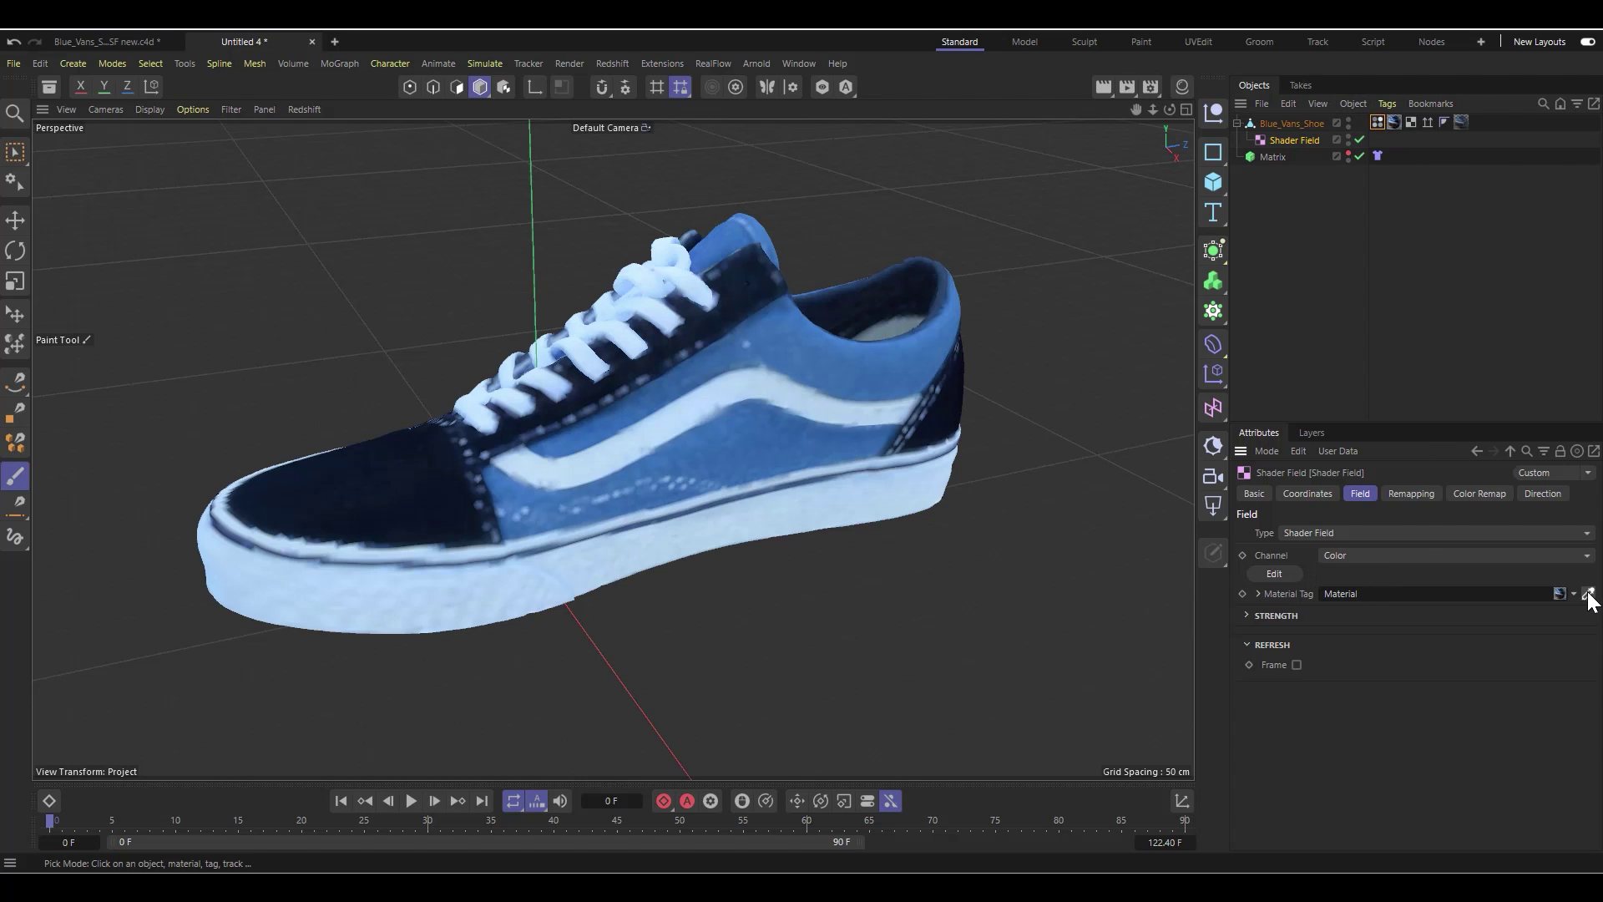
{"action": "left_click", "coordinate": [1394, 124]}
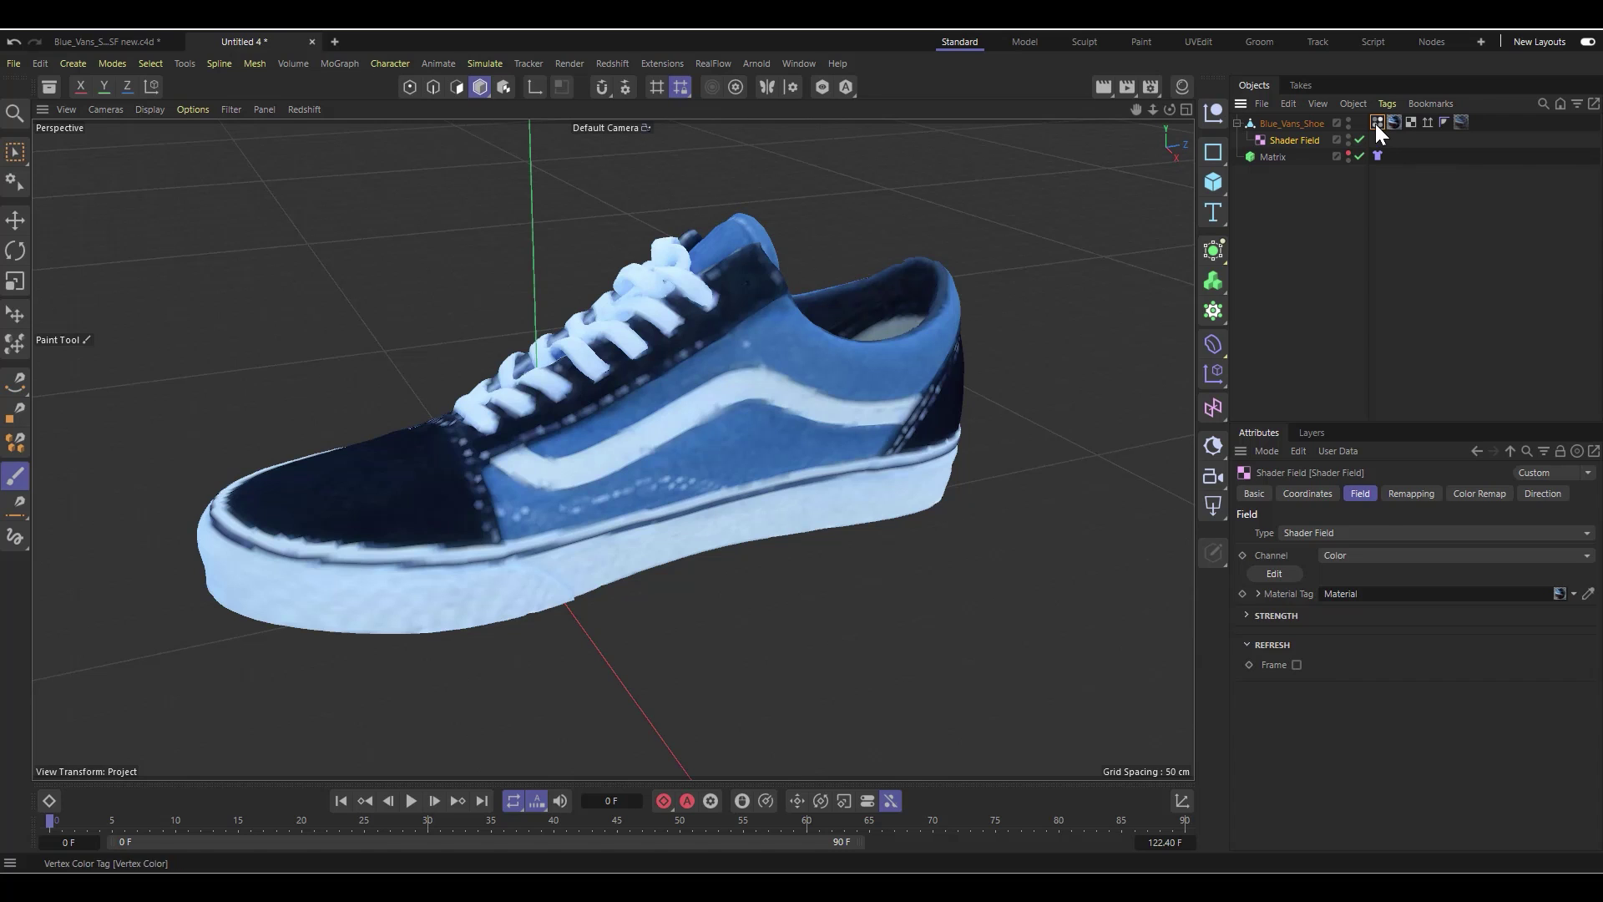
{"action": "left_click", "coordinate": [1376, 123]}
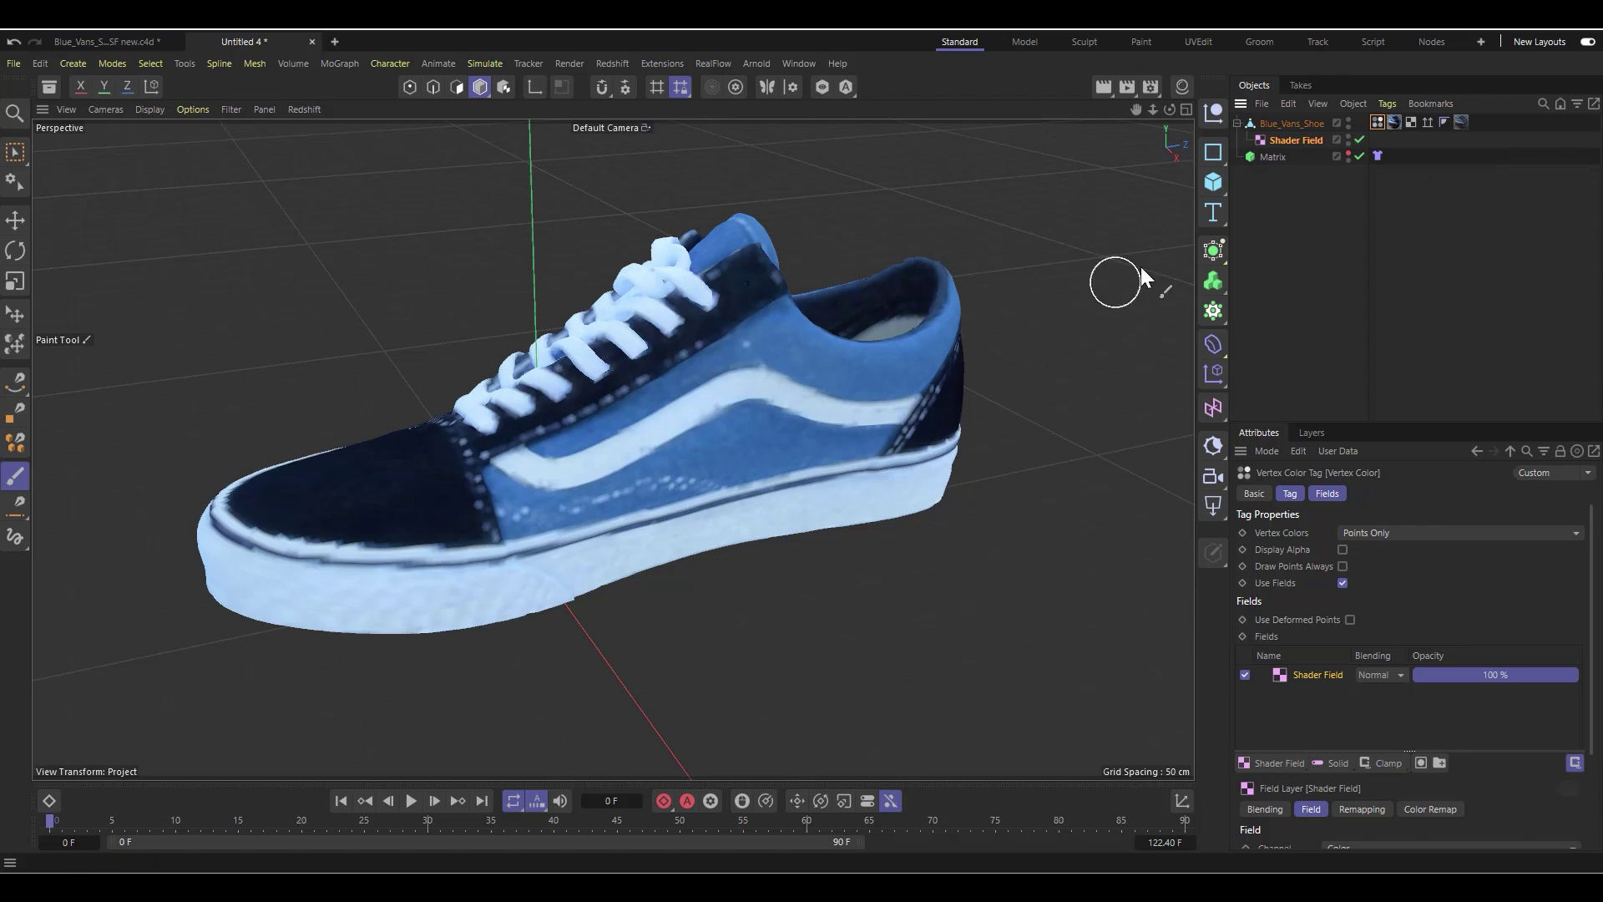
Step: Hide Blue_Vans_Shoe and make the Matrix object visible again
{"action": "left_click", "coordinate": [1349, 122]}
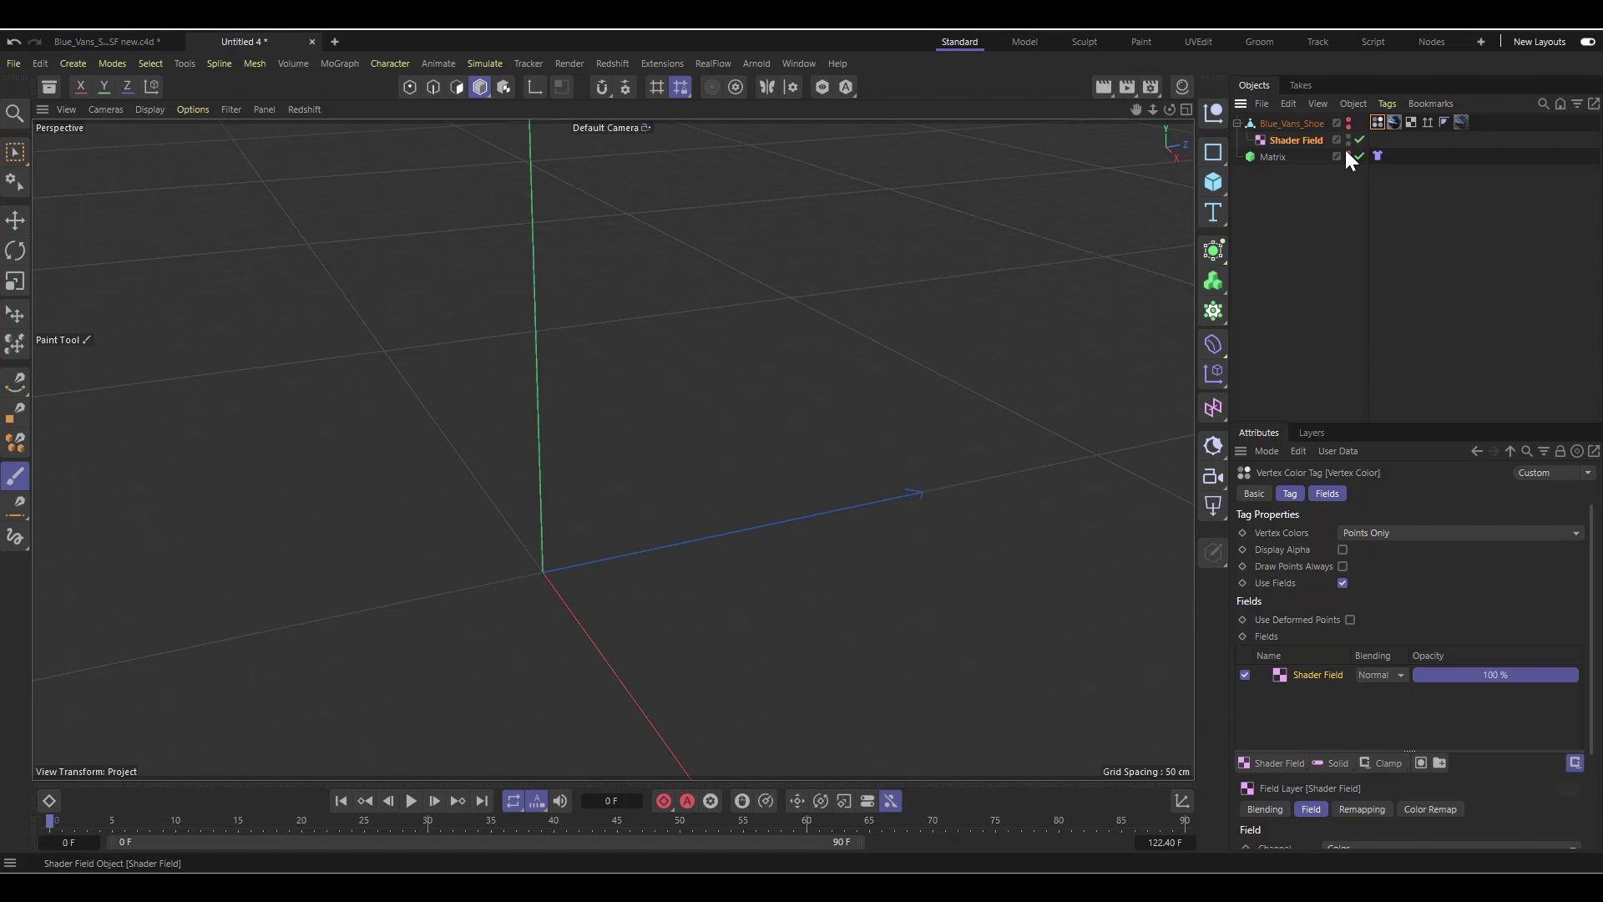
{"action": "left_click", "coordinate": [1348, 154]}
Step: Add a Plain effector to the Matrix and turn off its Position parameter
{"action": "left_click", "coordinate": [1274, 157]}
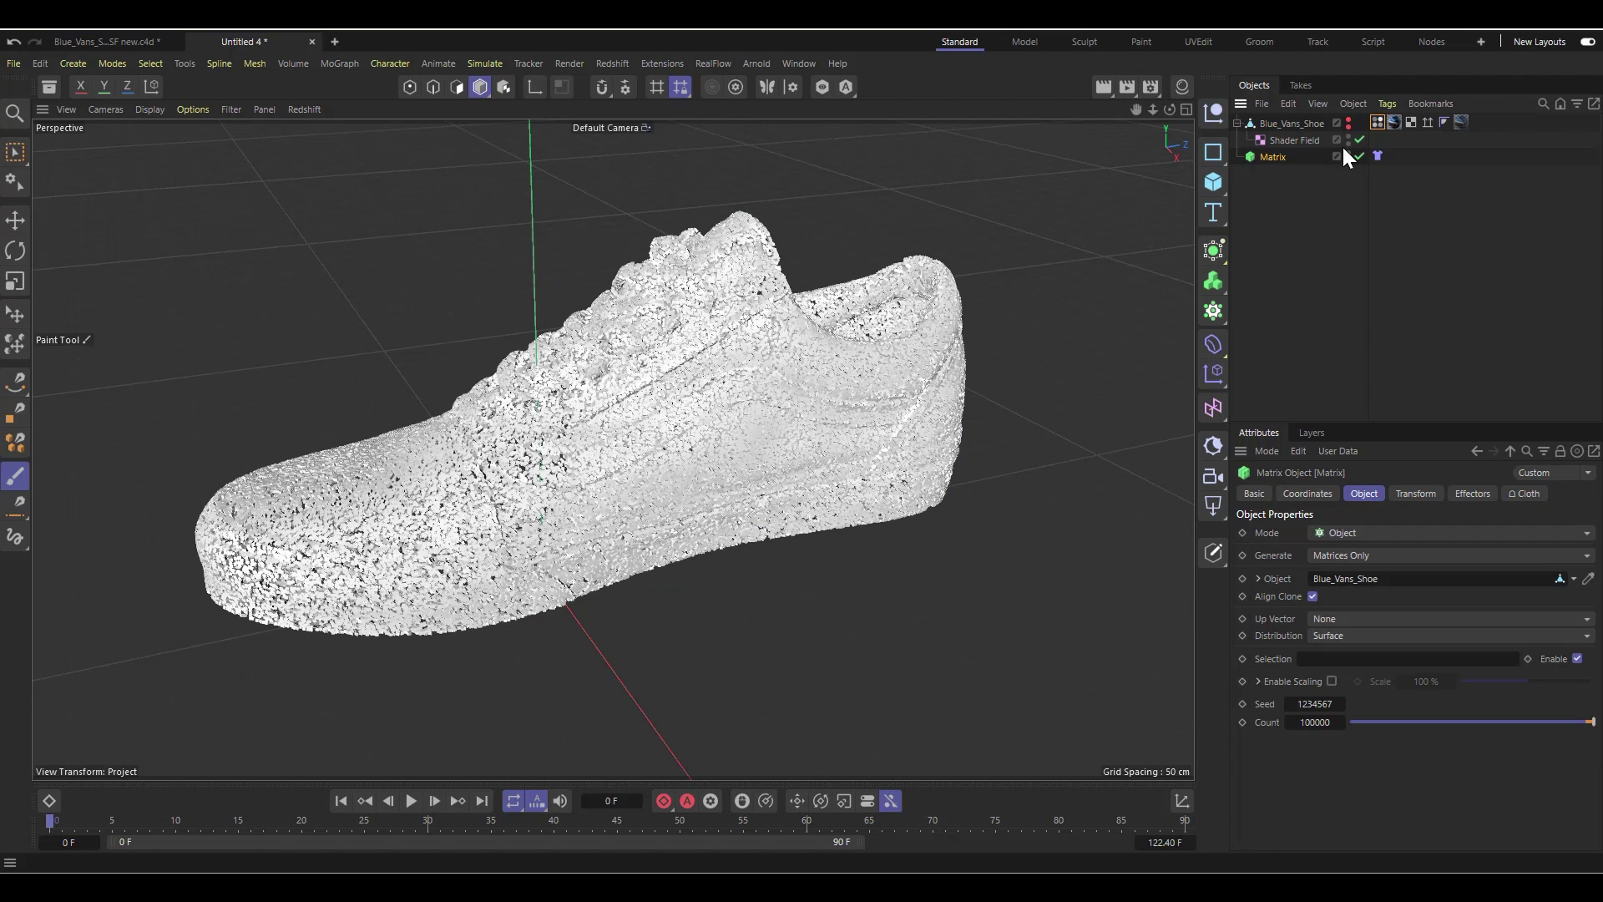
{"action": "left_click", "coordinate": [1214, 375]}
{"action": "left_click", "coordinate": [1270, 404]}
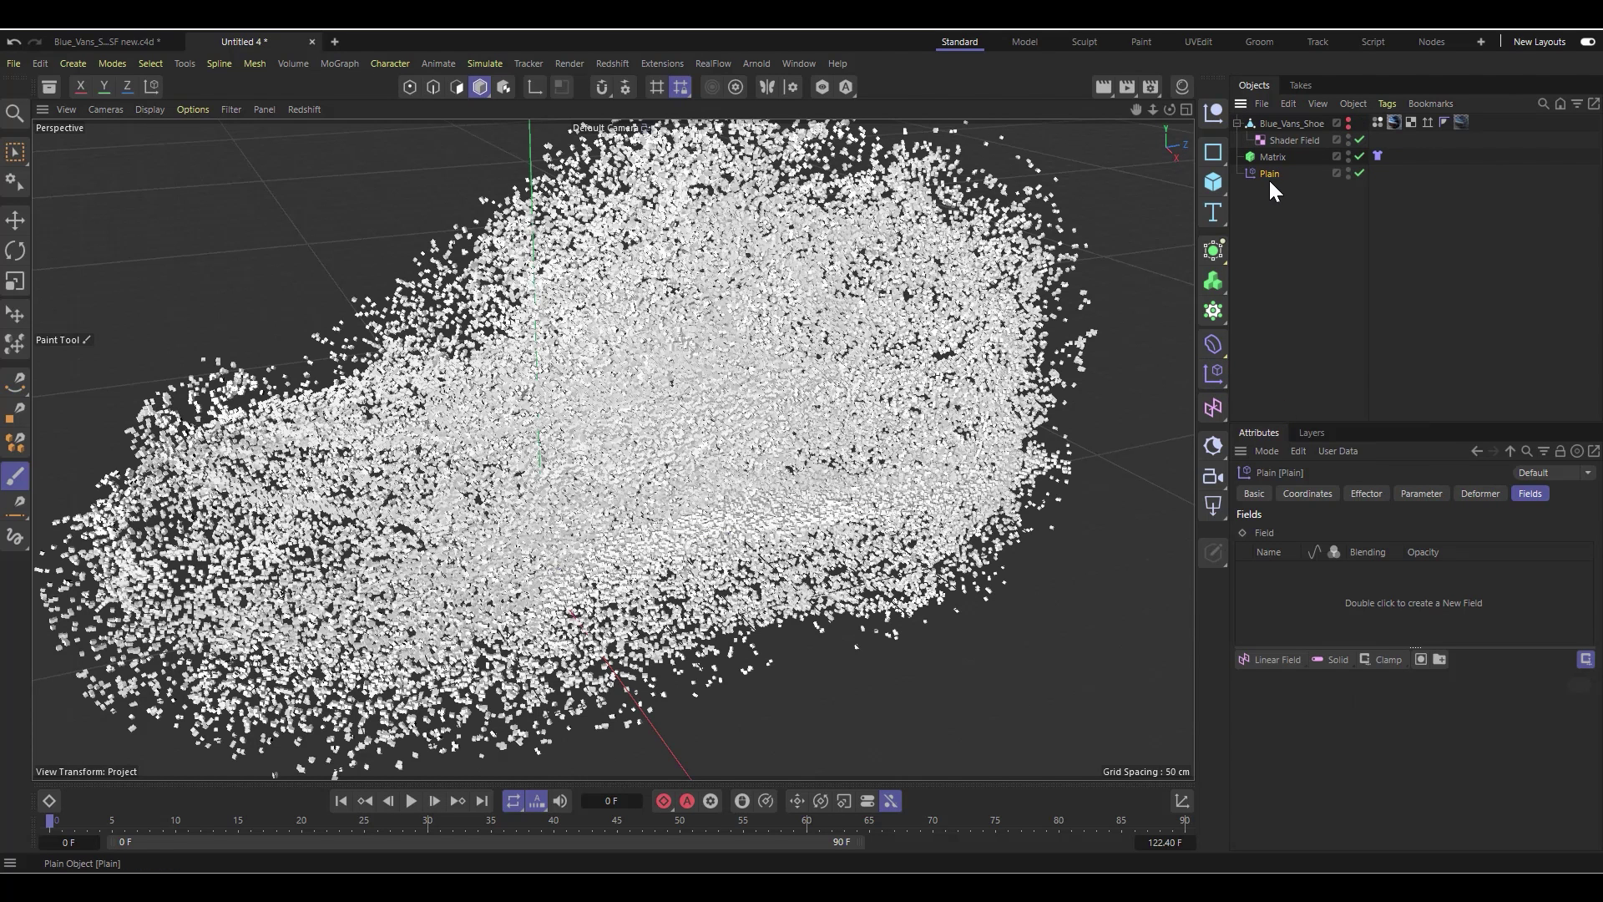
{"action": "left_click", "coordinate": [1423, 495]}
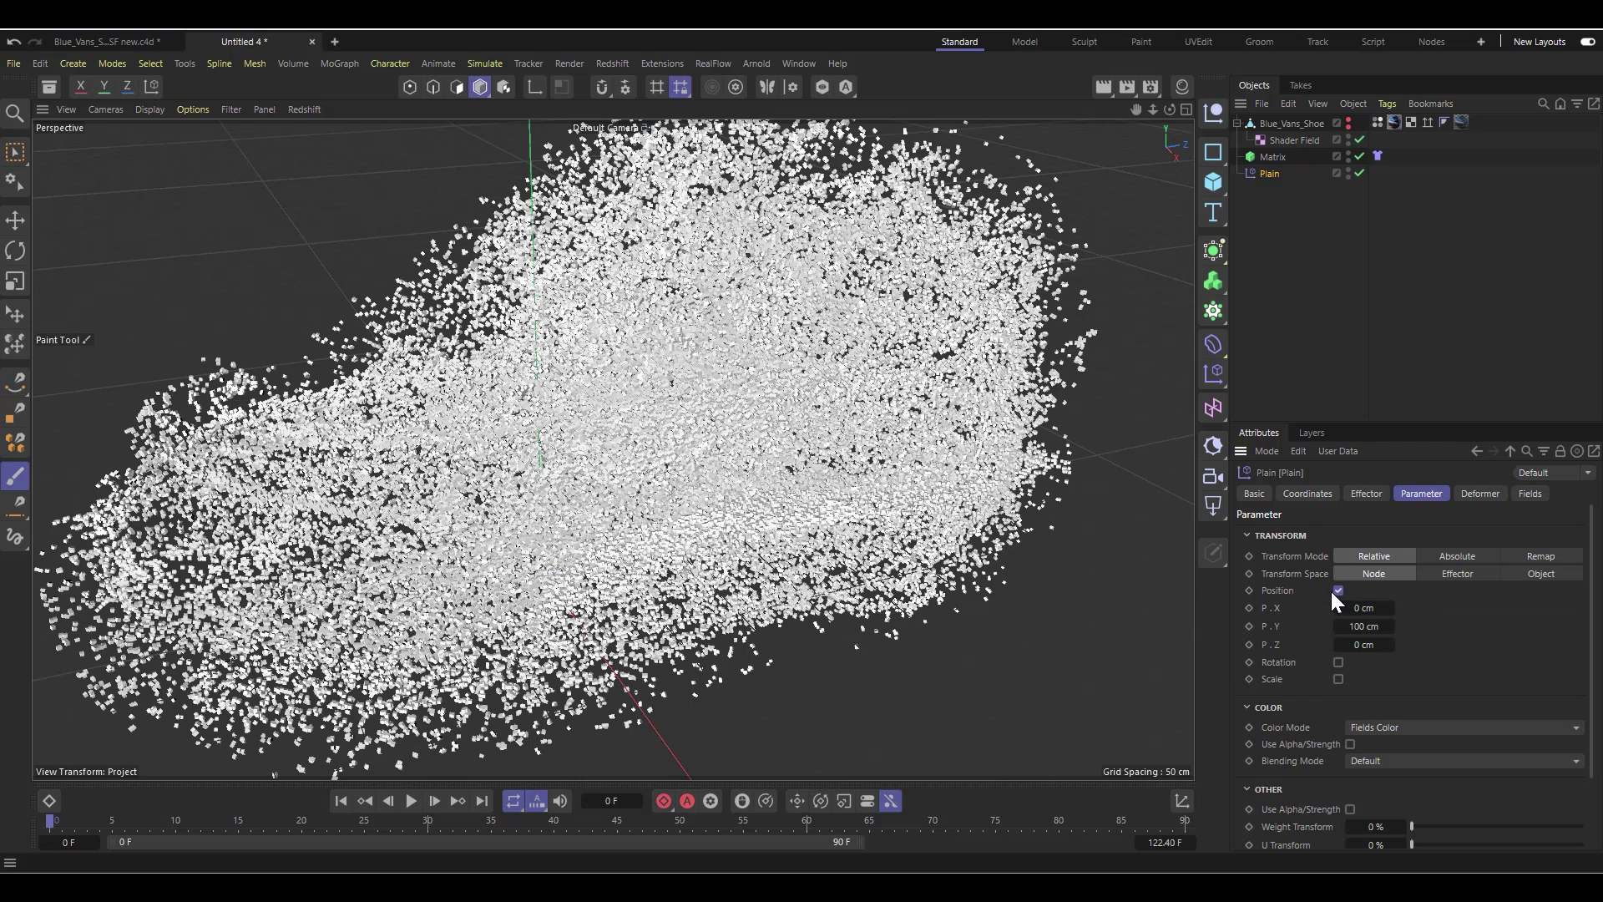
{"action": "left_click", "coordinate": [1337, 590]}
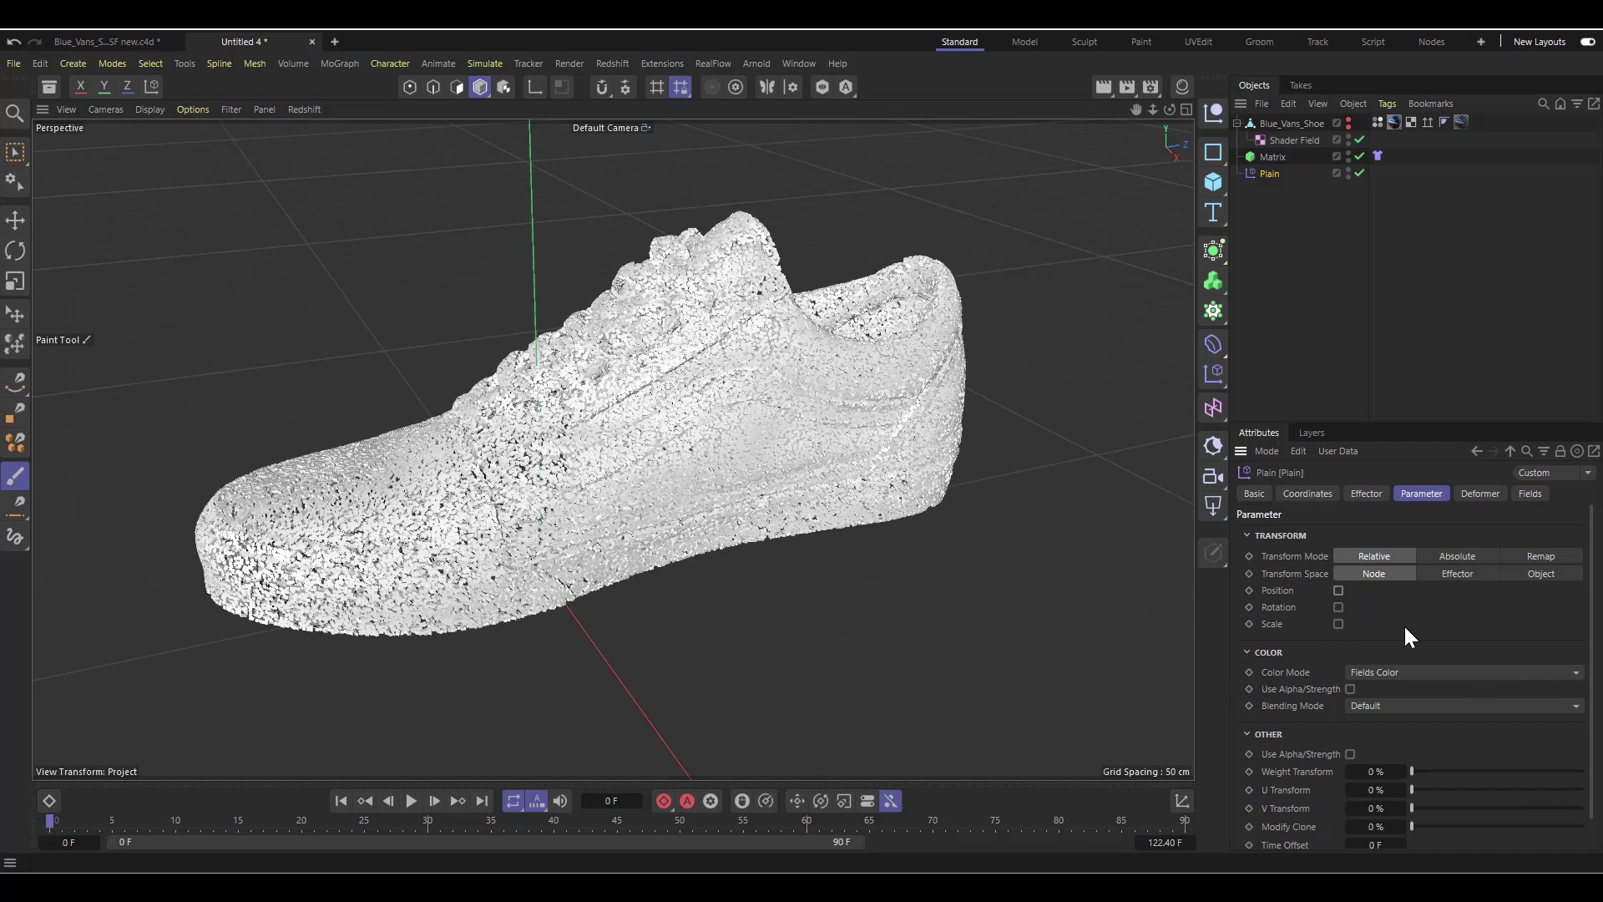
Step: Add the shoe's Vertex Color tag to the Plain effector's fields and rename the effector "Plain color"
{"action": "left_click", "coordinate": [1536, 496]}
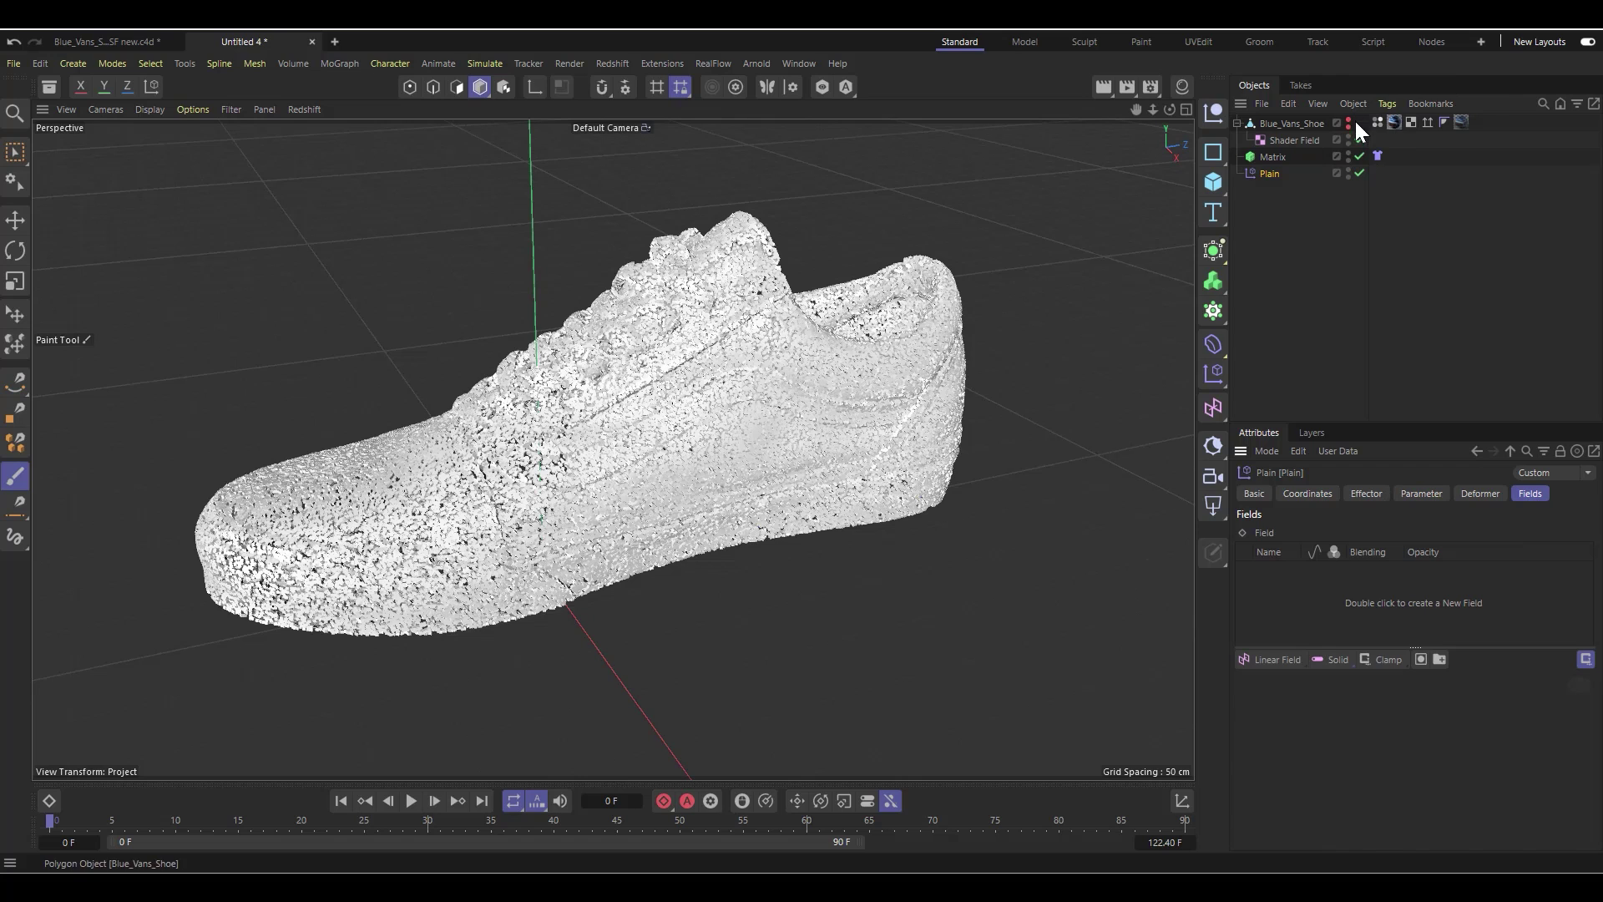
{"action": "left_click_drag", "start_coordinate": [1378, 124], "coordinate": [1296, 608]}
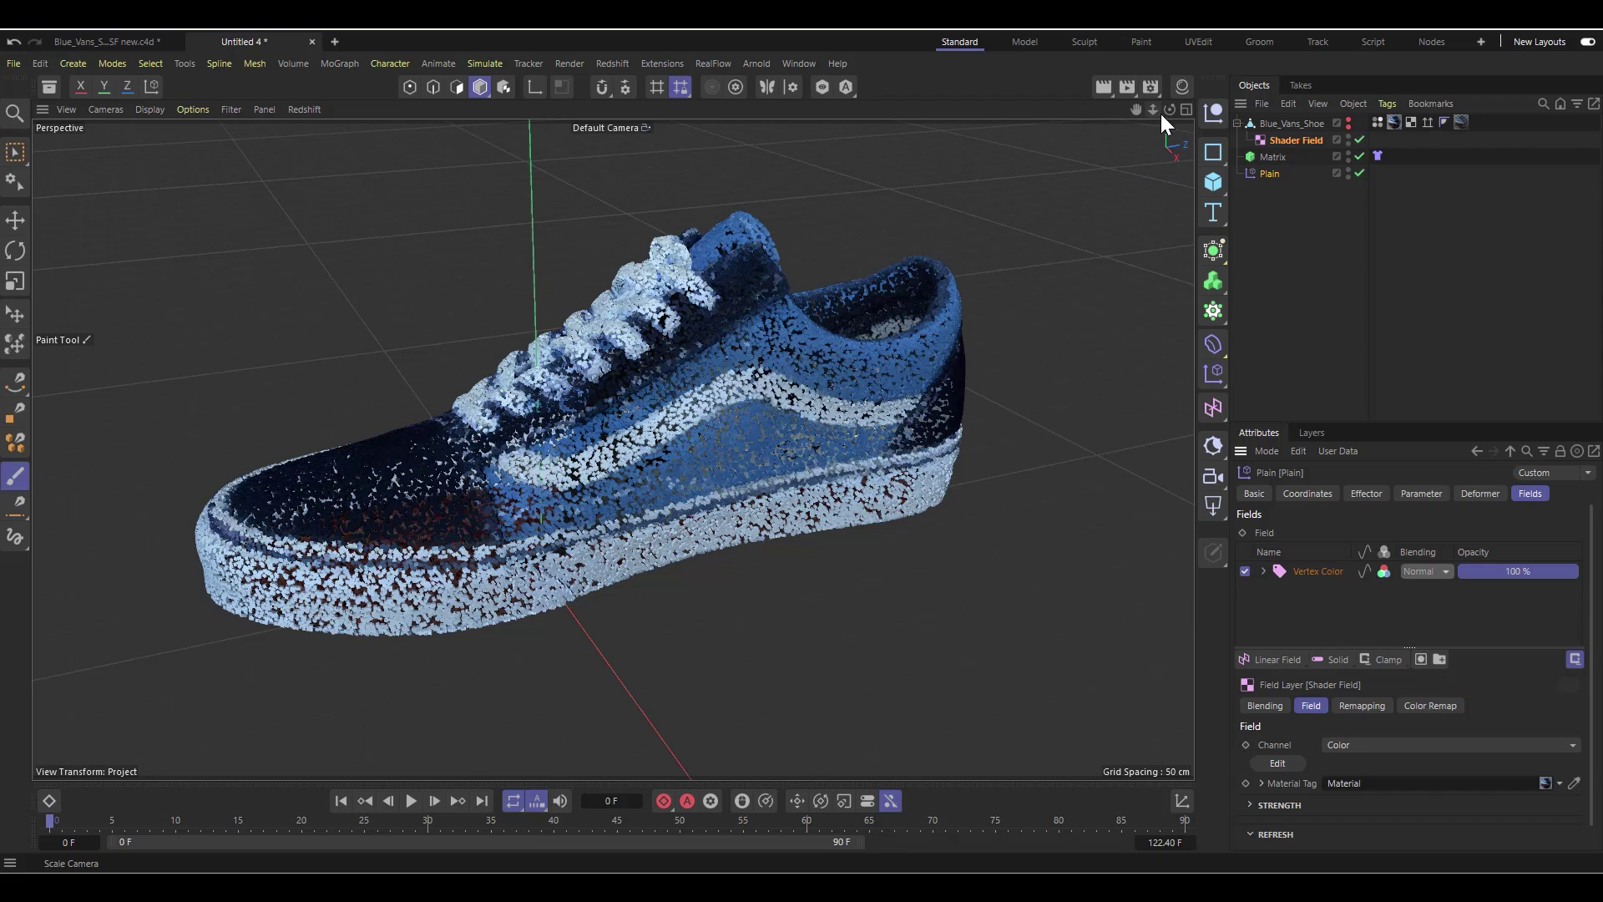
{"action": "double_click", "coordinate": [1270, 171]}
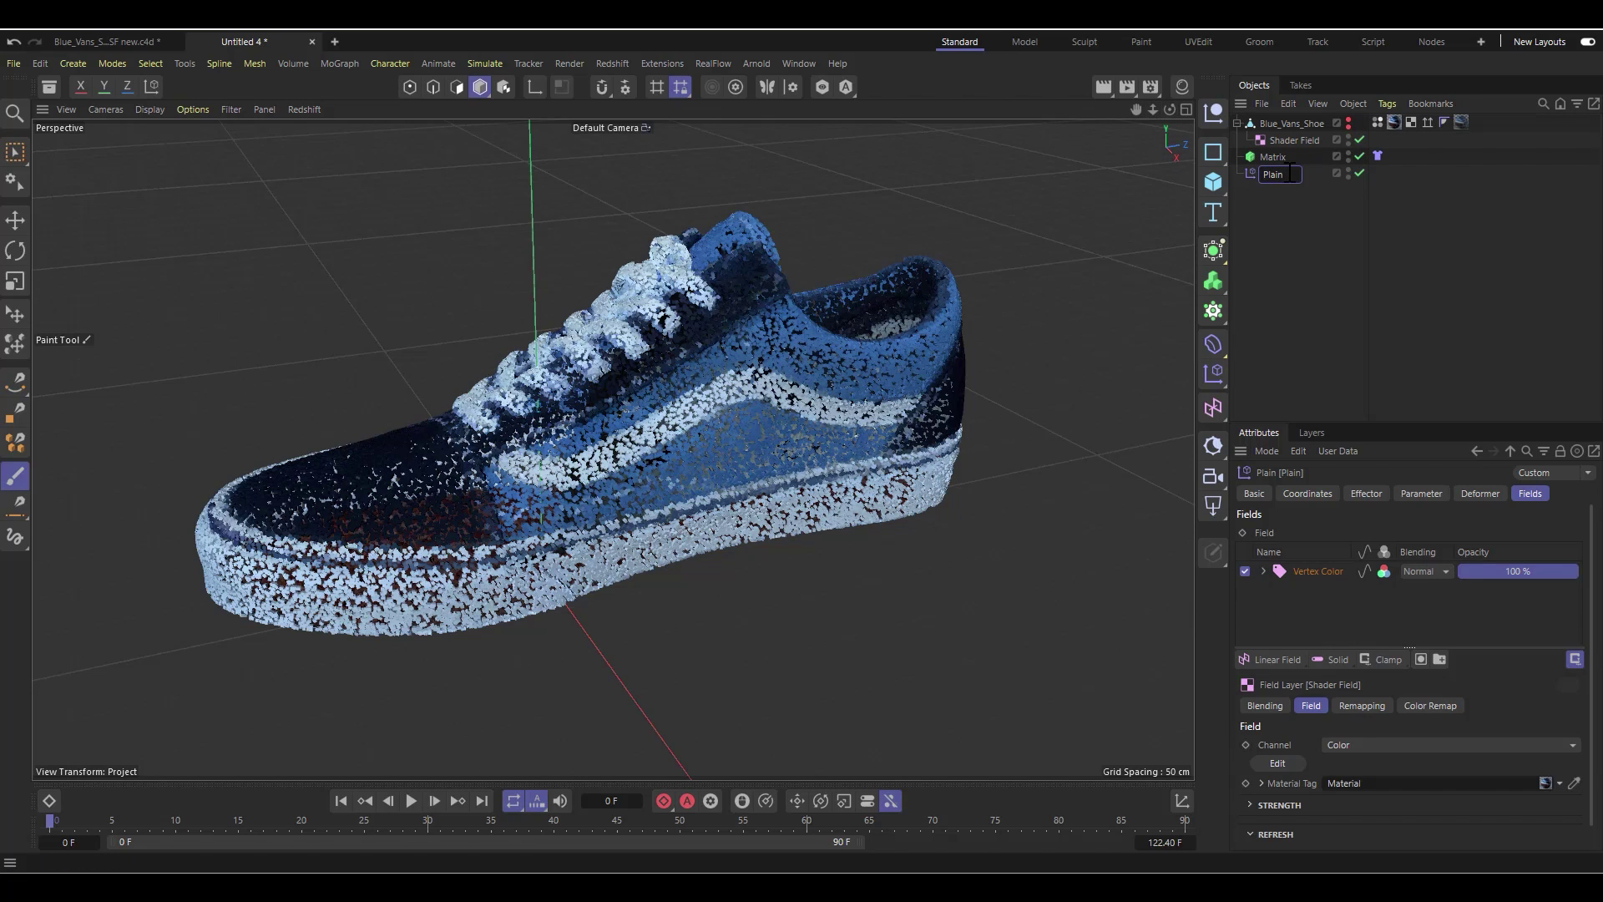
{"action": "type", "text": "color"}
{"action": "left_click", "coordinate": [1283, 243]}
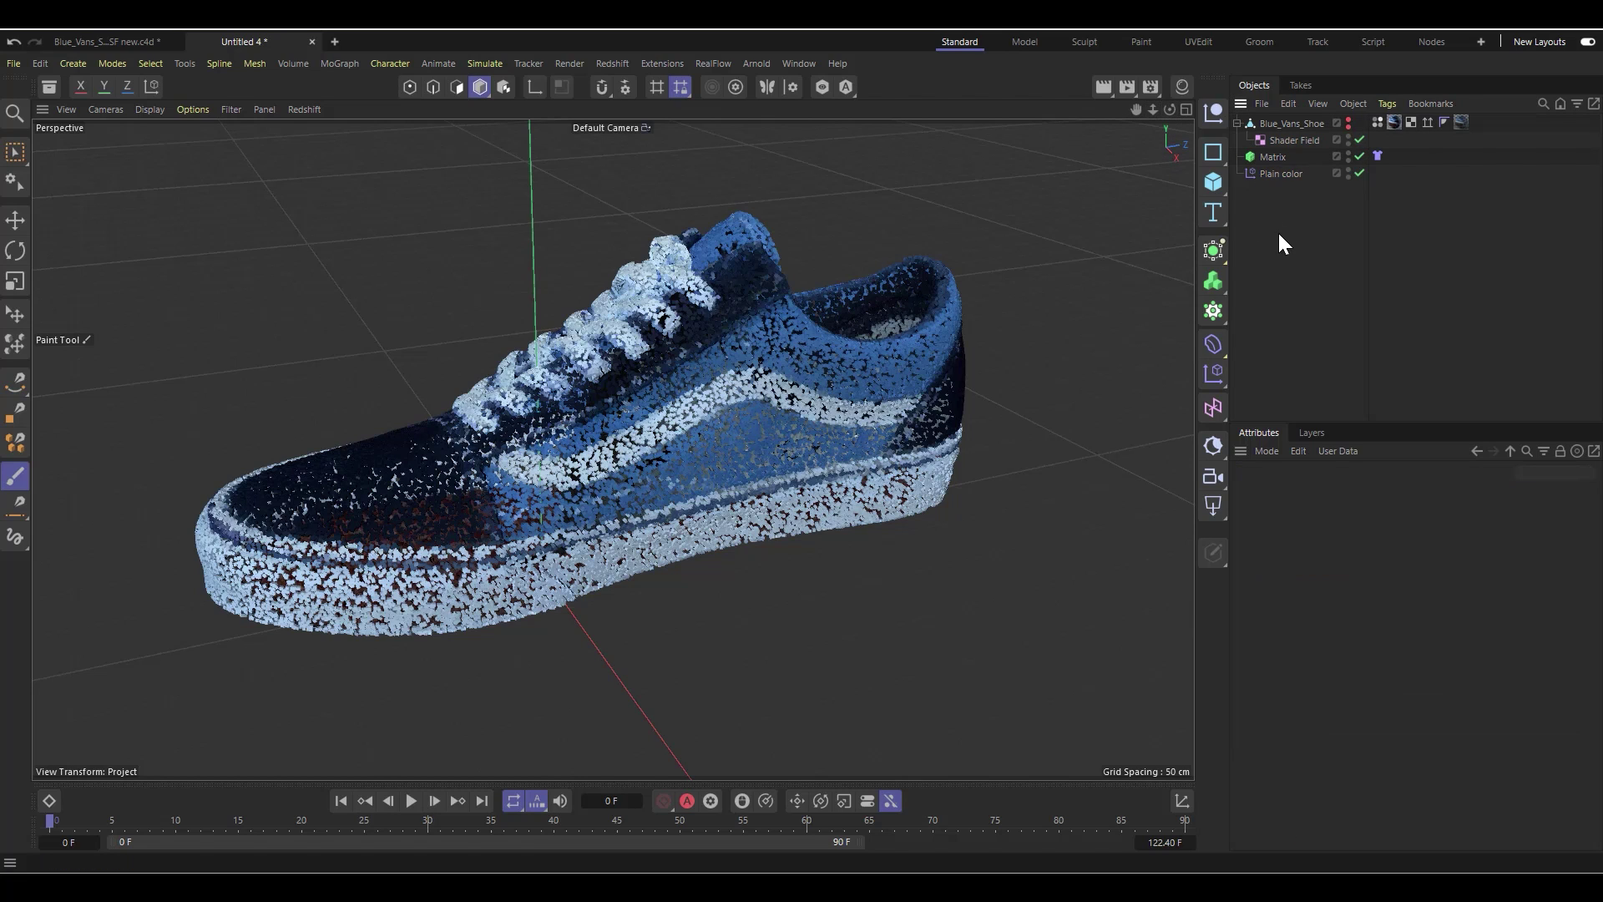
{"action": "left_click", "coordinate": [1263, 176]}
Step: Add a Random effector to the Matrix object
{"action": "scroll", "coordinate": [965, 461], "scroll_direction": "down", "scroll_amount": 2}
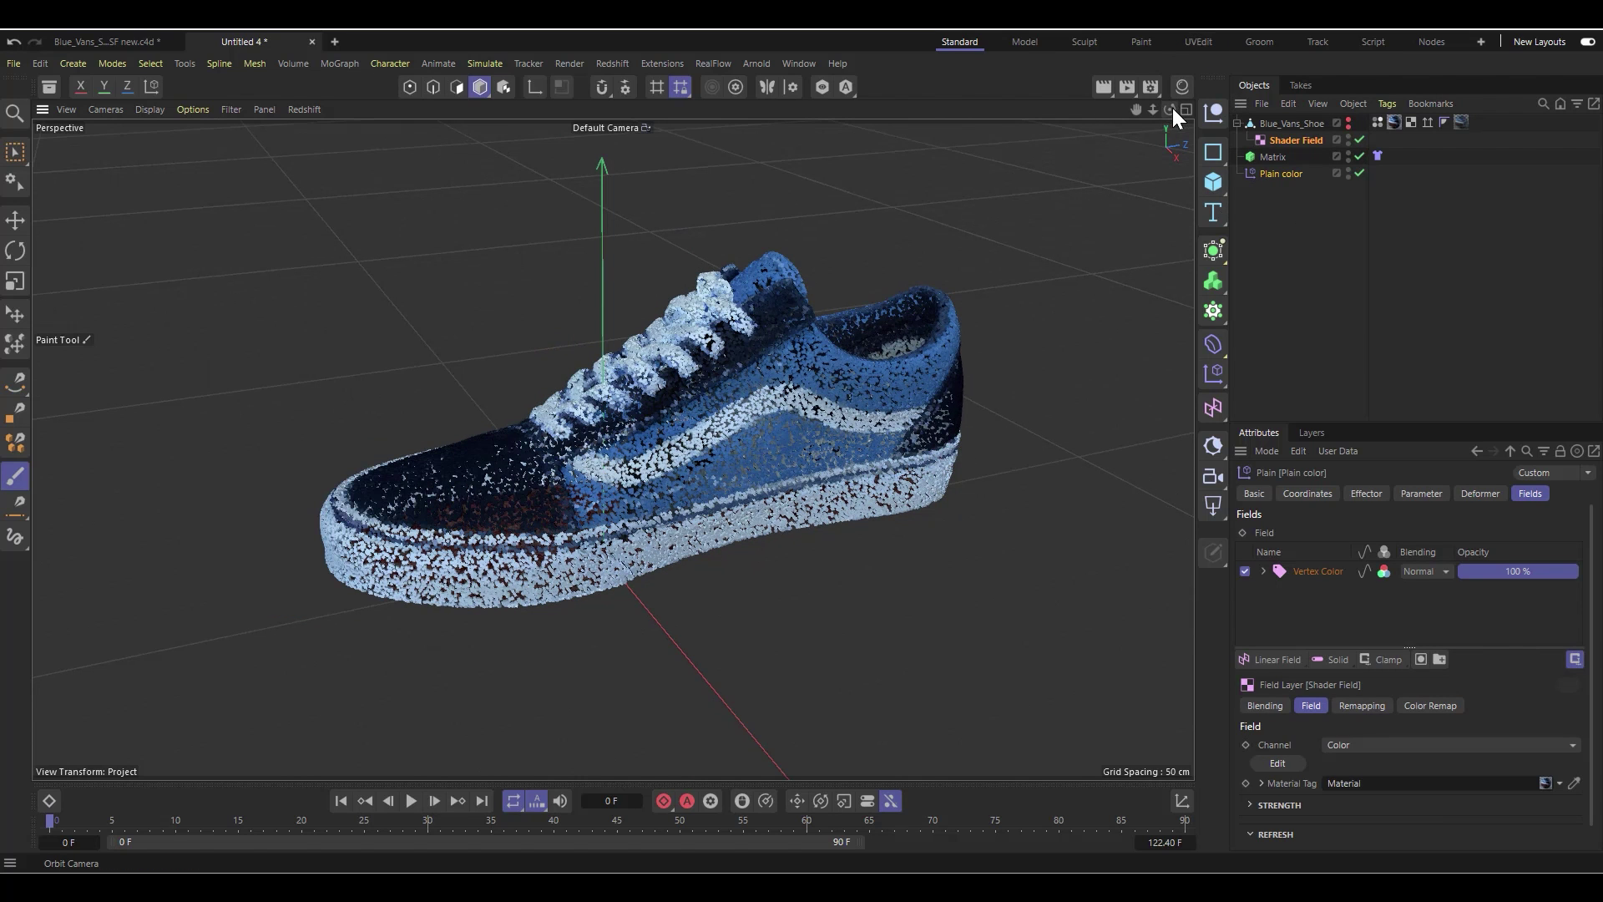
{"action": "left_click_drag", "start_coordinate": [1169, 109], "coordinate": [1202, 117]}
{"action": "left_click", "coordinate": [1273, 157]}
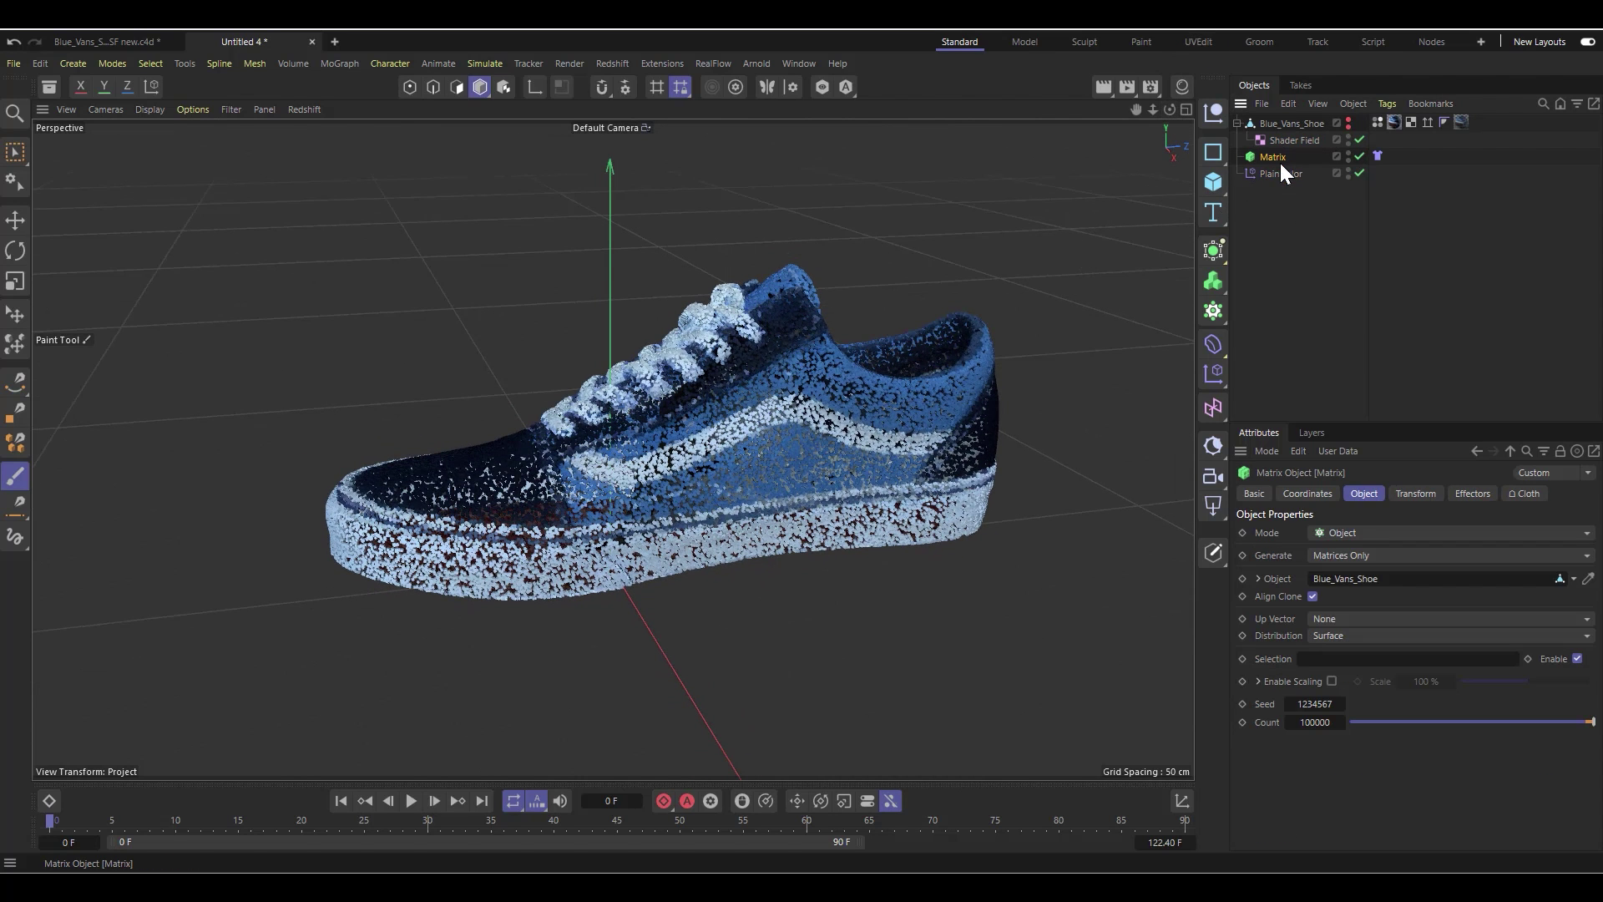
{"action": "left_click", "coordinate": [1212, 373]}
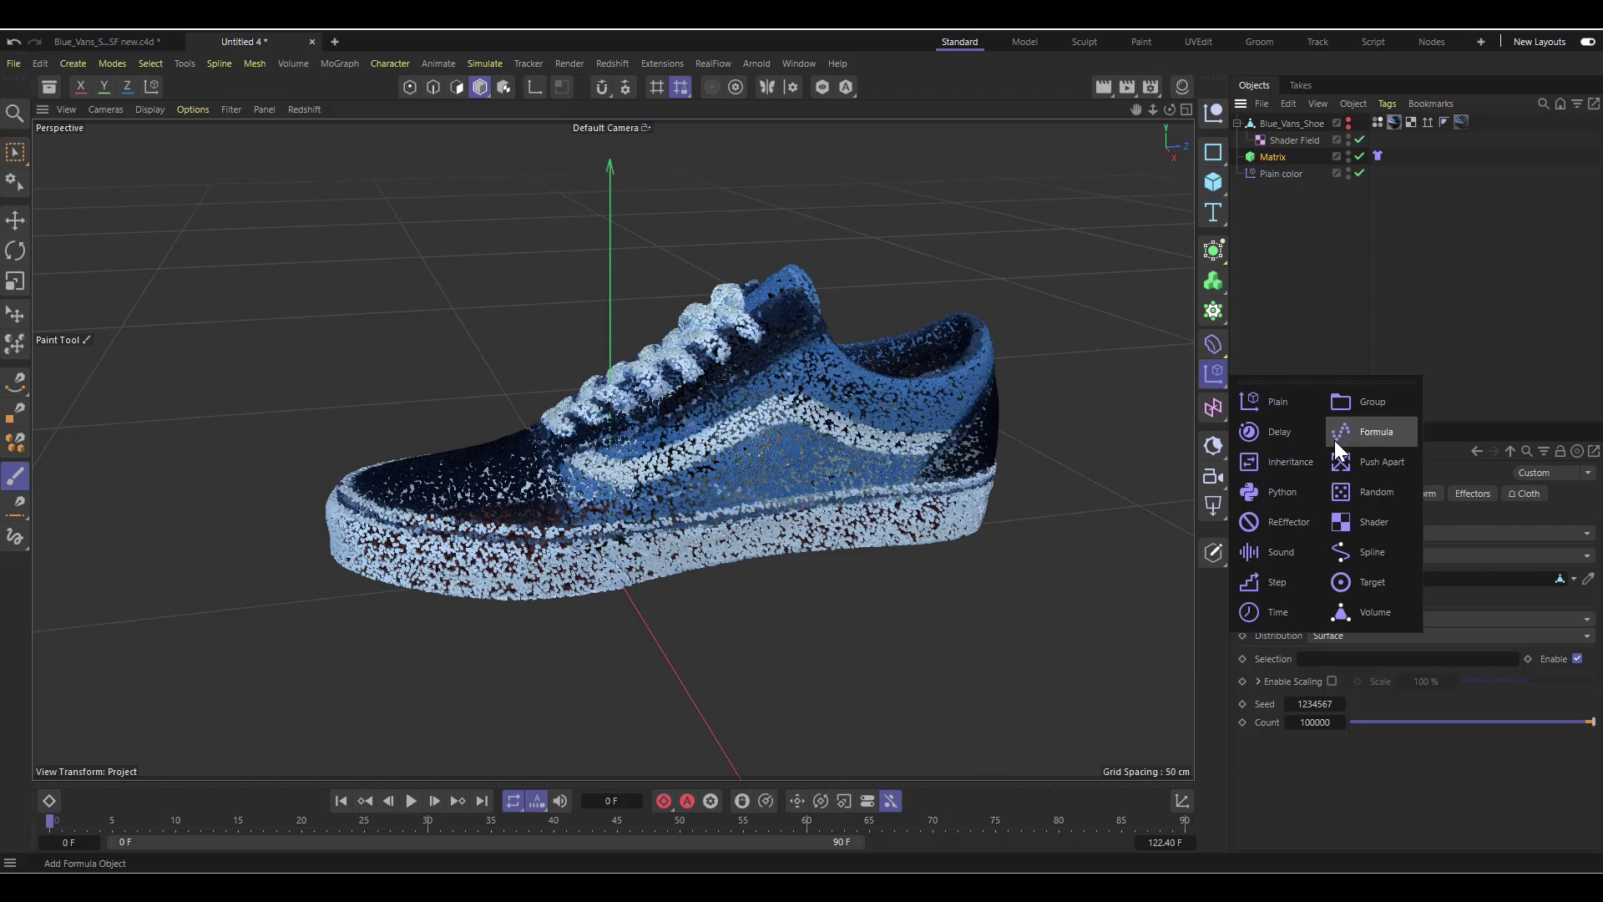
{"action": "left_click", "coordinate": [1384, 494]}
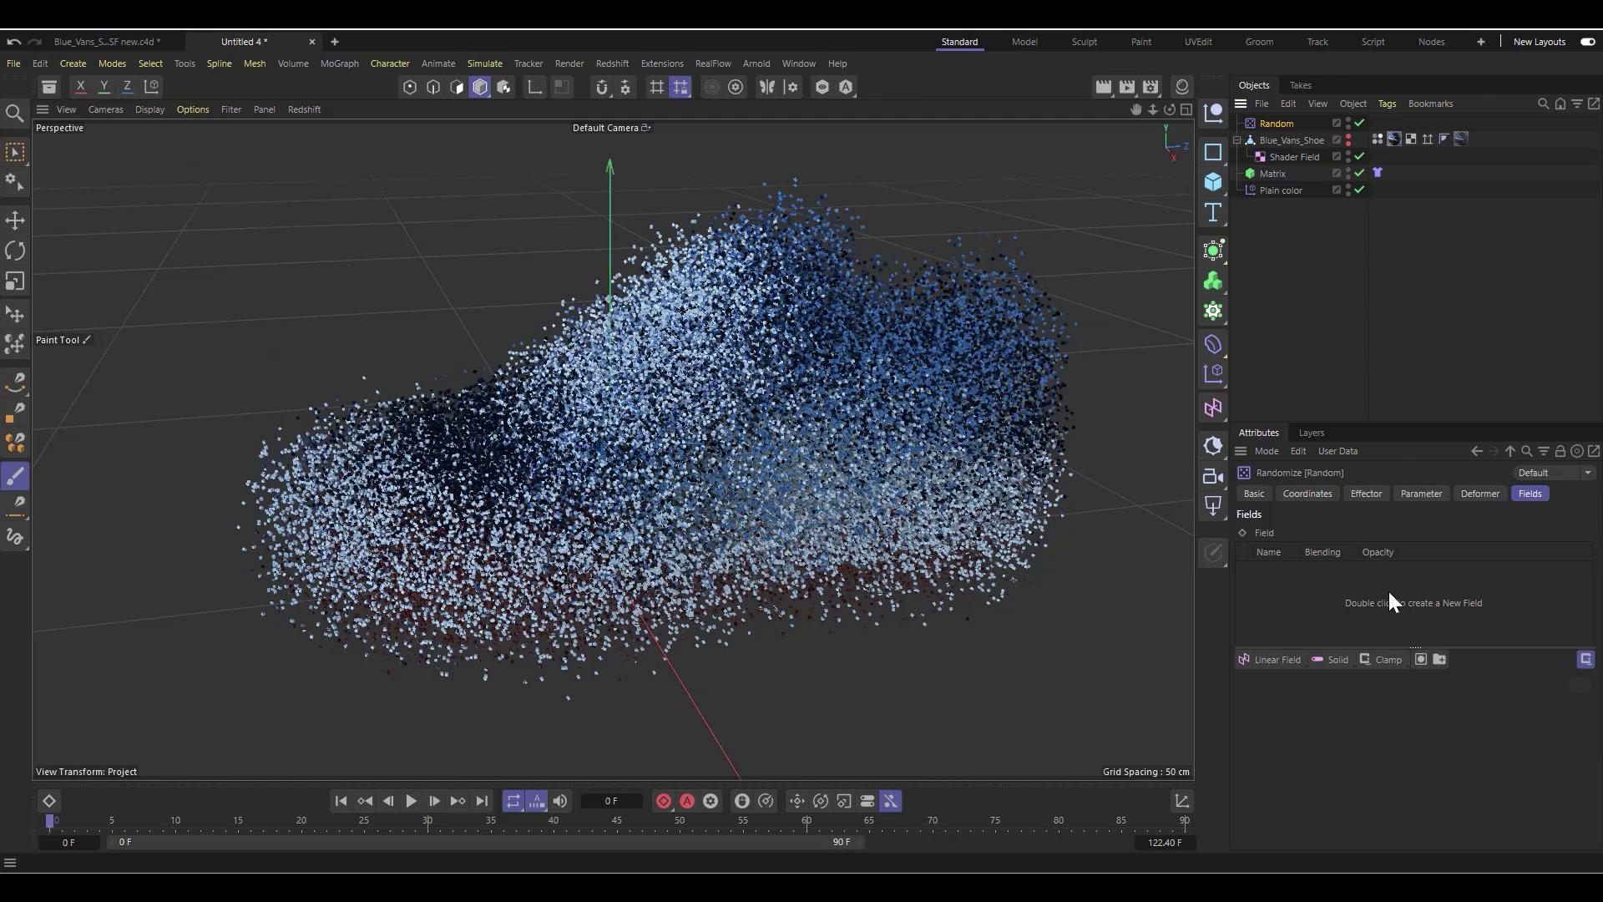
Step: Limit the Random effector with a Linear Field in the -Z direction and move the field toward the shoe's toe
{"action": "left_click", "coordinate": [1267, 659]}
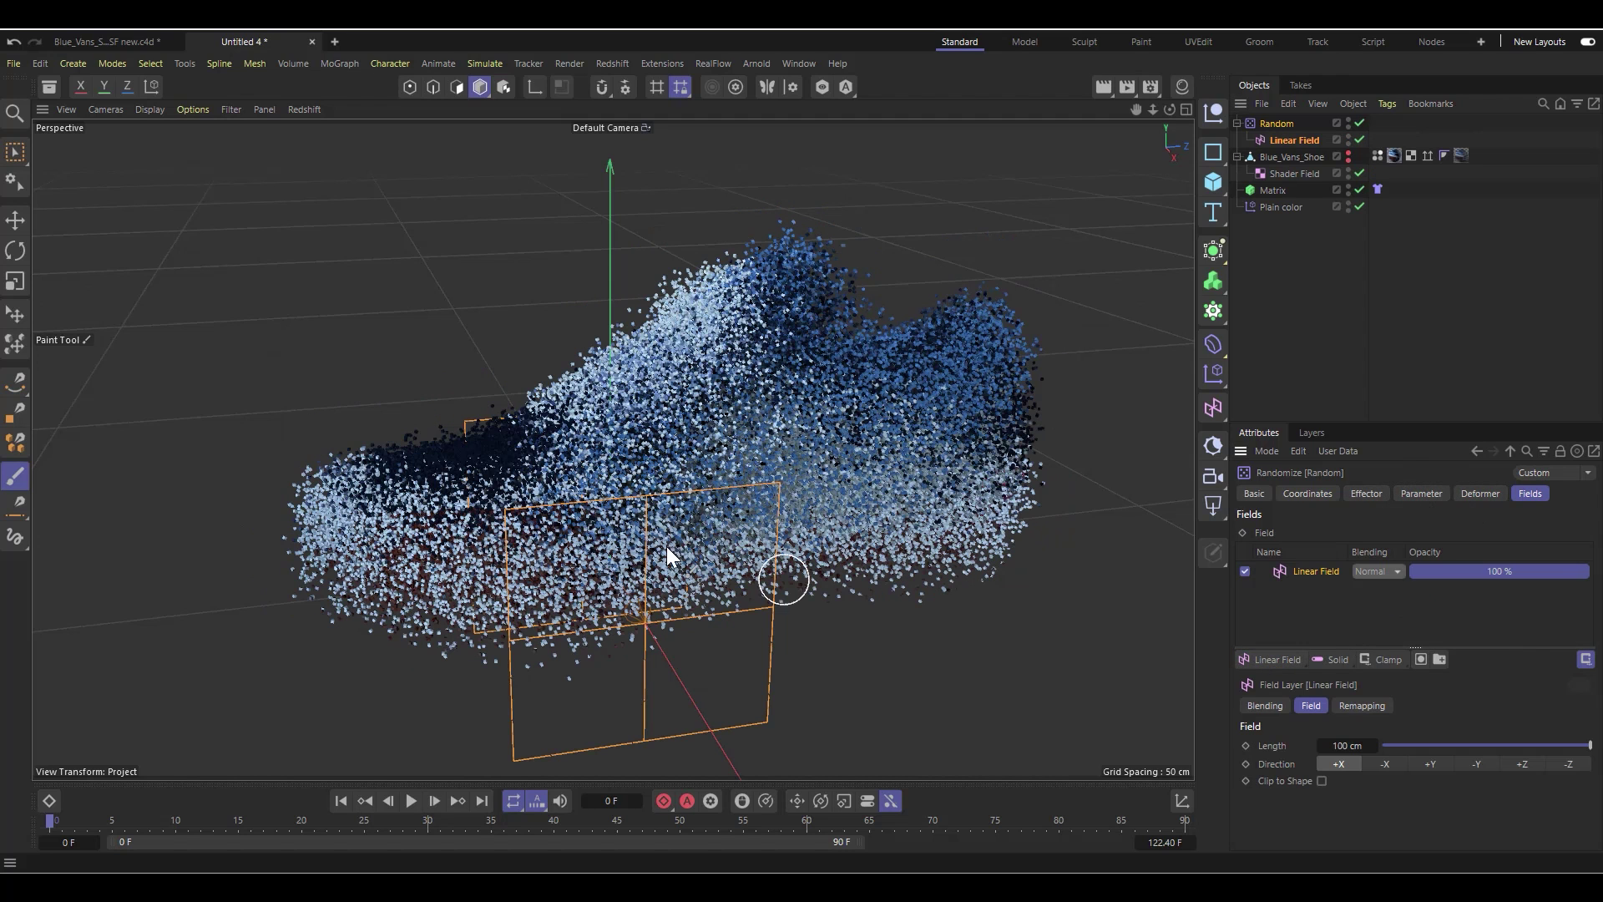
{"action": "left_click", "coordinate": [1568, 763]}
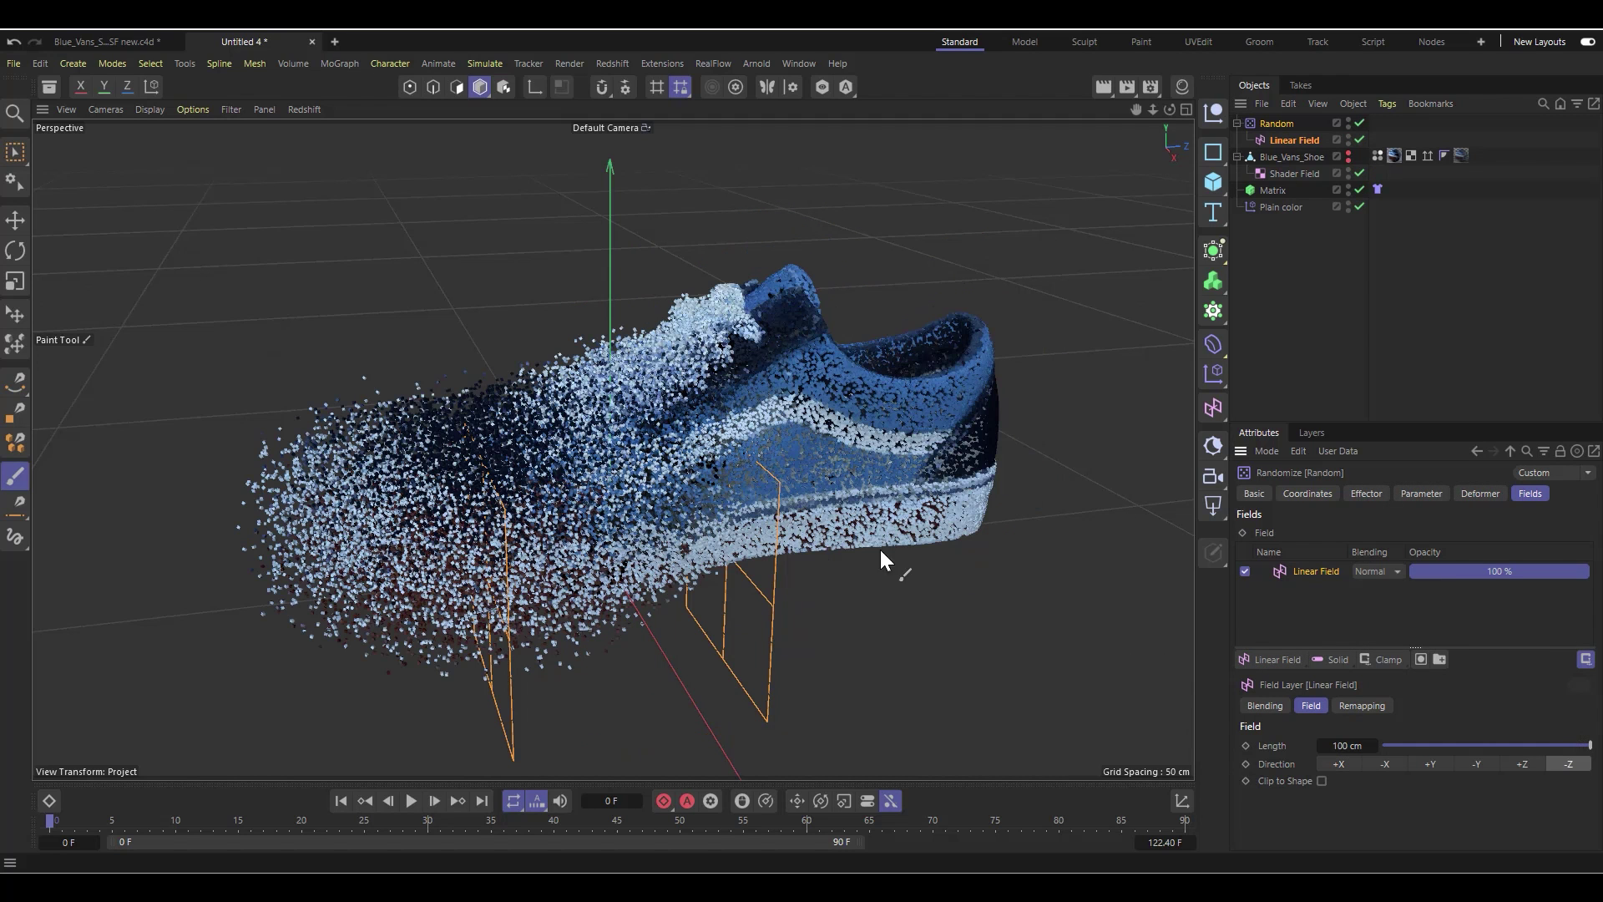
{"action": "left_click", "coordinate": [15, 220]}
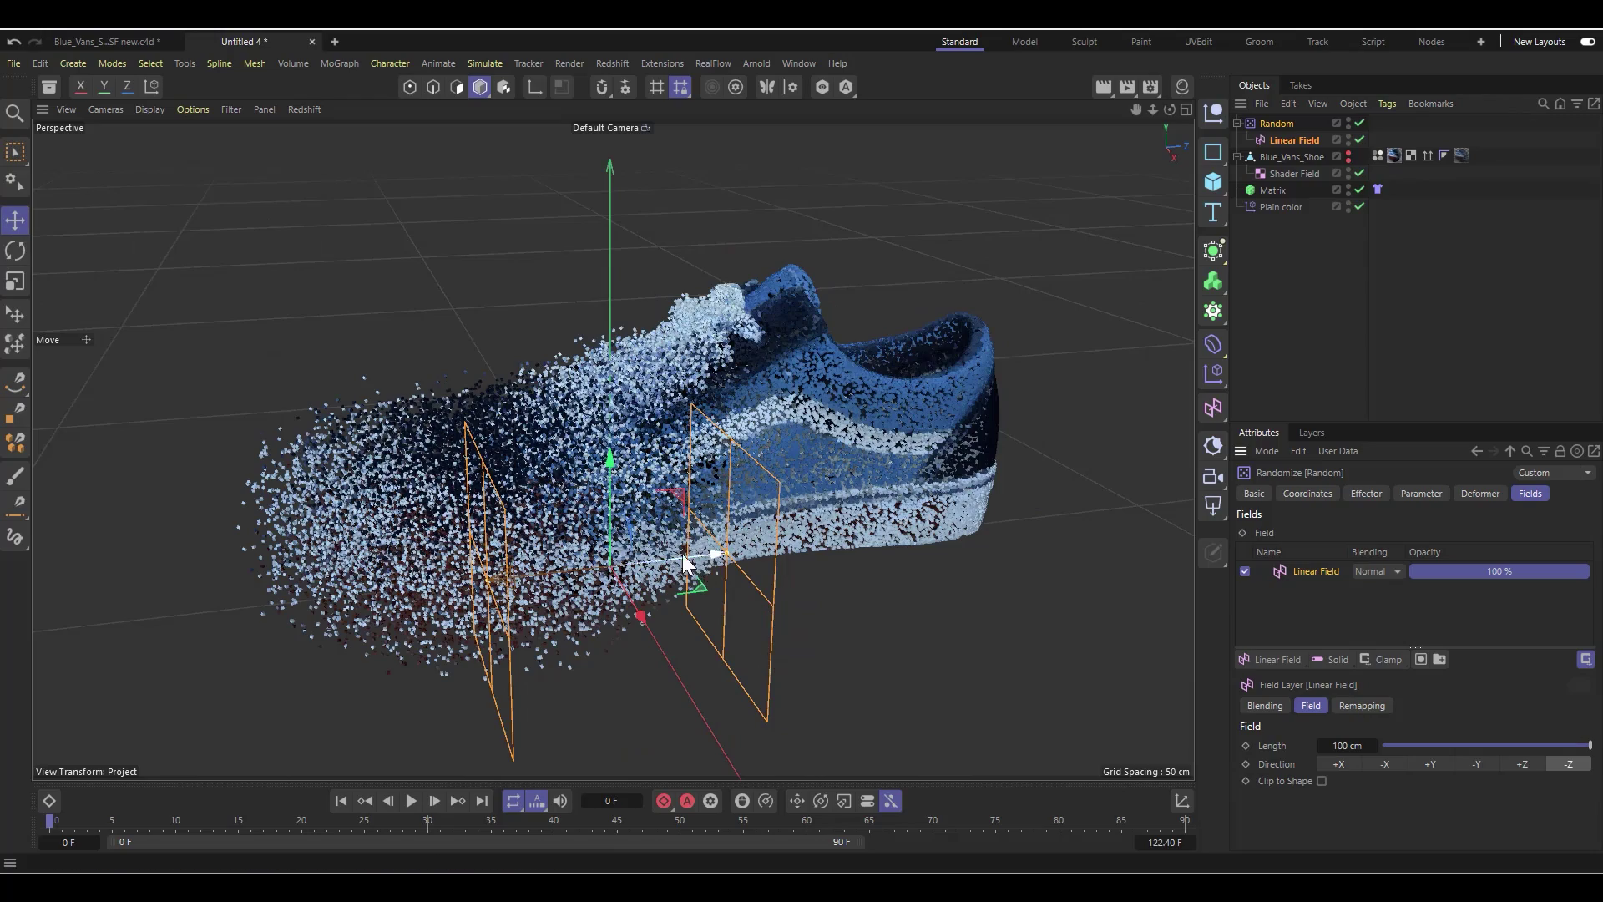
{"action": "mouse_move", "coordinate": [683, 553]}
{"action": "left_mouse_down"}
{"action": "mouse_move", "coordinate": [194, 527]}
{"action": "mouse_move", "coordinate": [588, 570]}
{"action": "mouse_move", "coordinate": [883, 554]}
{"action": "mouse_move", "coordinate": [573, 548]}
{"action": "mouse_move", "coordinate": [324, 570]}
{"action": "mouse_move", "coordinate": [603, 583]}
{"action": "mouse_move", "coordinate": [564, 583]}
{"action": "left_mouse_up"}
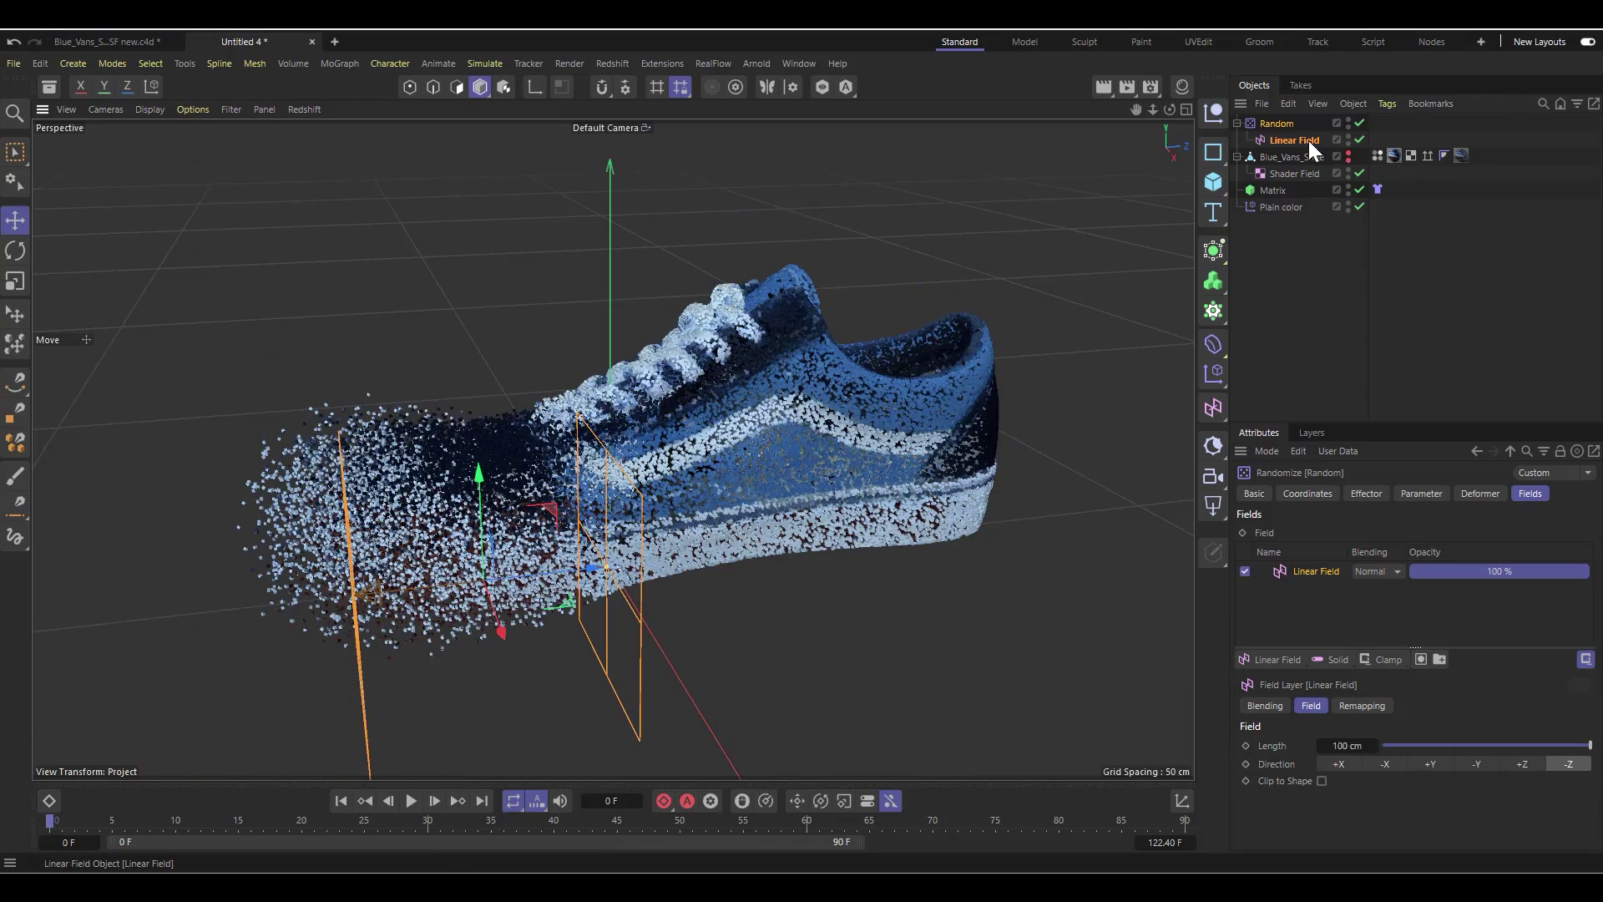
Step: Delete the Random effector together with its Linear Field
{"action": "left_click", "coordinate": [1281, 123]}
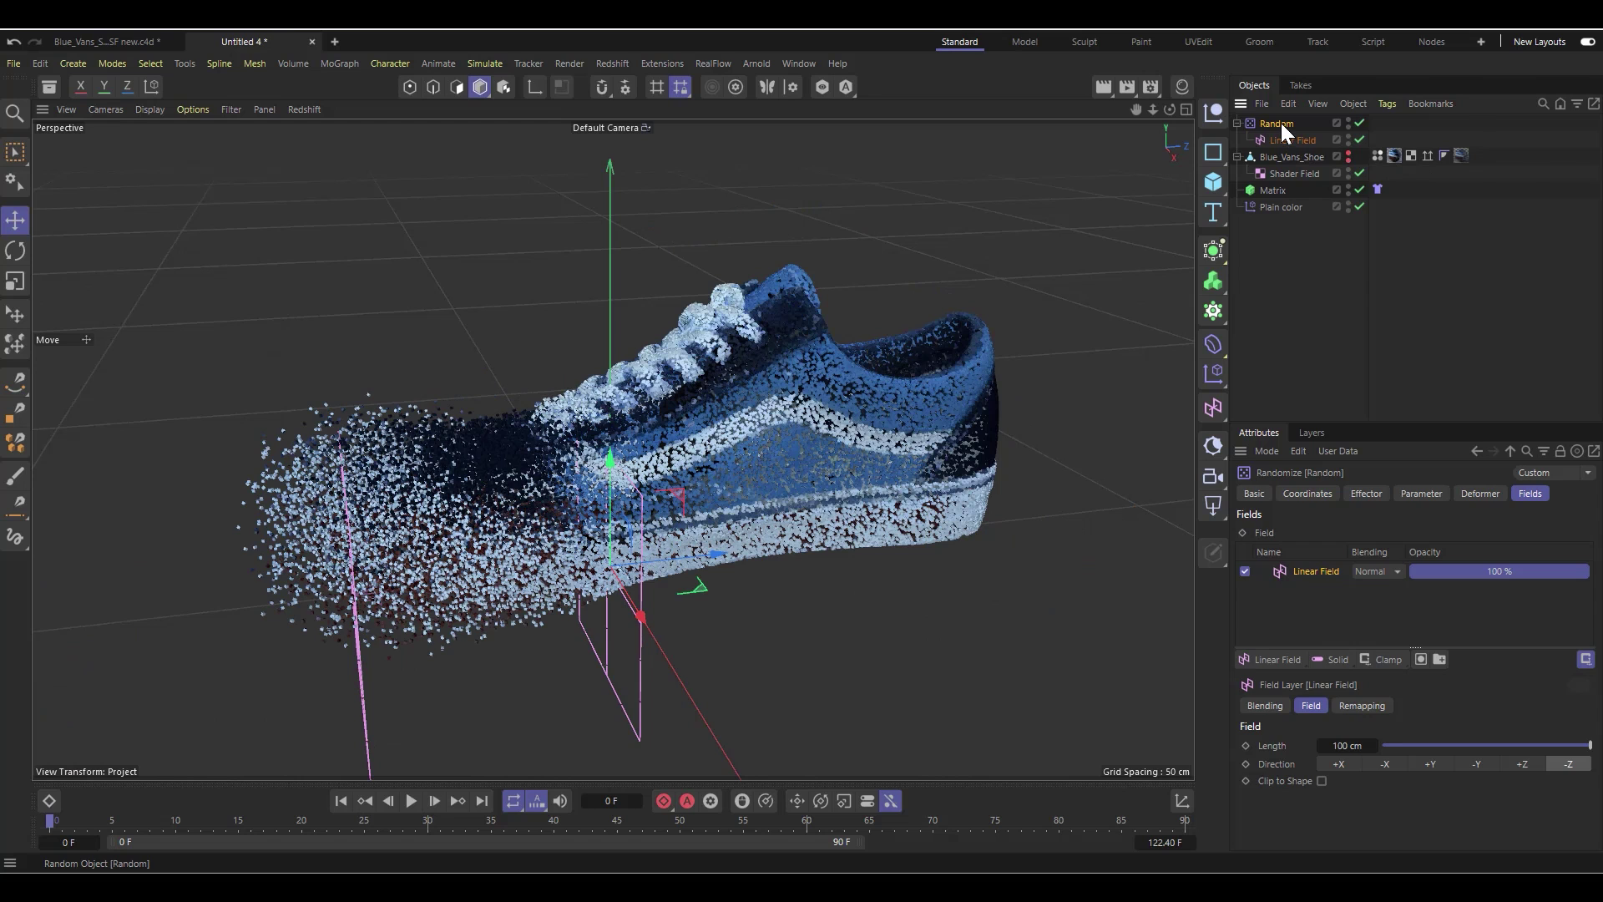
{"action": "key", "text": "Delete"}
{"action": "scroll", "coordinate": [543, 409], "scroll_direction": "down", "scroll_amount": 5}
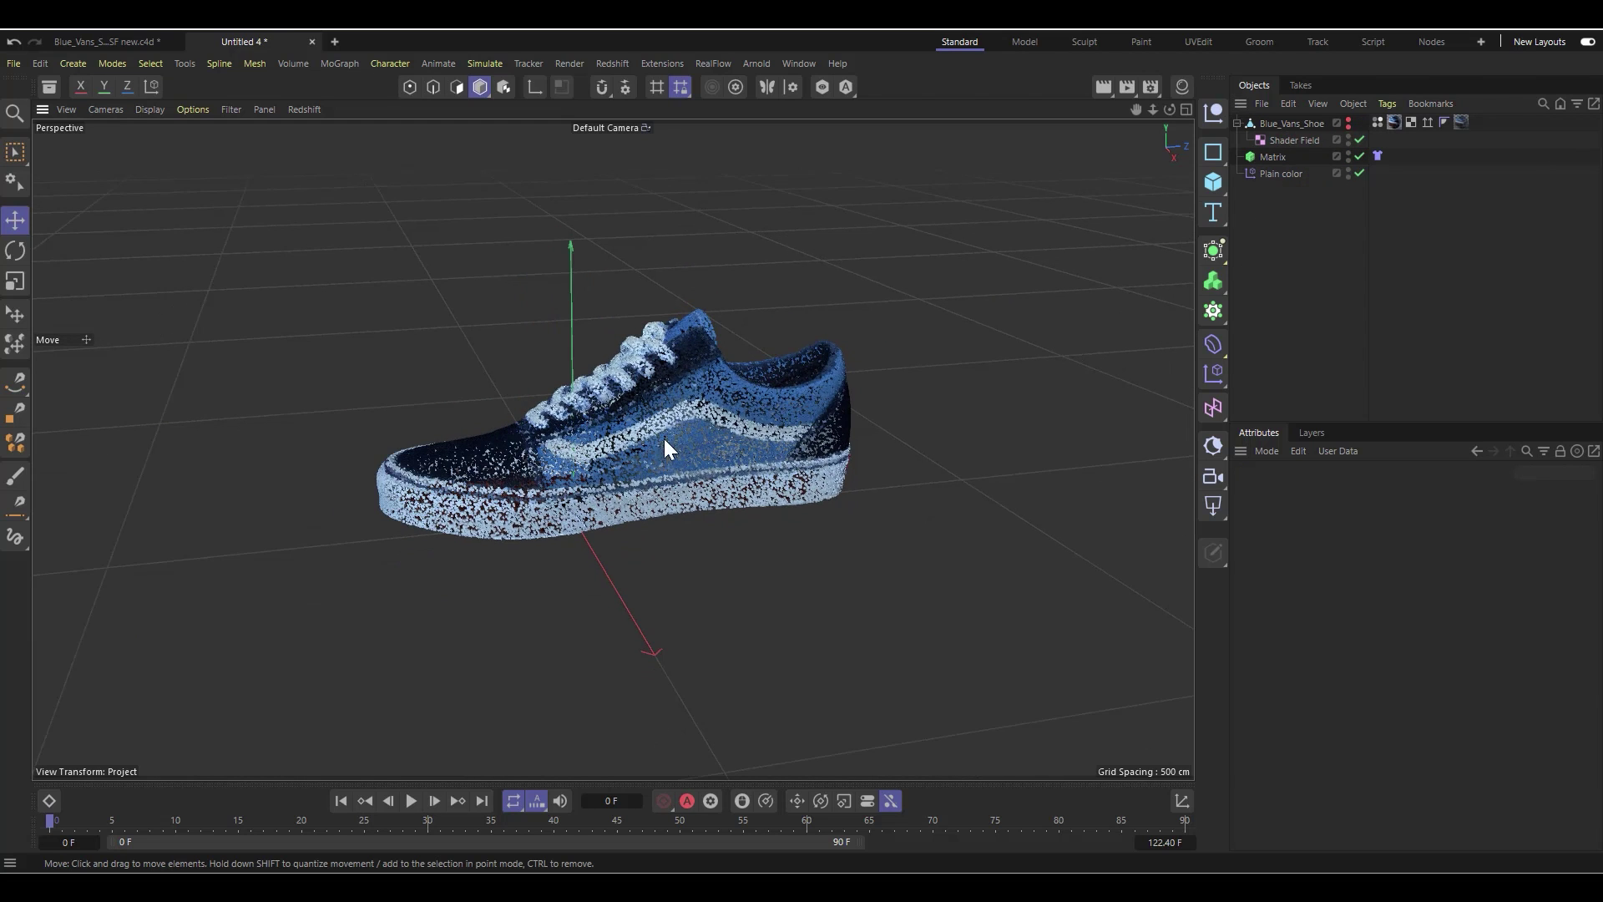
{"action": "scroll", "coordinate": [528, 522], "scroll_direction": "up", "scroll_amount": 3}
{"action": "scroll", "coordinate": [1054, 498], "scroll_direction": "up", "scroll_amount": 2}
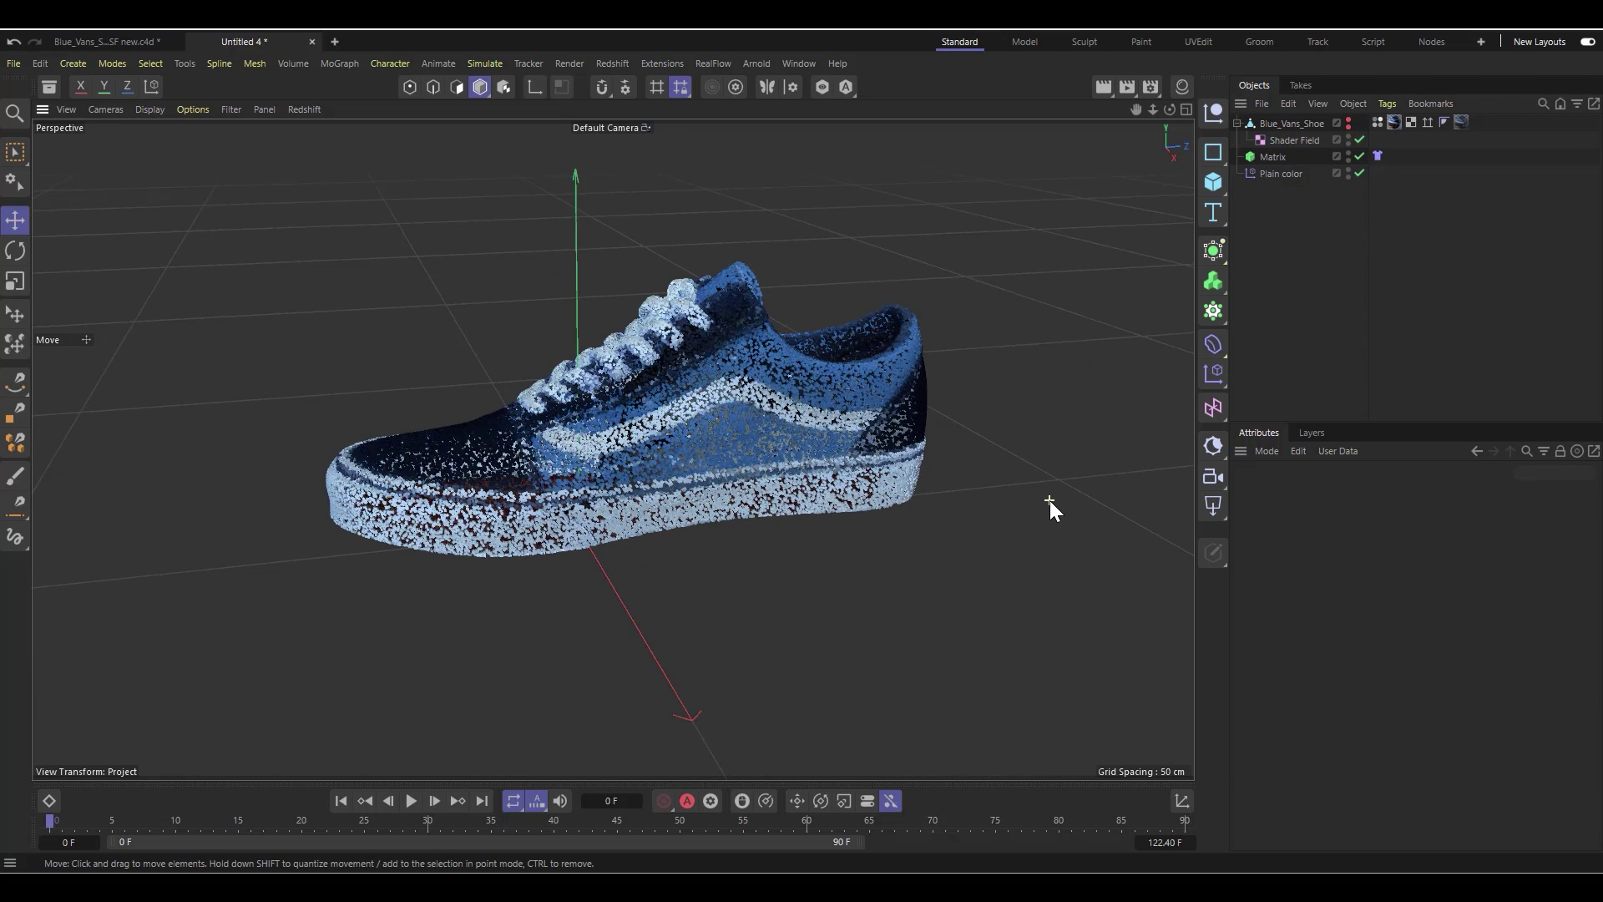
Step: Apply a Cloth simulation tag to the Matrix object
{"action": "right_click", "coordinate": [1271, 157]}
{"action": "left_click", "coordinate": [1259, 159]}
{"action": "left_click", "coordinate": [1259, 155]}
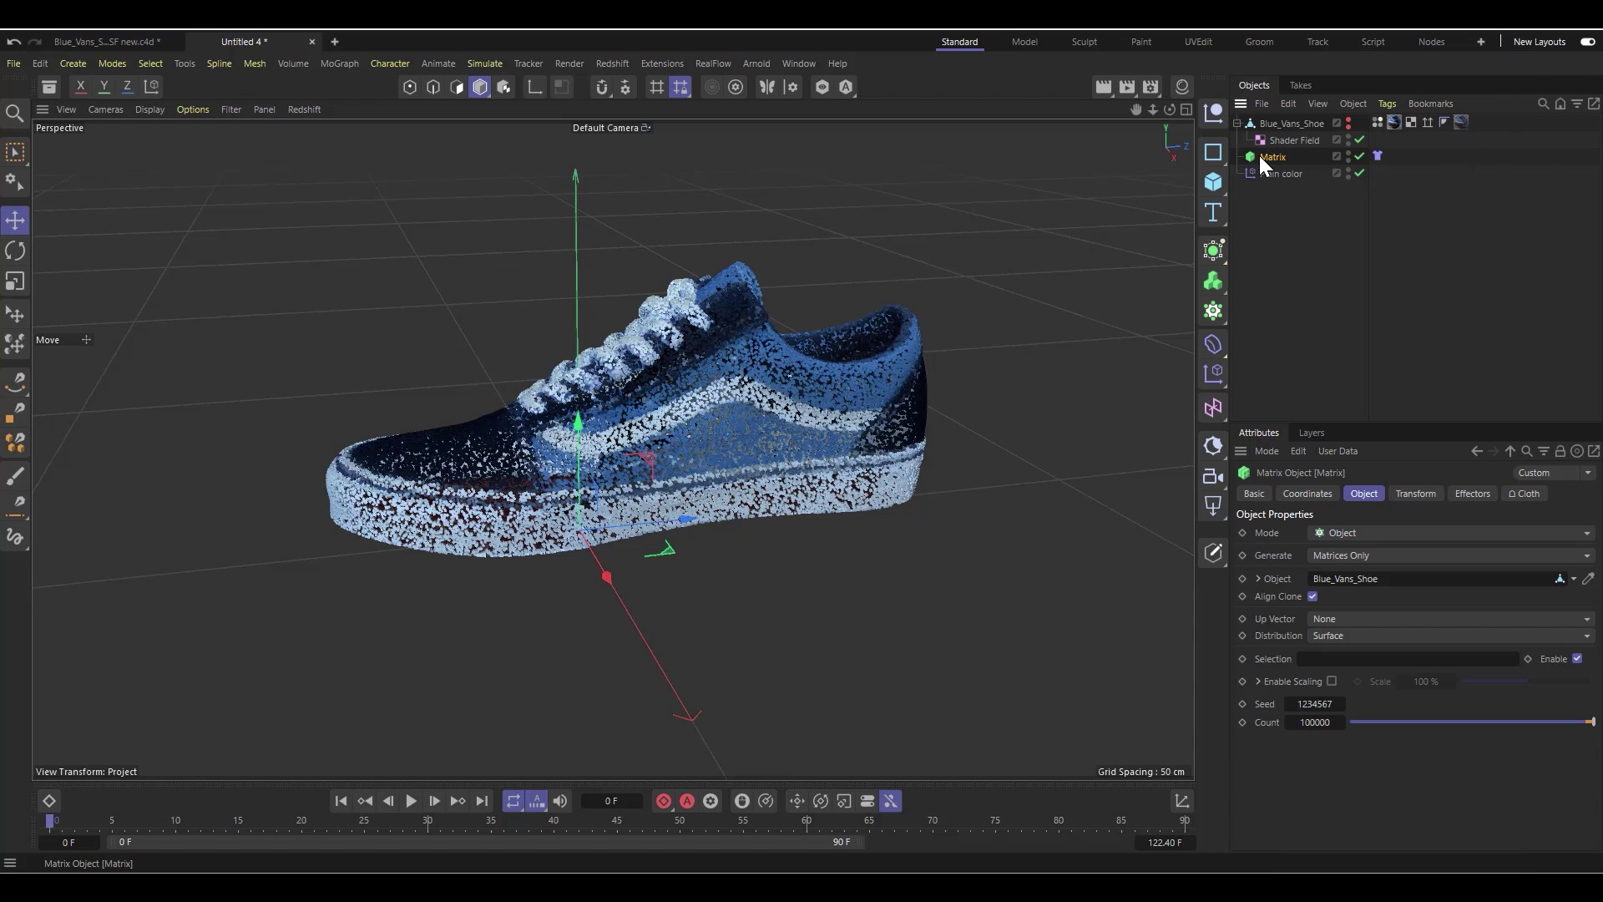
{"action": "right_click", "coordinate": [1266, 157]}
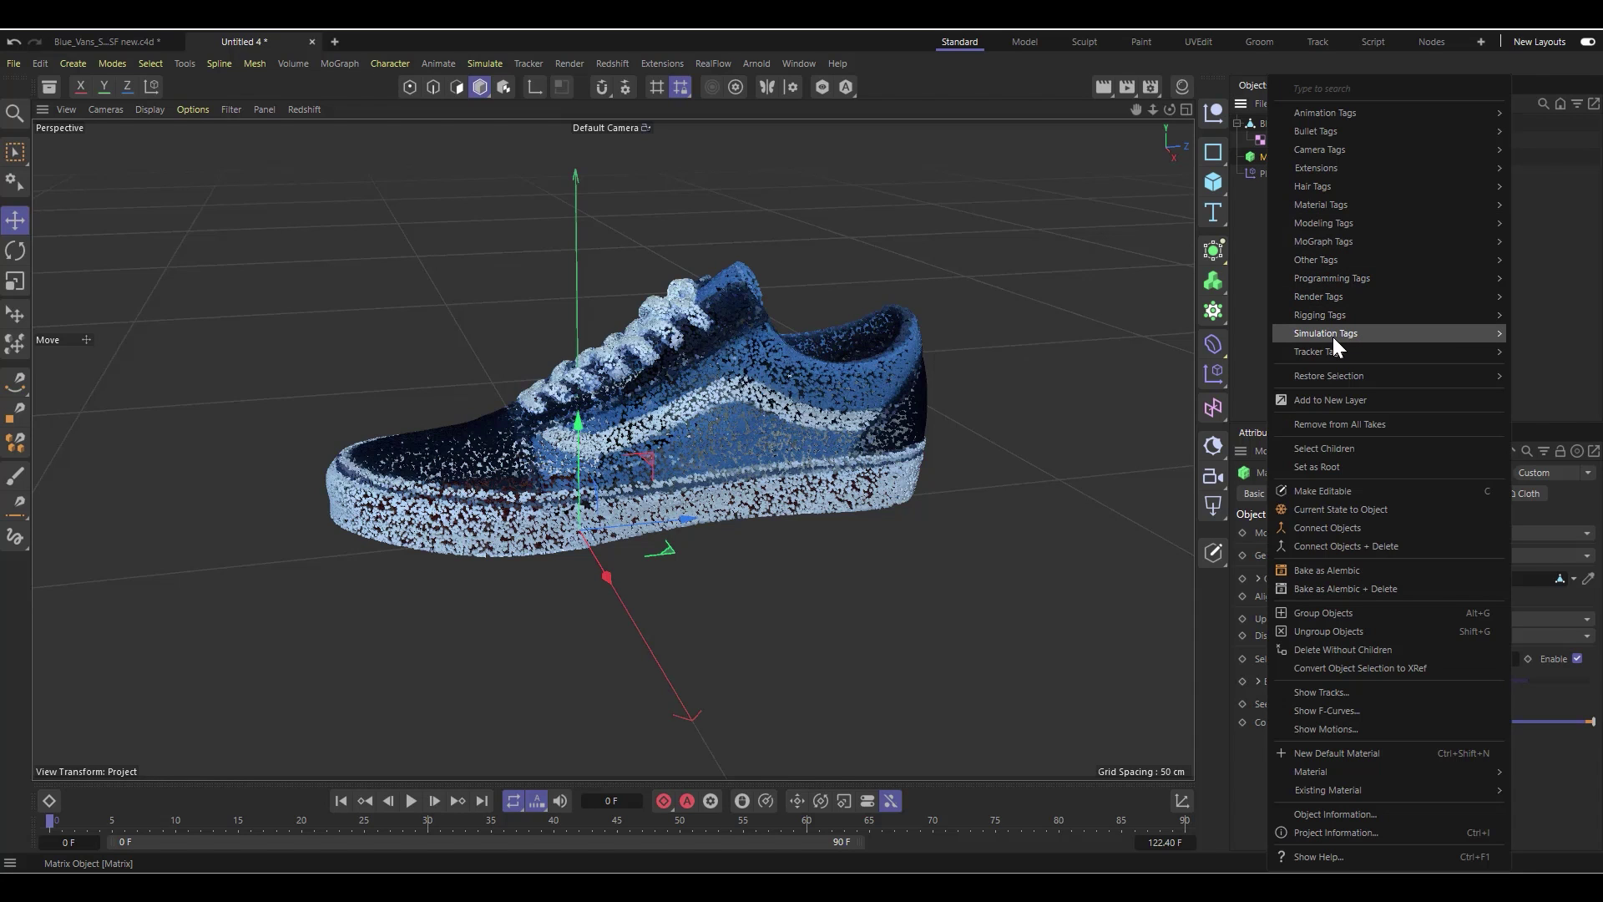
{"action": "mouse_move", "coordinate": [1337, 332]}
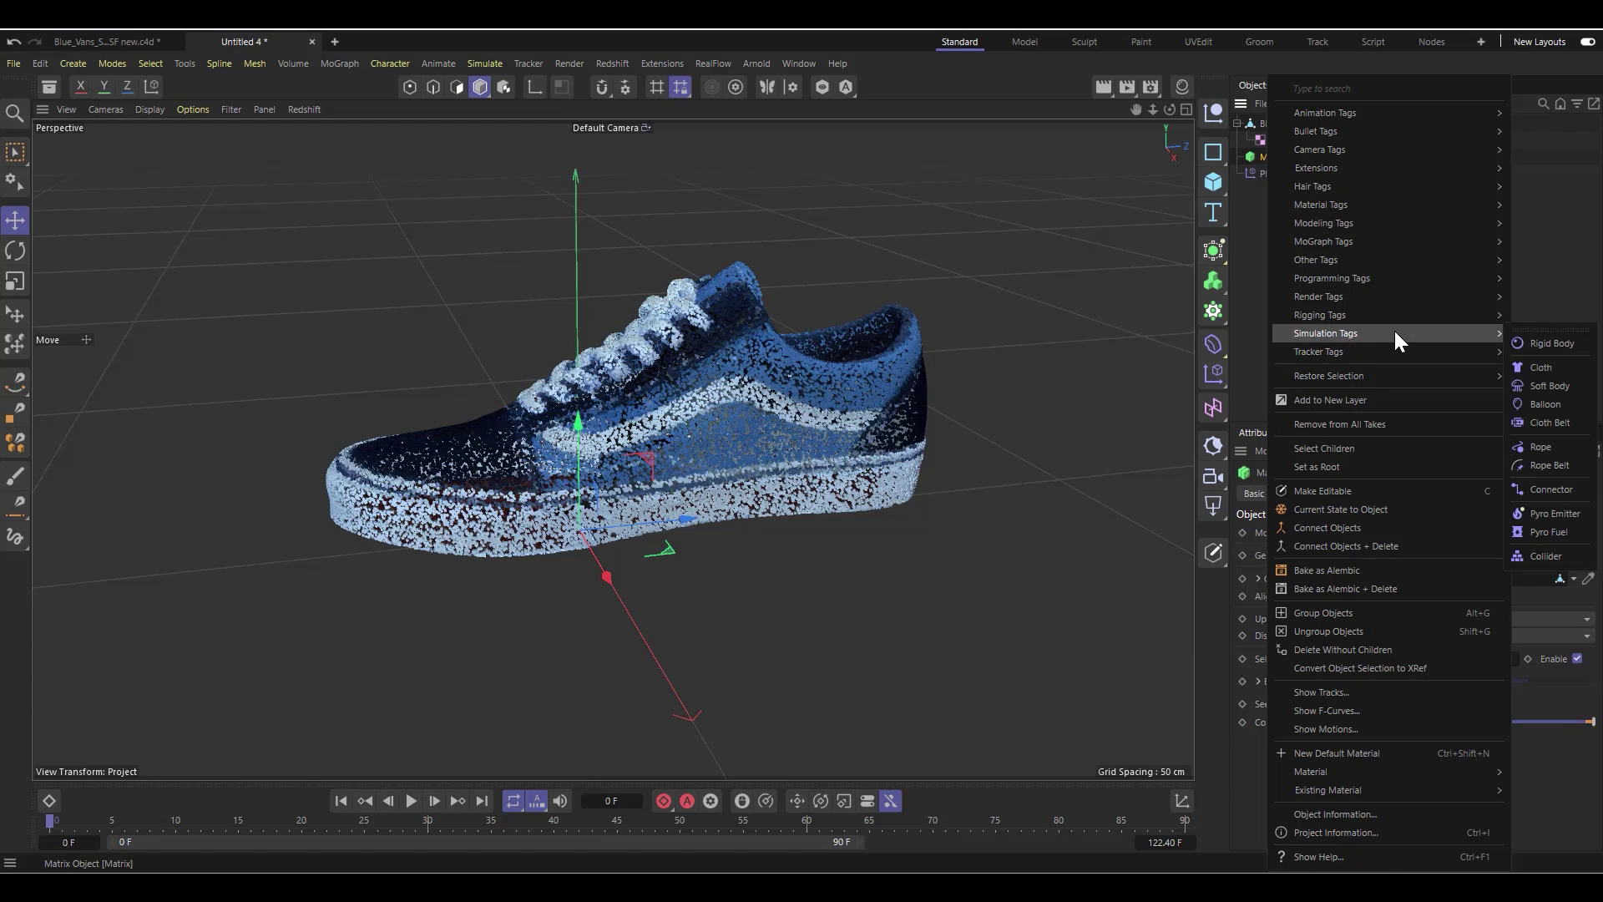
{"action": "left_click", "coordinate": [1545, 369]}
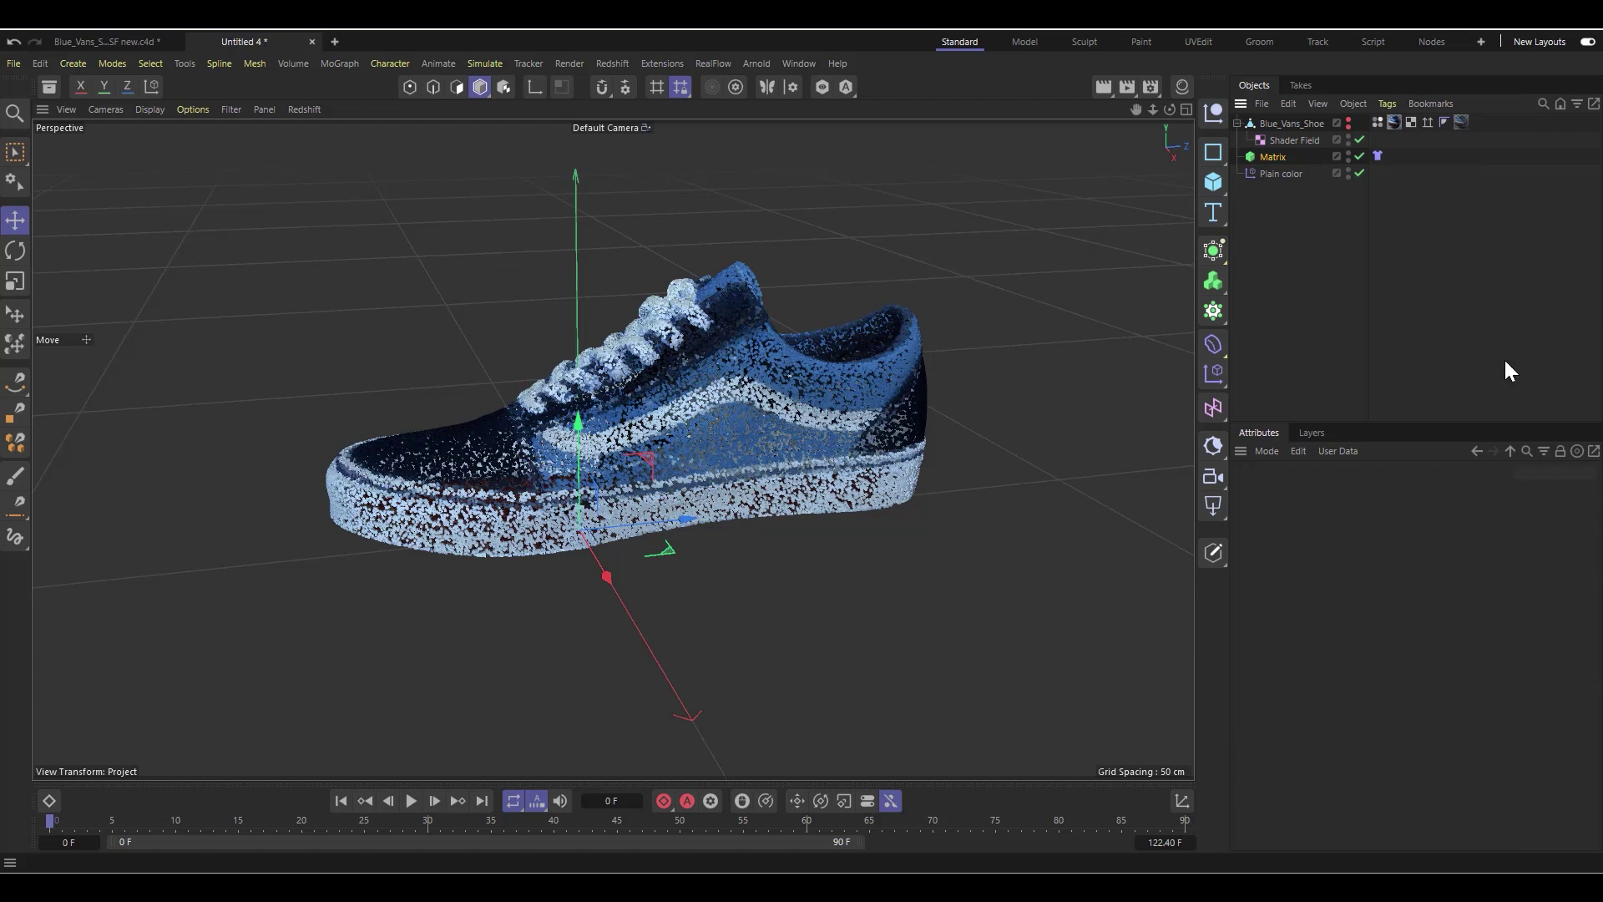
Step: Play the simulation briefly to check the Matrix particles, and return to the start of the animation
{"action": "left_click", "coordinate": [410, 800]}
{"action": "left_click", "coordinate": [410, 801]}
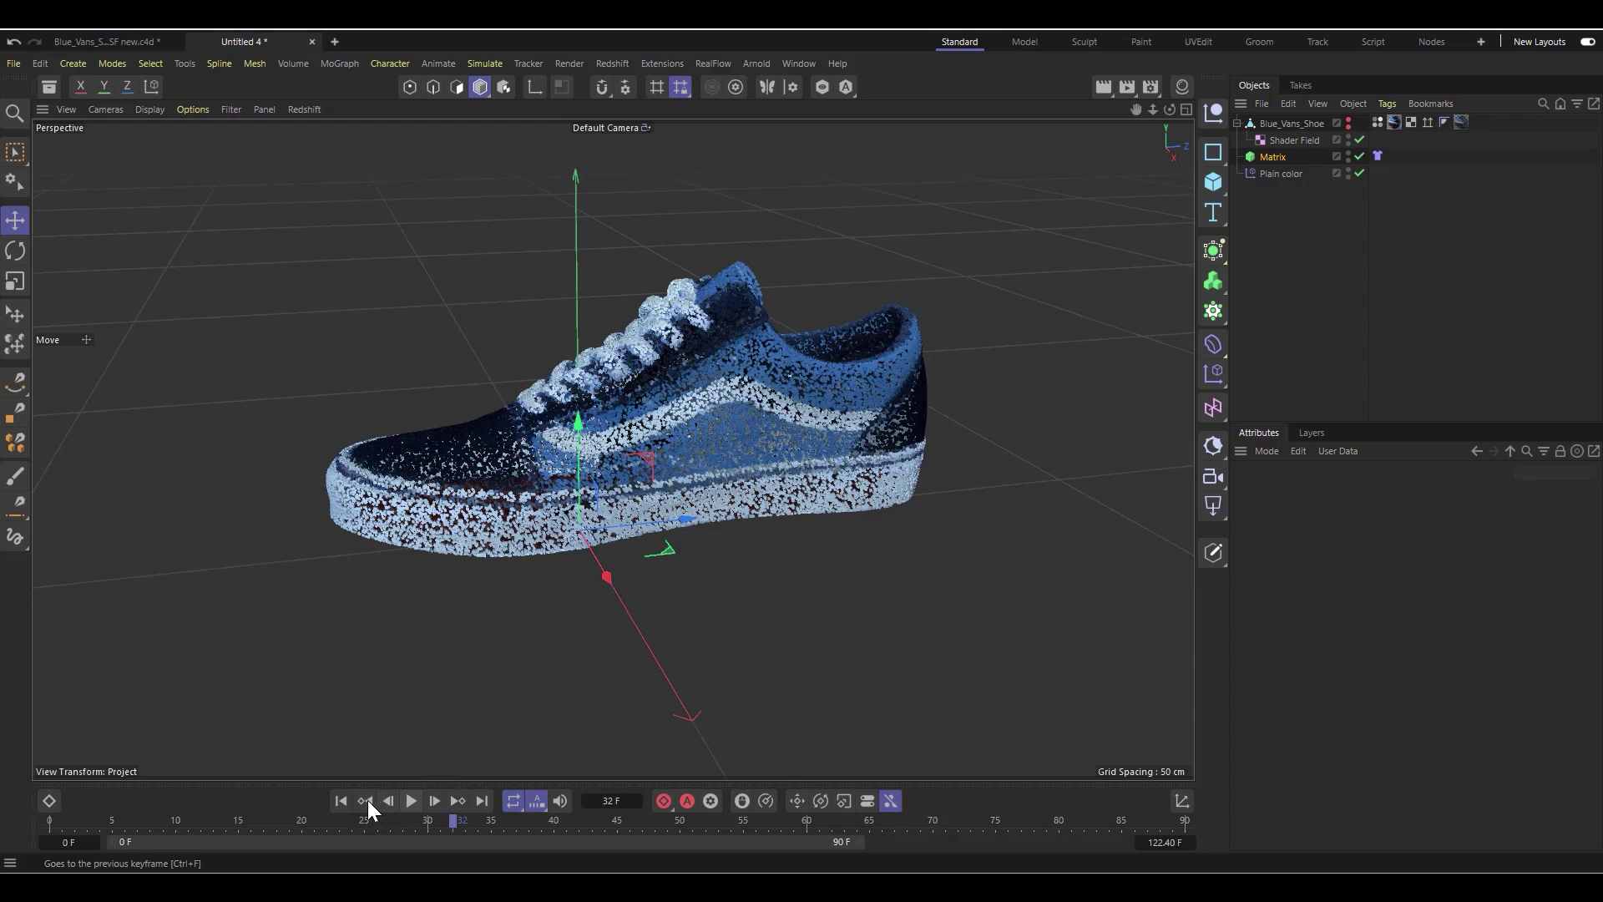
{"action": "left_click", "coordinate": [340, 800]}
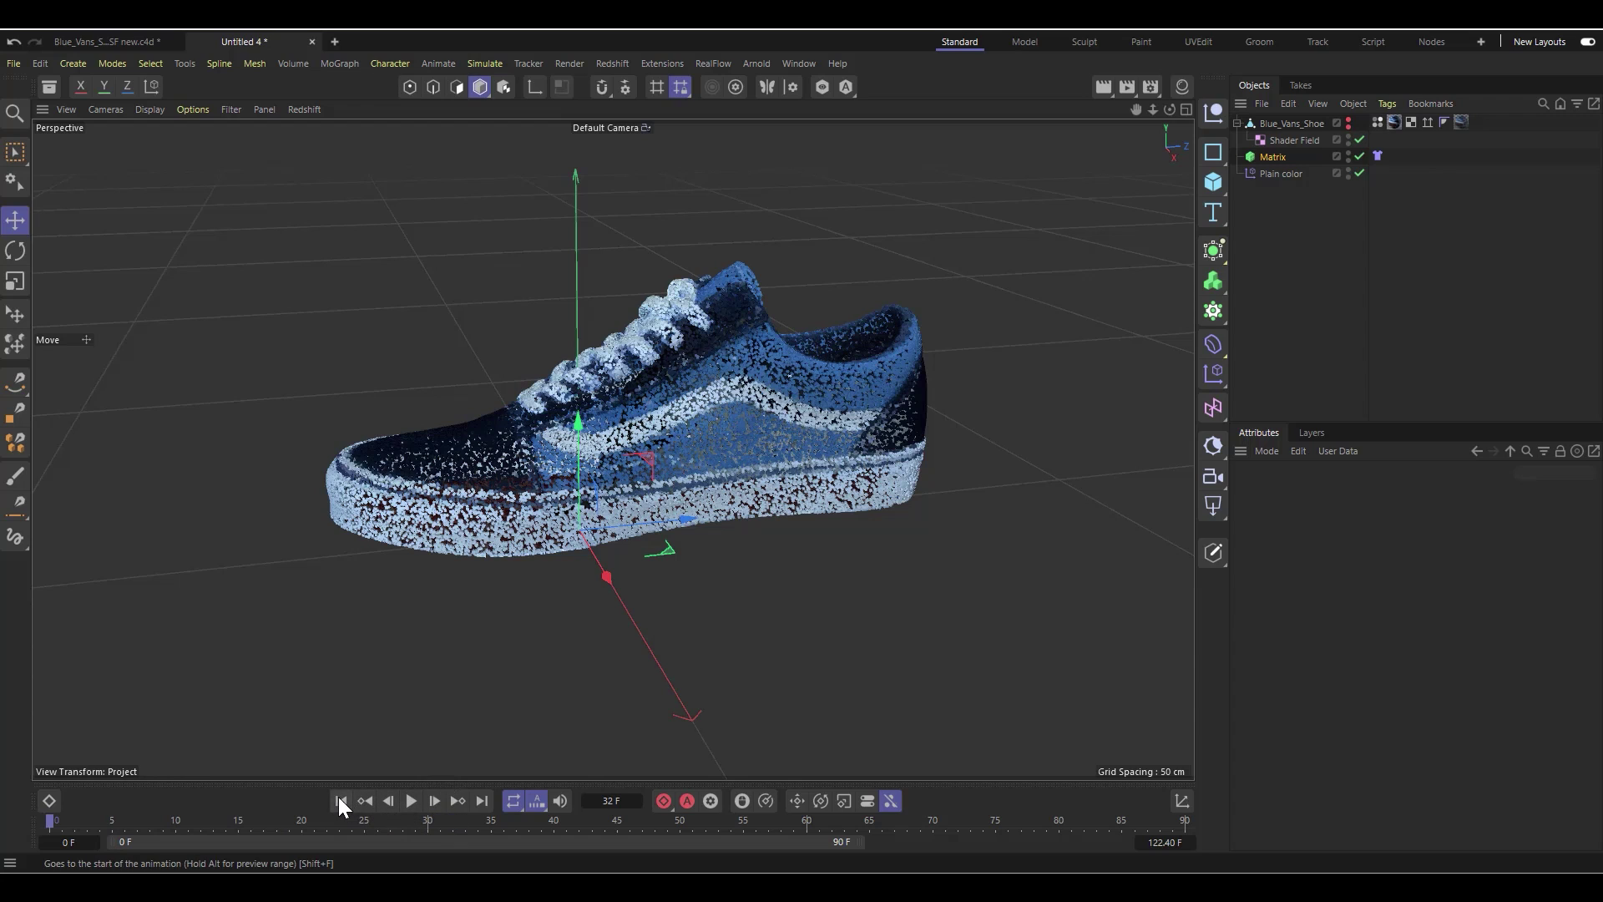
Step: Add a Turbulence force to the scene with a Strength of 80 cm and a Scale of 39.74 %
{"action": "left_click", "coordinate": [1376, 156]}
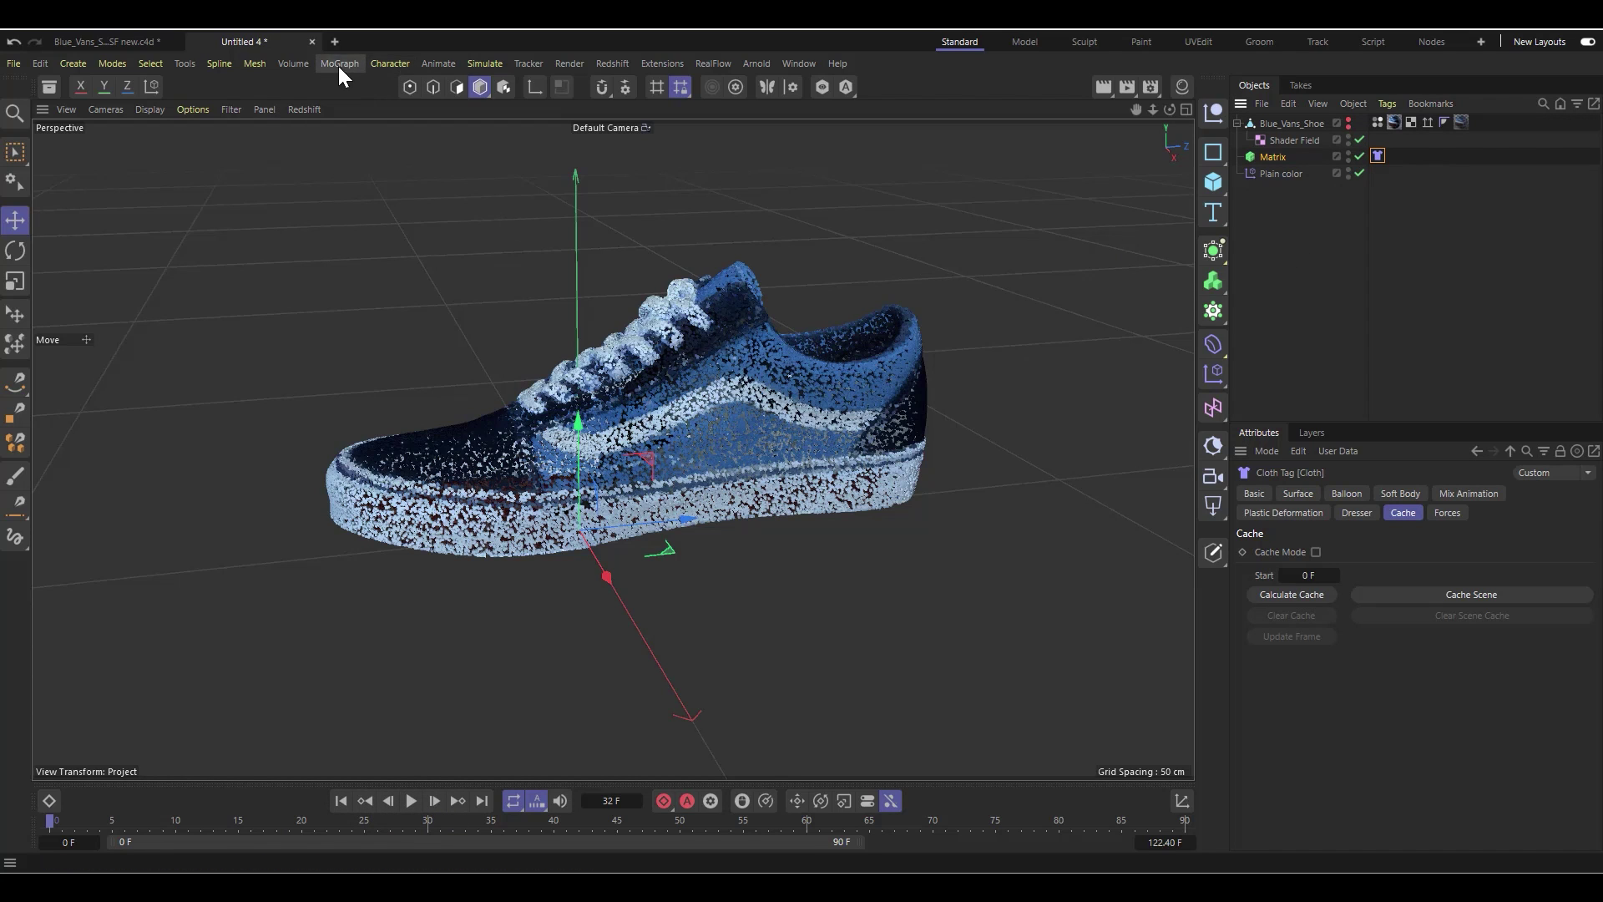
{"action": "left_click", "coordinate": [484, 63]}
{"action": "mouse_move", "coordinate": [501, 94]}
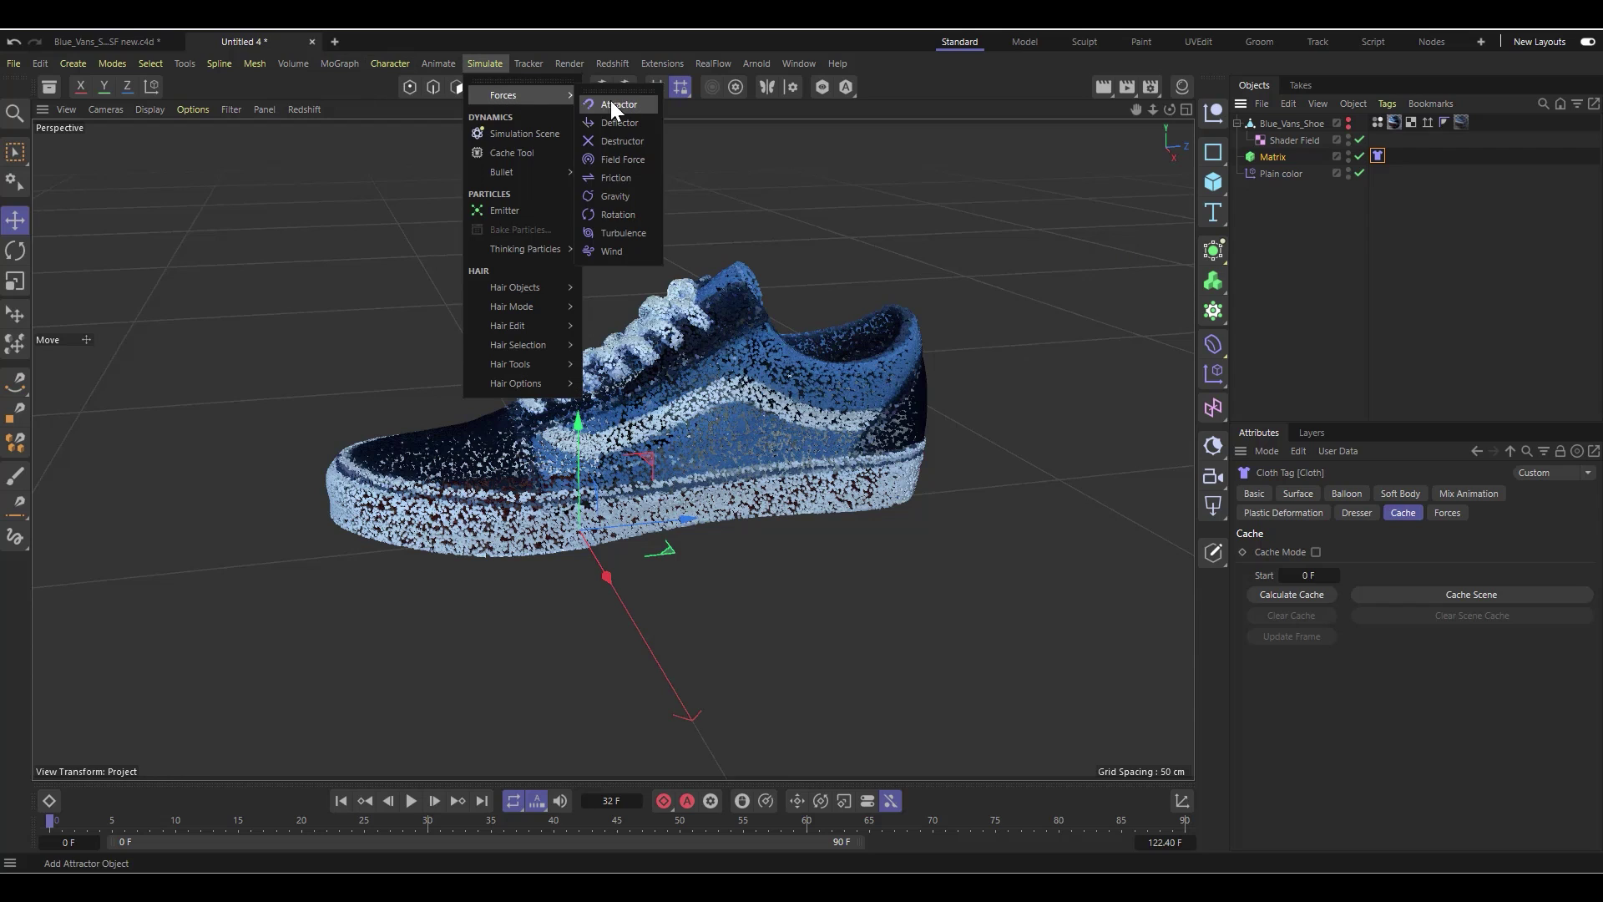
{"action": "left_click", "coordinate": [620, 232]}
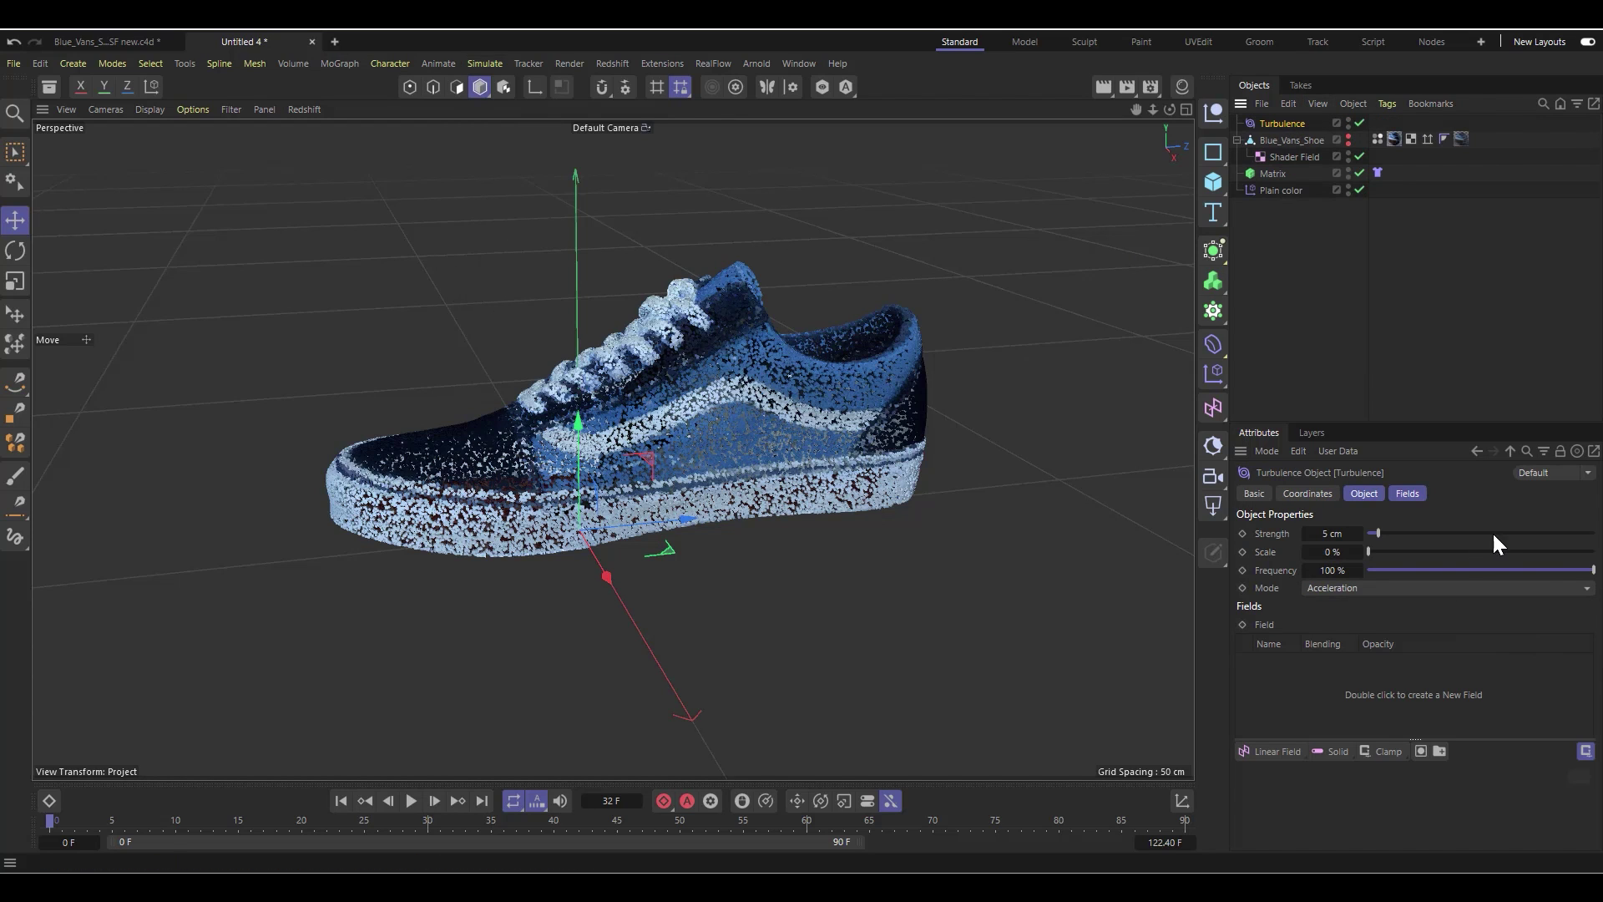
{"action": "left_click_drag", "start_coordinate": [1494, 535], "coordinate": [1550, 537]}
{"action": "left_click", "coordinate": [1439, 552]}
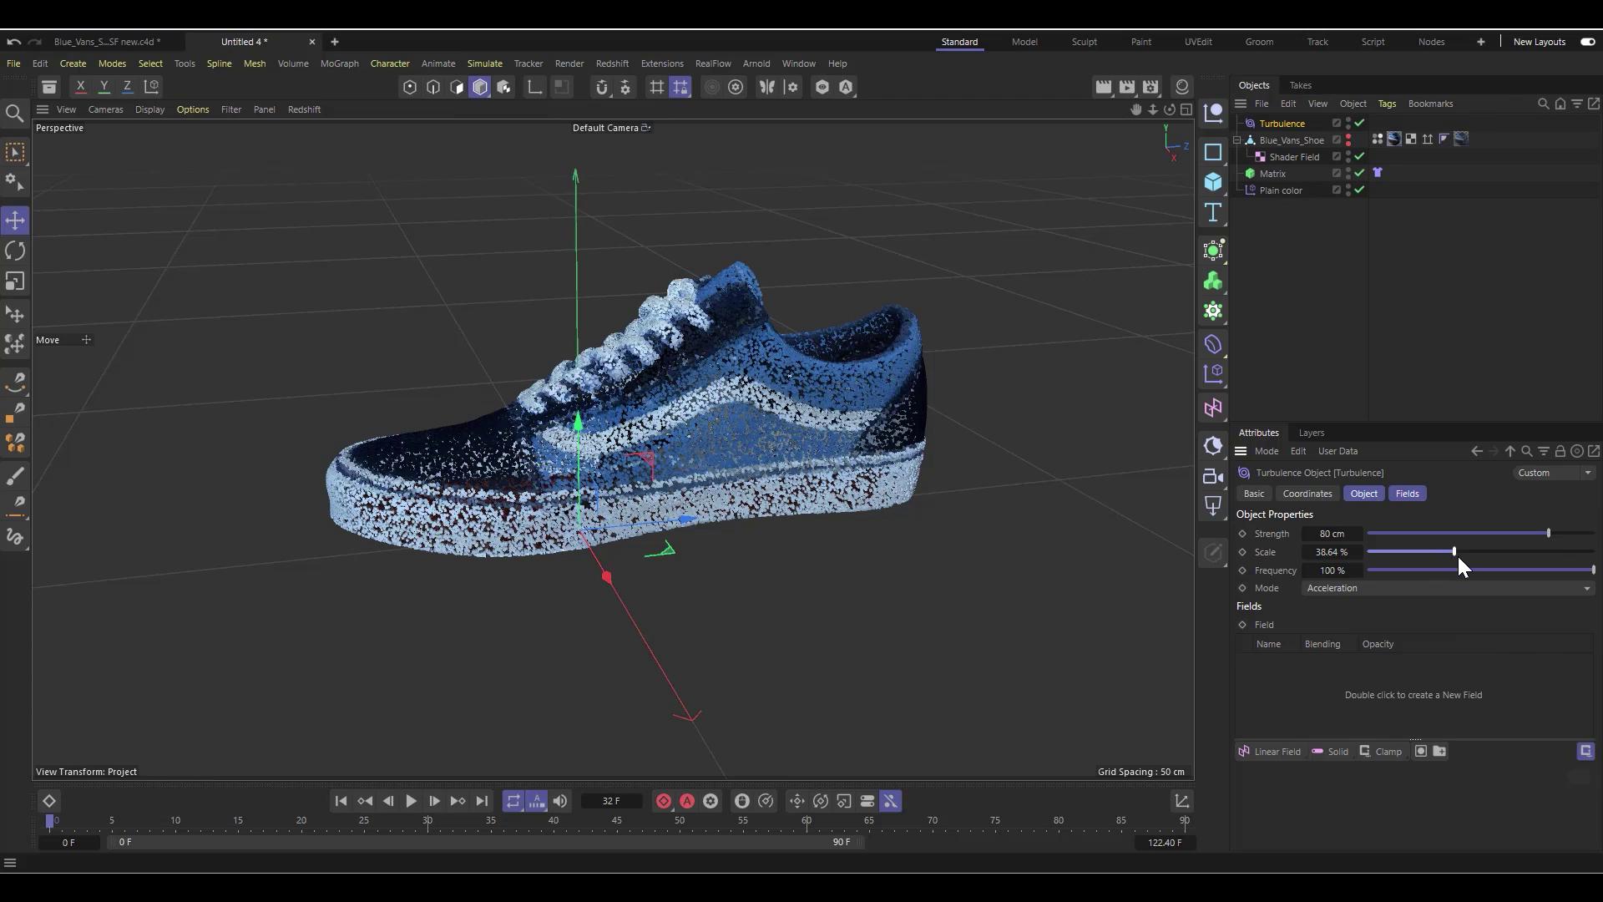
{"action": "left_click_drag", "start_coordinate": [1460, 566], "coordinate": [1463, 566]}
Step: Play the simulation to check how the turbulence scatters the shoe's Matrix particles, replaying it from the first frame
{"action": "left_click", "coordinate": [412, 801]}
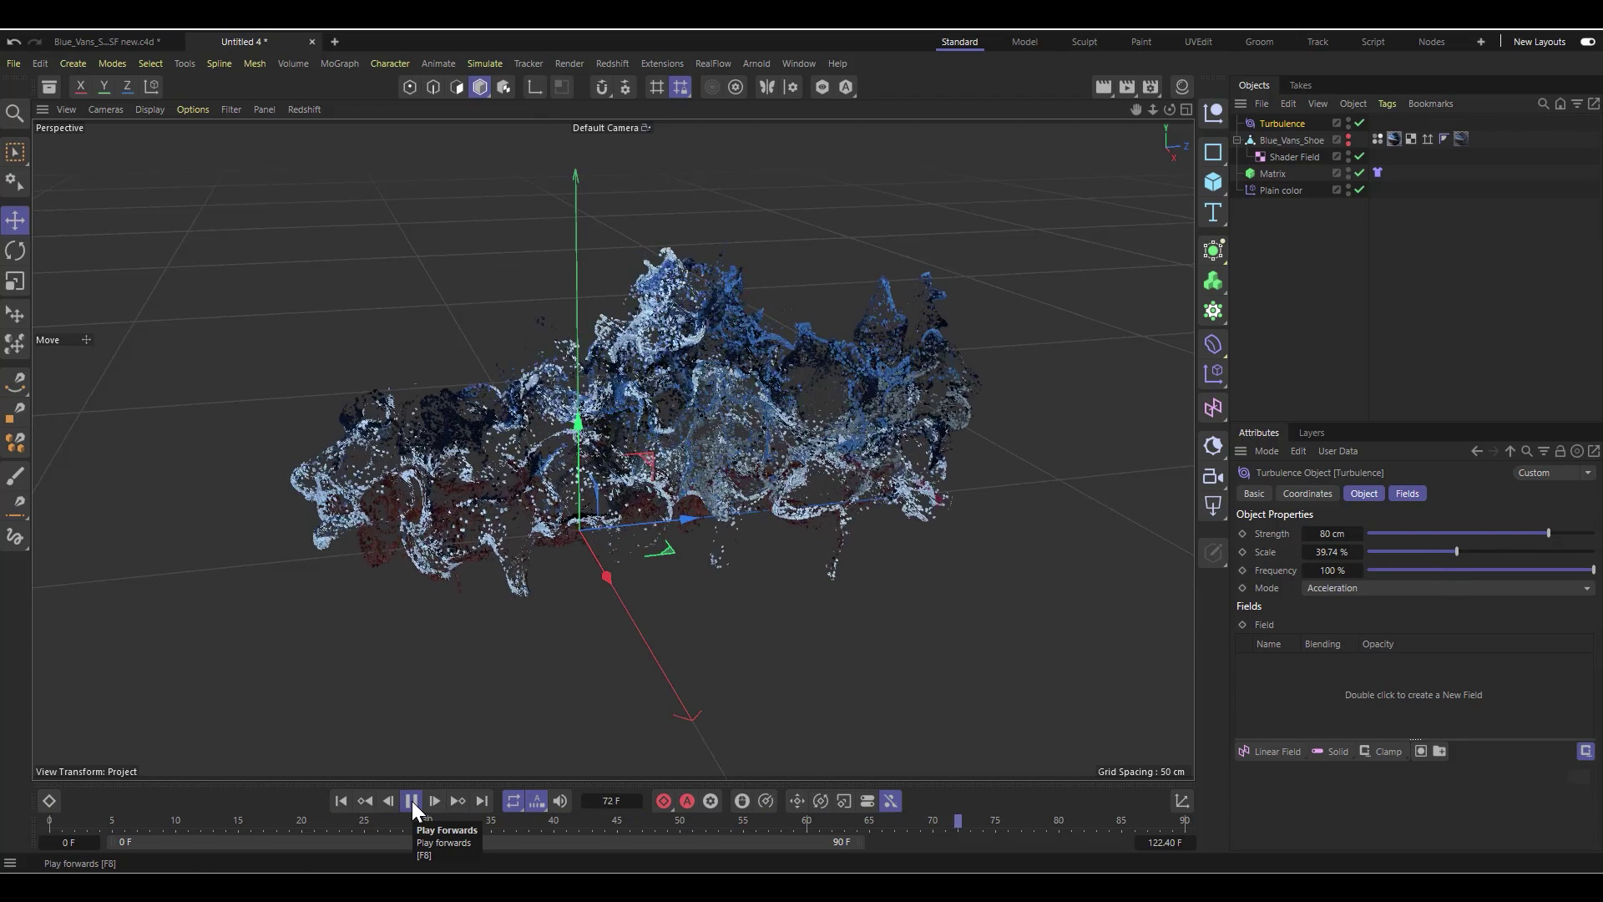
{"action": "left_click", "coordinate": [412, 803]}
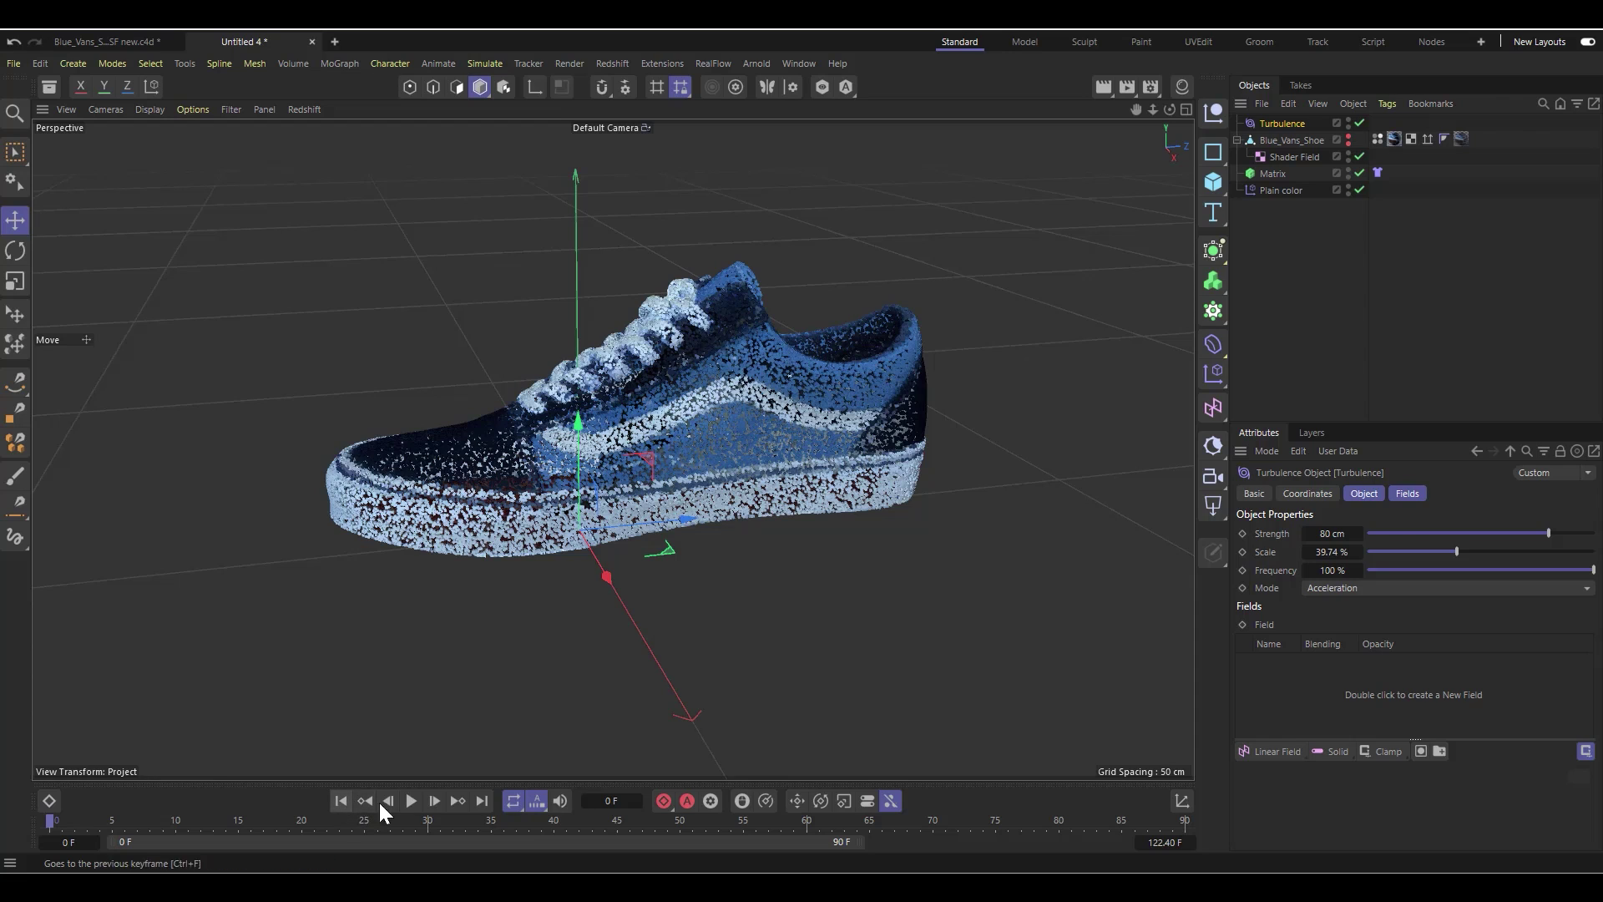
{"action": "left_click", "coordinate": [411, 802]}
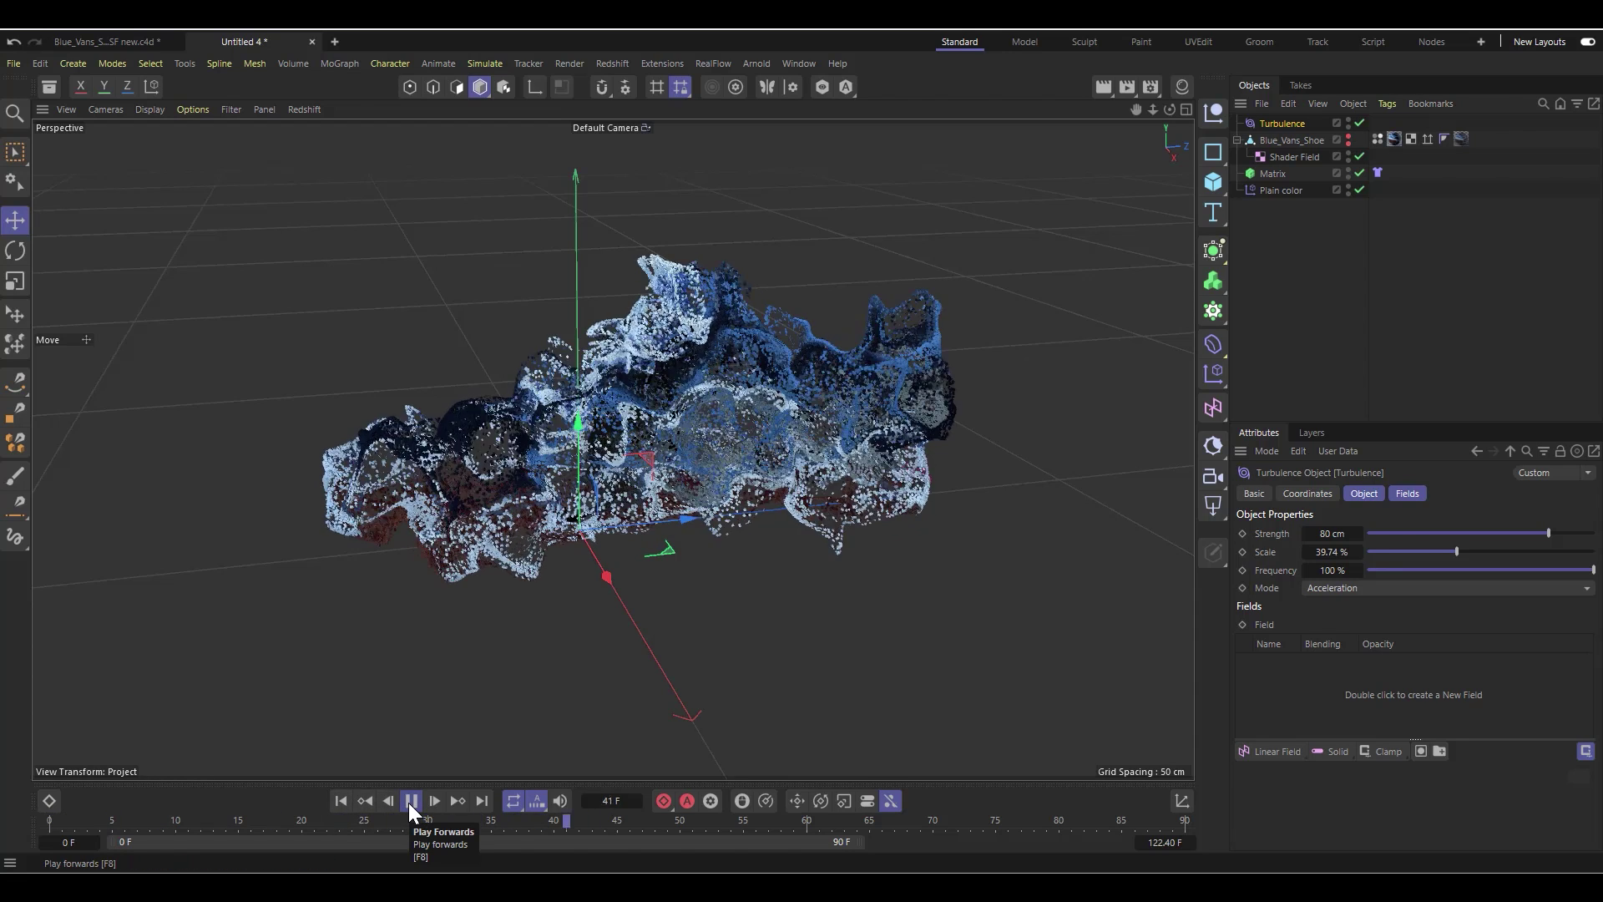
{"action": "left_click", "coordinate": [412, 803]}
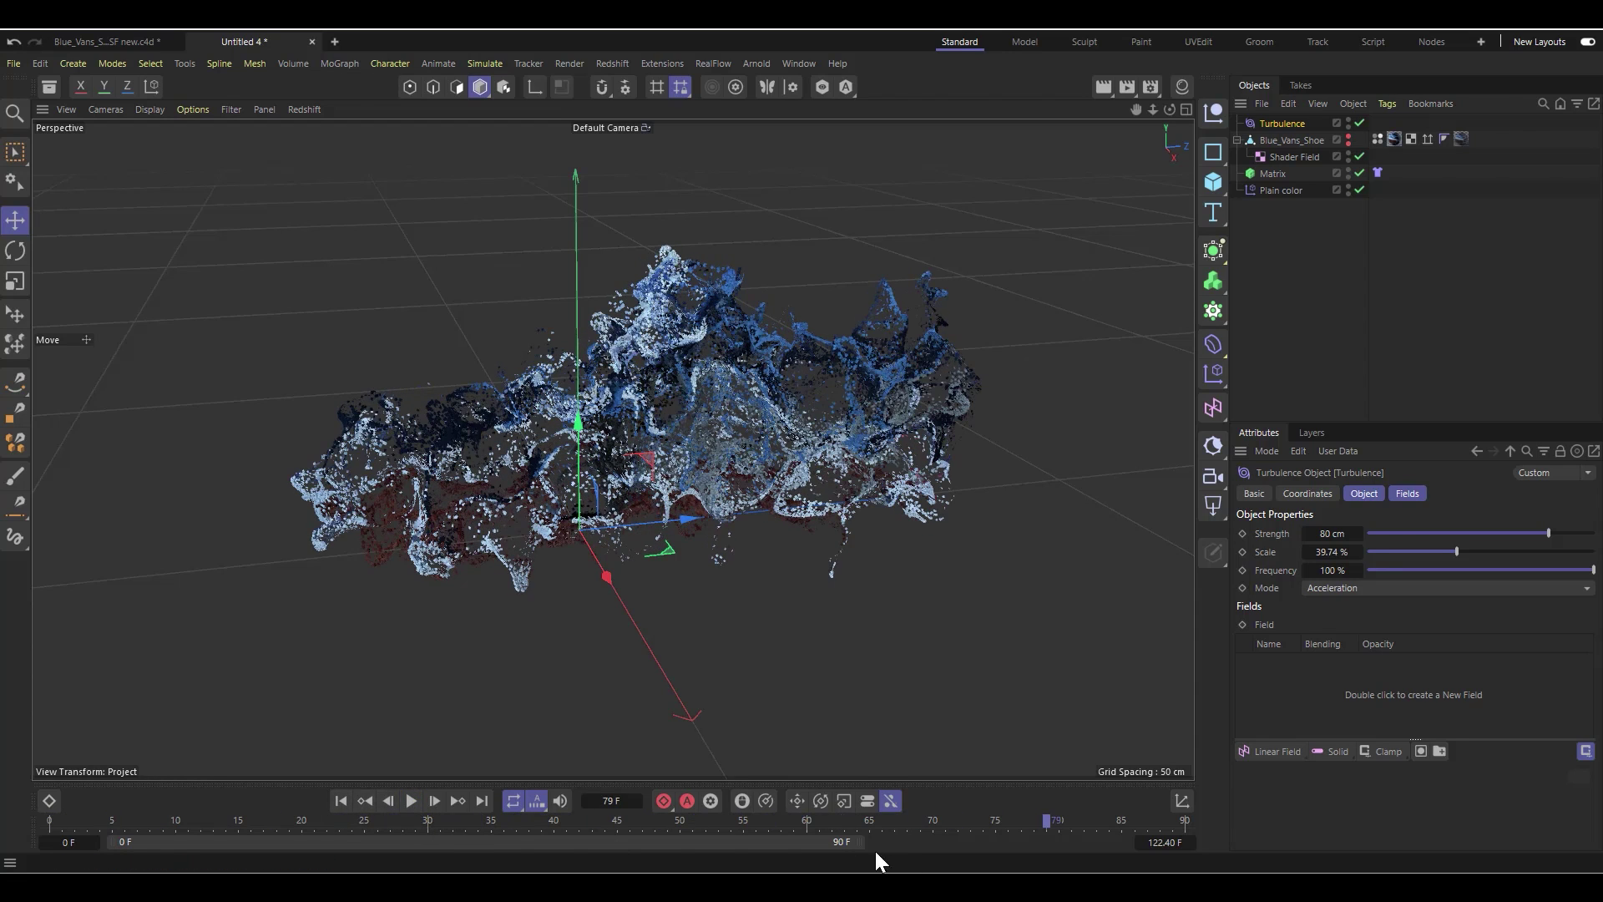
Step: Extend the preview range to the end of the project and set the animation length to 400 frames
{"action": "left_click_drag", "start_coordinate": [859, 842], "coordinate": [1256, 848]}
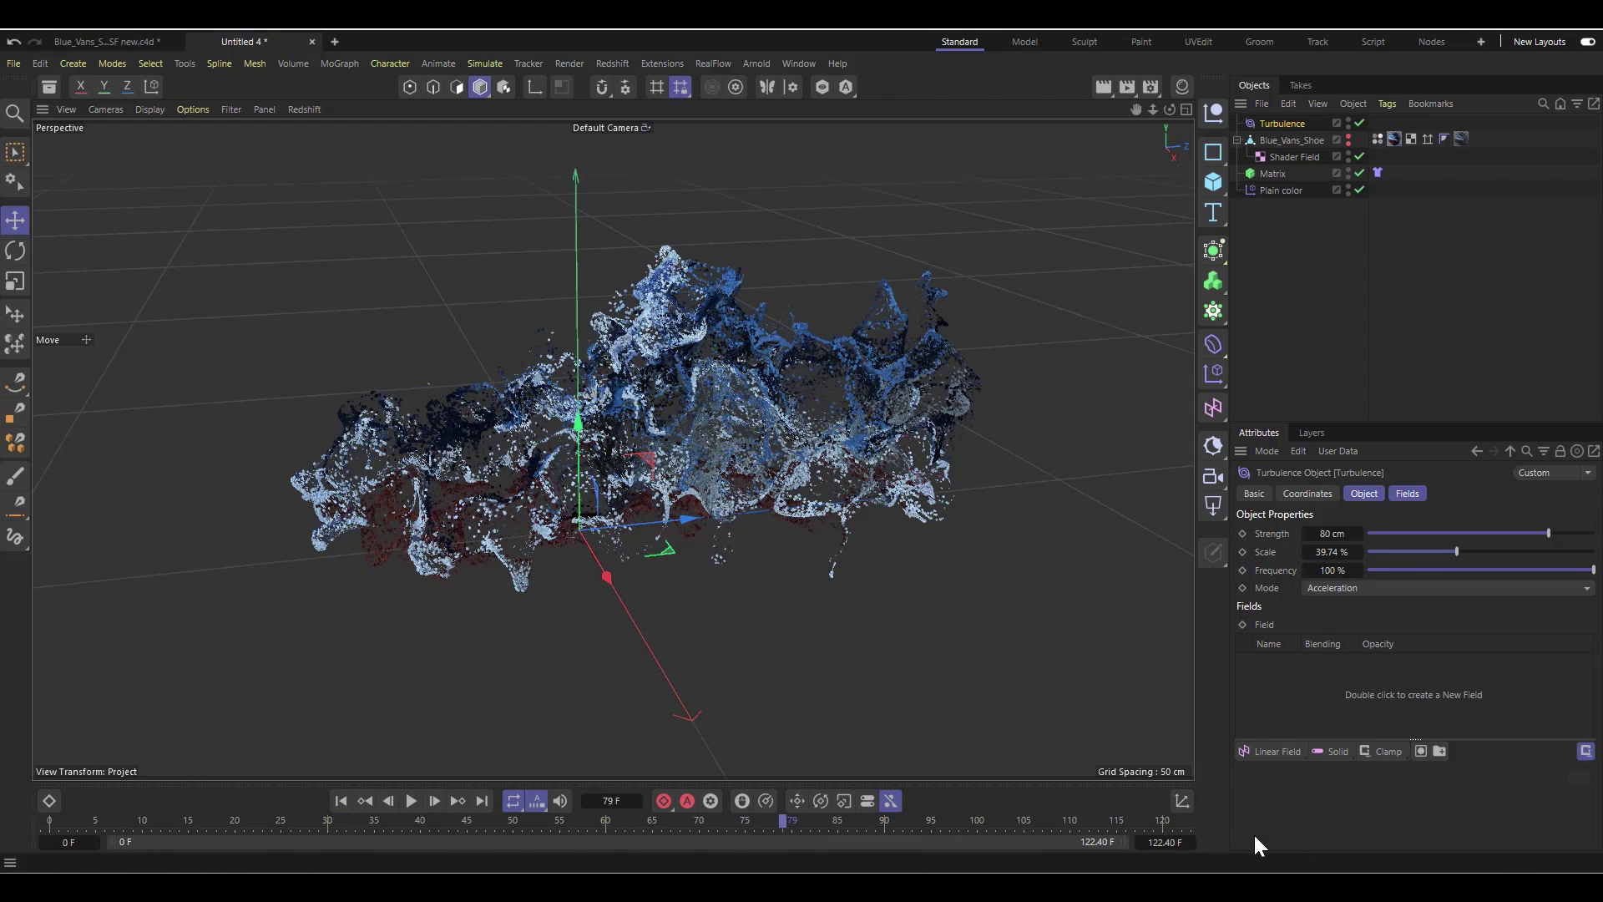
{"action": "double_click", "coordinate": [1157, 841]}
{"action": "type", "text": "400"}
{"action": "key", "text": "Return"}
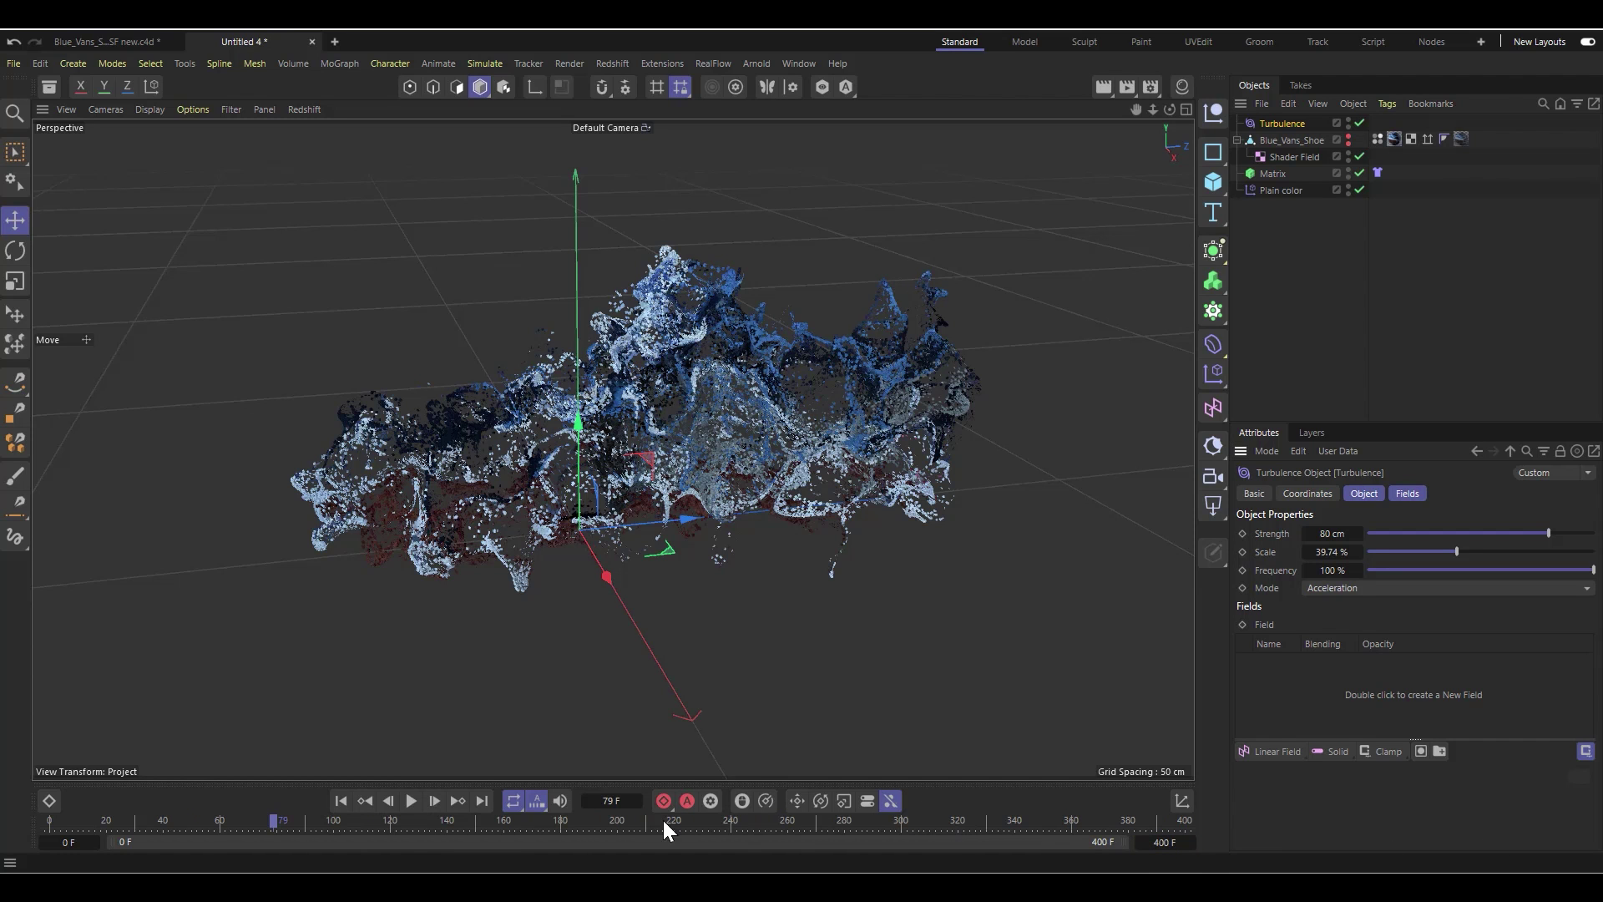
Step: Play the turbulent particle simulation over the longer timeline, and return to the start of the animation
{"action": "left_click", "coordinate": [341, 802]}
{"action": "left_click", "coordinate": [412, 801]}
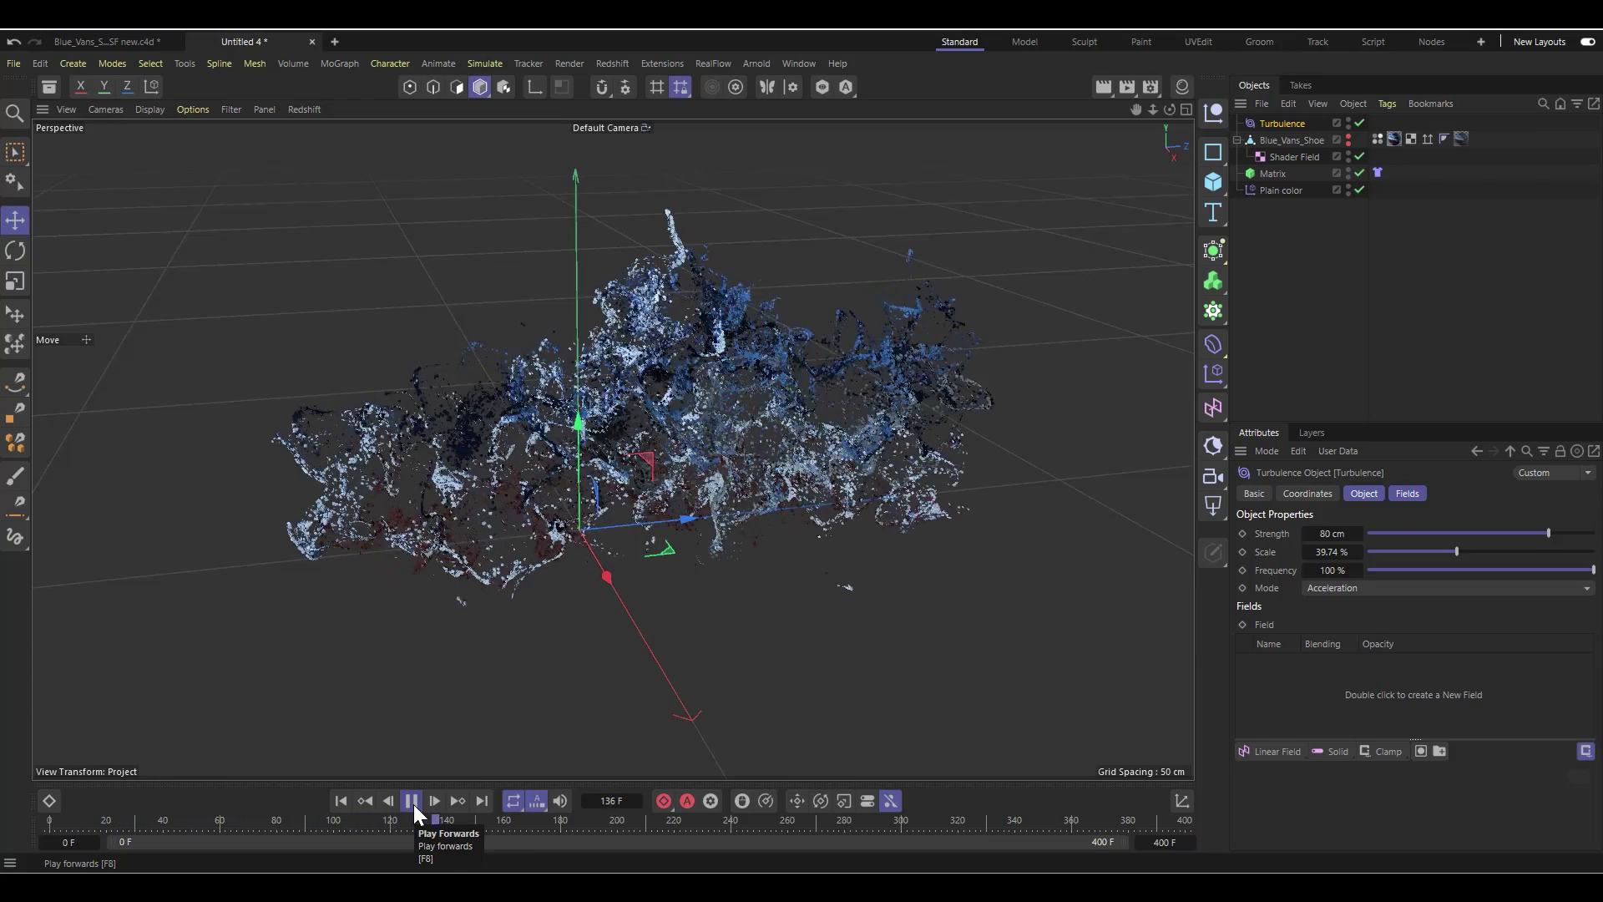
{"action": "left_click", "coordinate": [412, 802]}
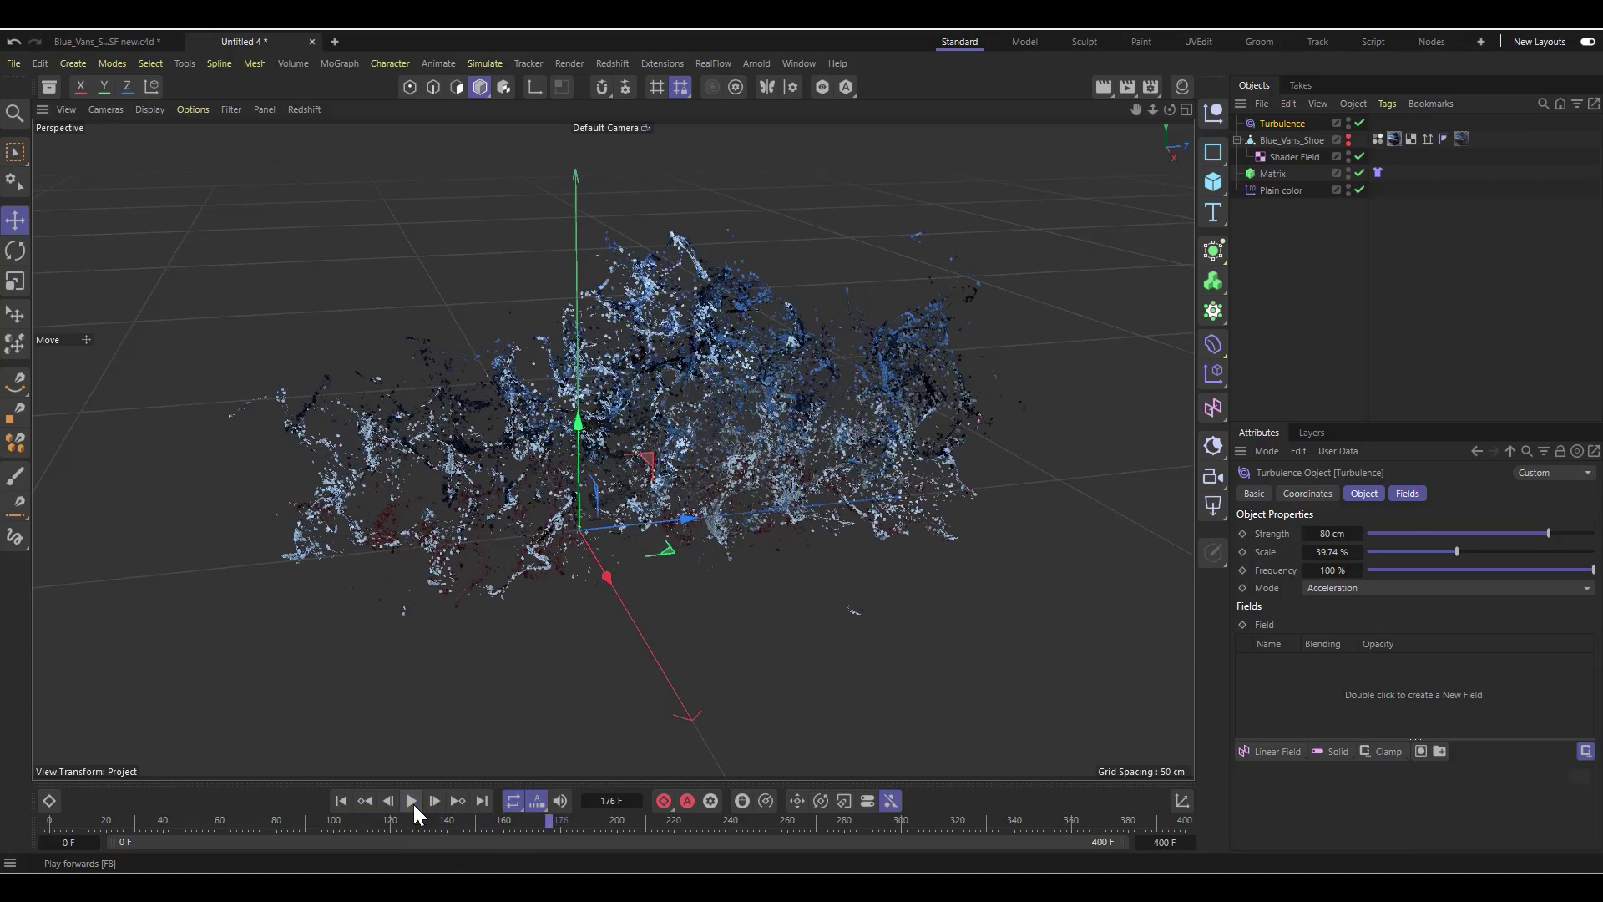
{"action": "left_click", "coordinate": [341, 802]}
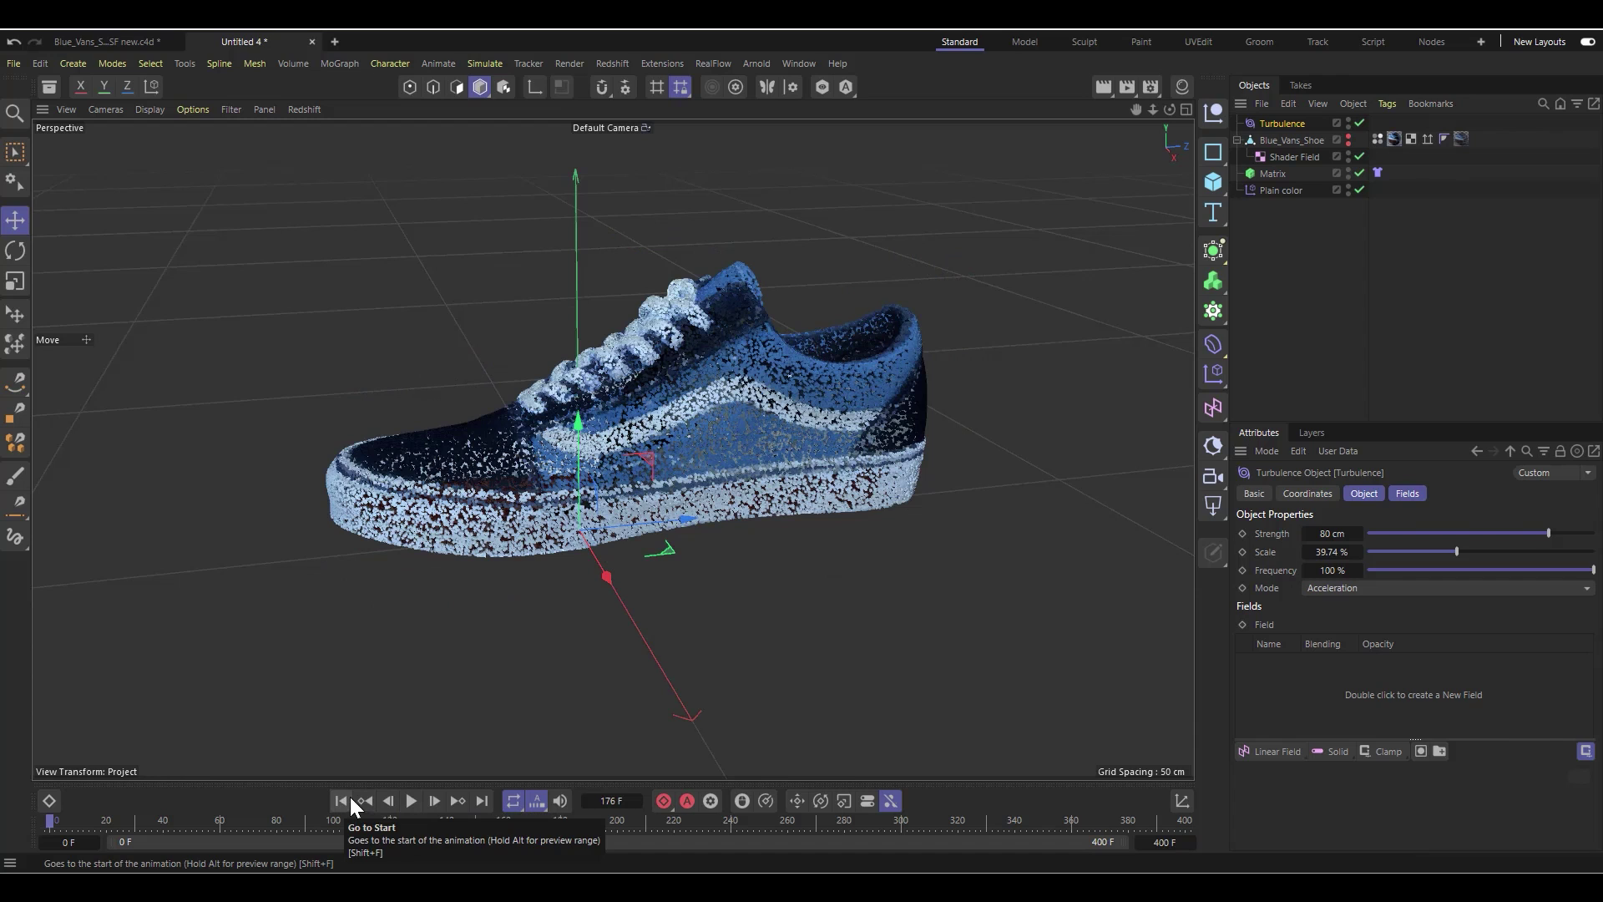
Step: Add a Gravity force and rotate it about its X axis so that it pulls horizontally toward the shoe's toe
{"action": "left_click", "coordinate": [487, 63]}
{"action": "mouse_move", "coordinate": [541, 97]}
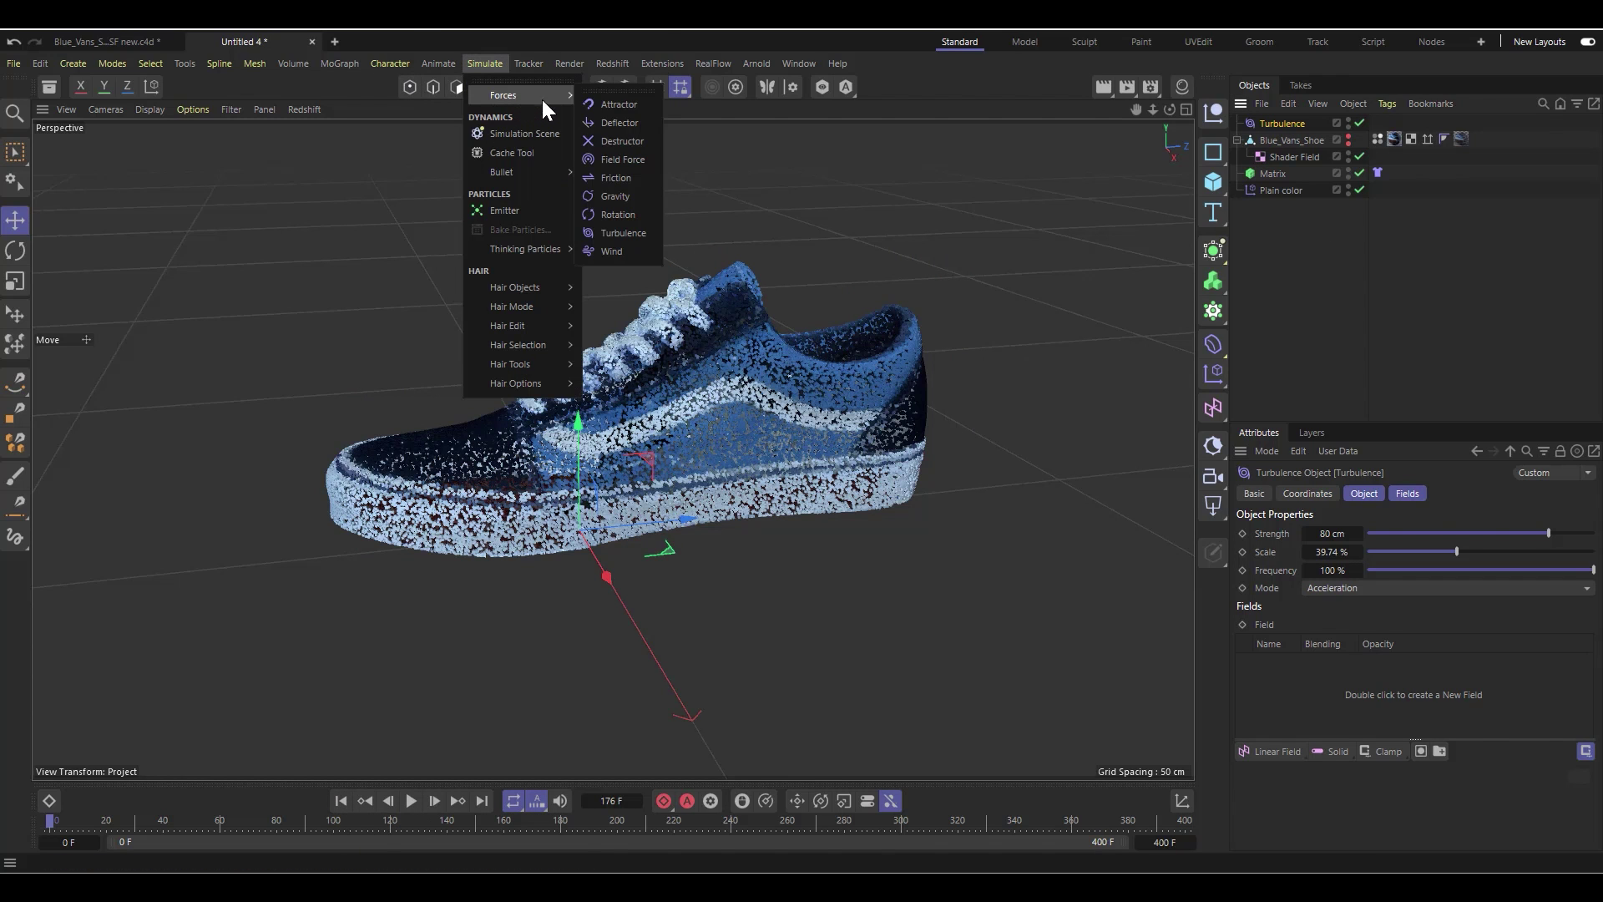
{"action": "left_click", "coordinate": [619, 195]}
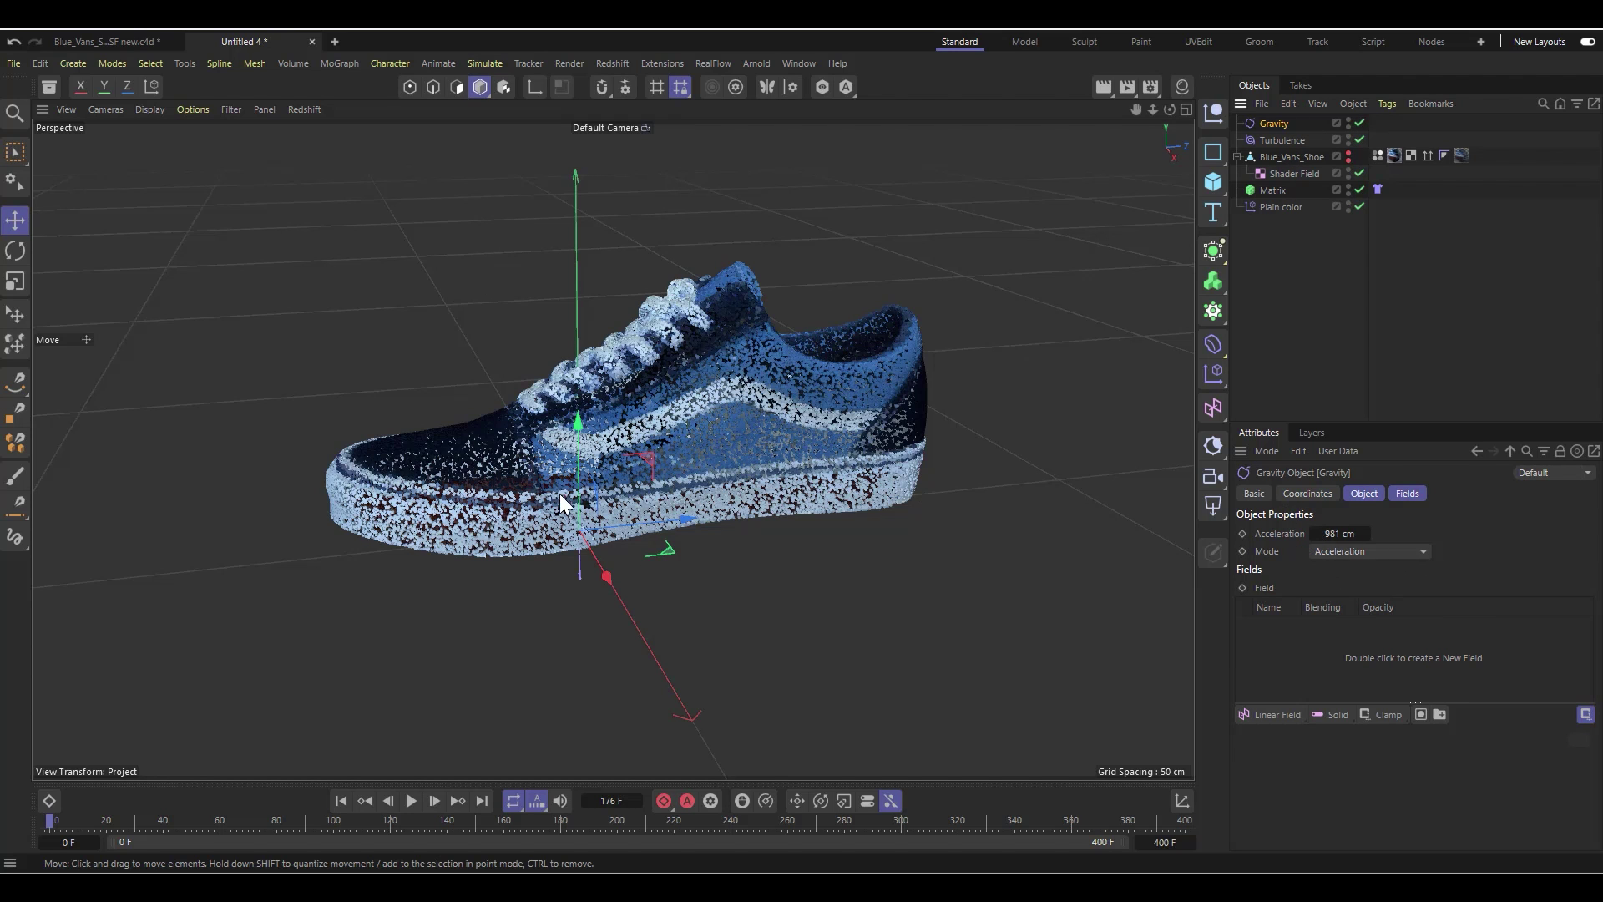
{"action": "key", "text": "shift+f"}
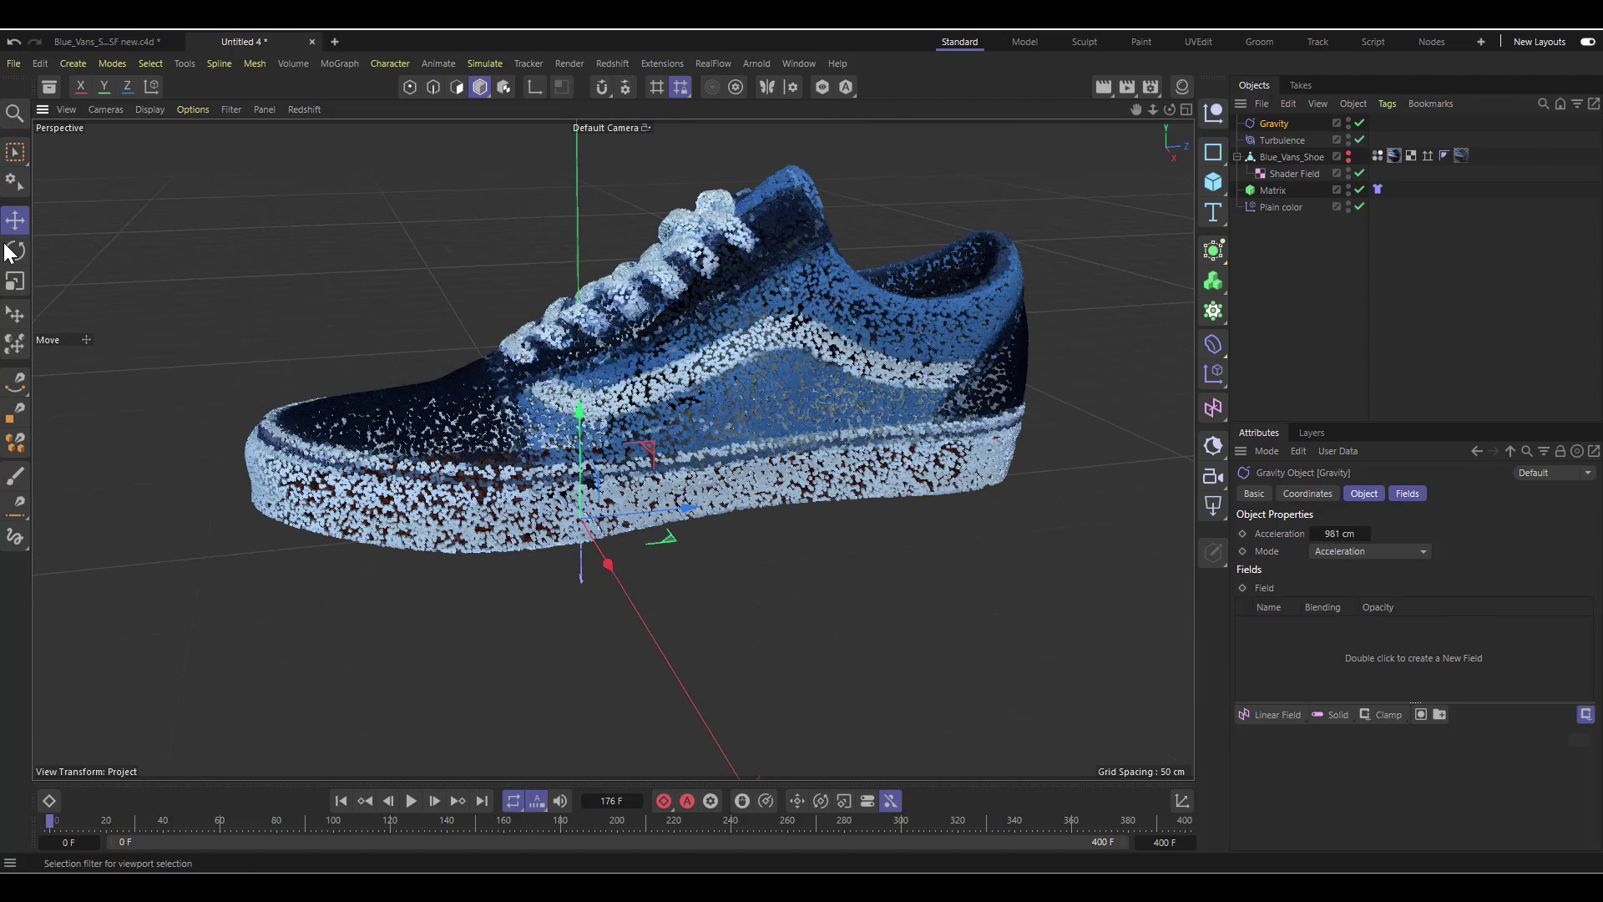
{"action": "left_click", "coordinate": [14, 253]}
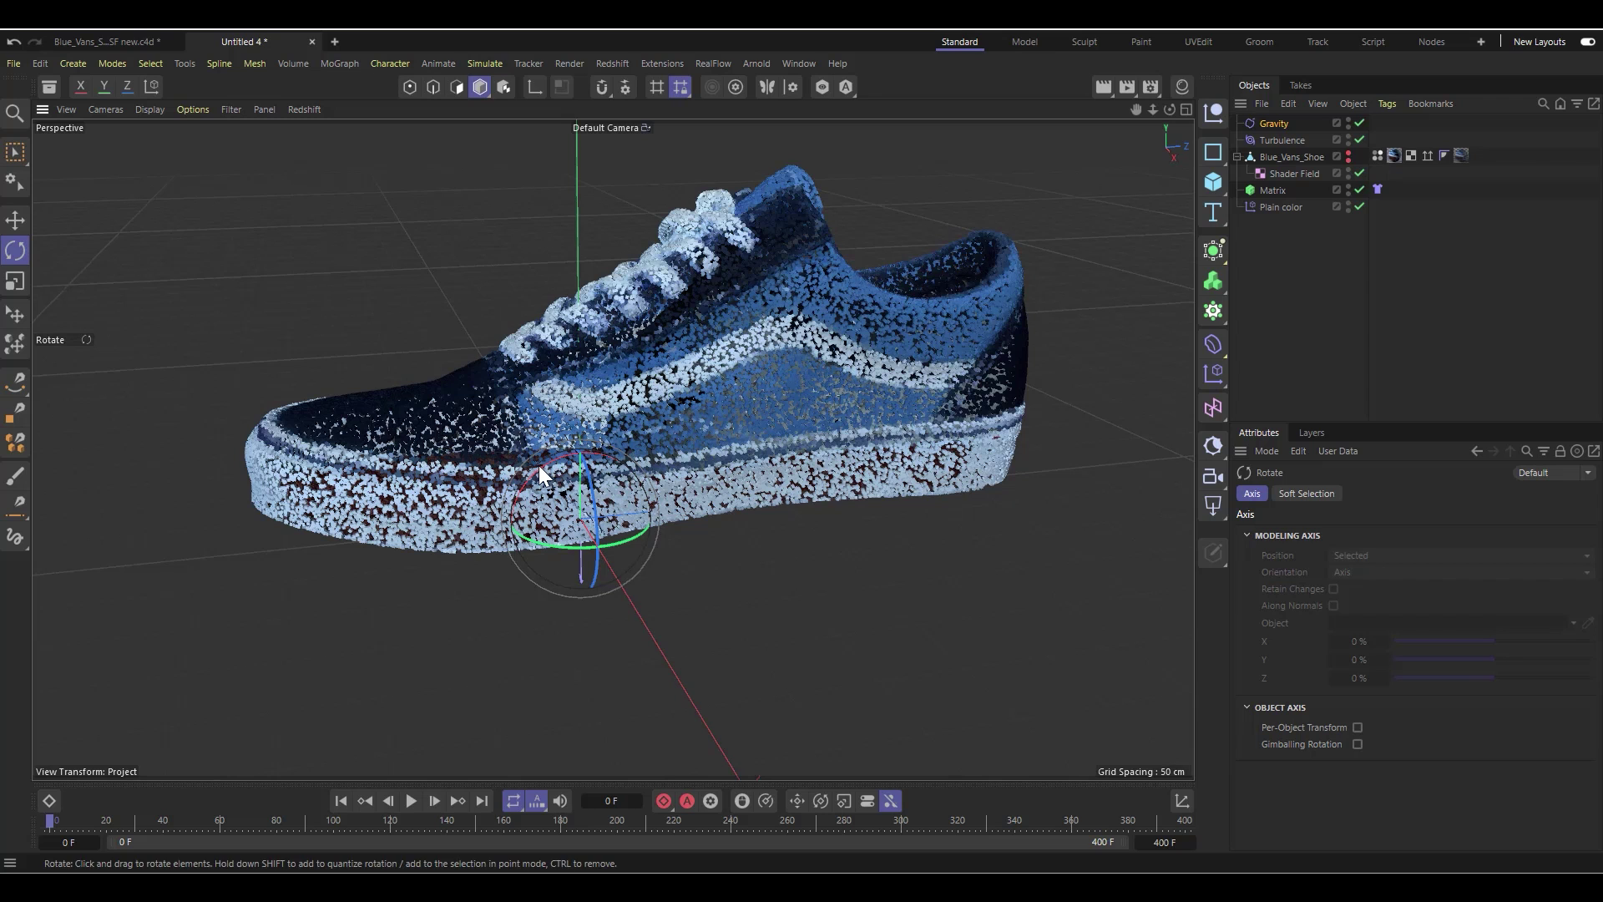
{"action": "left_click_drag", "start_coordinate": [539, 464], "coordinate": [564, 468]}
{"action": "left_click_drag", "start_coordinate": [603, 498], "coordinate": [594, 498]}
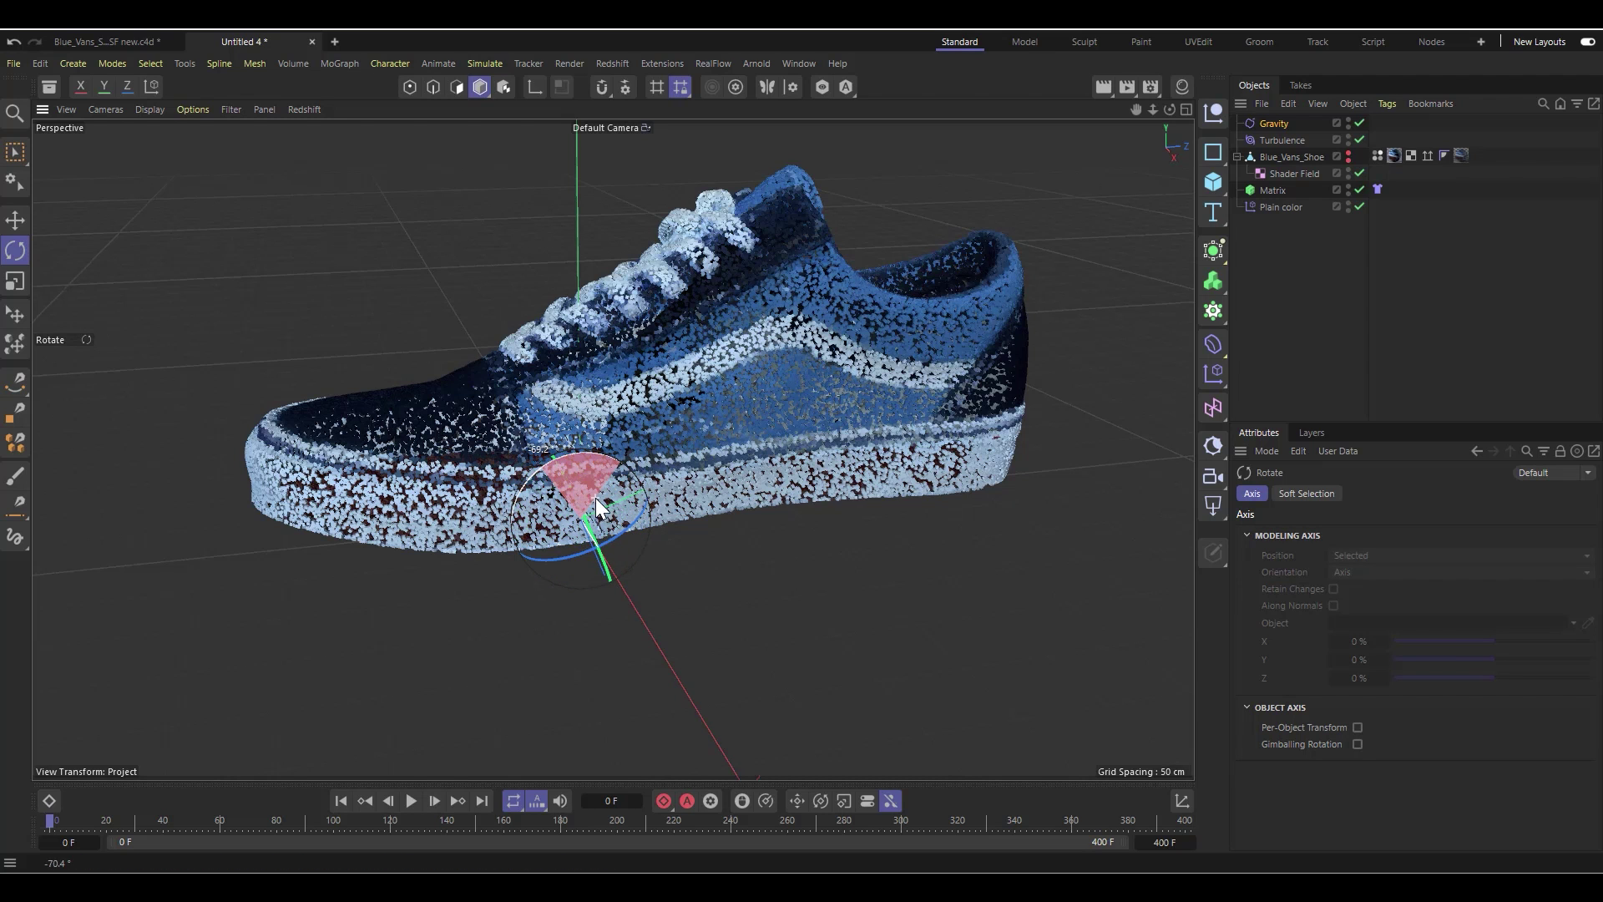
{"action": "scroll", "coordinate": [595, 498], "scroll_direction": "down", "scroll_amount": 5}
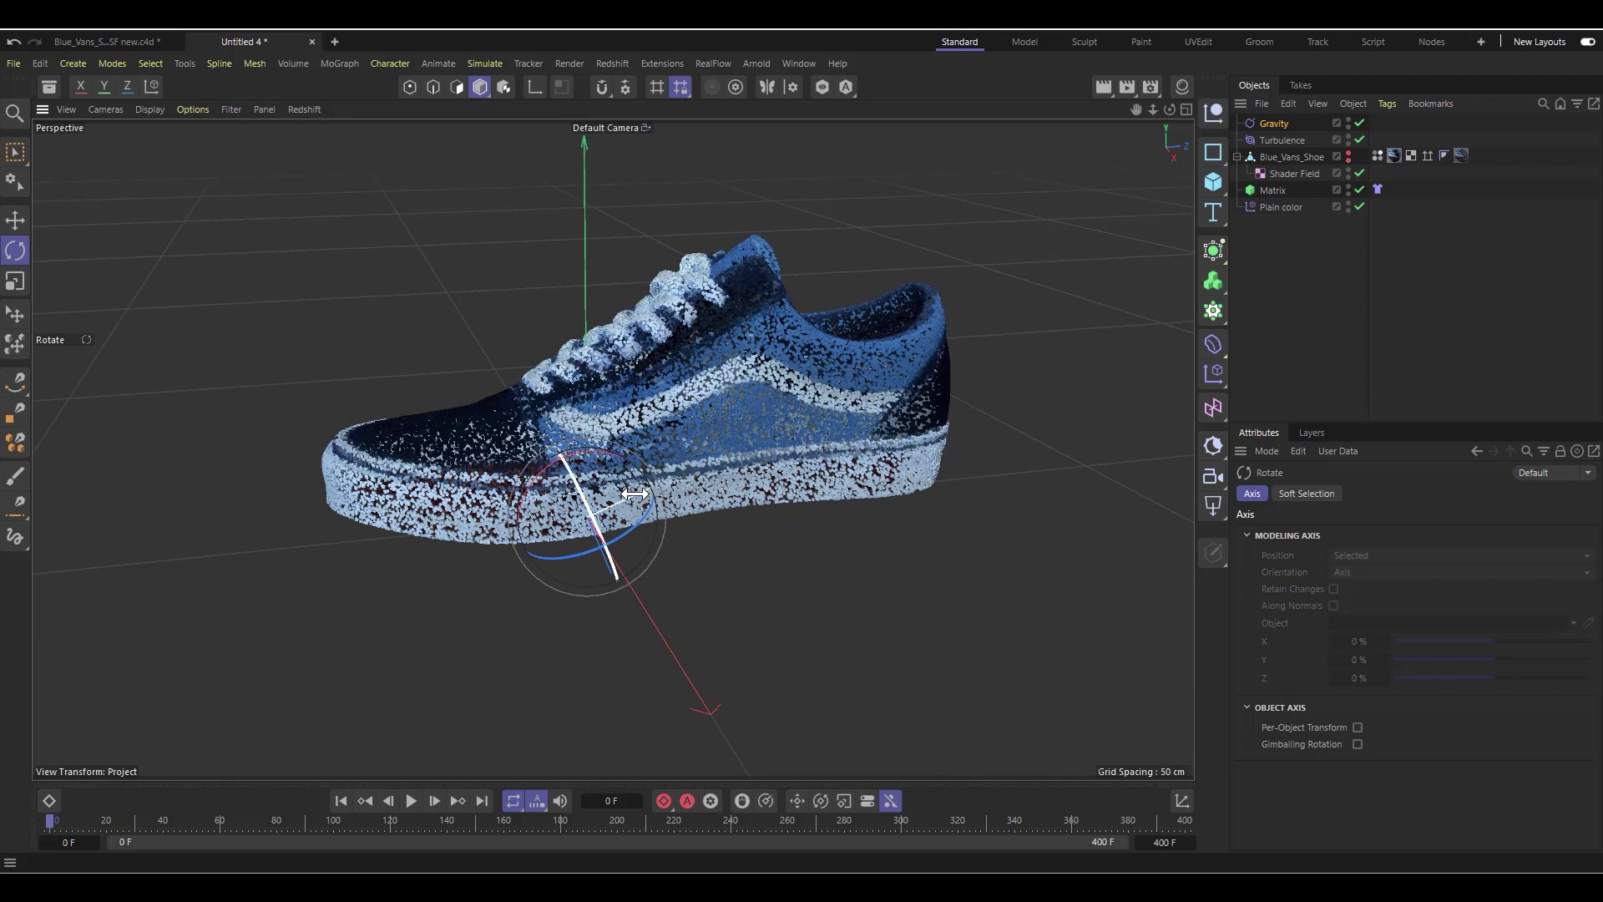
Step: Limit the Turbulence force with a Linear Field set to the -Z direction
{"action": "left_click", "coordinate": [1280, 141]}
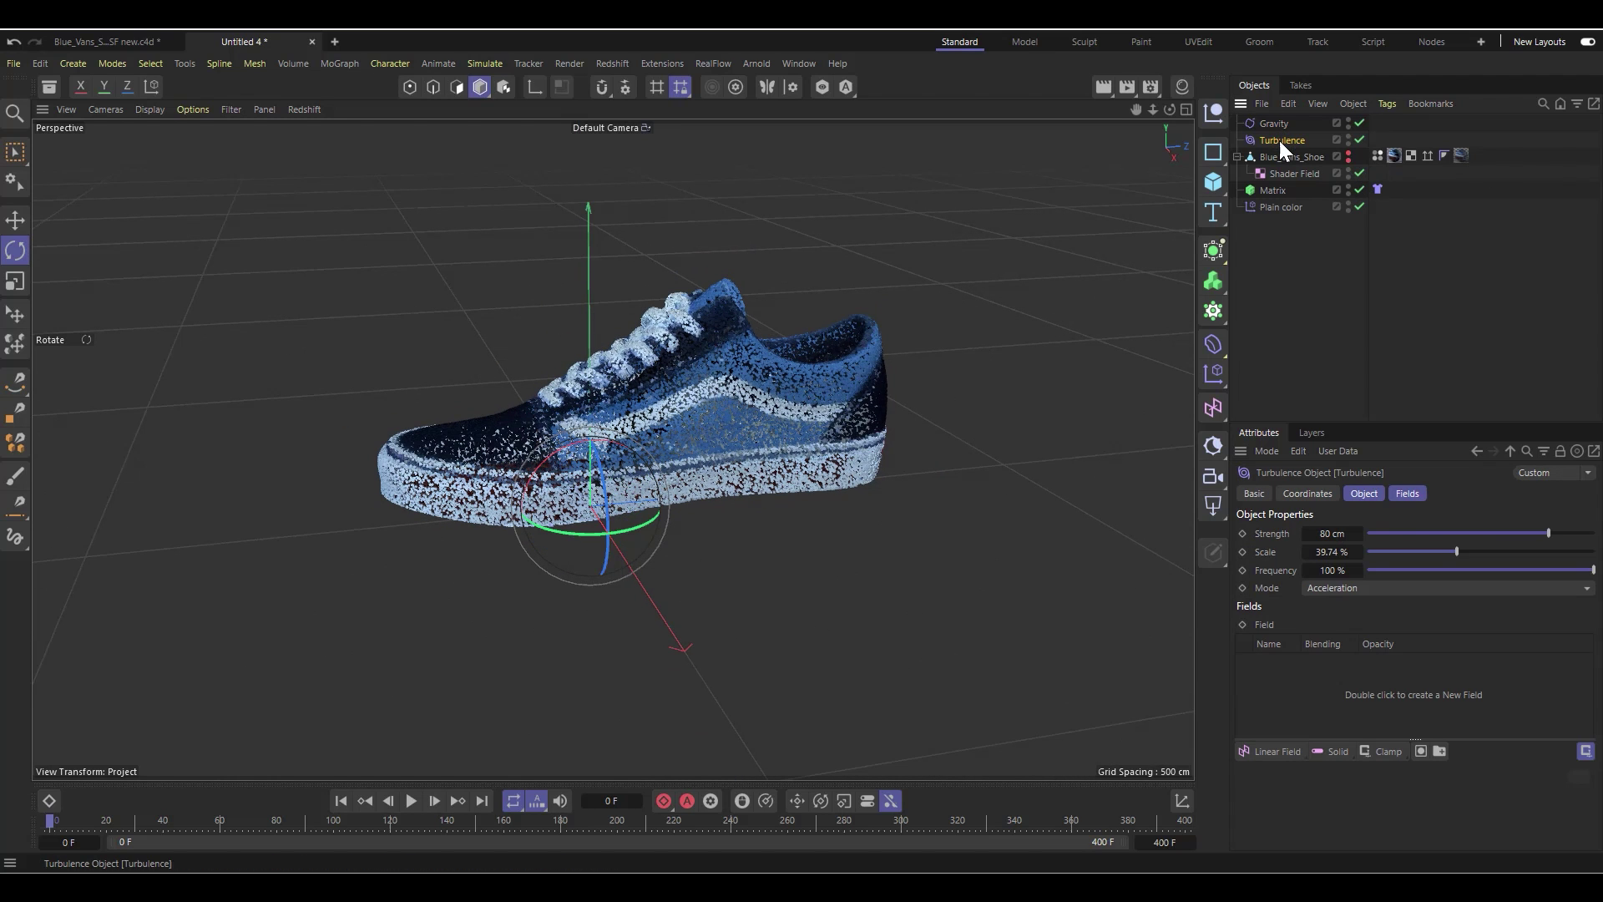
{"action": "left_click", "coordinate": [1262, 753]}
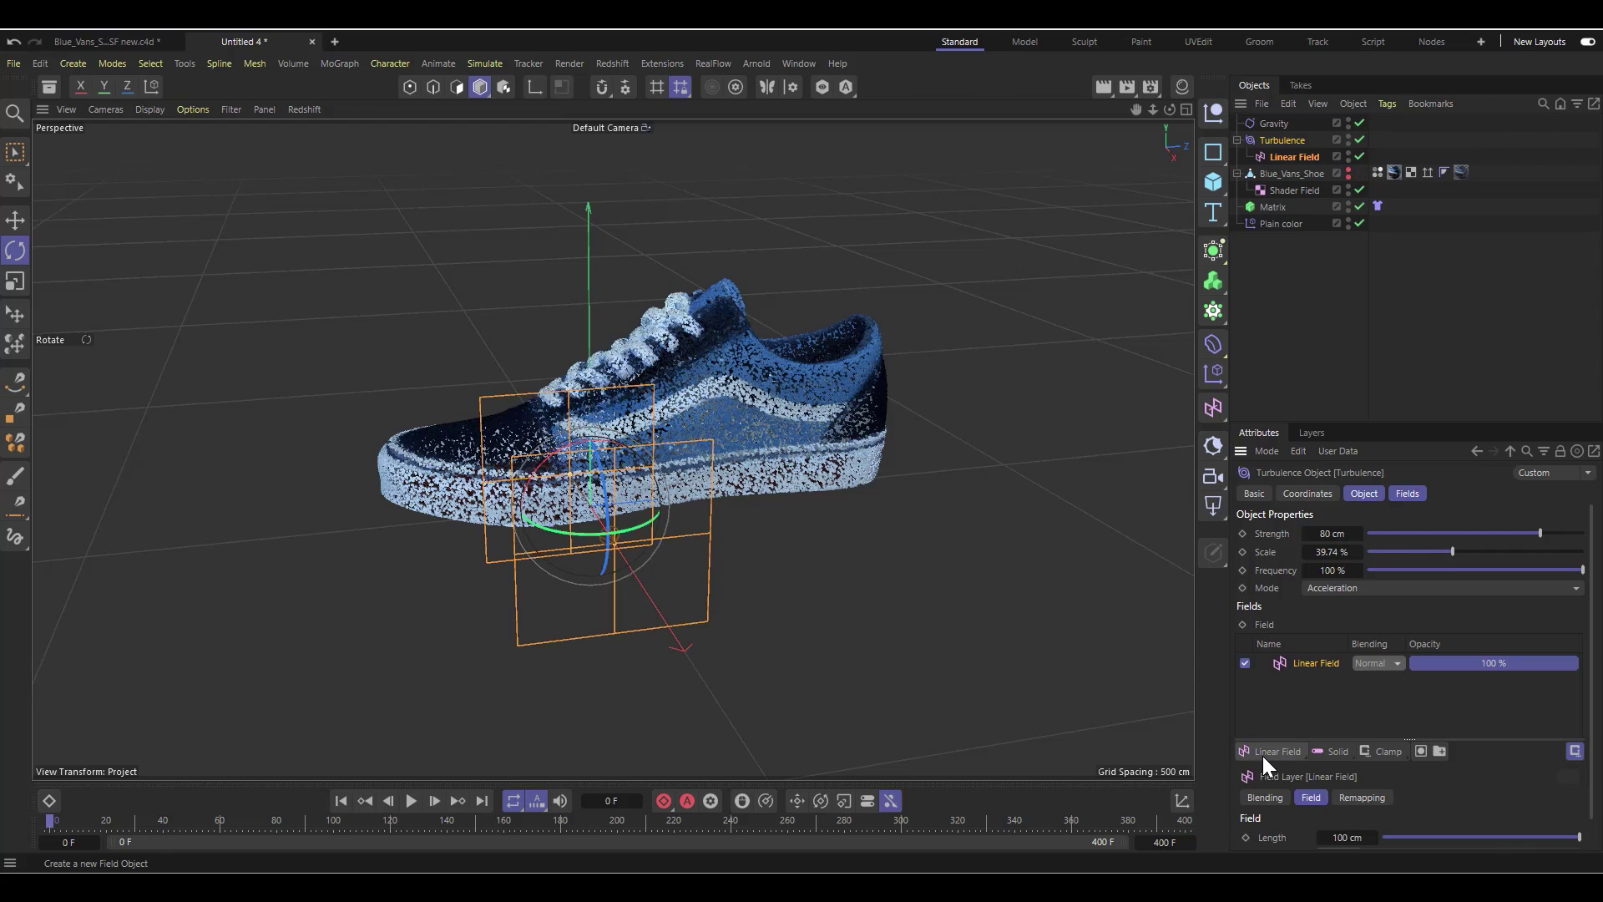
{"action": "left_click", "coordinate": [1288, 157]}
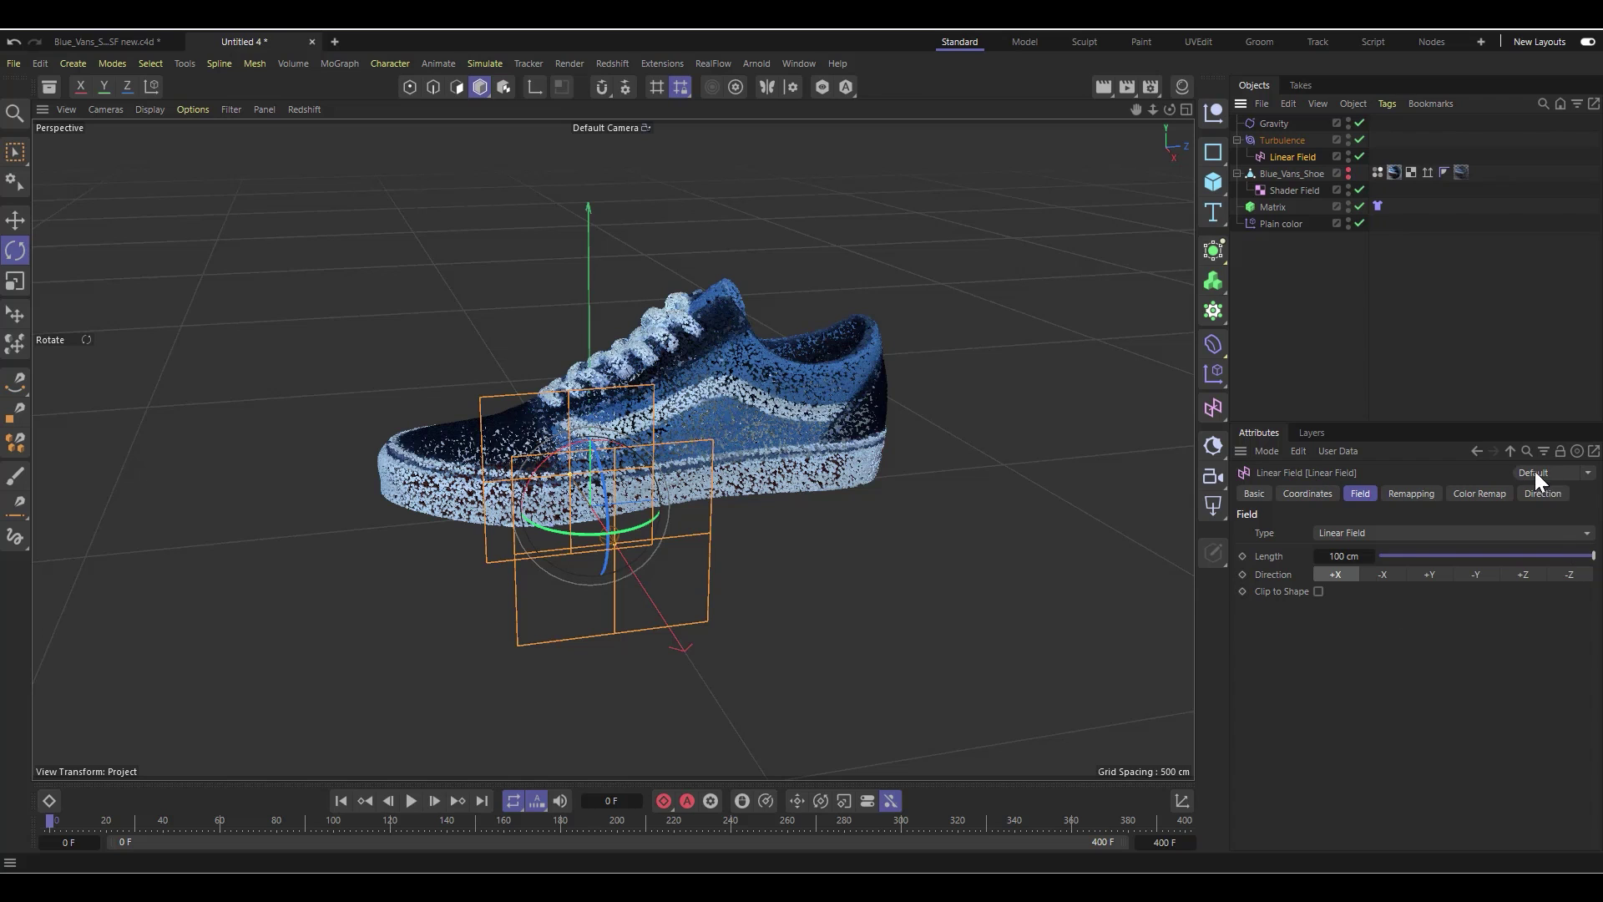
{"action": "left_click", "coordinate": [1568, 575]}
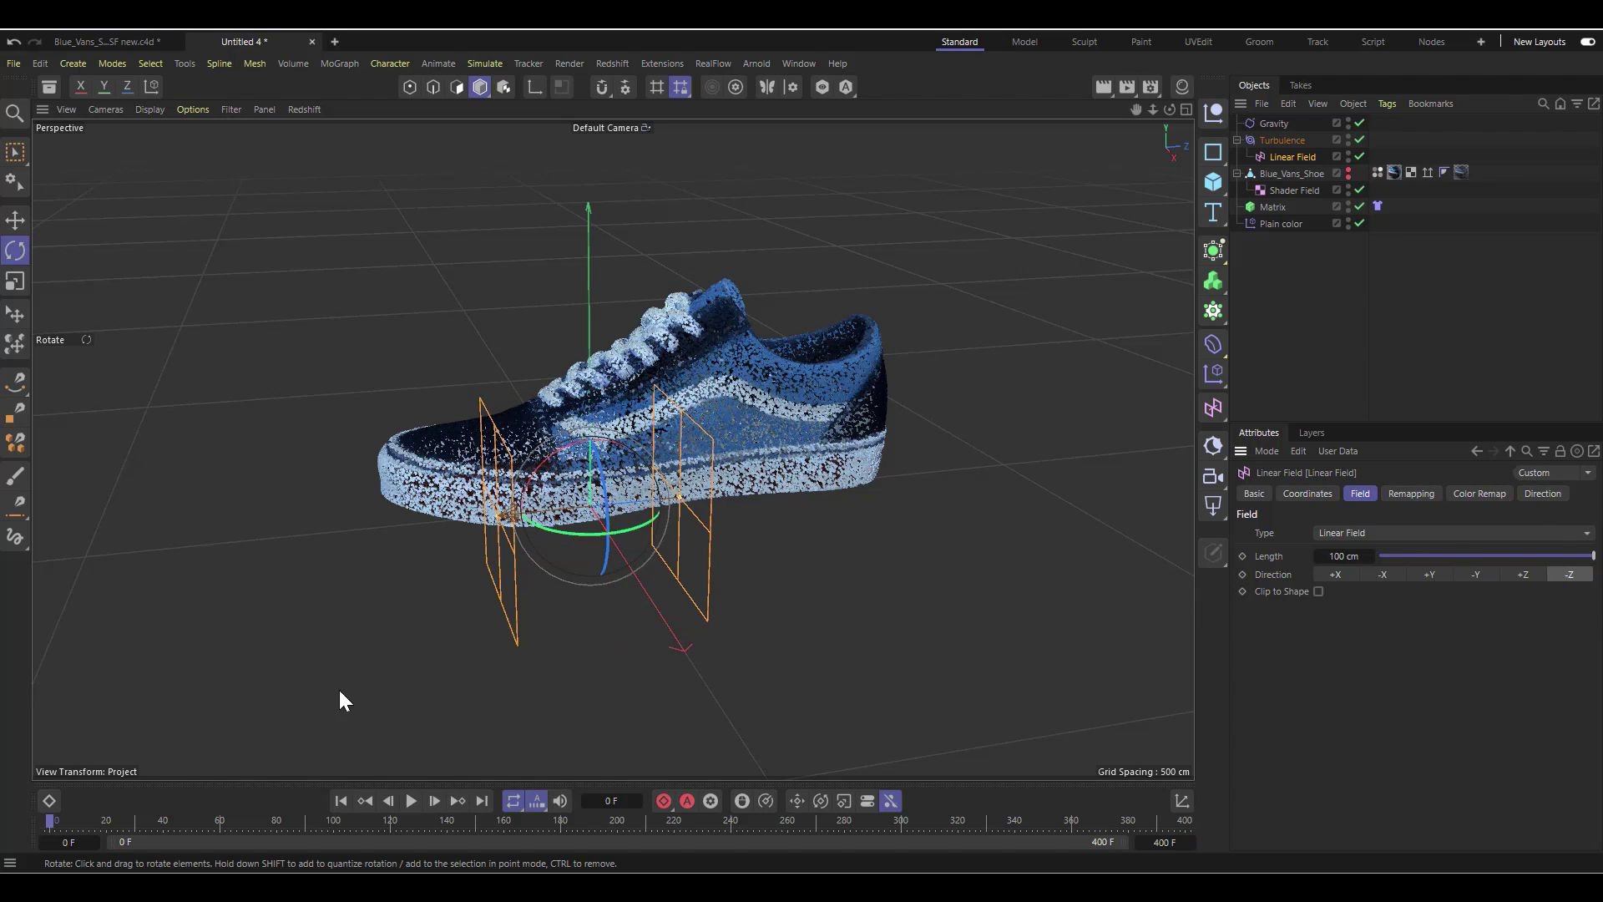
Step: Play the simulation briefly to check the field-limited turbulence with the rotated gravity, and rewind to the start
{"action": "scroll", "coordinate": [492, 318], "scroll_direction": "down", "scroll_amount": 3}
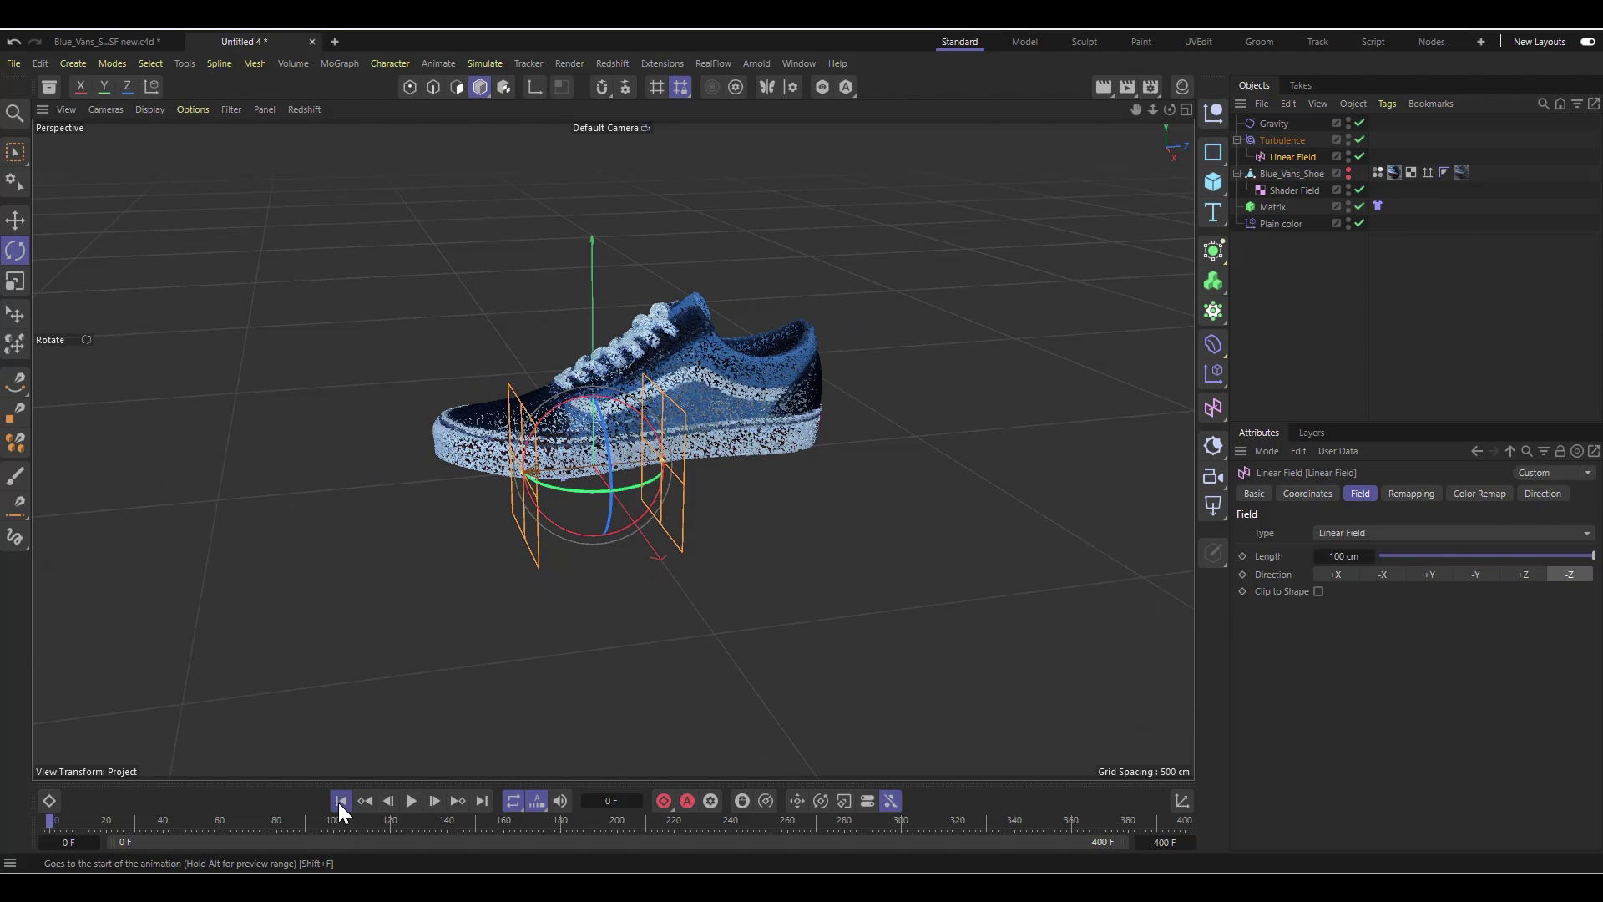
{"action": "left_click", "coordinate": [409, 802]}
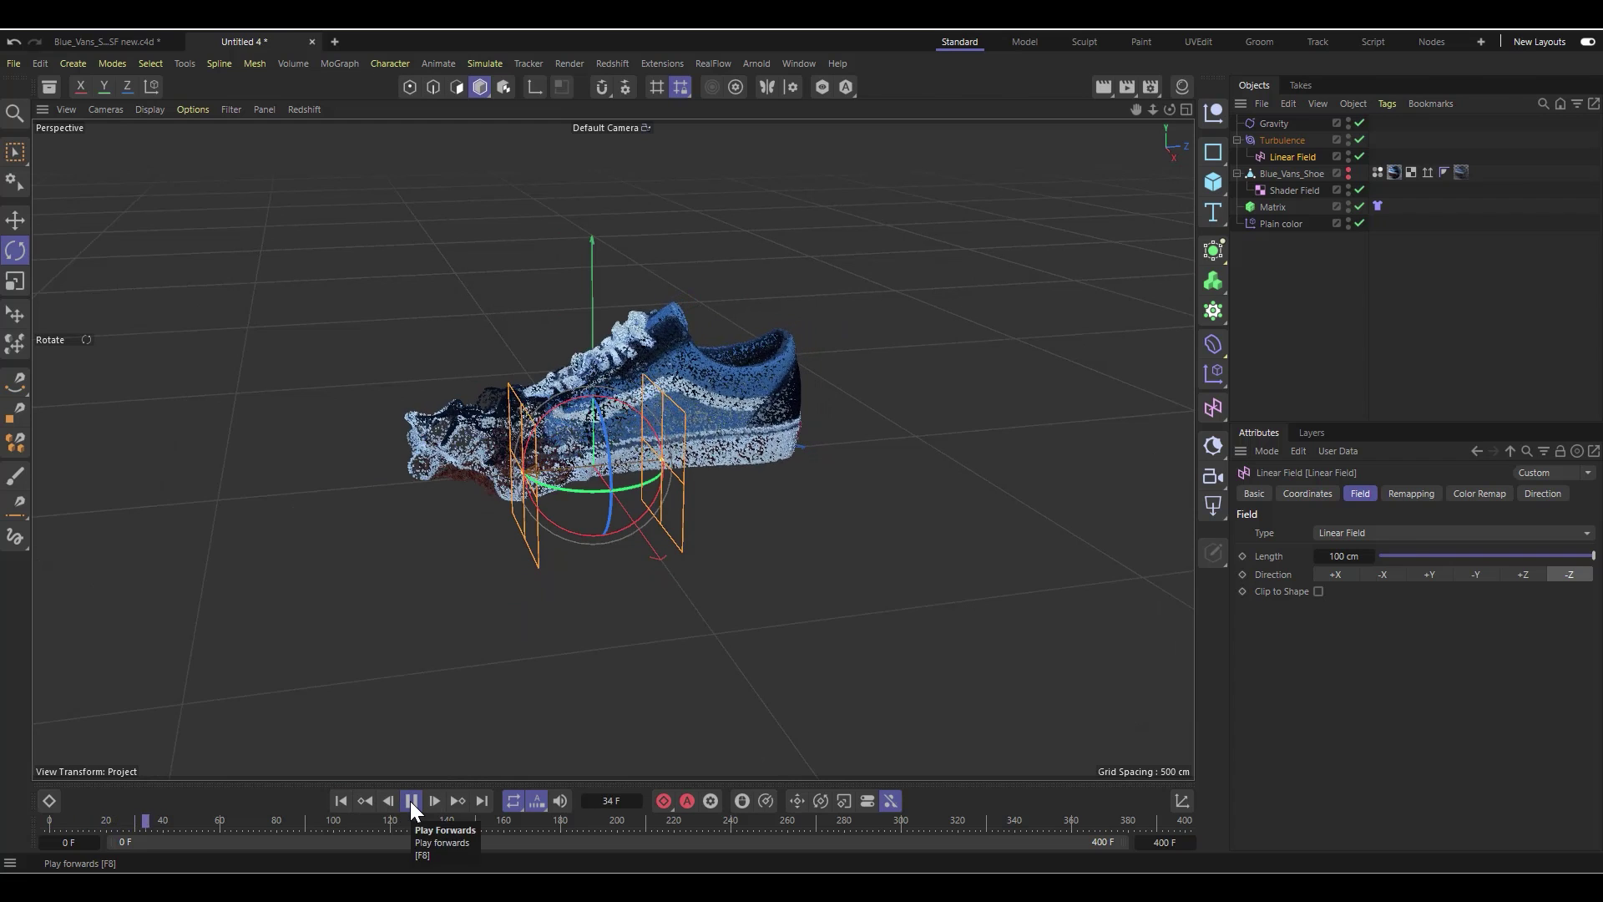
{"action": "left_click", "coordinate": [409, 800]}
{"action": "left_click", "coordinate": [340, 801]}
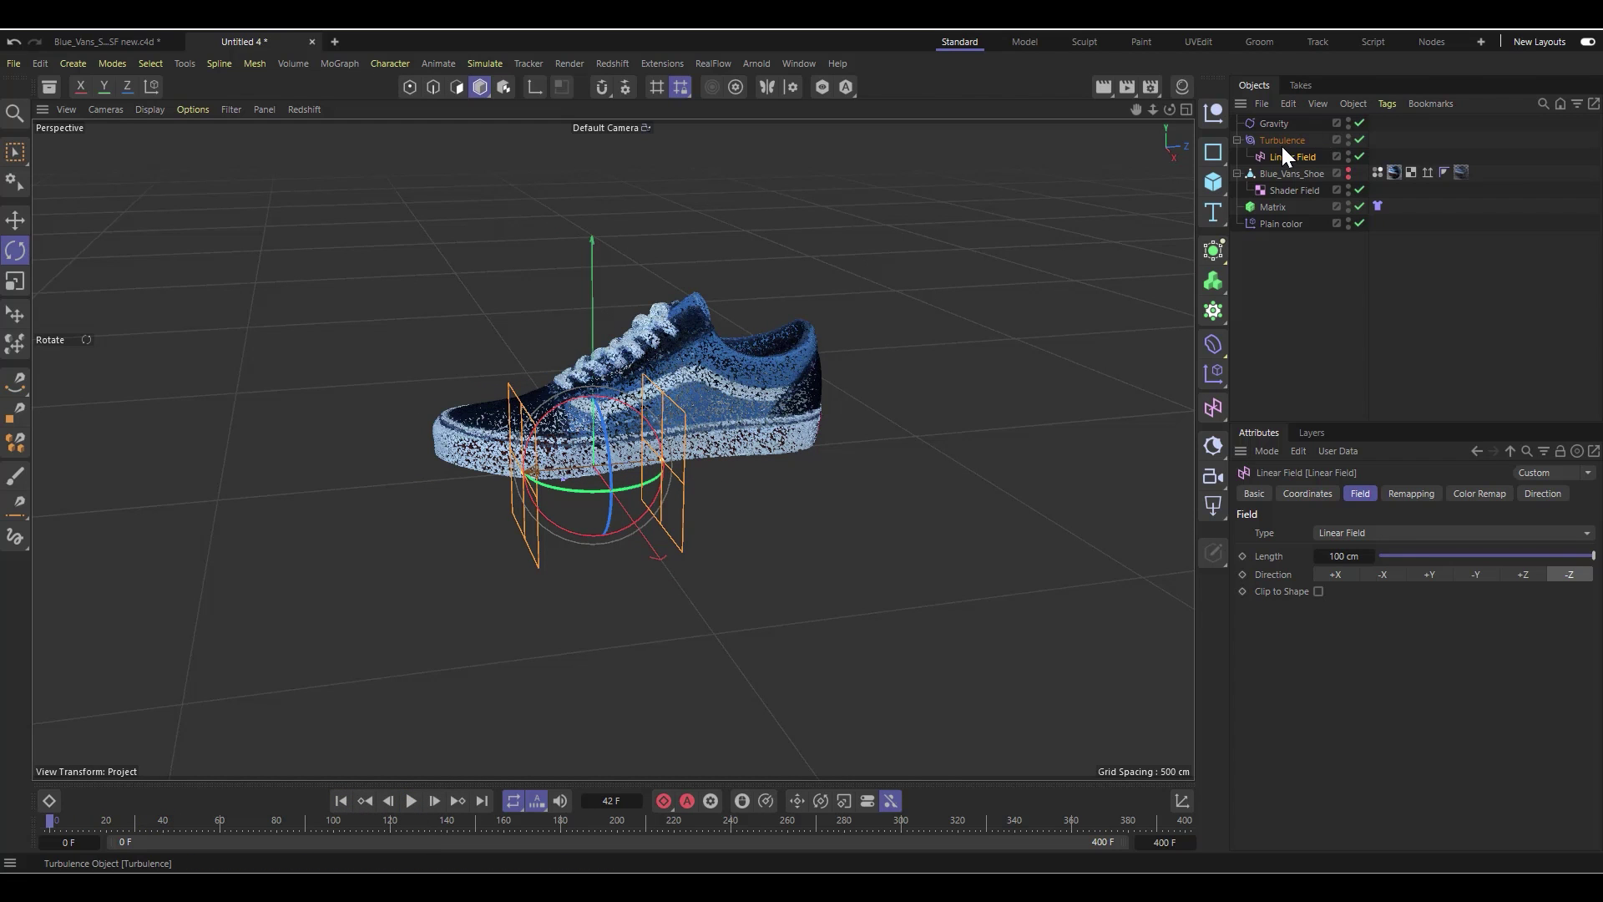
Step: Assign the Turbulence's Linear Field to the Gravity force's fields as well
{"action": "left_click", "coordinate": [1274, 123]}
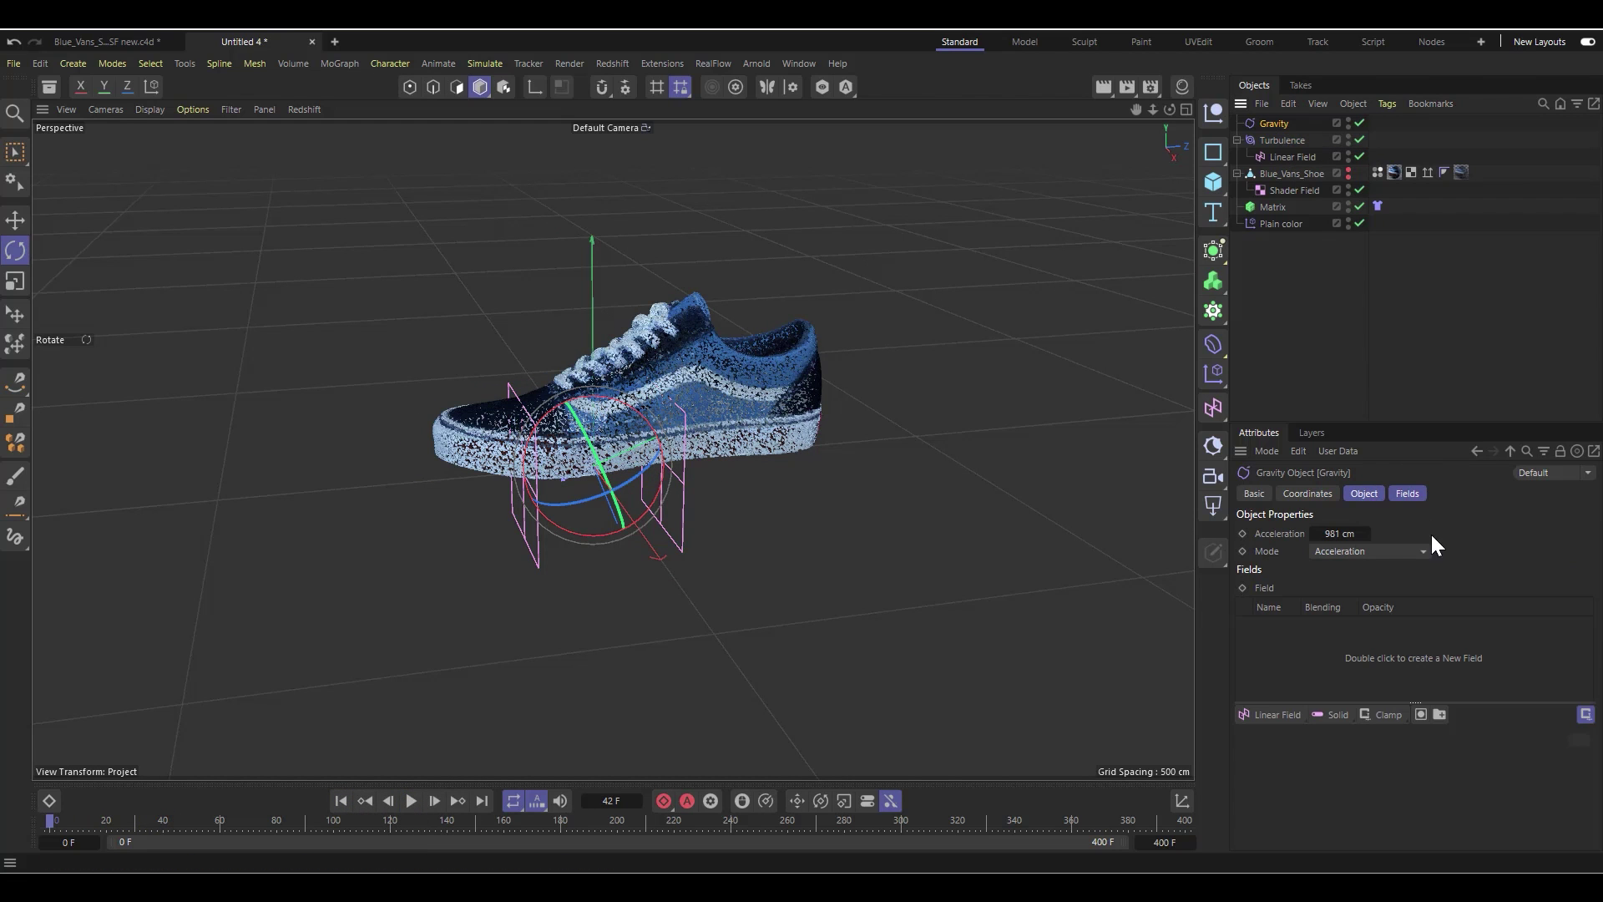
{"action": "left_click", "coordinate": [1405, 493]}
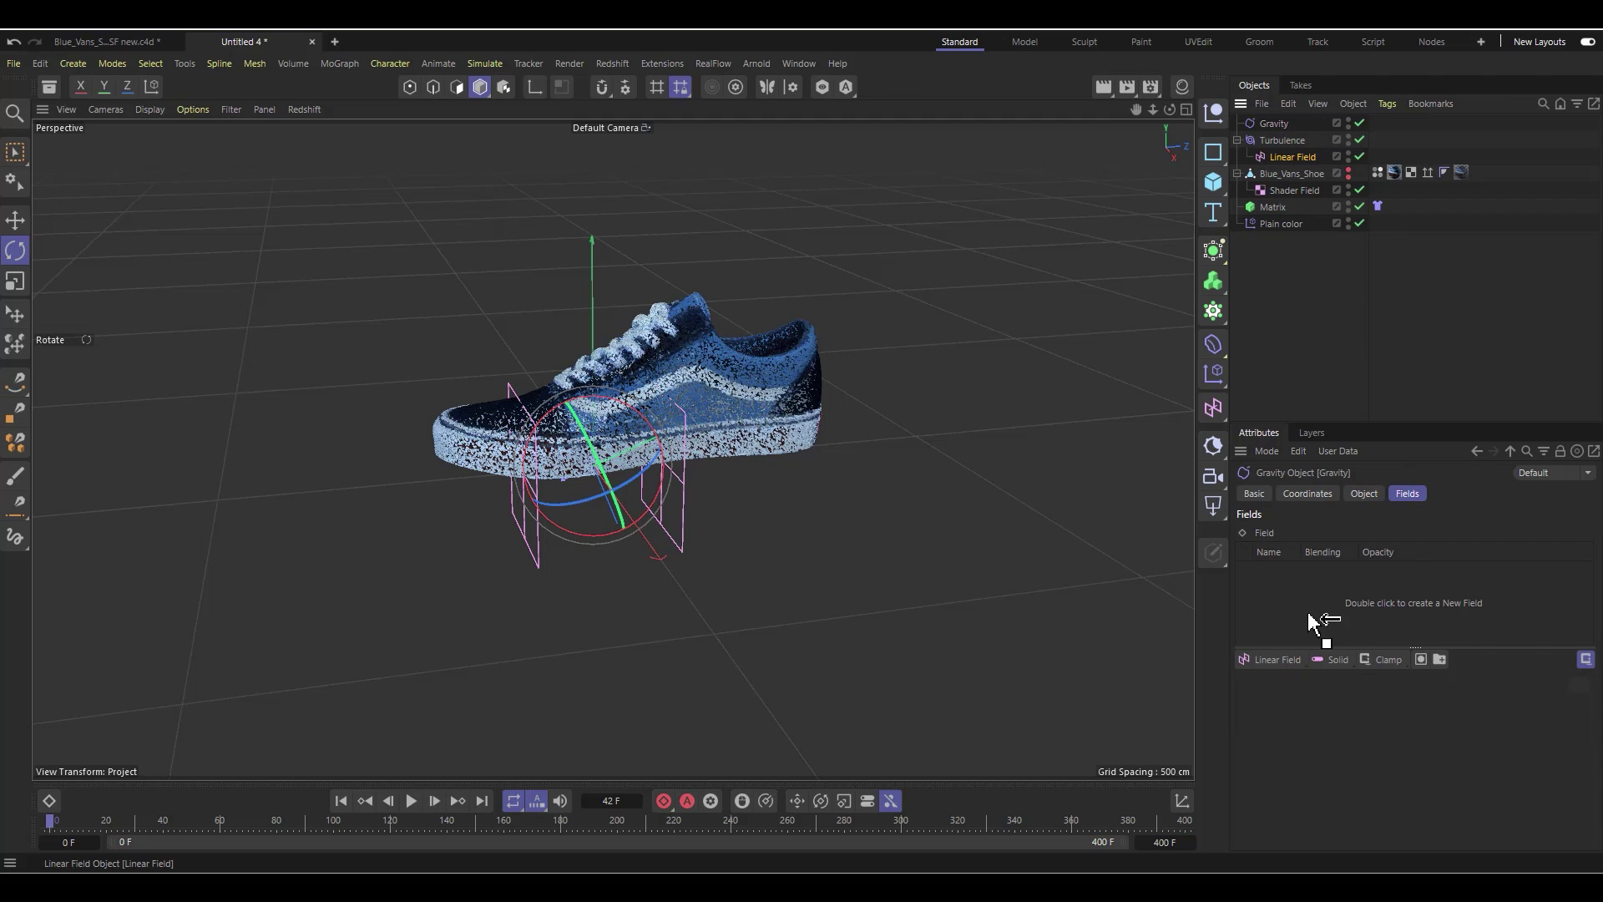
{"action": "left_click_drag", "start_coordinate": [1309, 620], "coordinate": [1310, 622]}
Step: Move the Linear Field along the shoe's length to well beyond the toe
{"action": "left_click", "coordinate": [1289, 157]}
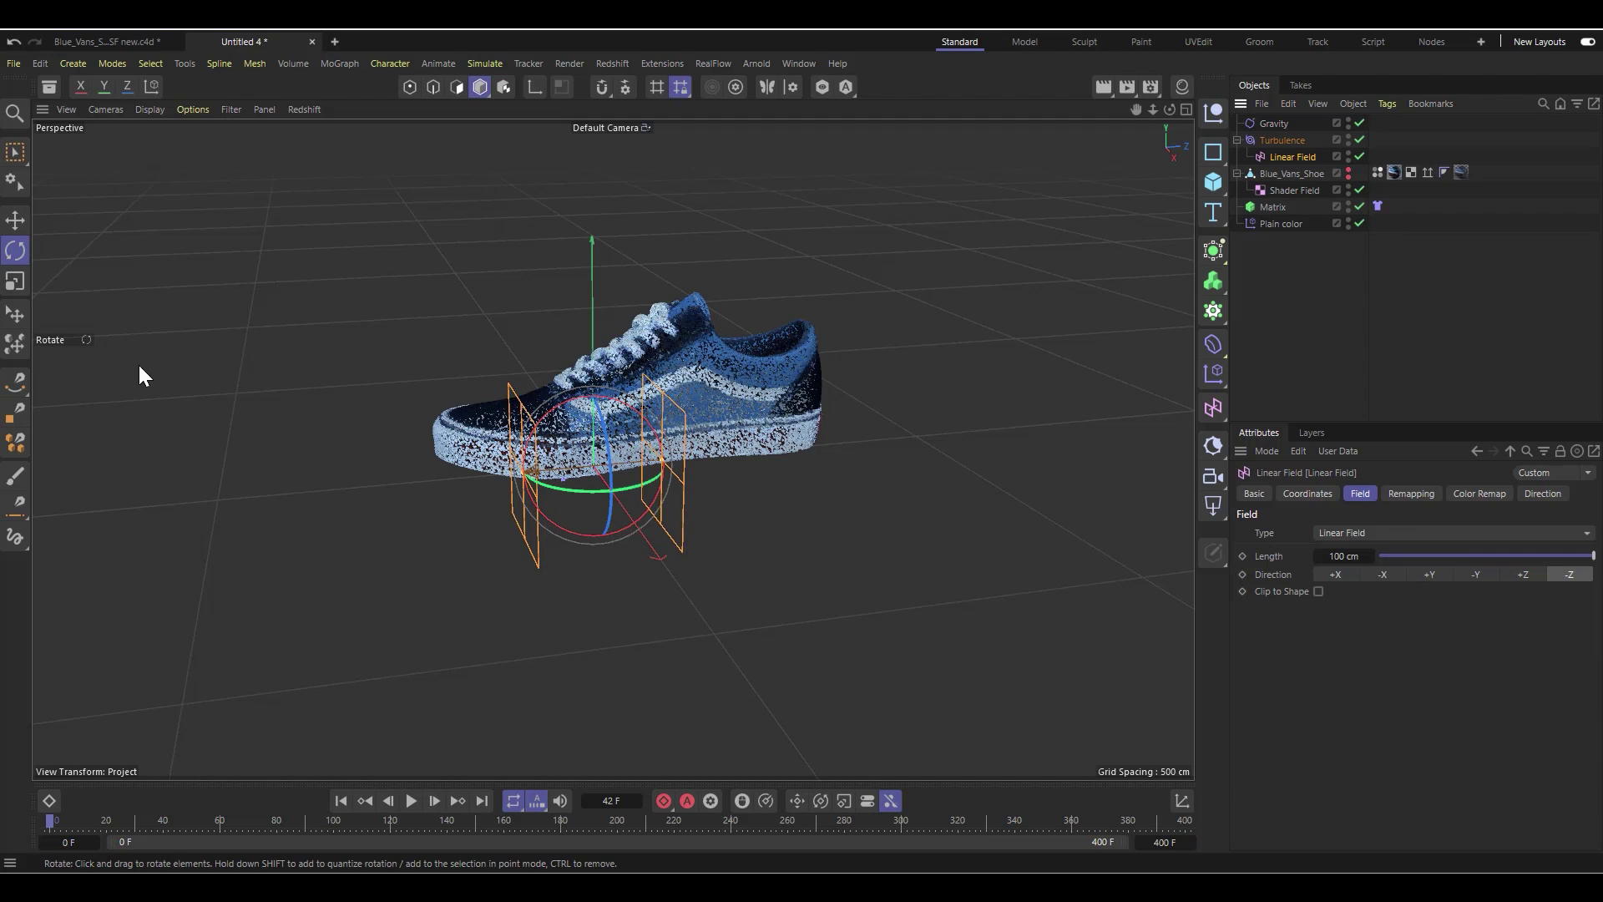
{"action": "key", "text": "e"}
{"action": "left_click_drag", "start_coordinate": [640, 464], "coordinate": [185, 484]}
Step: Play the simulation while sliding the Linear Field along the shoe to test the dispersion, and rewind to the start
{"action": "left_click", "coordinate": [410, 800]}
{"action": "left_click", "coordinate": [348, 799]}
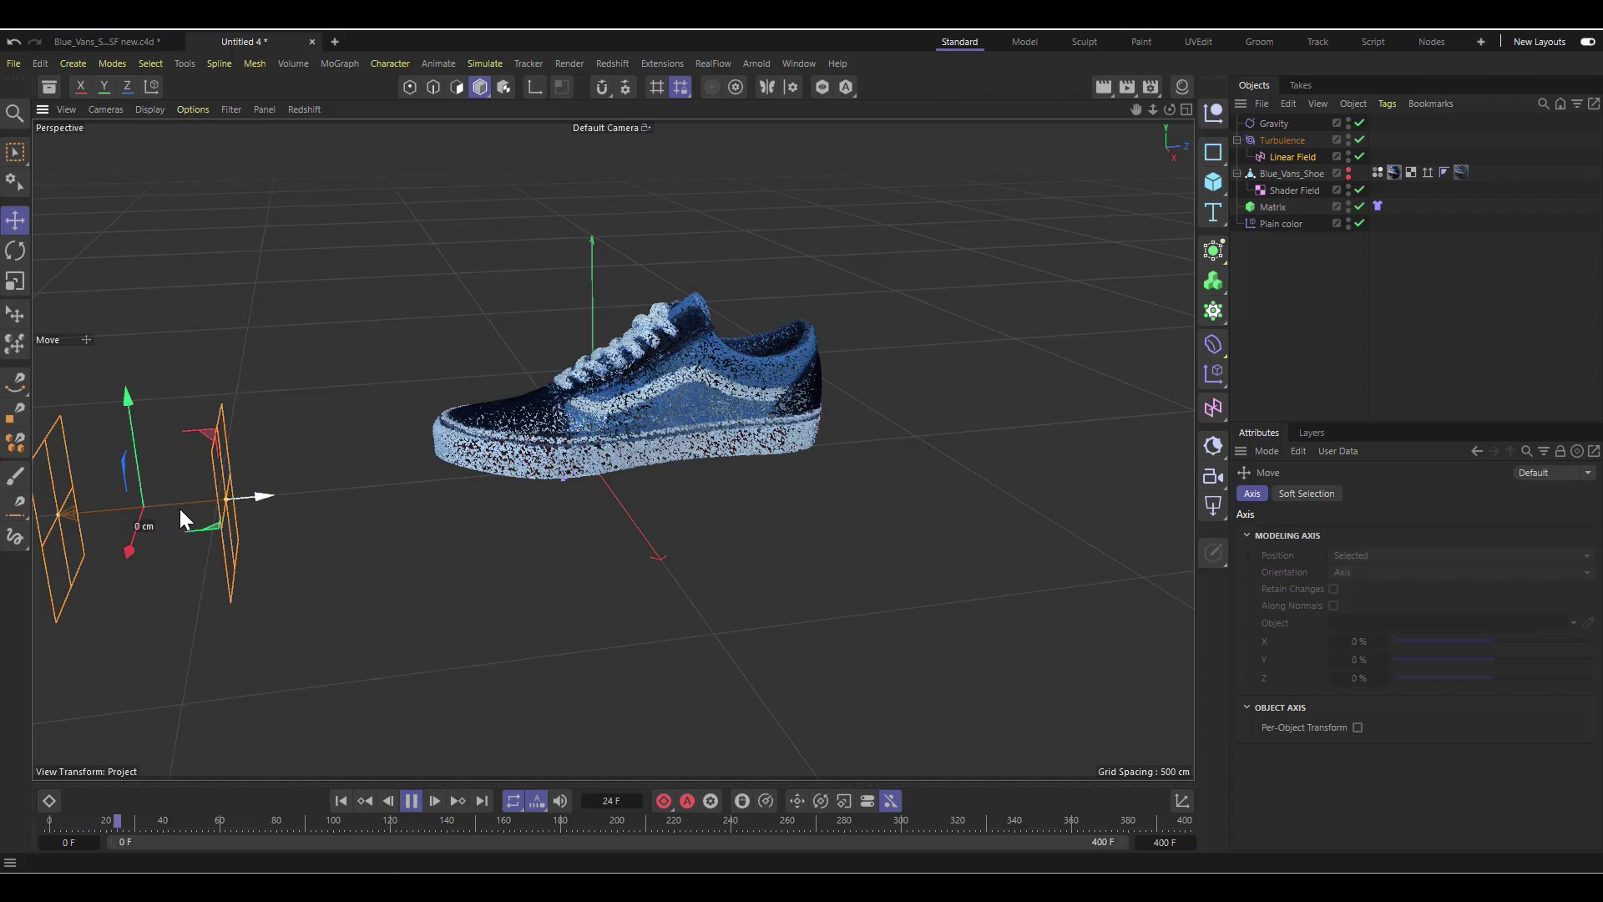
{"action": "left_click_drag", "start_coordinate": [181, 511], "coordinate": [214, 602]}
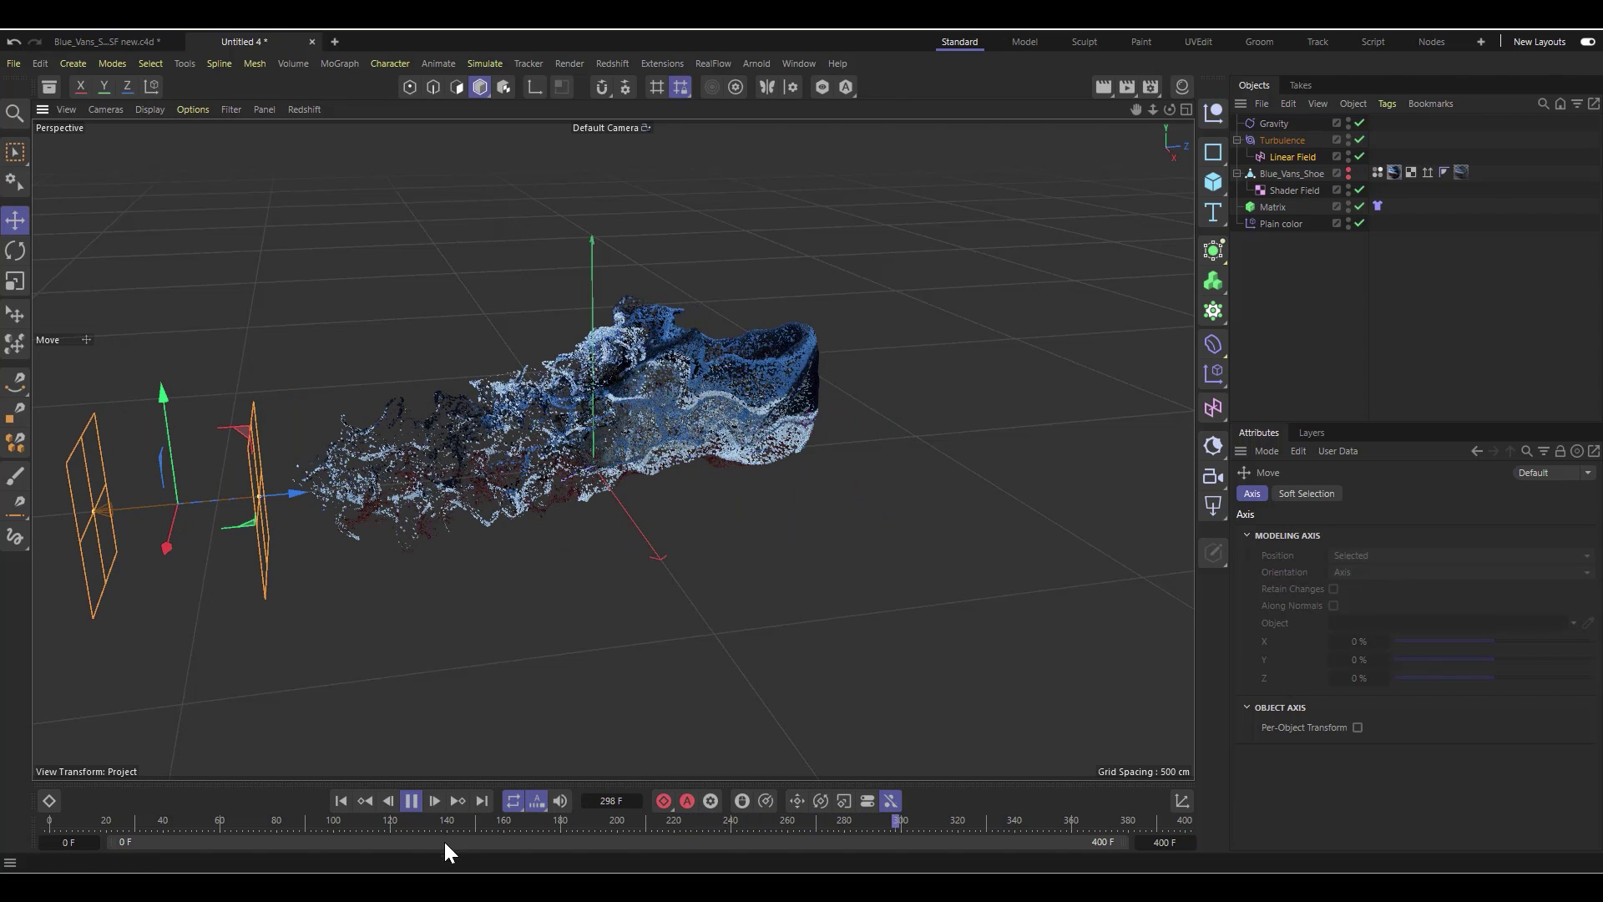
{"action": "left_click", "coordinate": [340, 802]}
Step: Move the Linear Field closer to the shoe's toe and shorten its Length to about 23.93 cm, testing it in playback
{"action": "left_click_drag", "start_coordinate": [196, 509], "coordinate": [317, 498]}
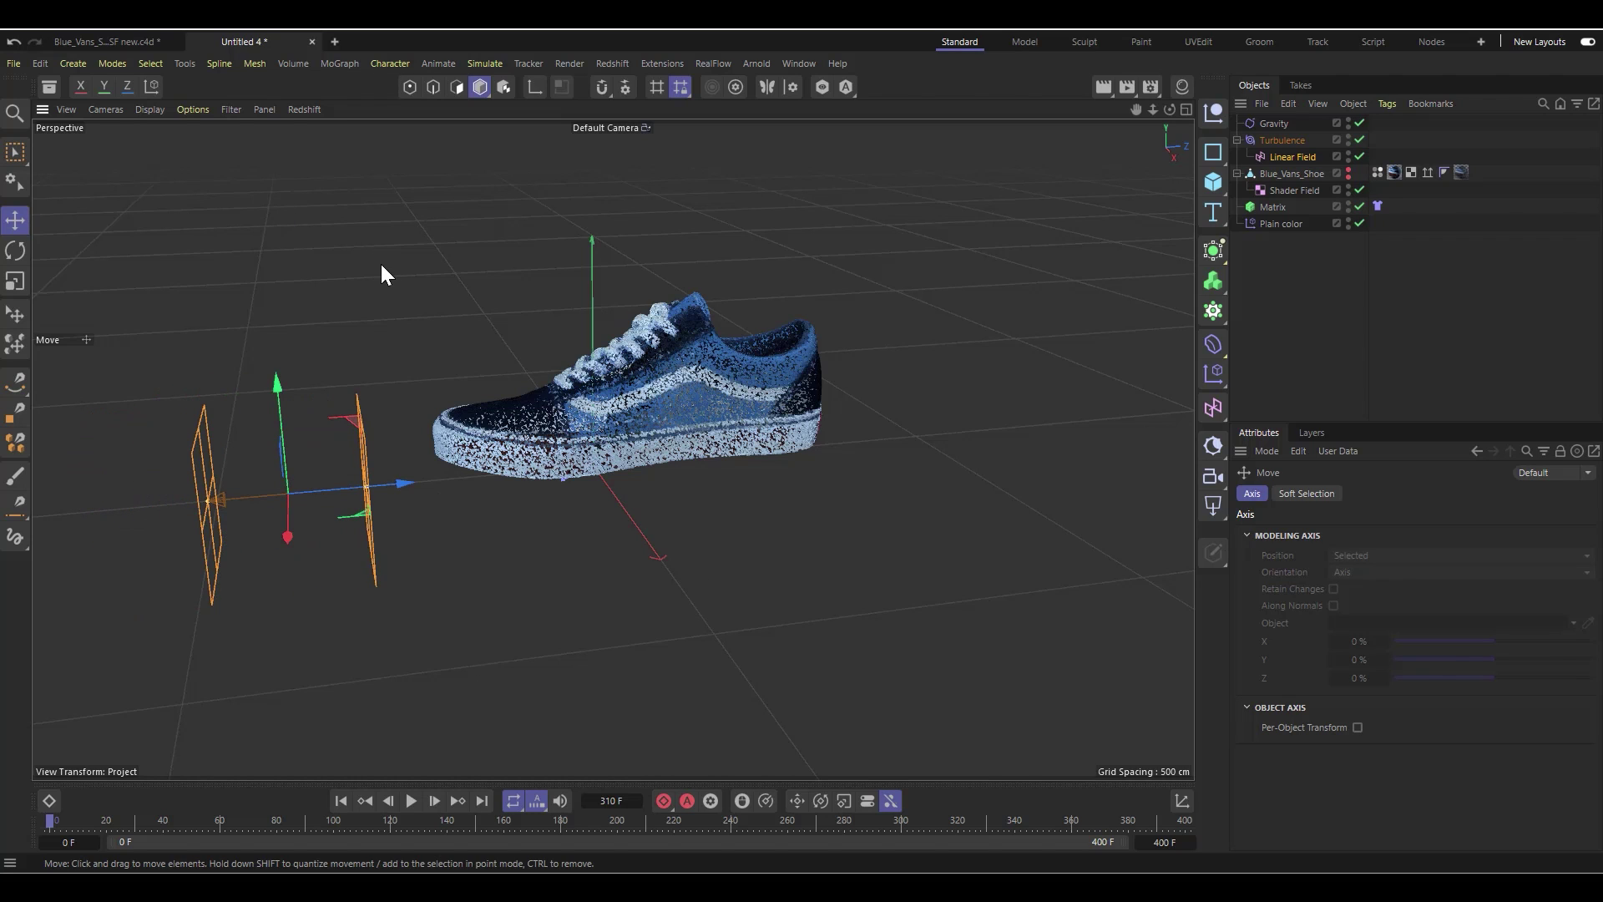
{"action": "left_click_drag", "start_coordinate": [366, 487], "coordinate": [404, 419]}
{"action": "left_click", "coordinate": [409, 801]}
{"action": "left_click", "coordinate": [341, 800]}
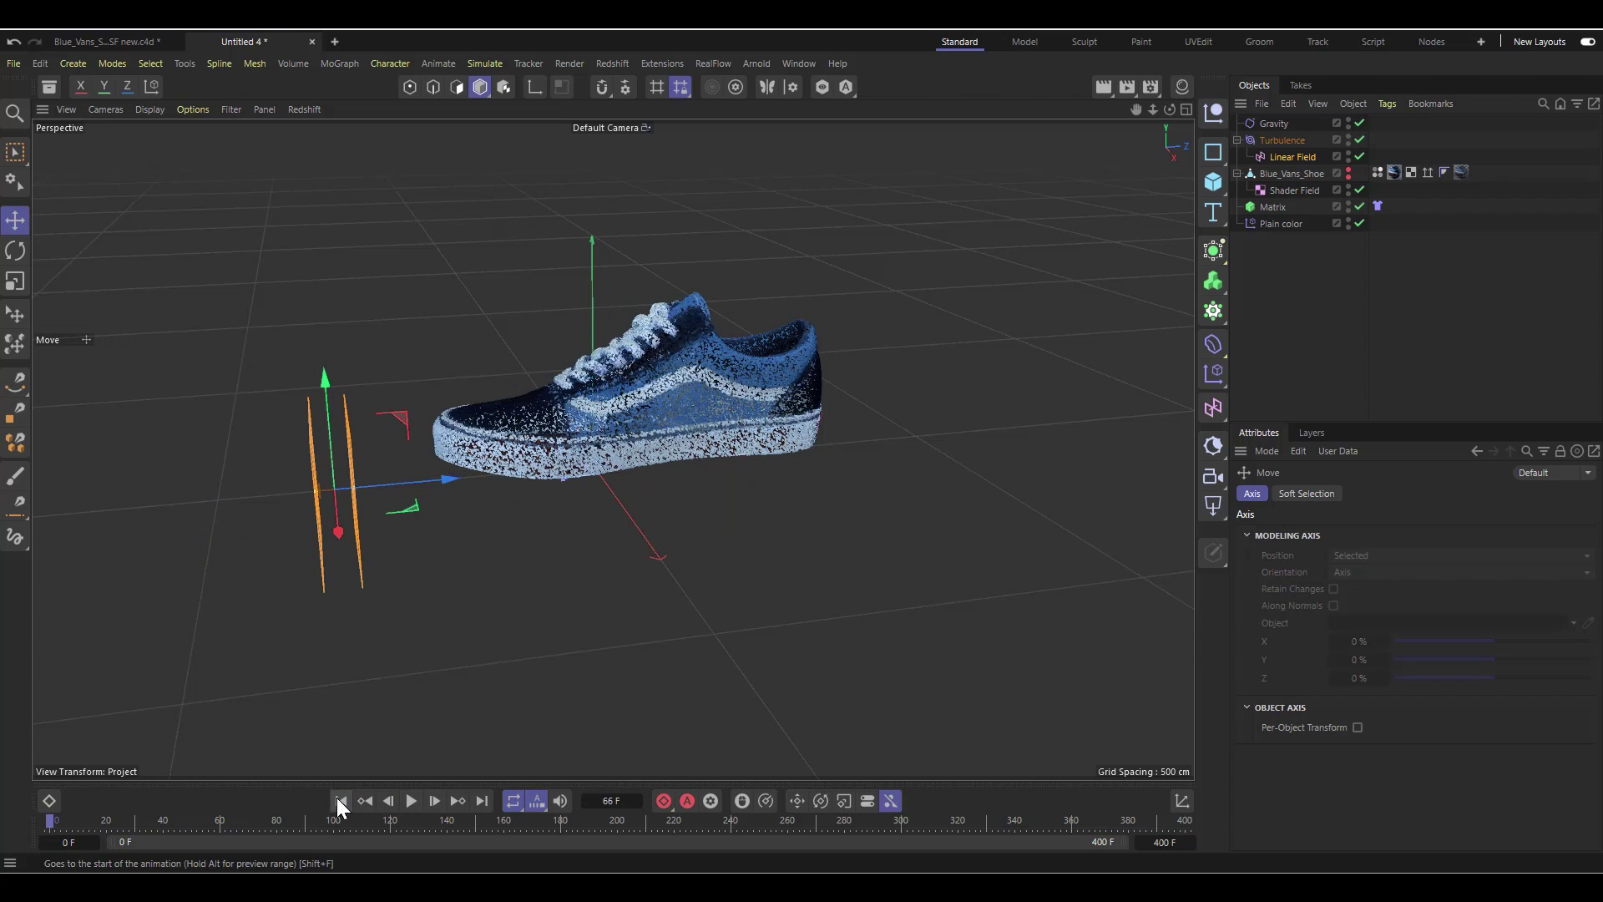
Step: Move the Plane-shaped Linear Field slightly closer to the shoe's toe, to about -314 cm in Z
{"action": "left_click_drag", "start_coordinate": [668, 312], "coordinate": [441, 395], "text": "alt"}
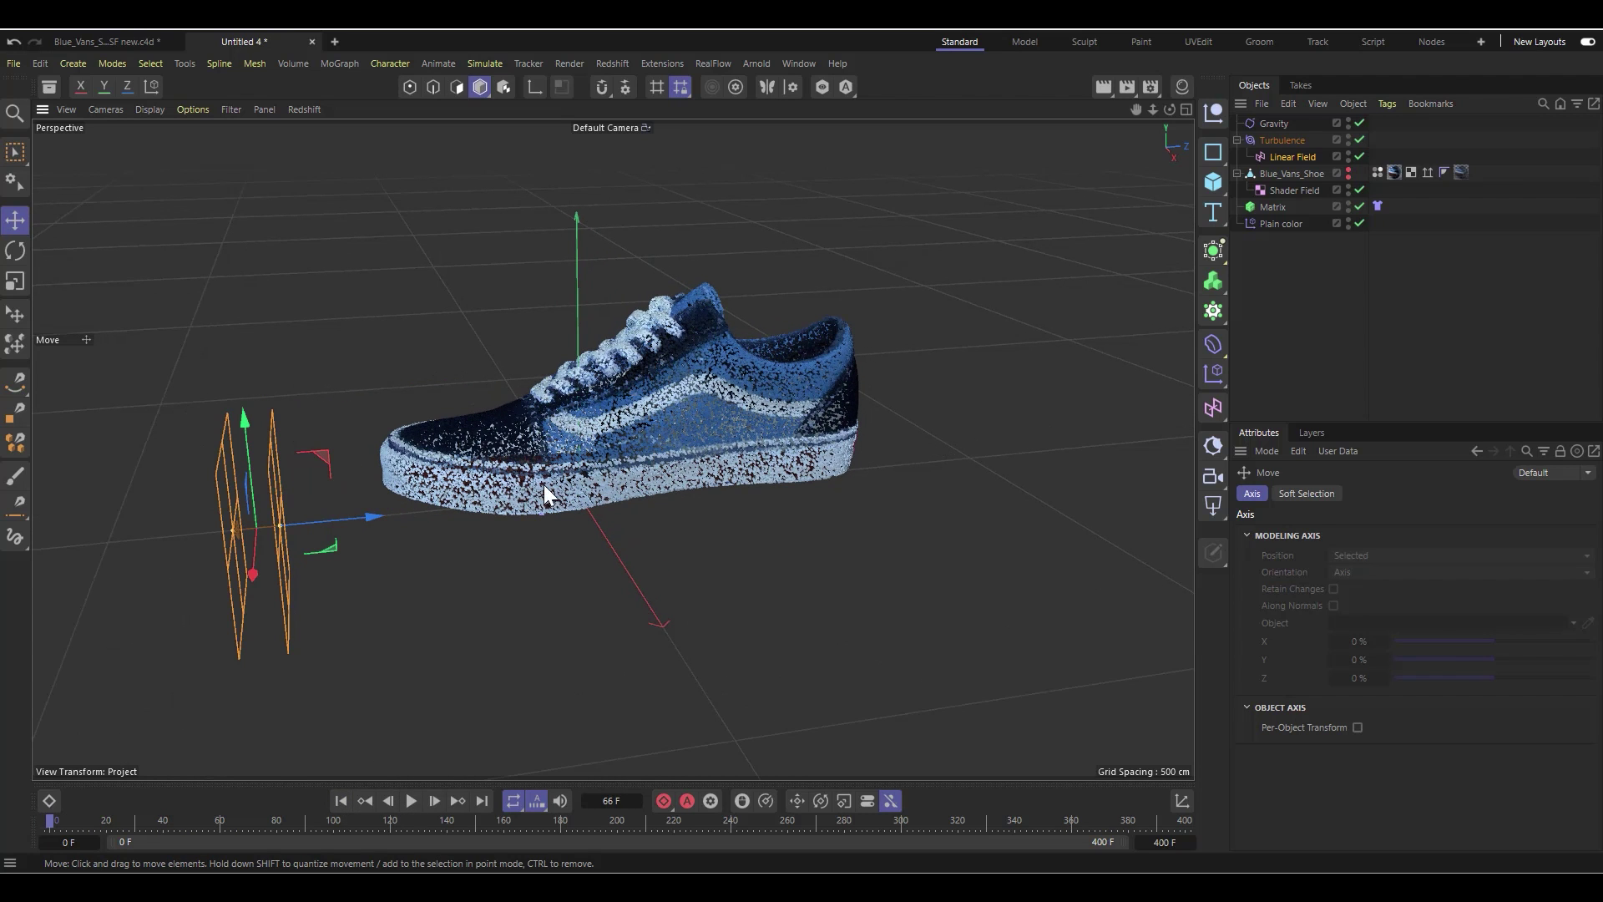
{"action": "left_click_drag", "start_coordinate": [544, 484], "coordinate": [628, 486], "text": "alt"}
{"action": "left_click", "coordinate": [1293, 159]}
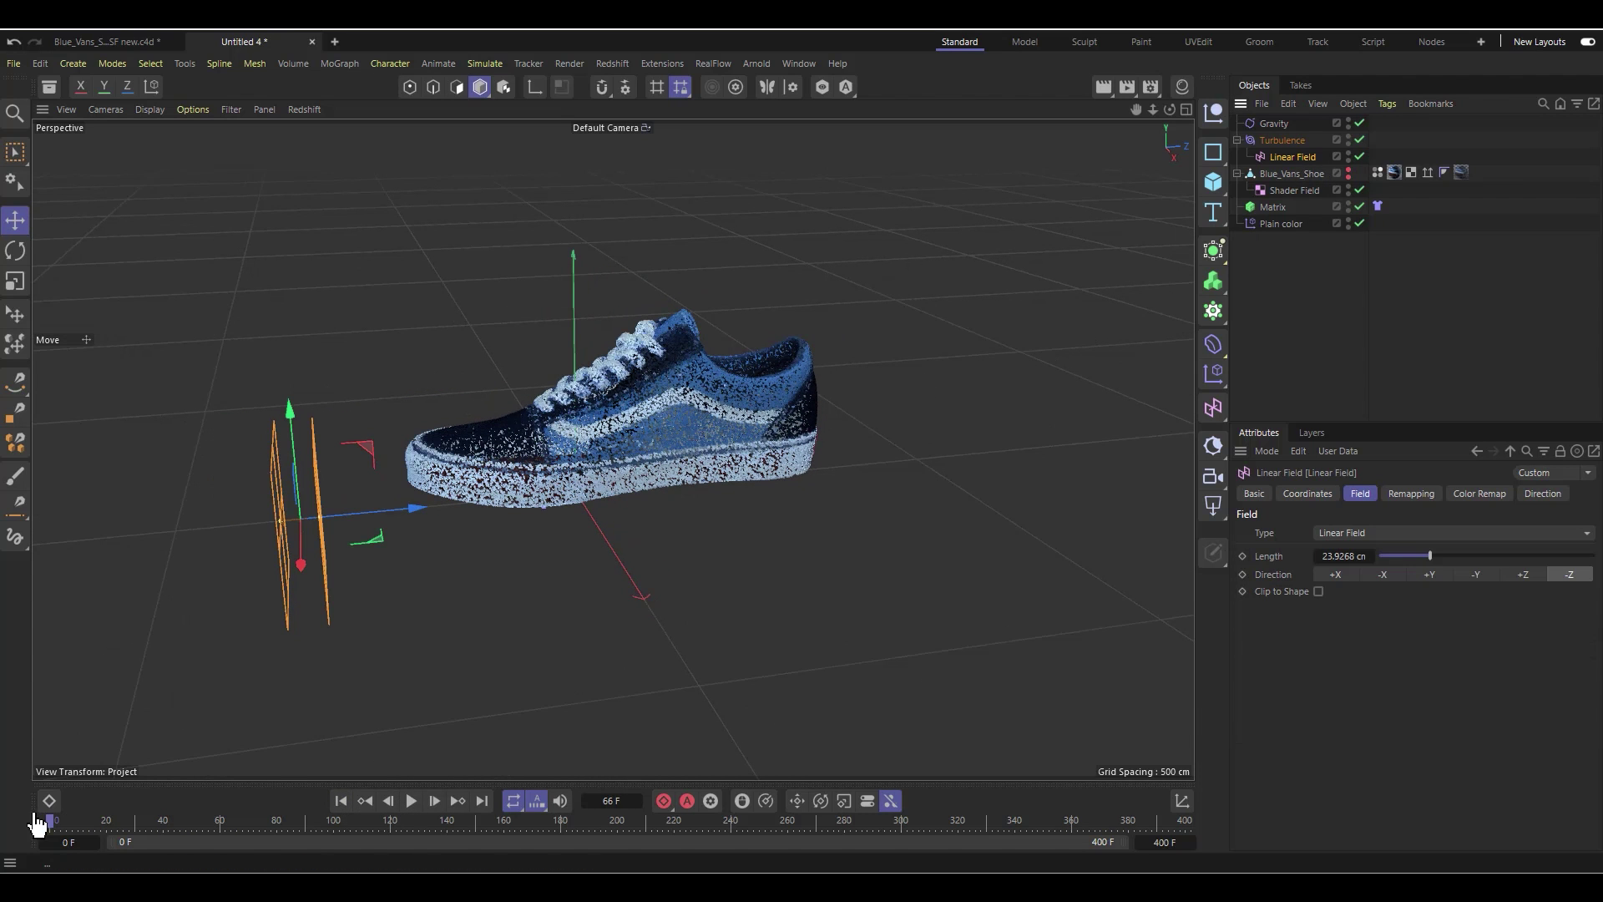
{"action": "left_click_drag", "start_coordinate": [448, 473], "coordinate": [457, 484], "text": "alt"}
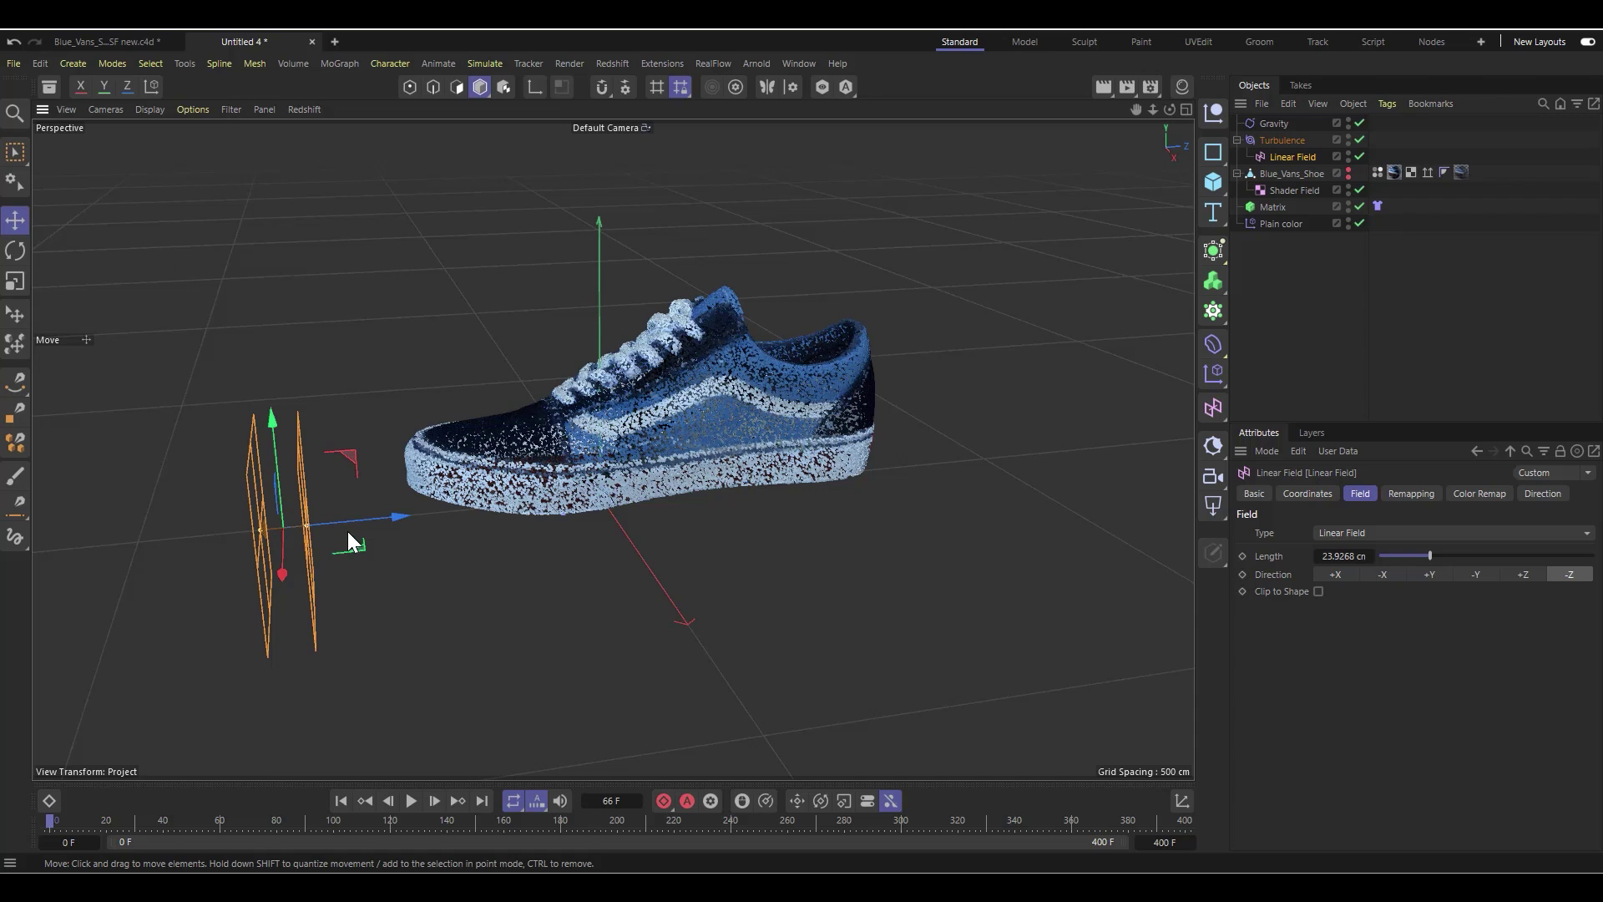
{"action": "left_click_drag", "start_coordinate": [348, 531], "coordinate": [399, 534]}
{"action": "left_click_drag", "start_coordinate": [544, 480], "coordinate": [557, 472], "text": "alt"}
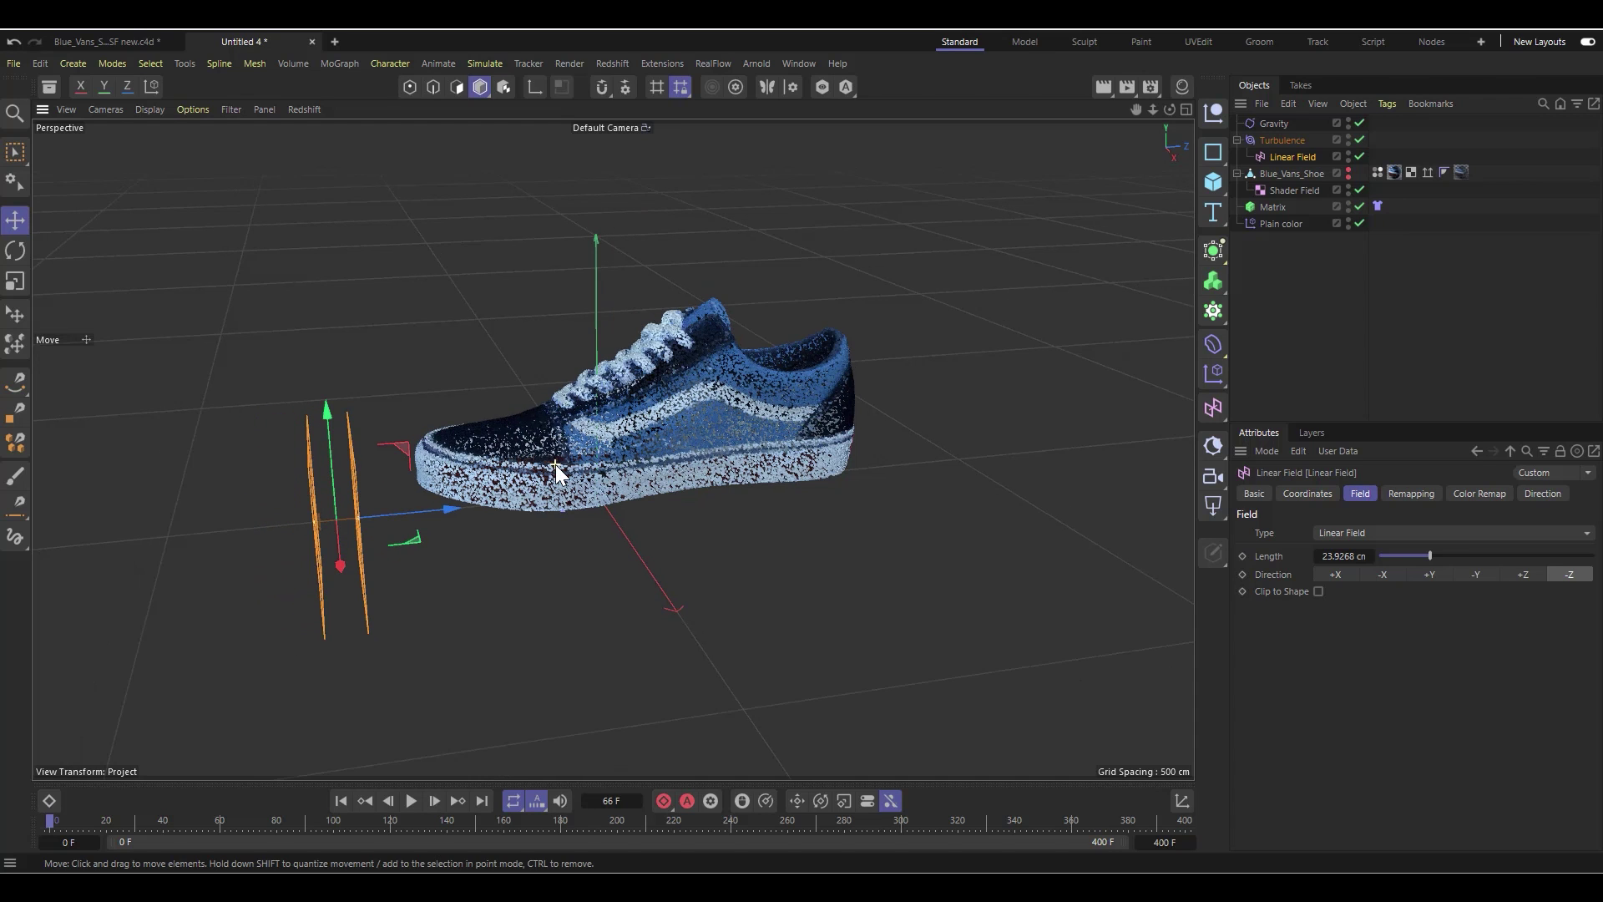
{"action": "left_click_drag", "start_coordinate": [1169, 110], "coordinate": [1181, 112]}
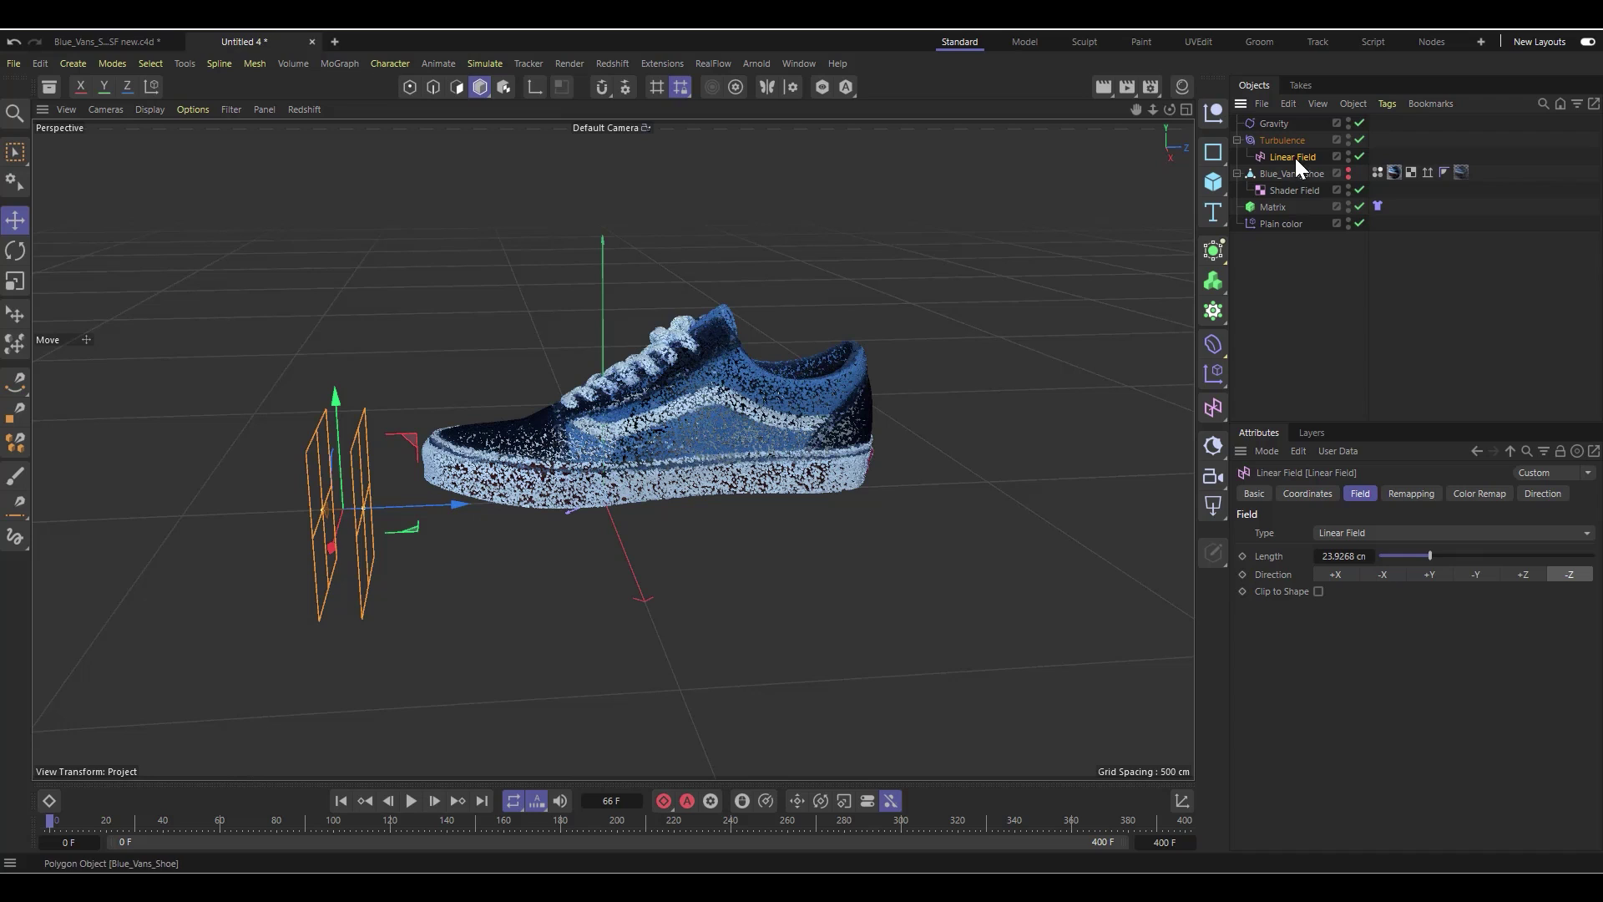
Step: Try to animate the Linear Field from toe to heel by keyframing its X position at frame 0 and moving it at frame 181
{"action": "left_click", "coordinate": [1321, 493]}
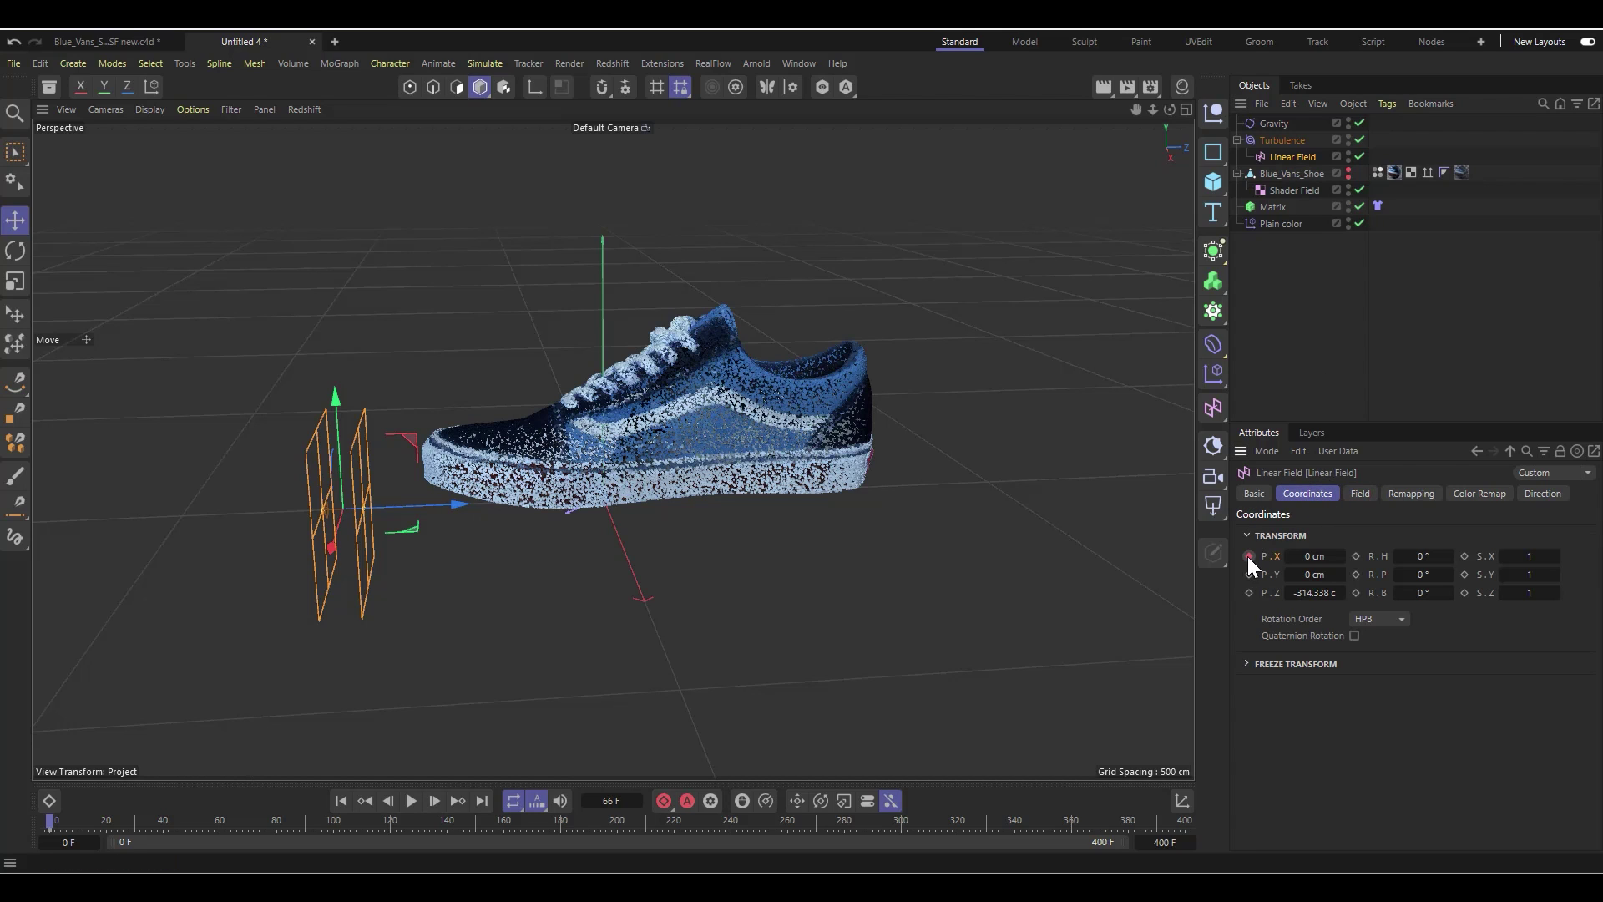
{"action": "left_click", "coordinate": [561, 820]}
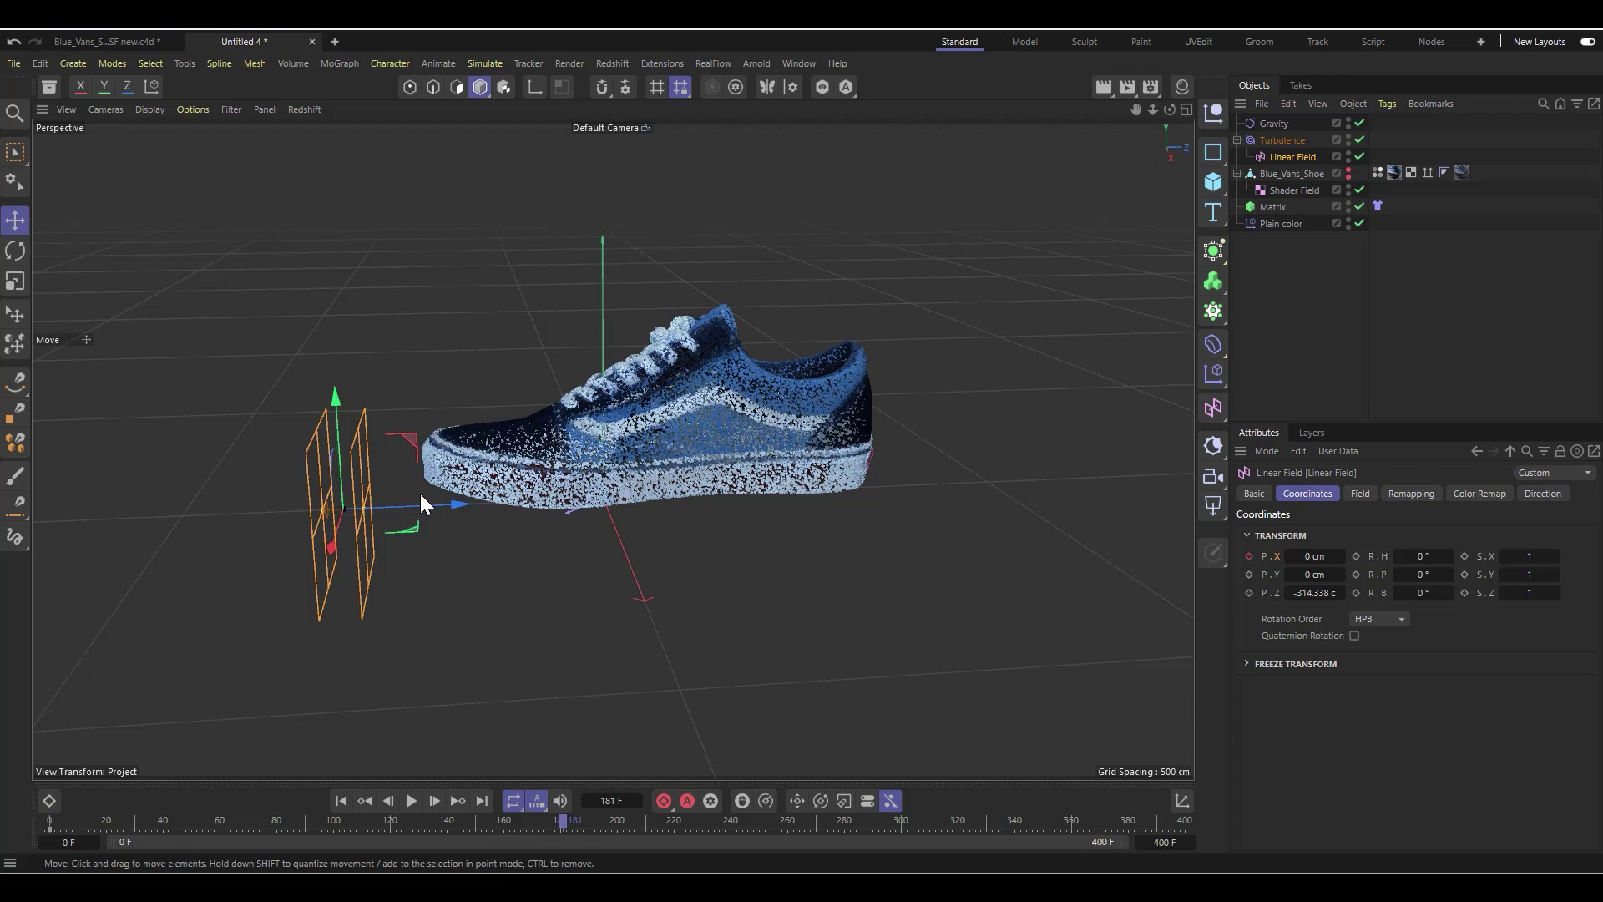
{"action": "left_click_drag", "start_coordinate": [420, 495], "coordinate": [955, 552]}
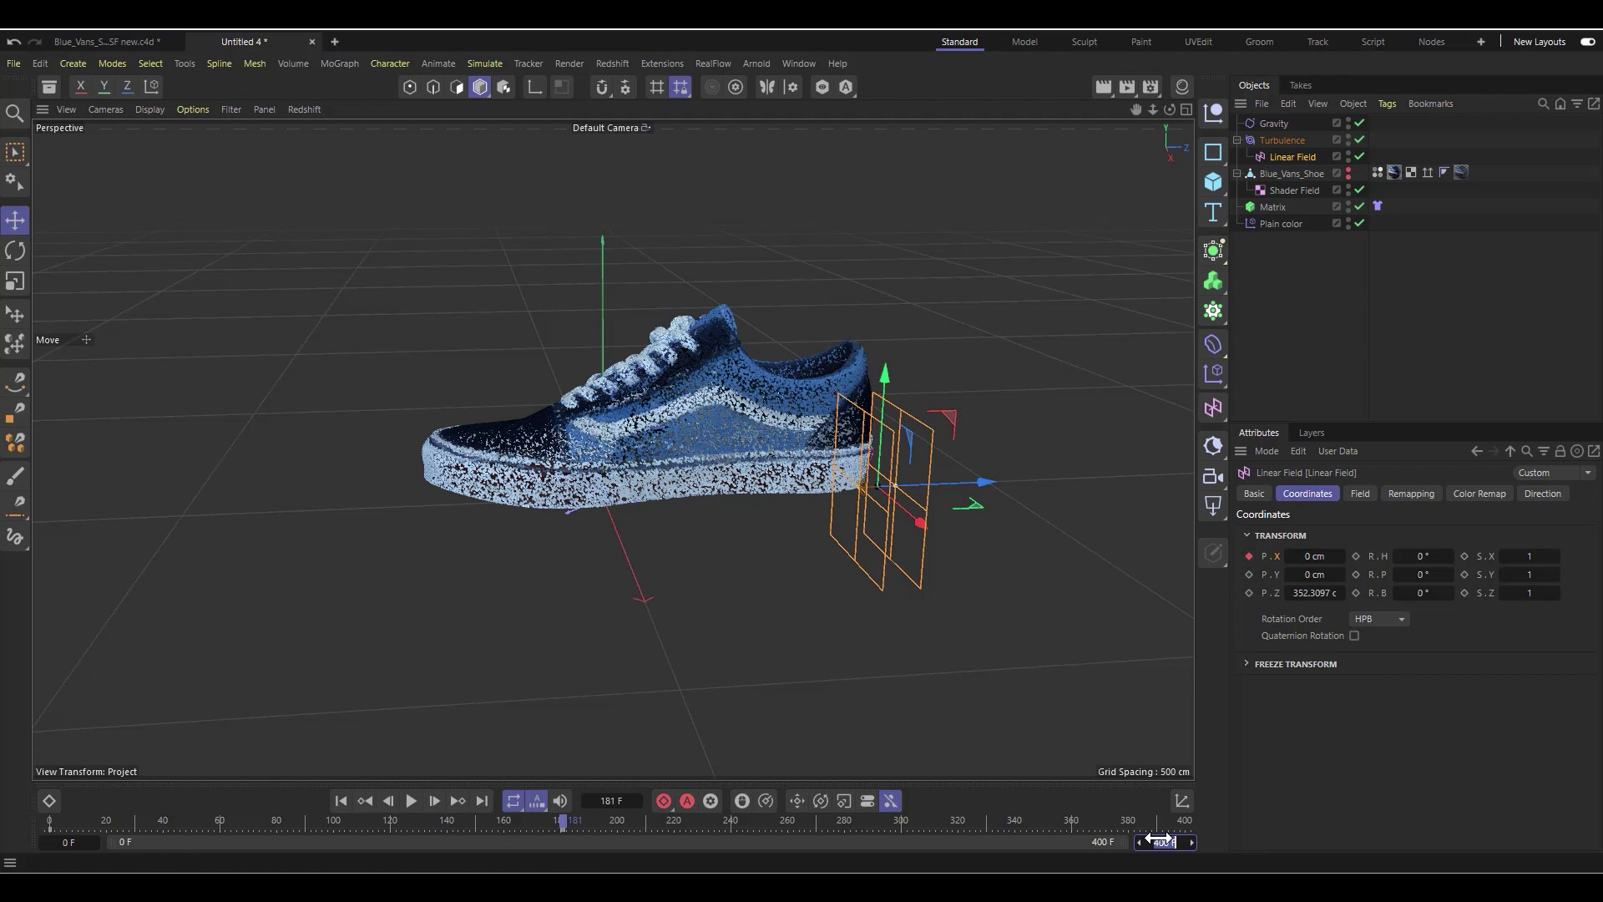
Step: Extend the timeline to 600 frames, play the simulation briefly to check the field's movement, and rewind to the start
{"action": "key", "text": "Return"}
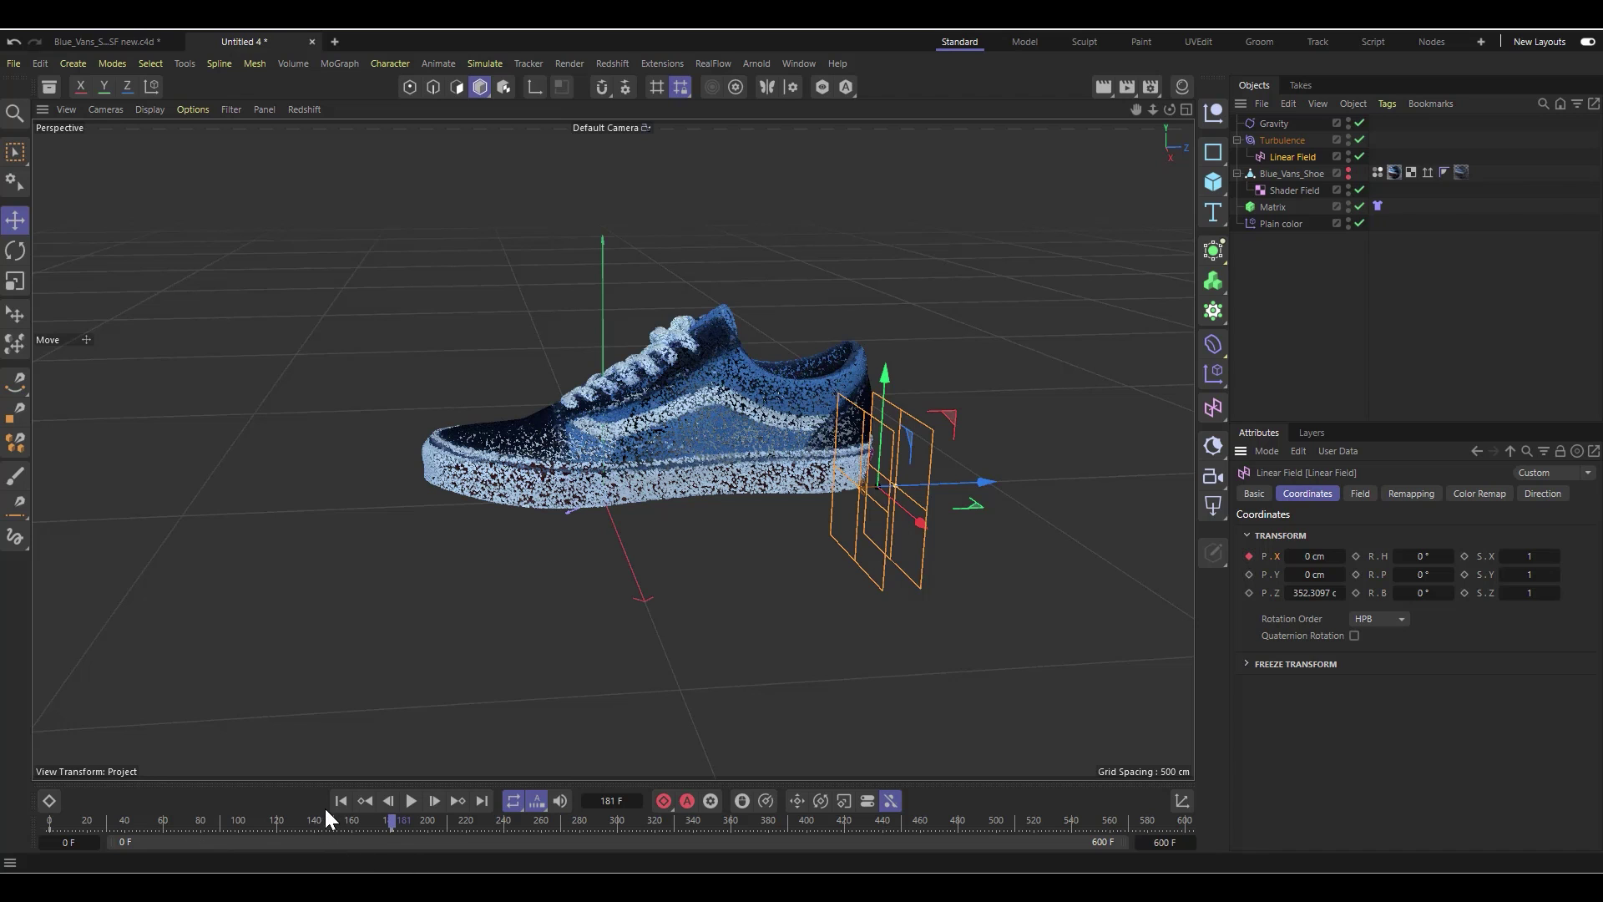
{"action": "left_click", "coordinate": [409, 800]}
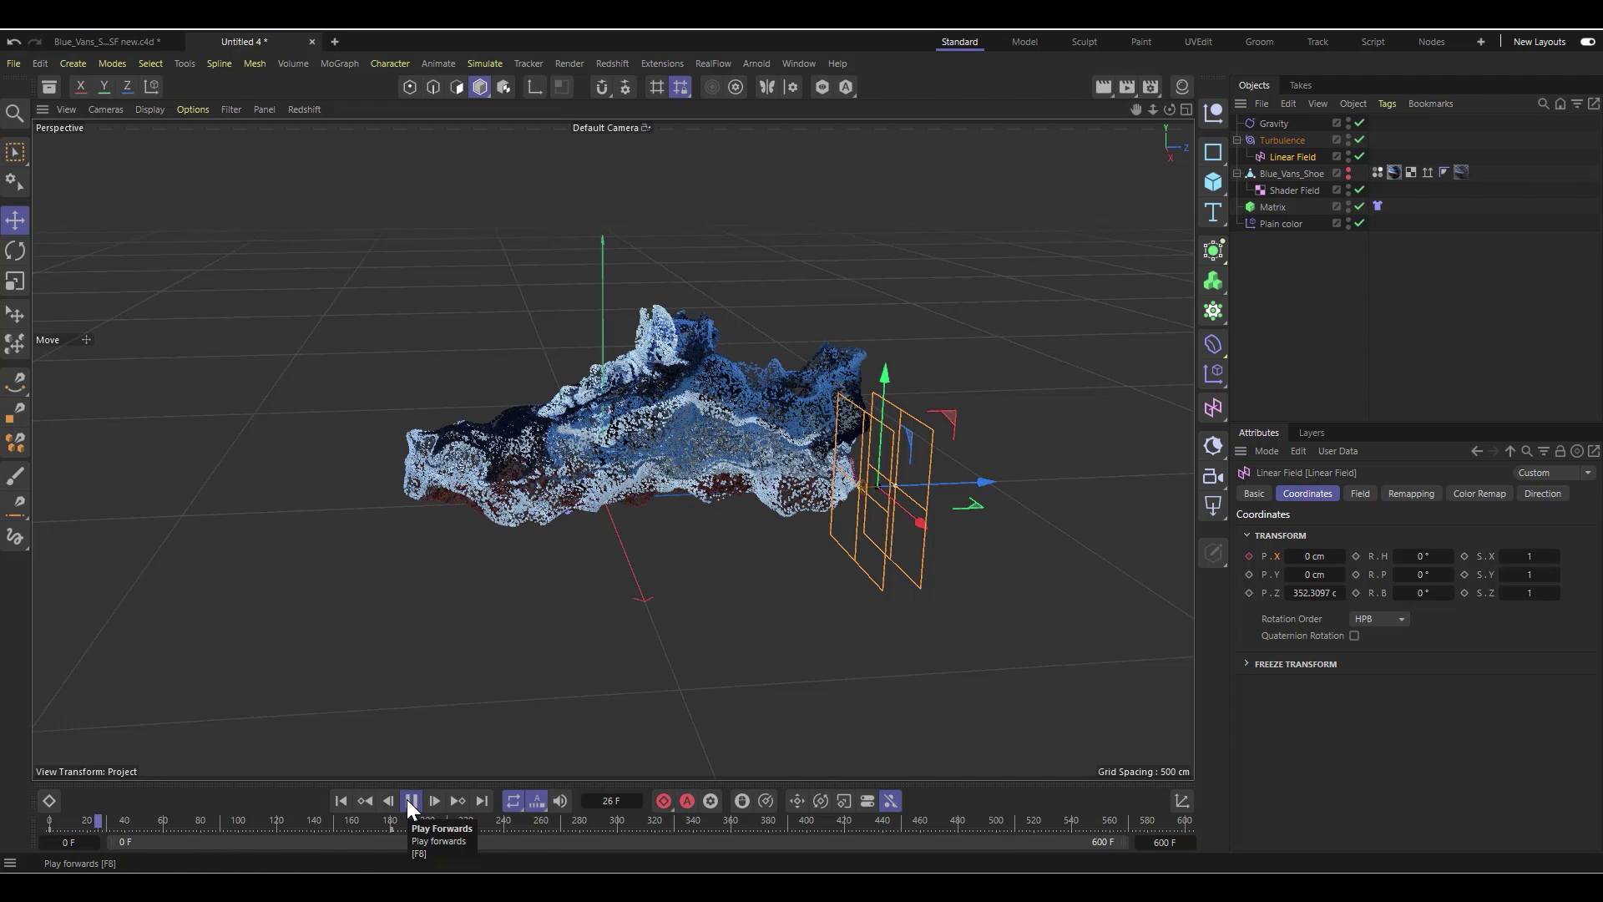
{"action": "left_click", "coordinate": [409, 799]}
{"action": "left_click", "coordinate": [341, 800]}
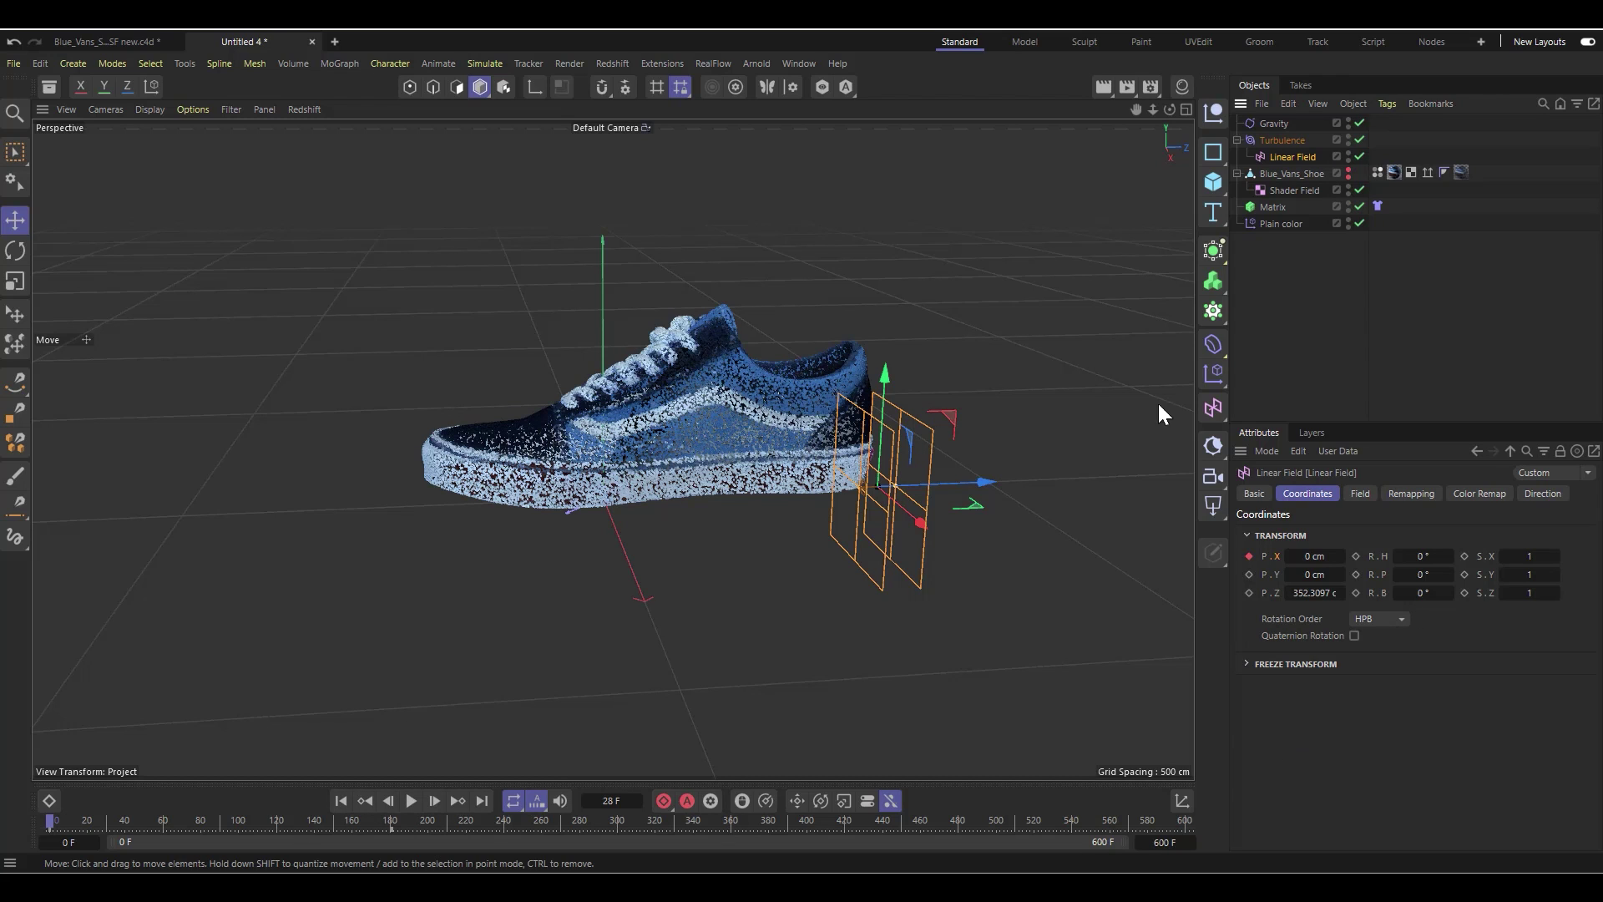
Step: Keyframe the Linear Field's Z position at about -283 cm on frame 0 and about 346 cm behind the heel on frame 181
{"action": "left_click_drag", "start_coordinate": [940, 488], "coordinate": [451, 524]}
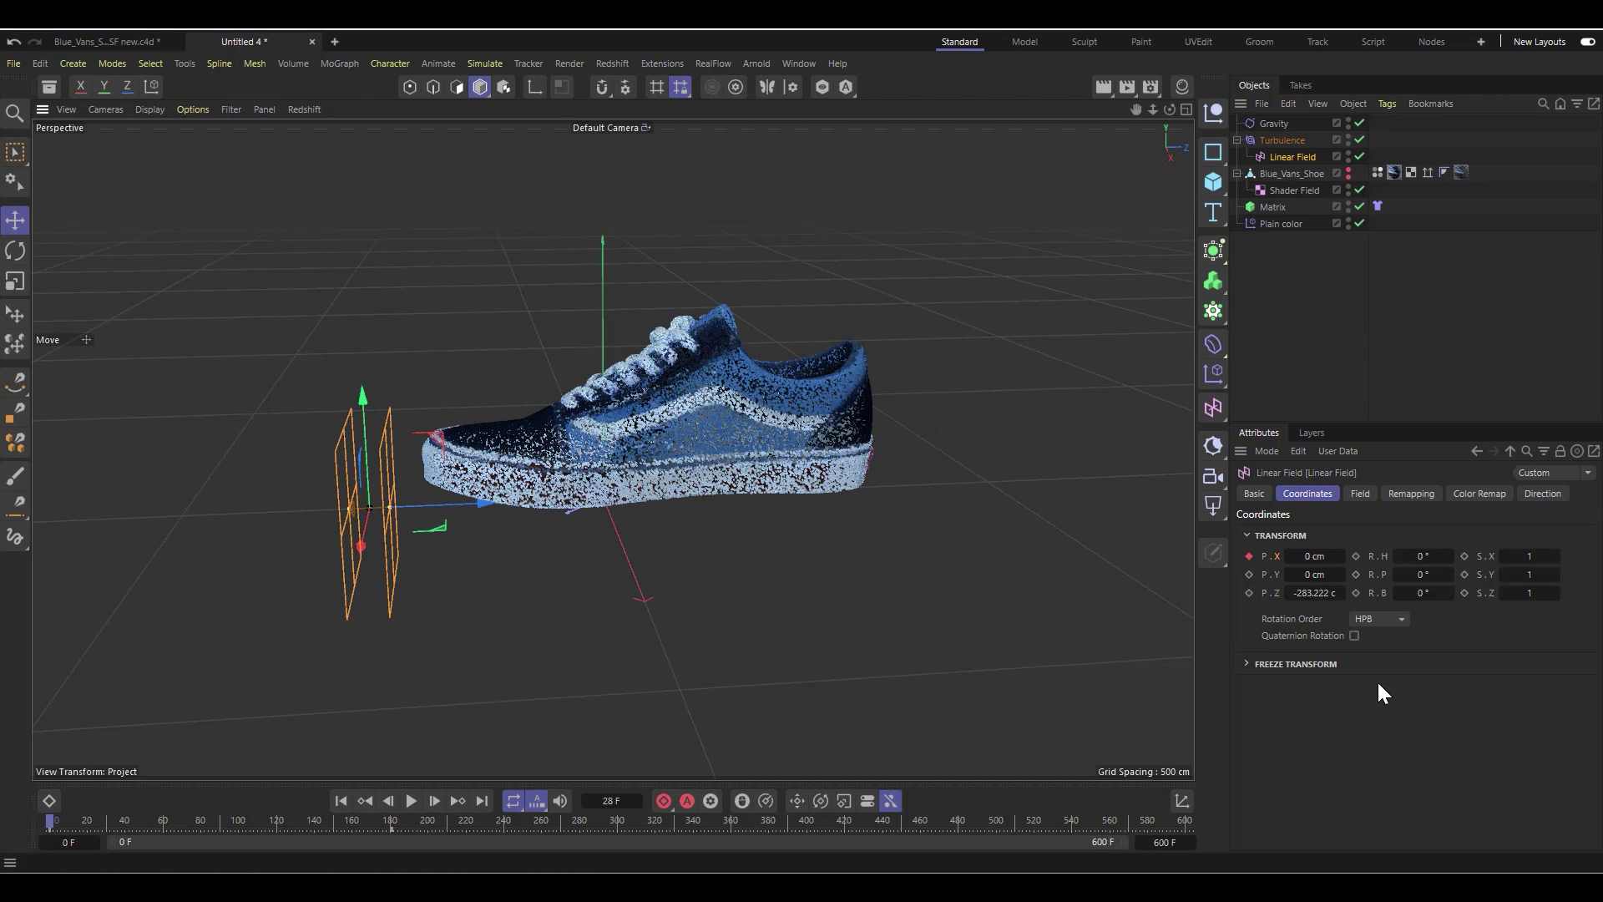
{"action": "left_click", "coordinate": [1249, 592]}
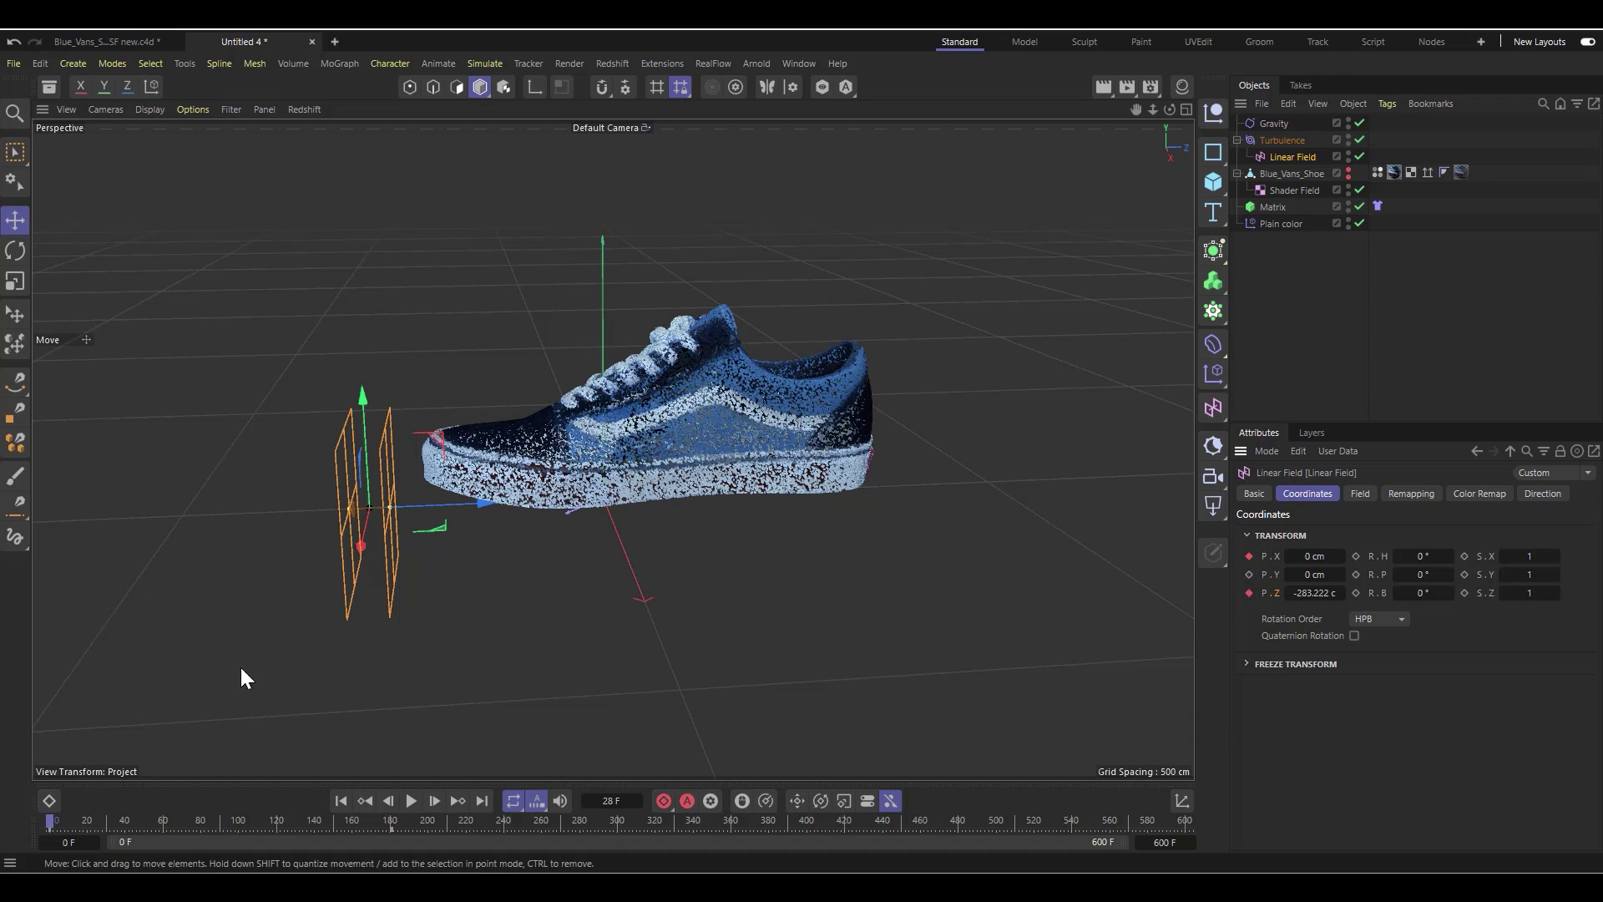
{"action": "left_click", "coordinate": [392, 821]}
{"action": "left_click_drag", "start_coordinate": [469, 498], "coordinate": [973, 501]}
{"action": "left_click", "coordinate": [1248, 592]}
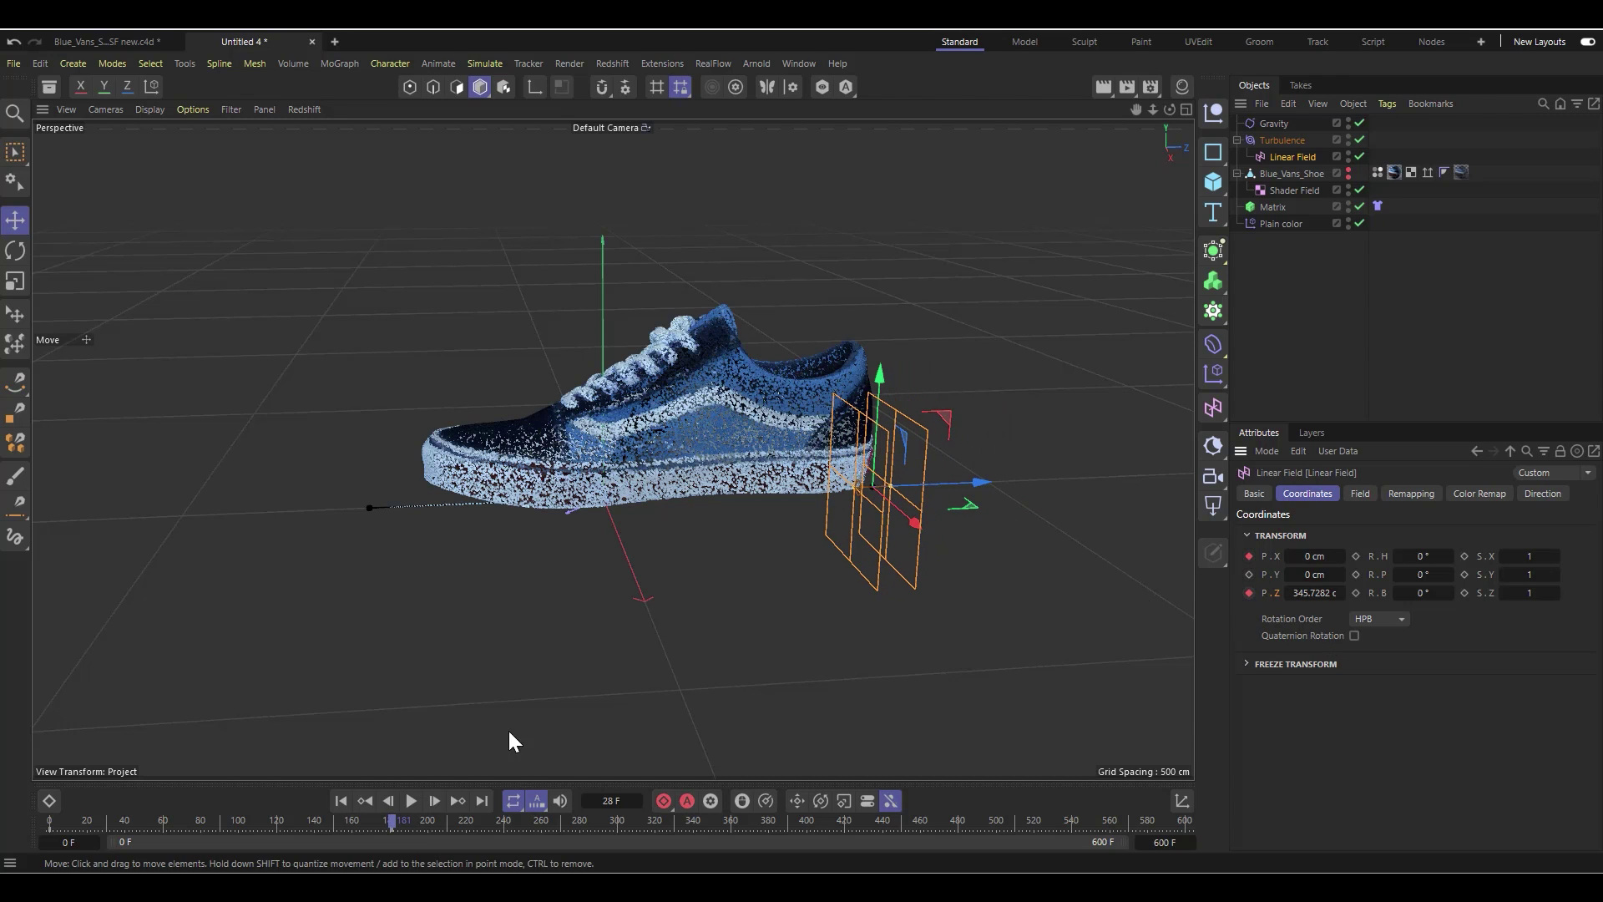
Step: Play the simulation from the start past frame 181 to check the animated dispersion, and rewind
{"action": "left_click", "coordinate": [344, 800]}
{"action": "left_click", "coordinate": [409, 800]}
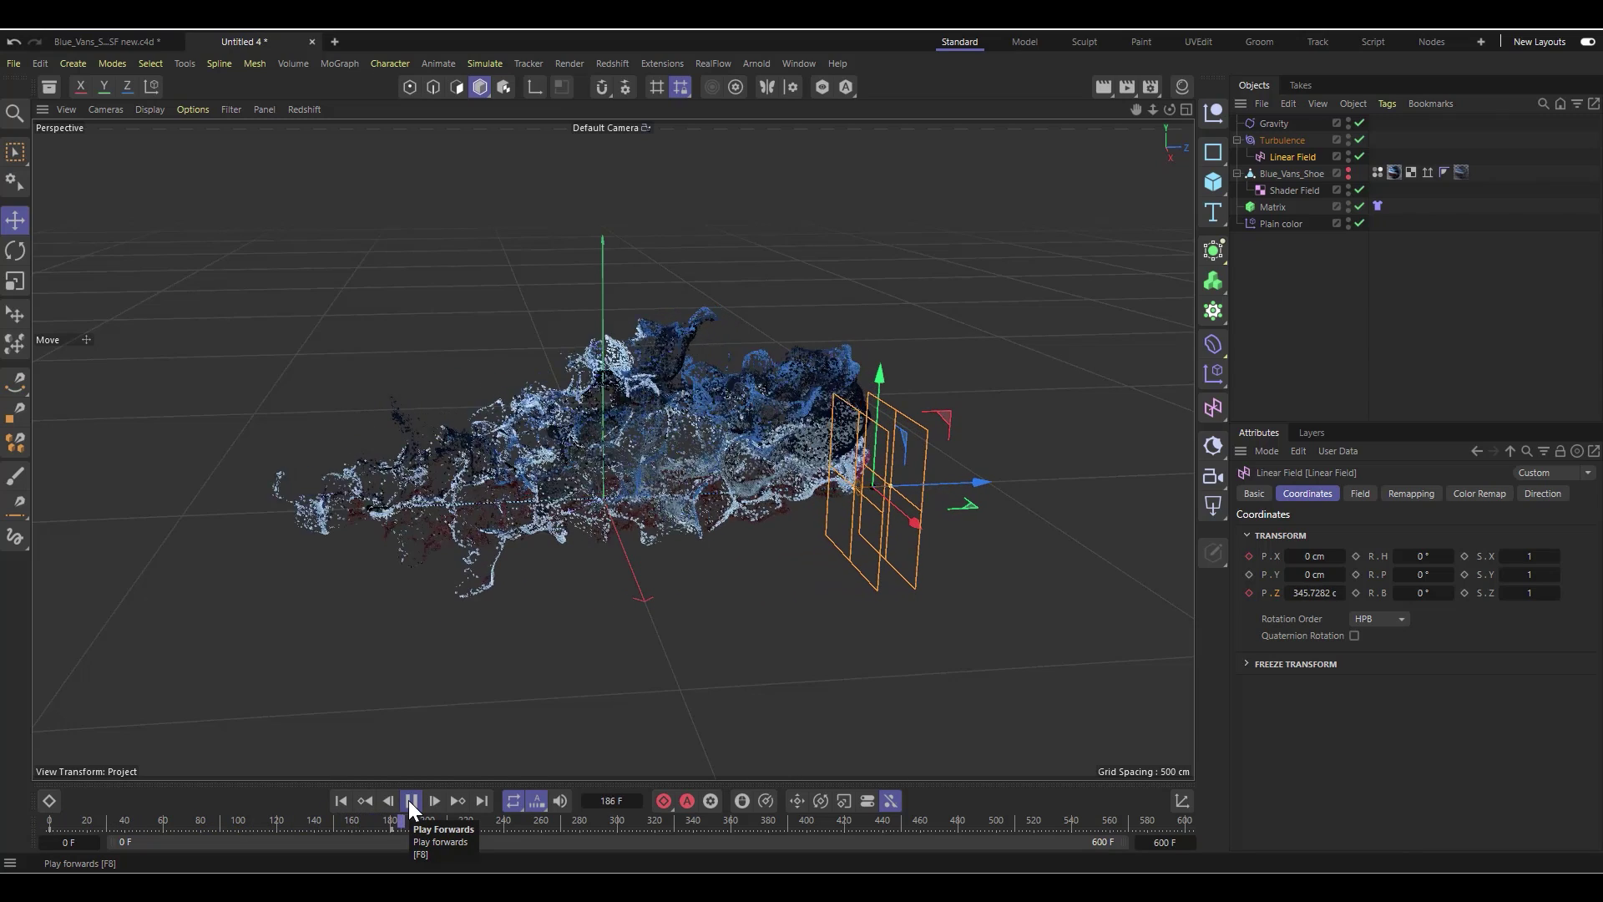
{"action": "left_click", "coordinate": [408, 800]}
{"action": "scroll", "coordinate": [581, 473], "scroll_direction": "up", "scroll_amount": 2}
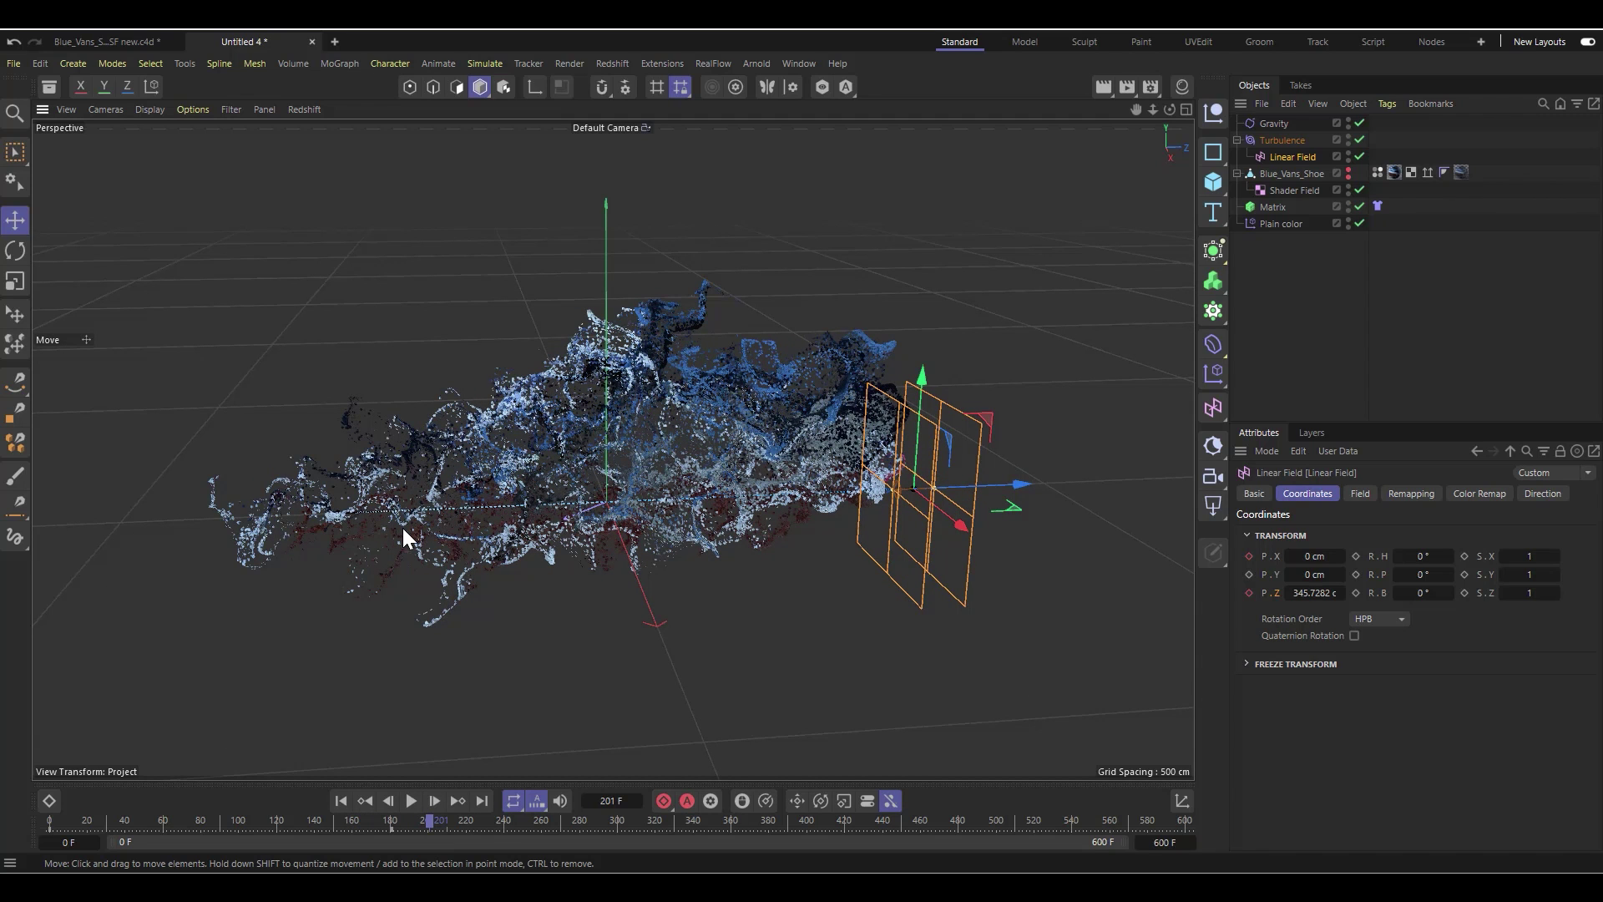
{"action": "left_click", "coordinate": [339, 800]}
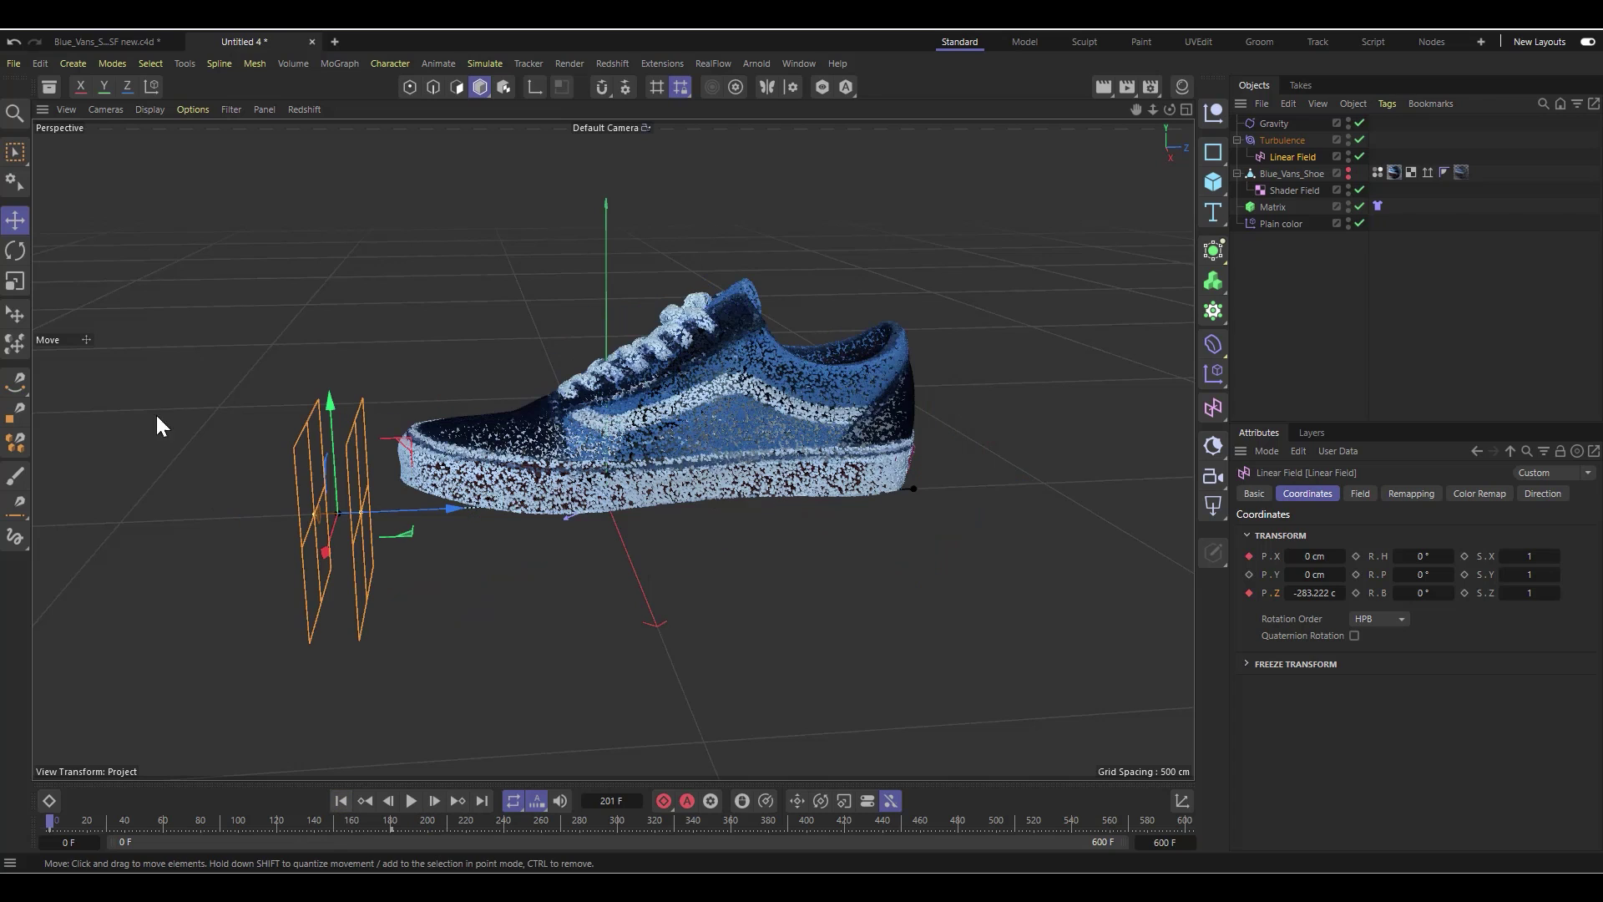
{"action": "scroll", "coordinate": [489, 429], "scroll_direction": "down", "scroll_amount": 2}
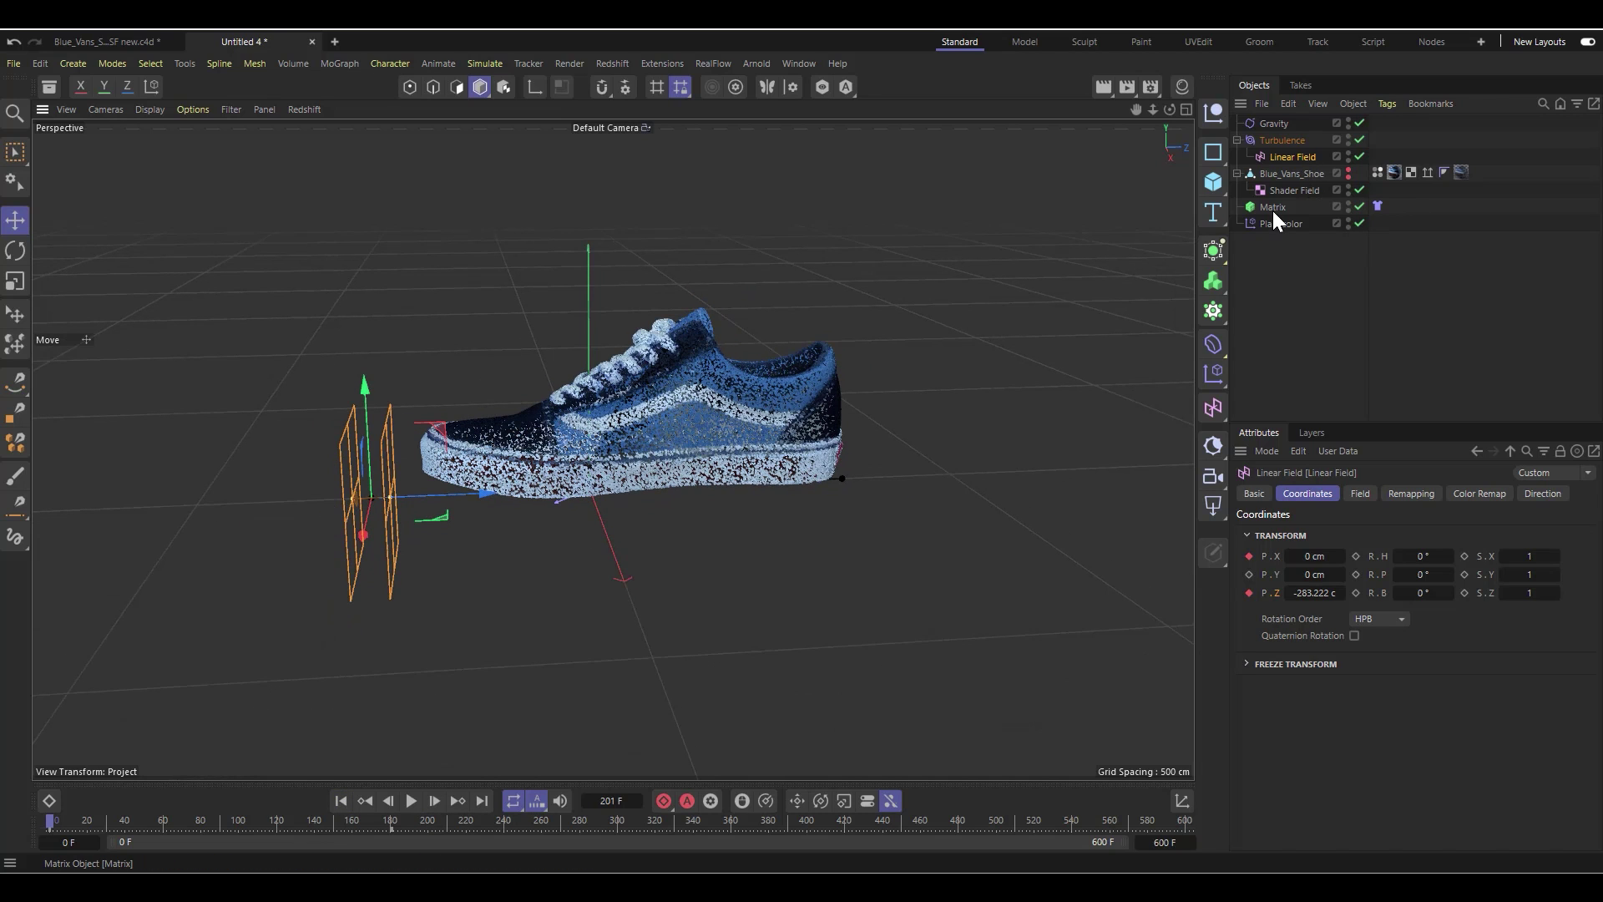
Step: Add a Plain effector to the Matrix and place it below the Plain color effector in the hierarchy
{"action": "left_click", "coordinate": [1271, 208]}
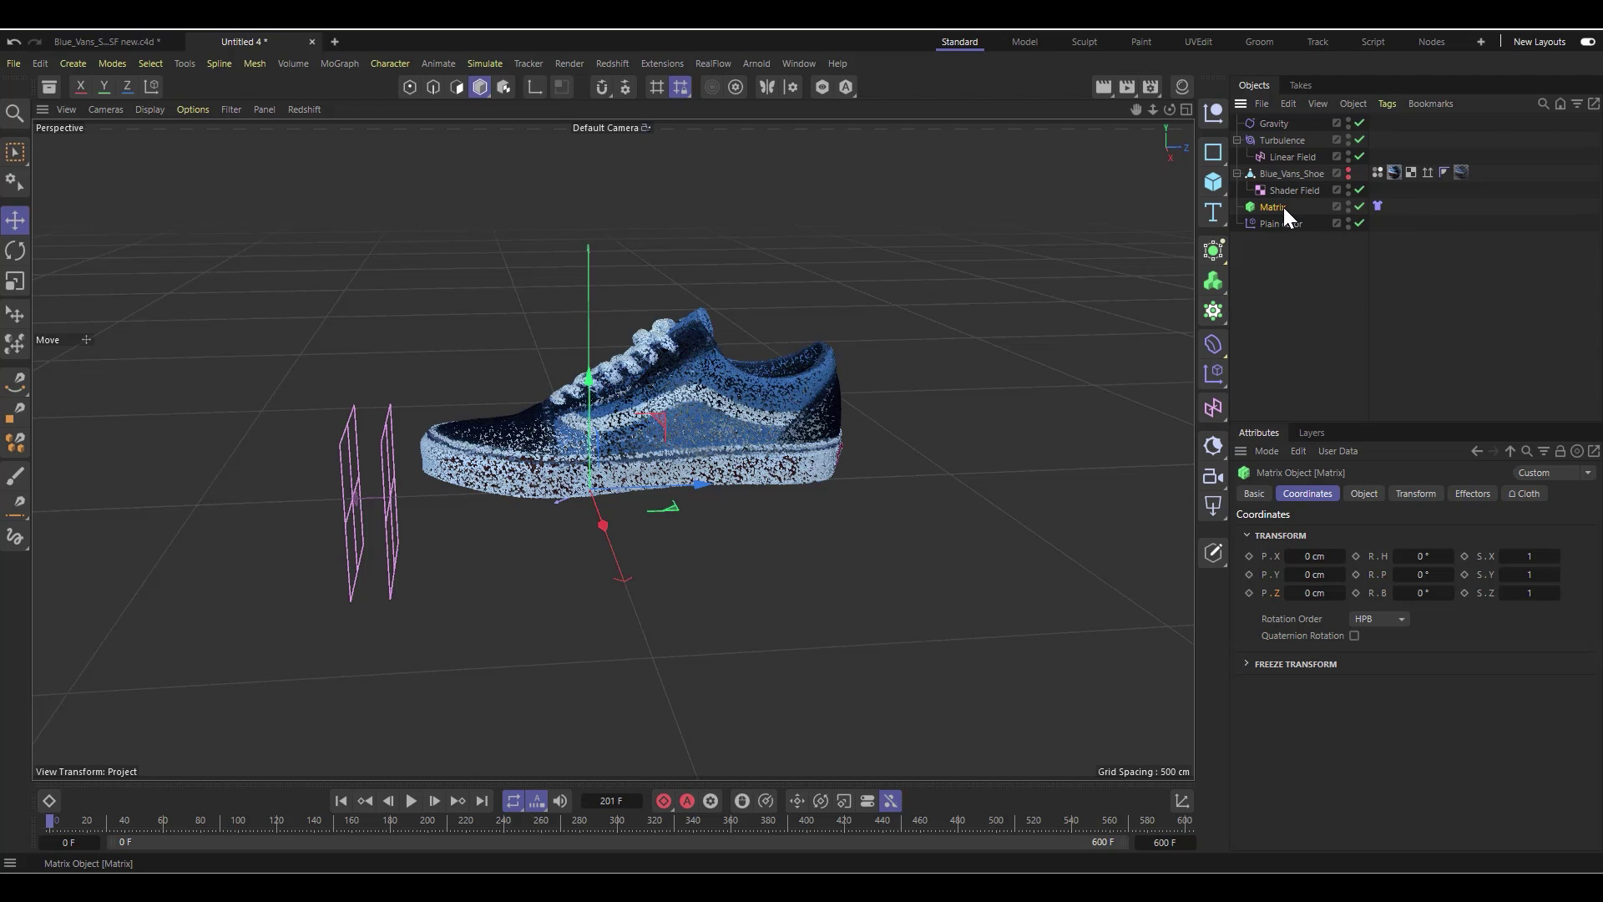
{"action": "left_click", "coordinate": [1209, 367]}
{"action": "left_click", "coordinate": [1265, 398]}
{"action": "left_click_drag", "start_coordinate": [1269, 121], "coordinate": [1282, 287]}
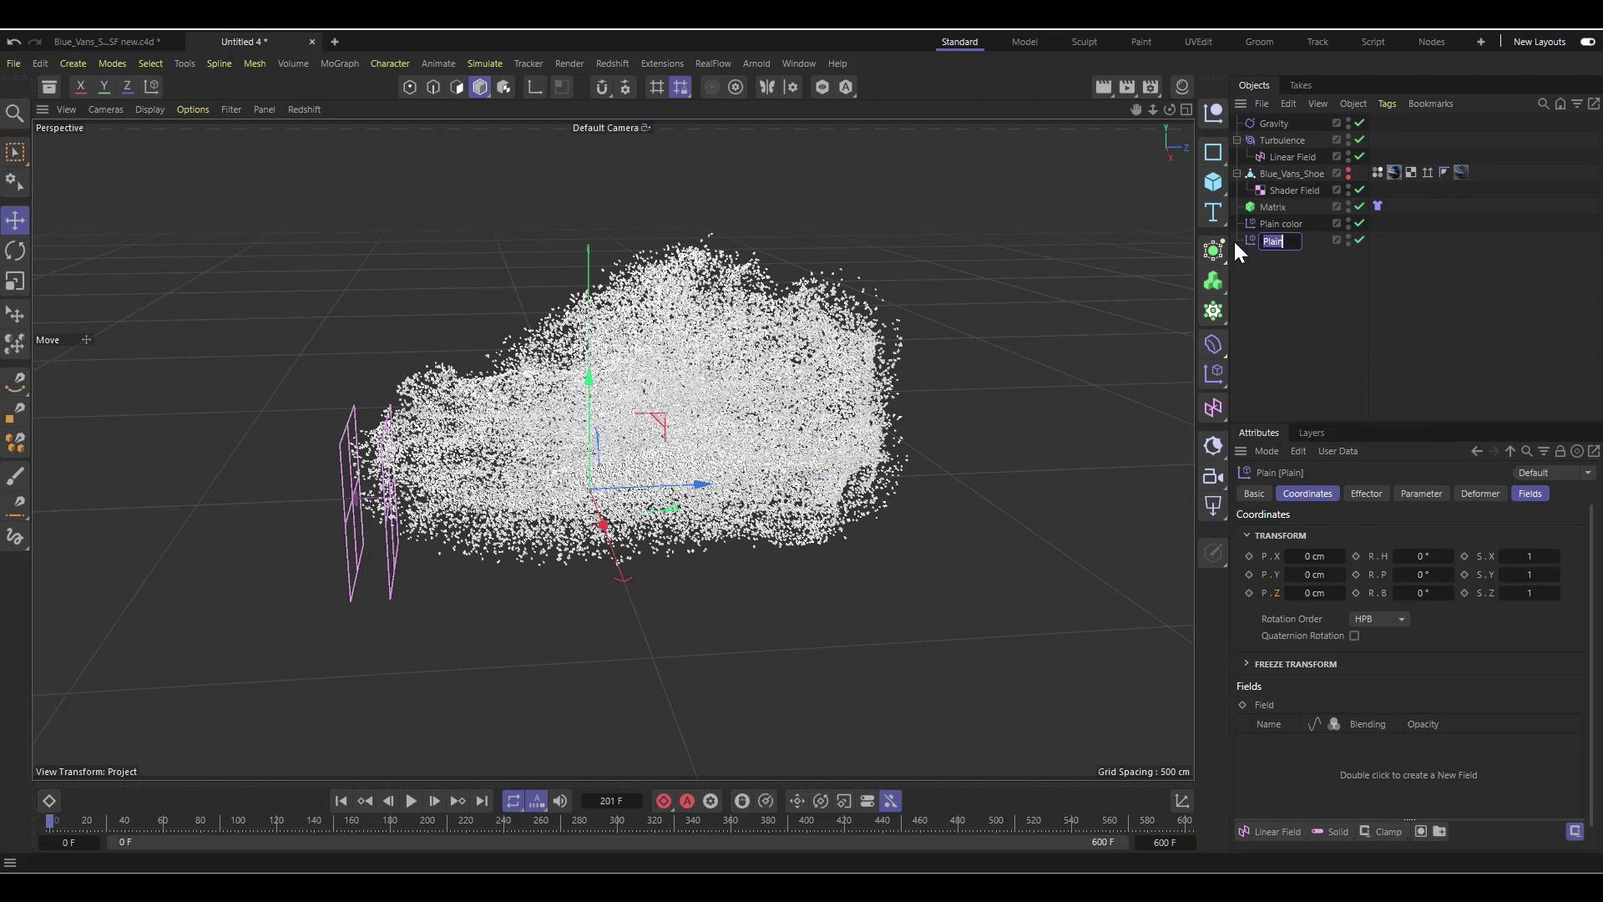
Step: Disable the new Plain effector's Position and enable Uniform Scale with a Scale of -1
{"action": "left_click", "coordinate": [1420, 494]}
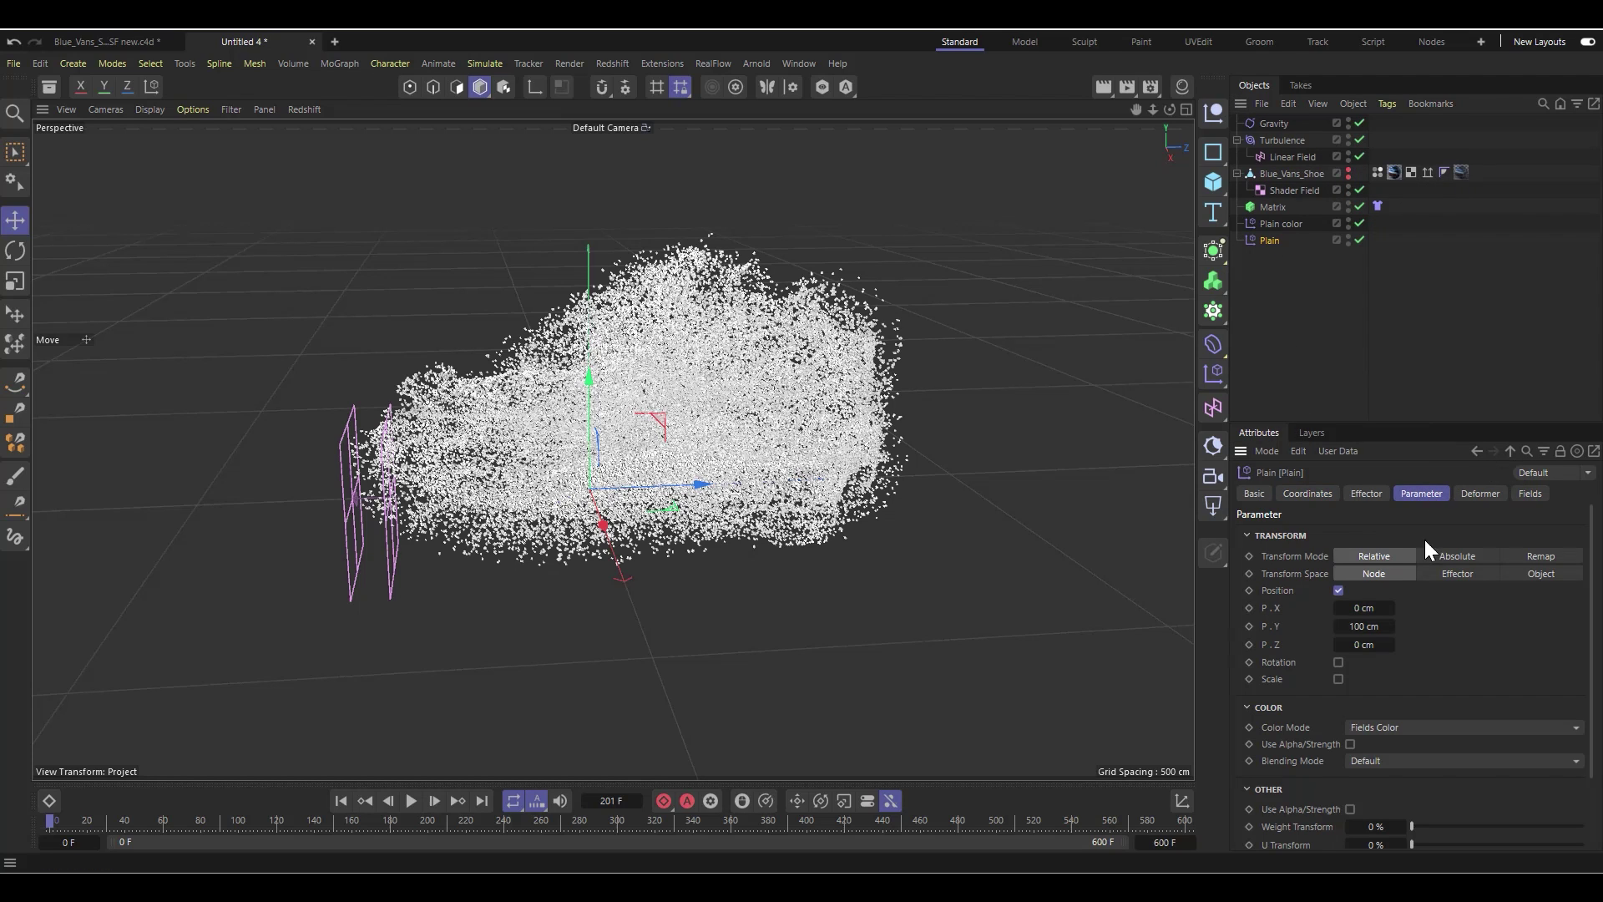
{"action": "left_click", "coordinate": [1339, 591]}
{"action": "left_click", "coordinate": [1337, 623]}
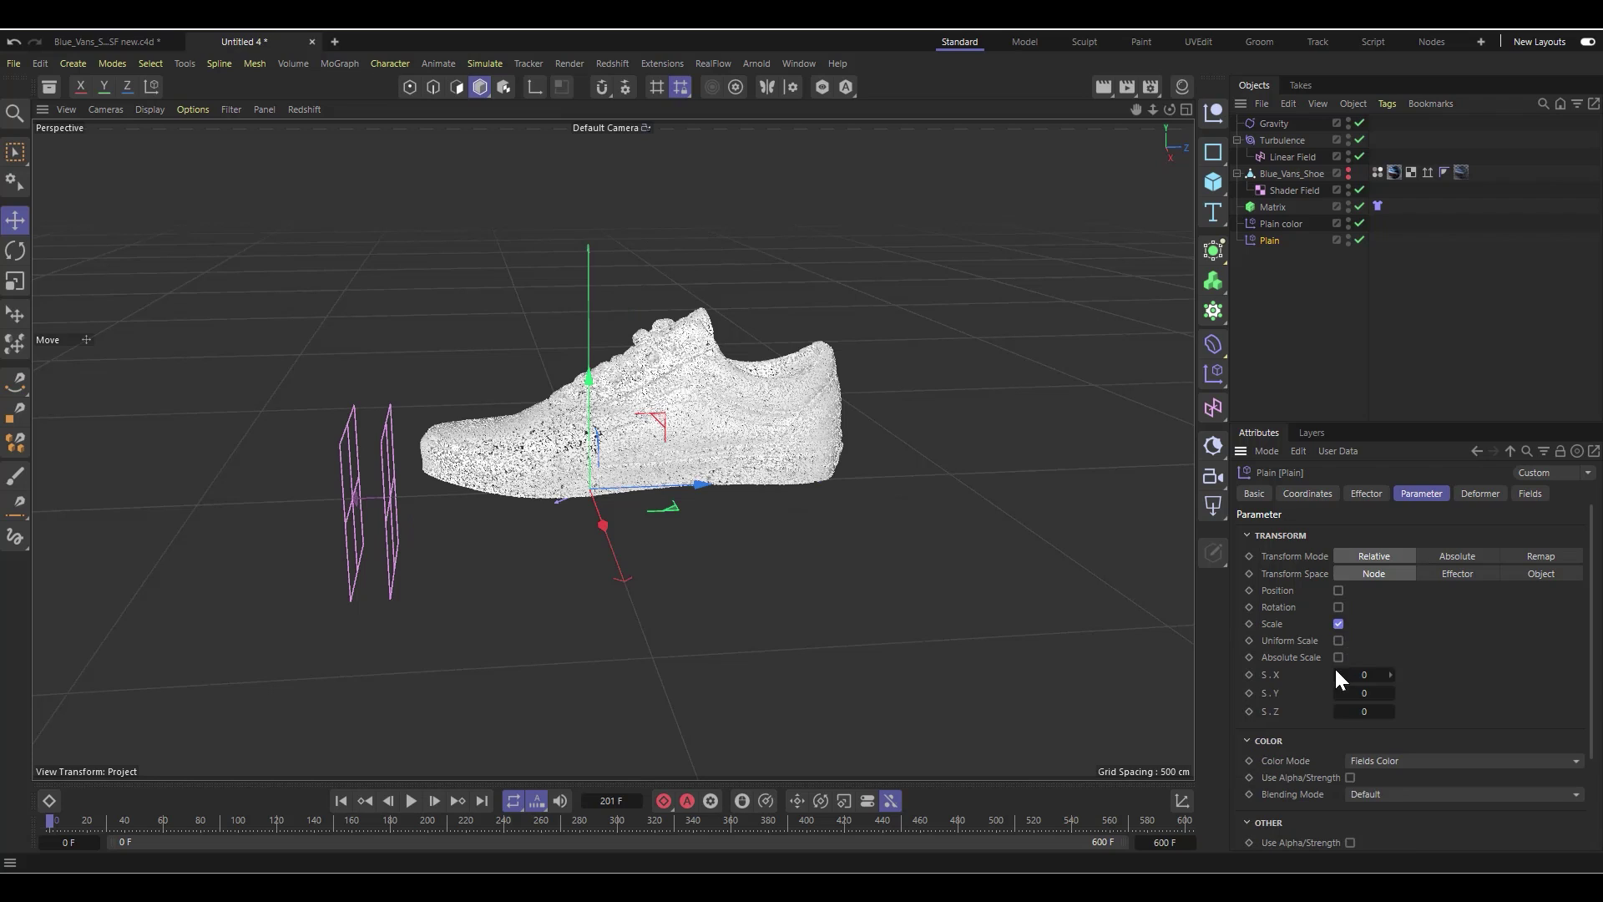
{"action": "left_click", "coordinate": [1339, 640]}
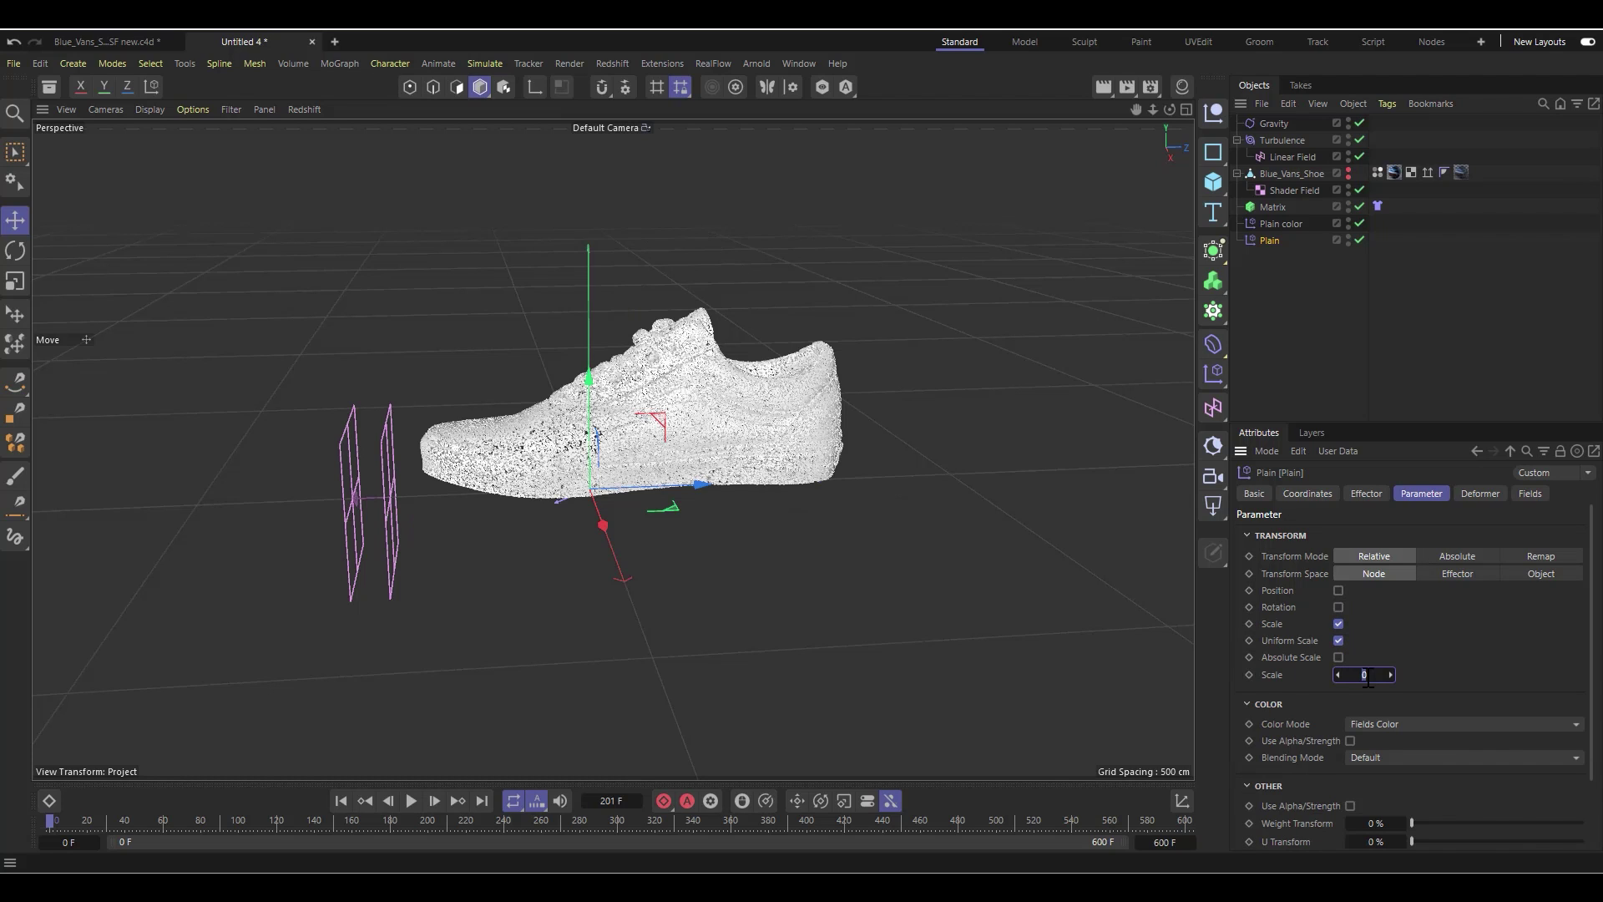
{"action": "key", "text": "Return"}
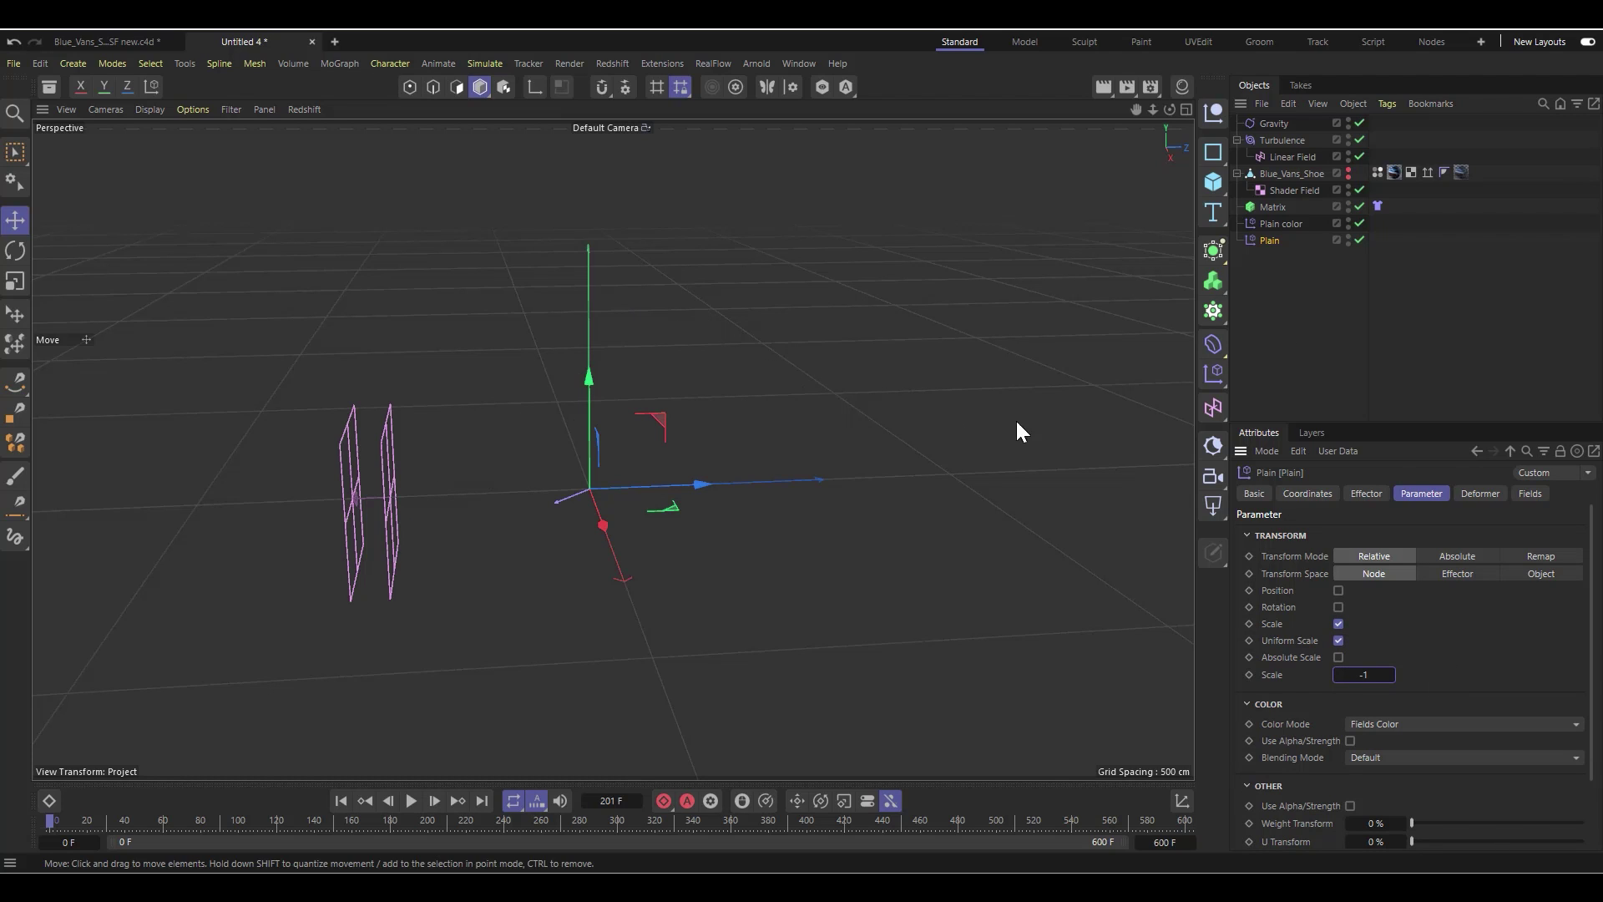
Step: Add a Linear Field to the Plain effector with direction -Z and Length about 19.21 cm, and move it in front of the toe
{"action": "left_click", "coordinate": [1529, 497]}
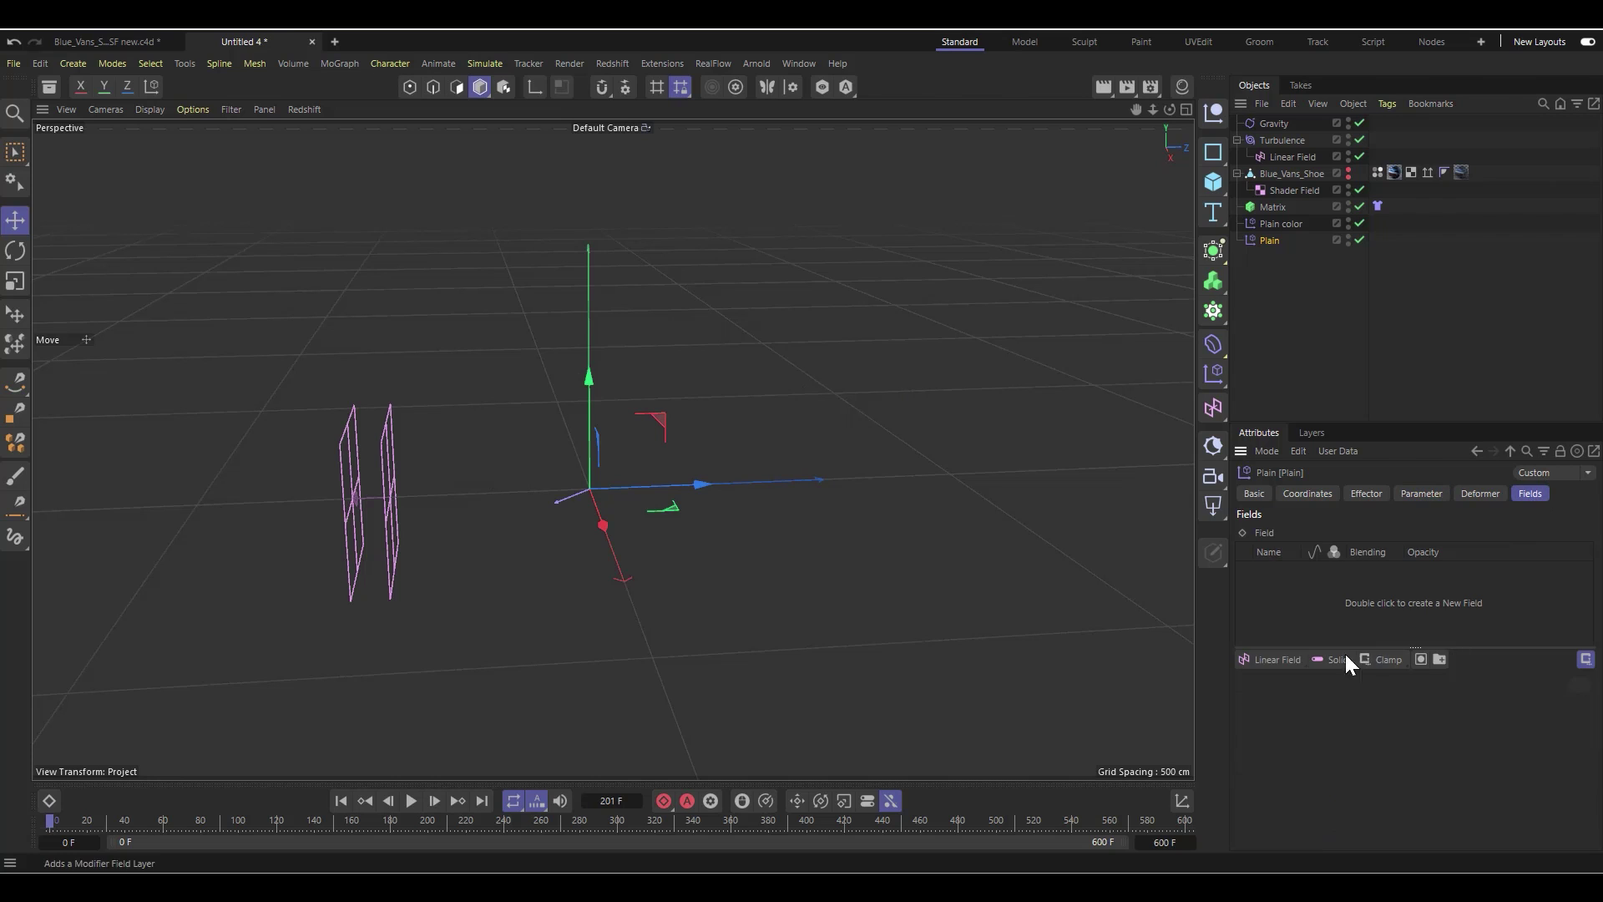
{"action": "left_click", "coordinate": [1280, 661]}
{"action": "left_click", "coordinate": [1568, 763]}
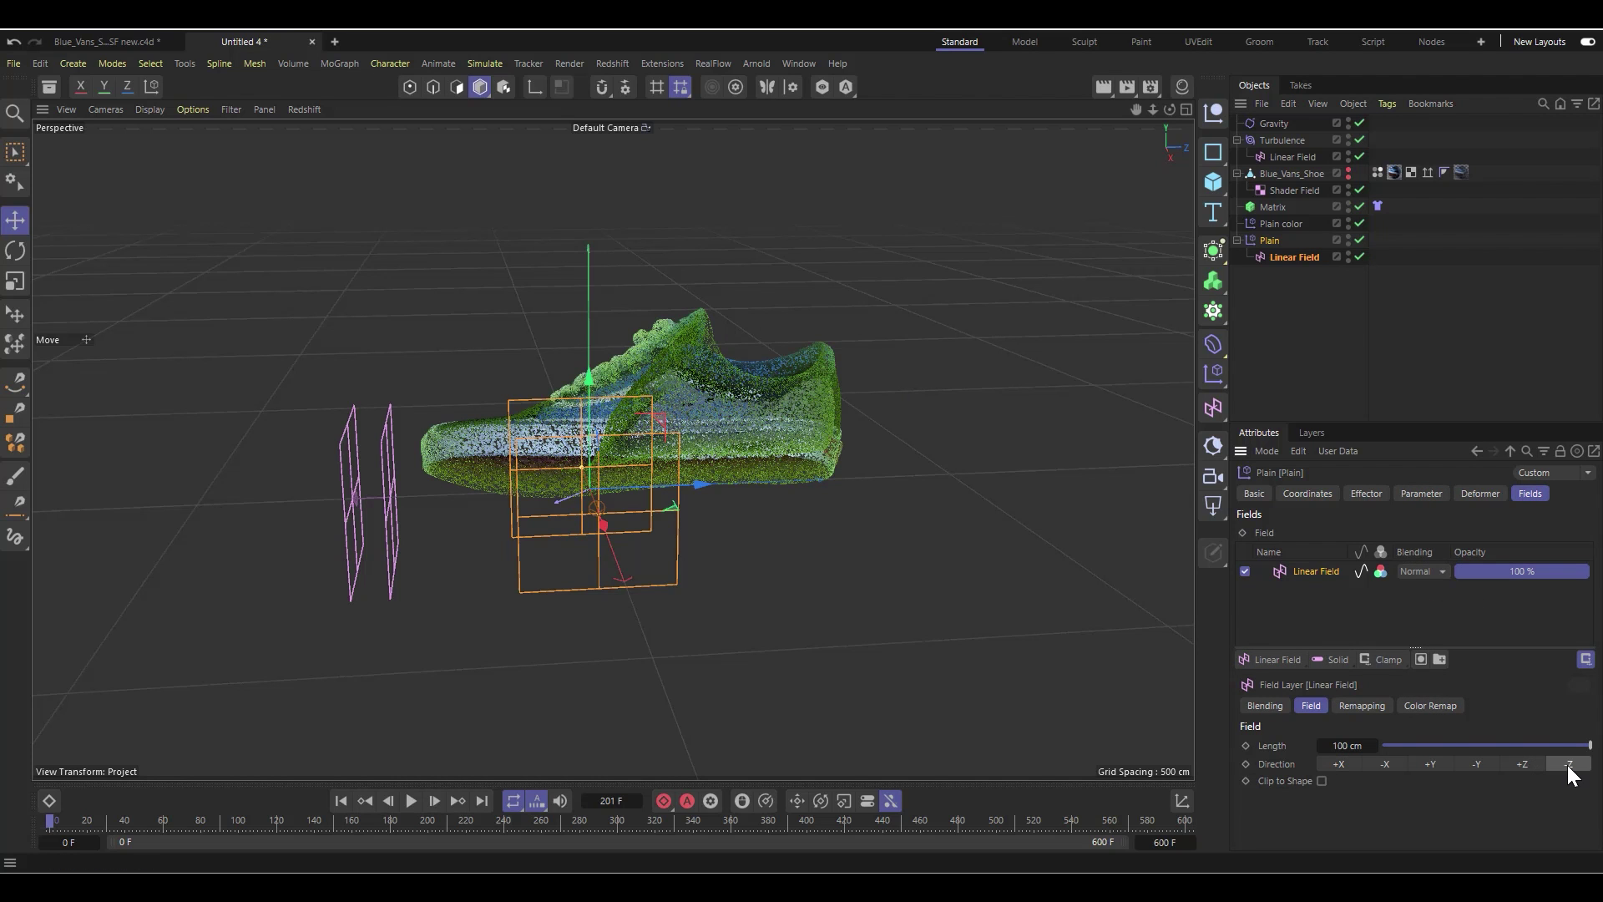
{"action": "left_click_drag", "start_coordinate": [662, 501], "coordinate": [441, 493]}
Step: Test the particle shrinking in playback by sliding the Plain's Linear Field along the shoe, rewind, and return the field to the toe
{"action": "left_click", "coordinate": [412, 803]}
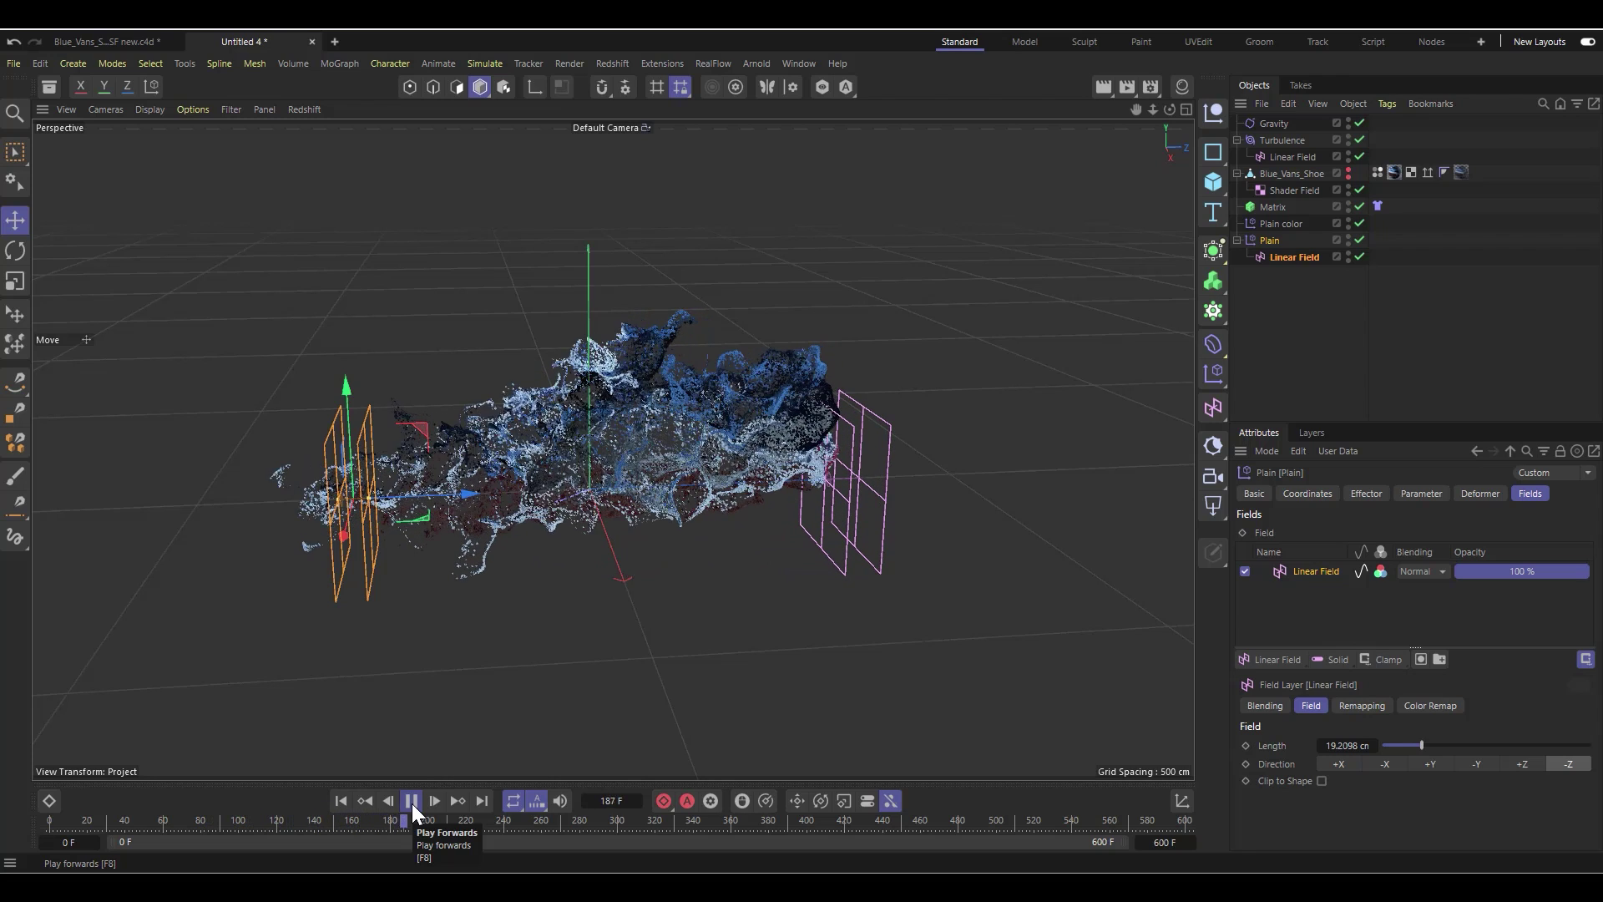
{"action": "left_click", "coordinate": [412, 803]}
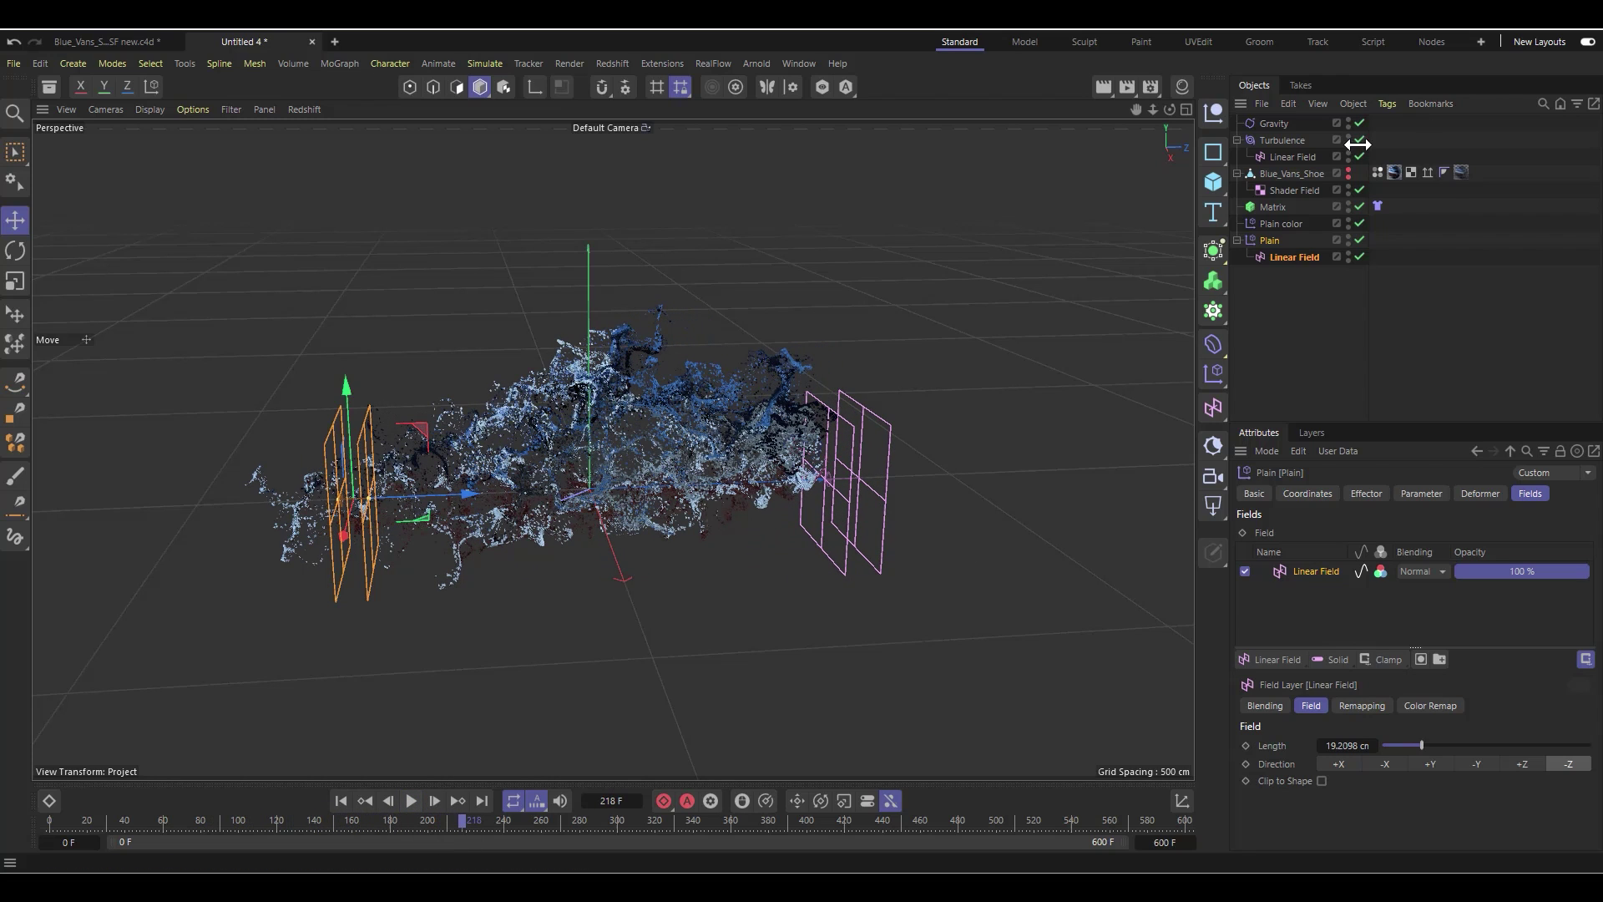
{"action": "left_click", "coordinate": [1284, 254]}
{"action": "left_click", "coordinate": [341, 799]}
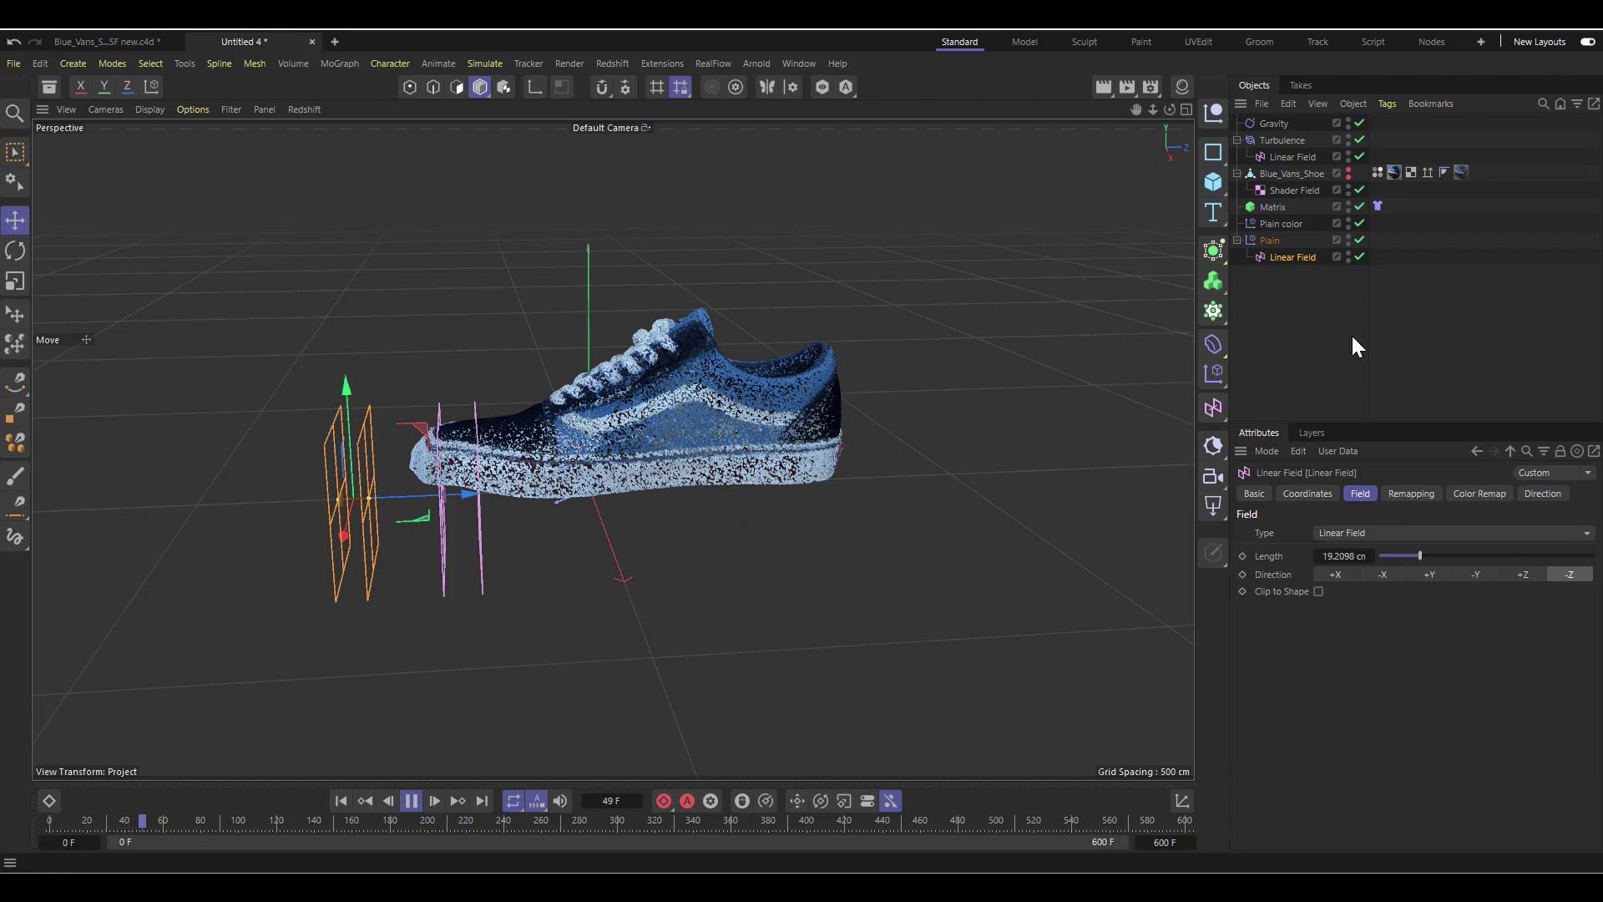
{"action": "left_click_drag", "start_coordinate": [429, 477], "coordinate": [627, 525]}
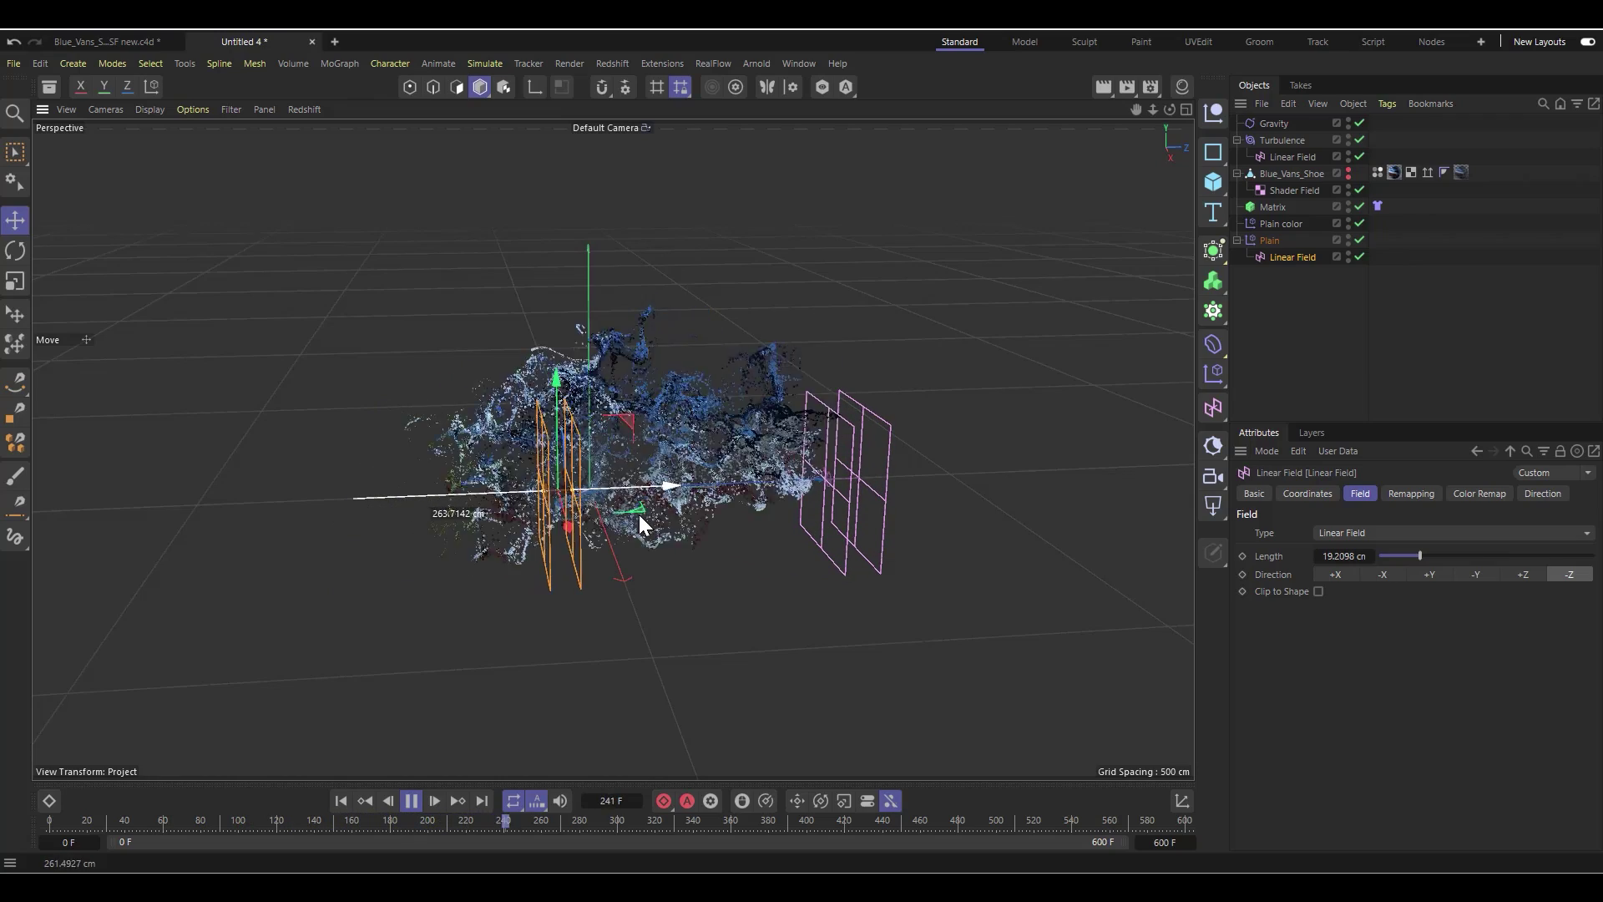
{"action": "left_click", "coordinate": [410, 799]}
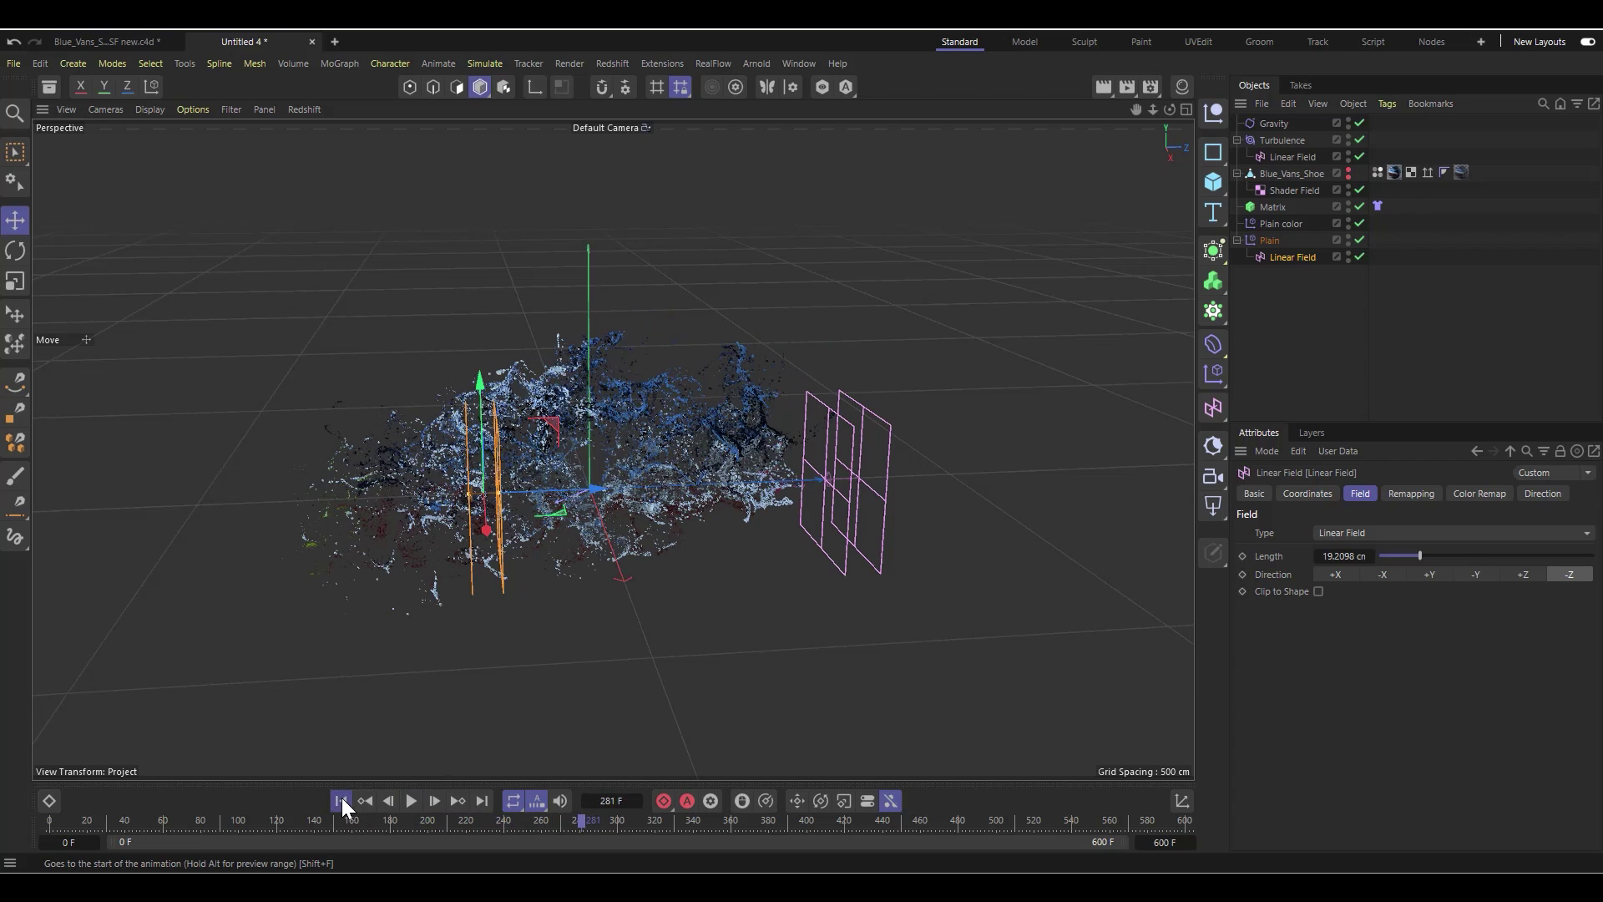
{"action": "left_click", "coordinate": [343, 798]}
{"action": "left_click_drag", "start_coordinate": [585, 488], "coordinate": [453, 492]}
Step: Remove the Plain scale effector from the Matrix's effectors list, keeping Plain color
{"action": "left_click", "coordinate": [1263, 241]}
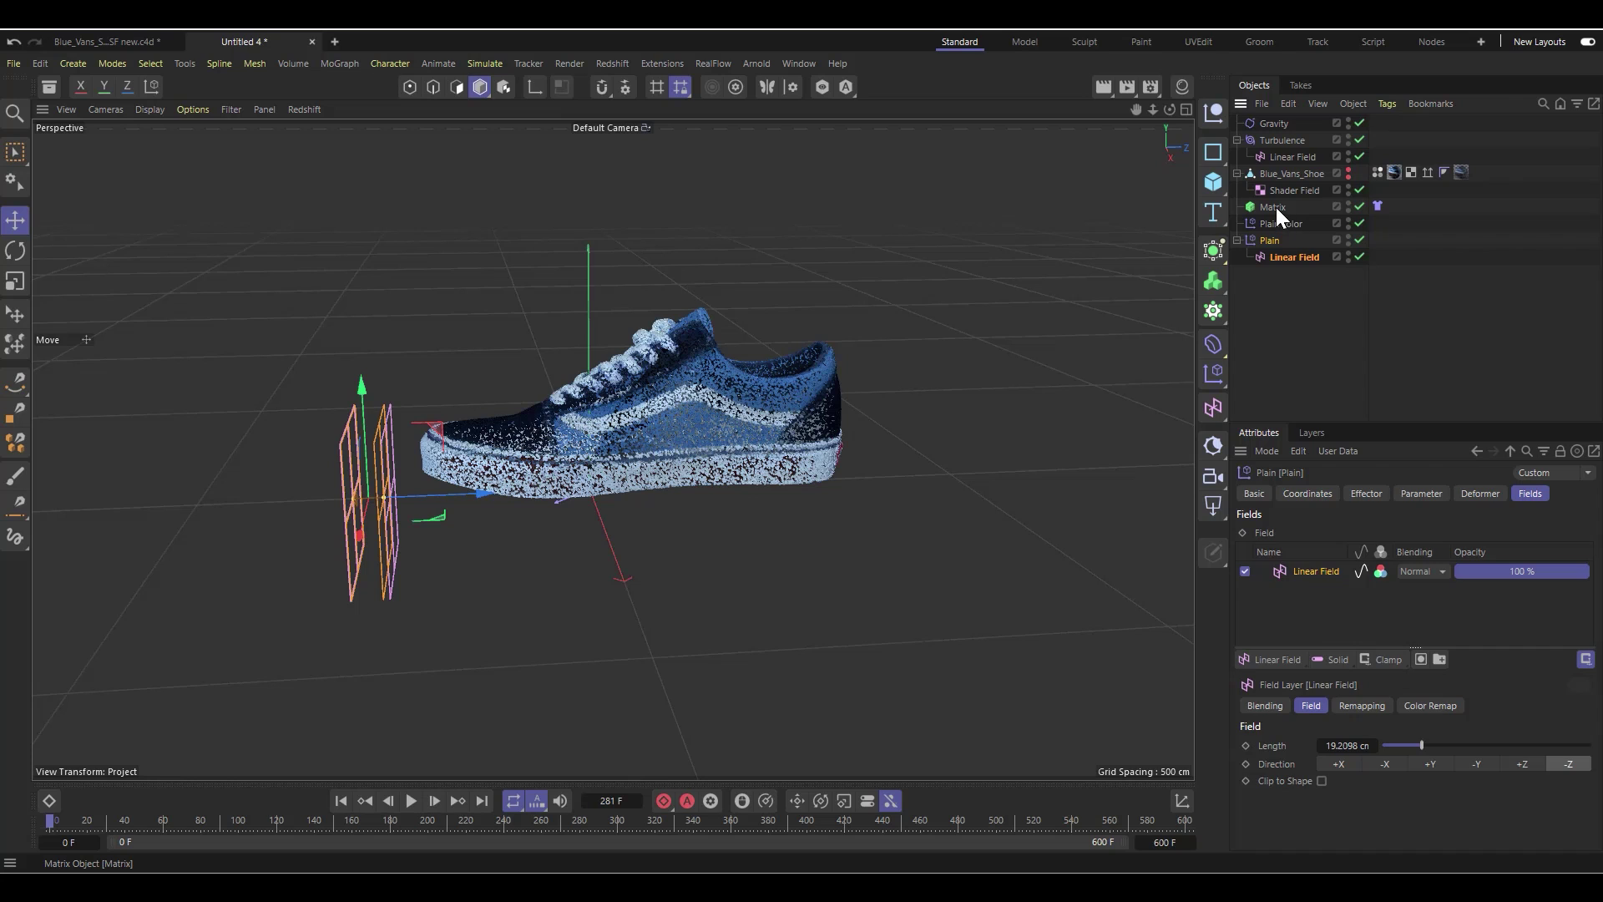
{"action": "left_click", "coordinate": [1276, 207]}
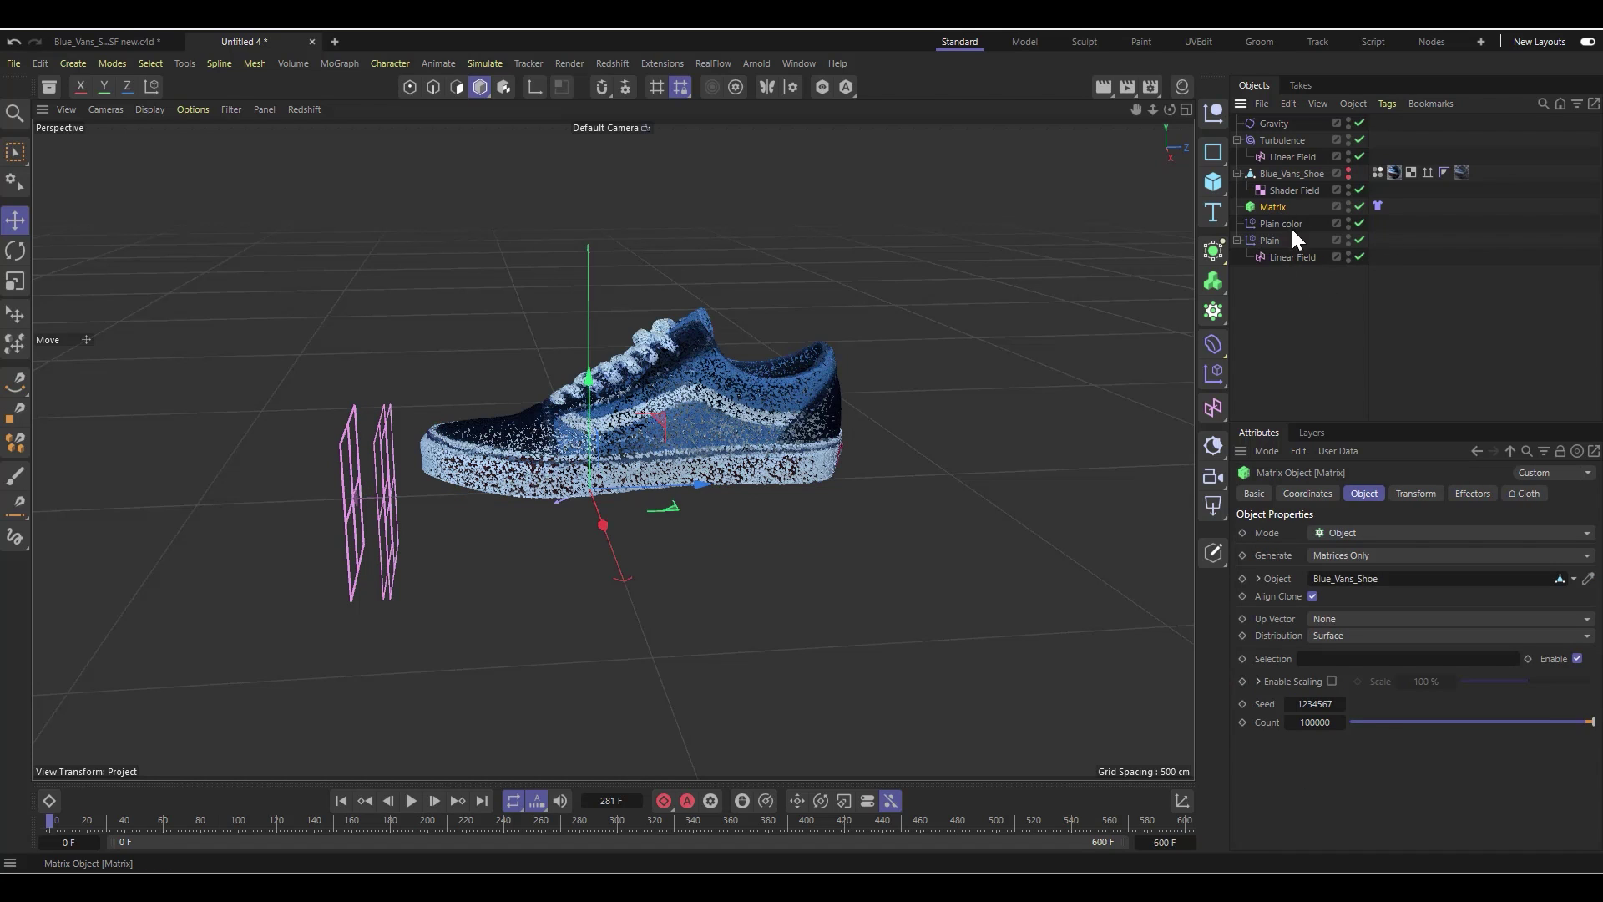
{"action": "left_click", "coordinate": [1469, 494]}
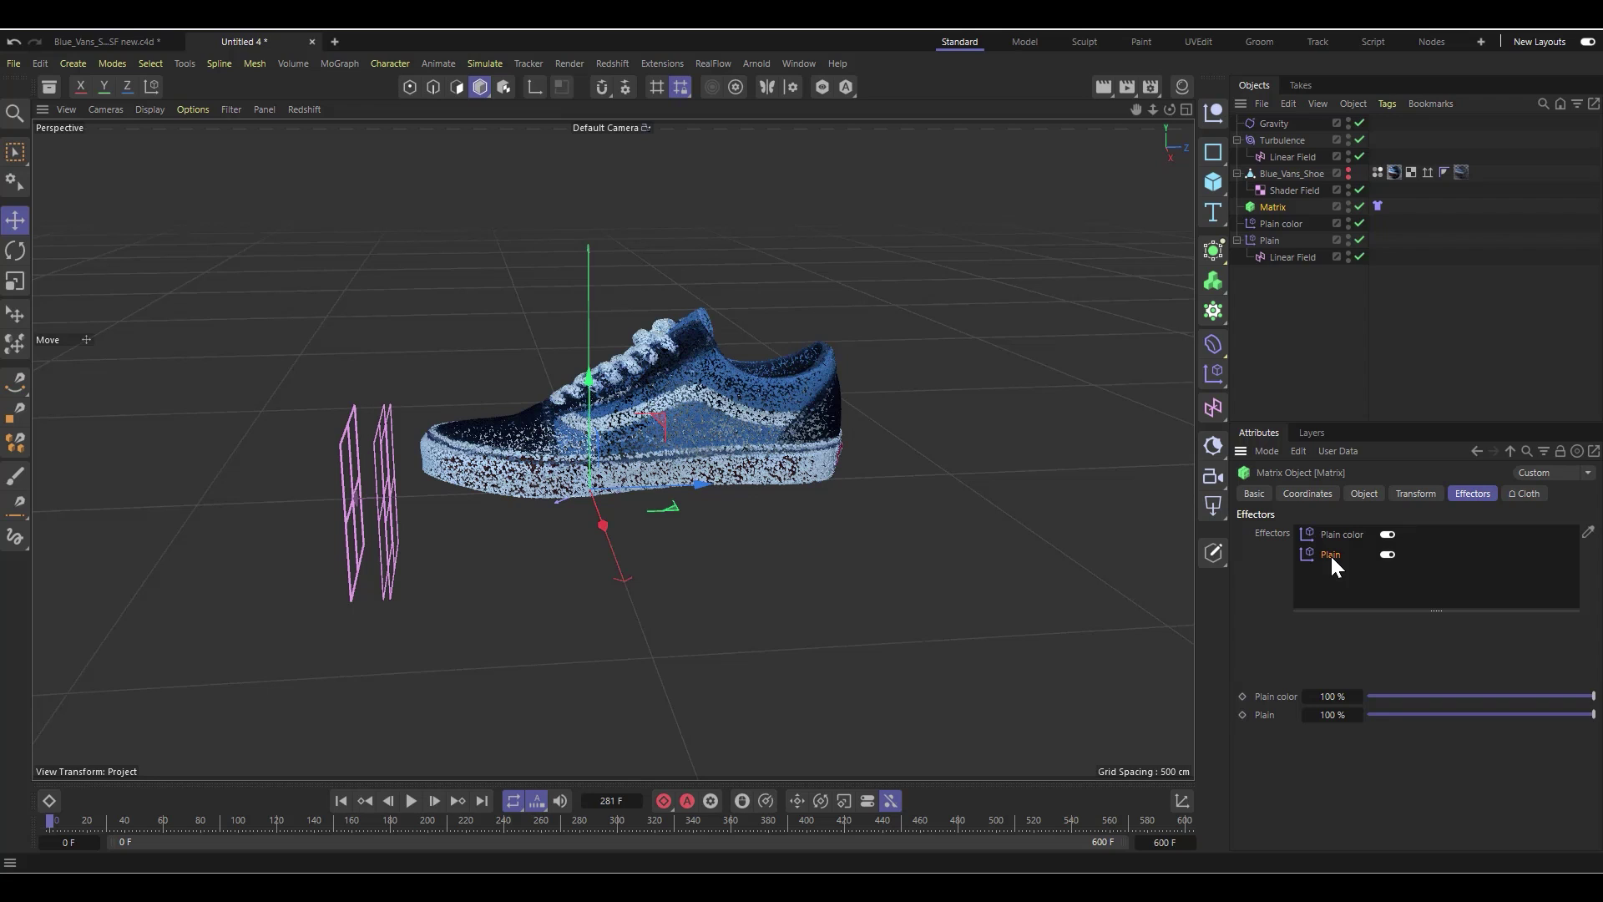
{"action": "key", "text": "Delete"}
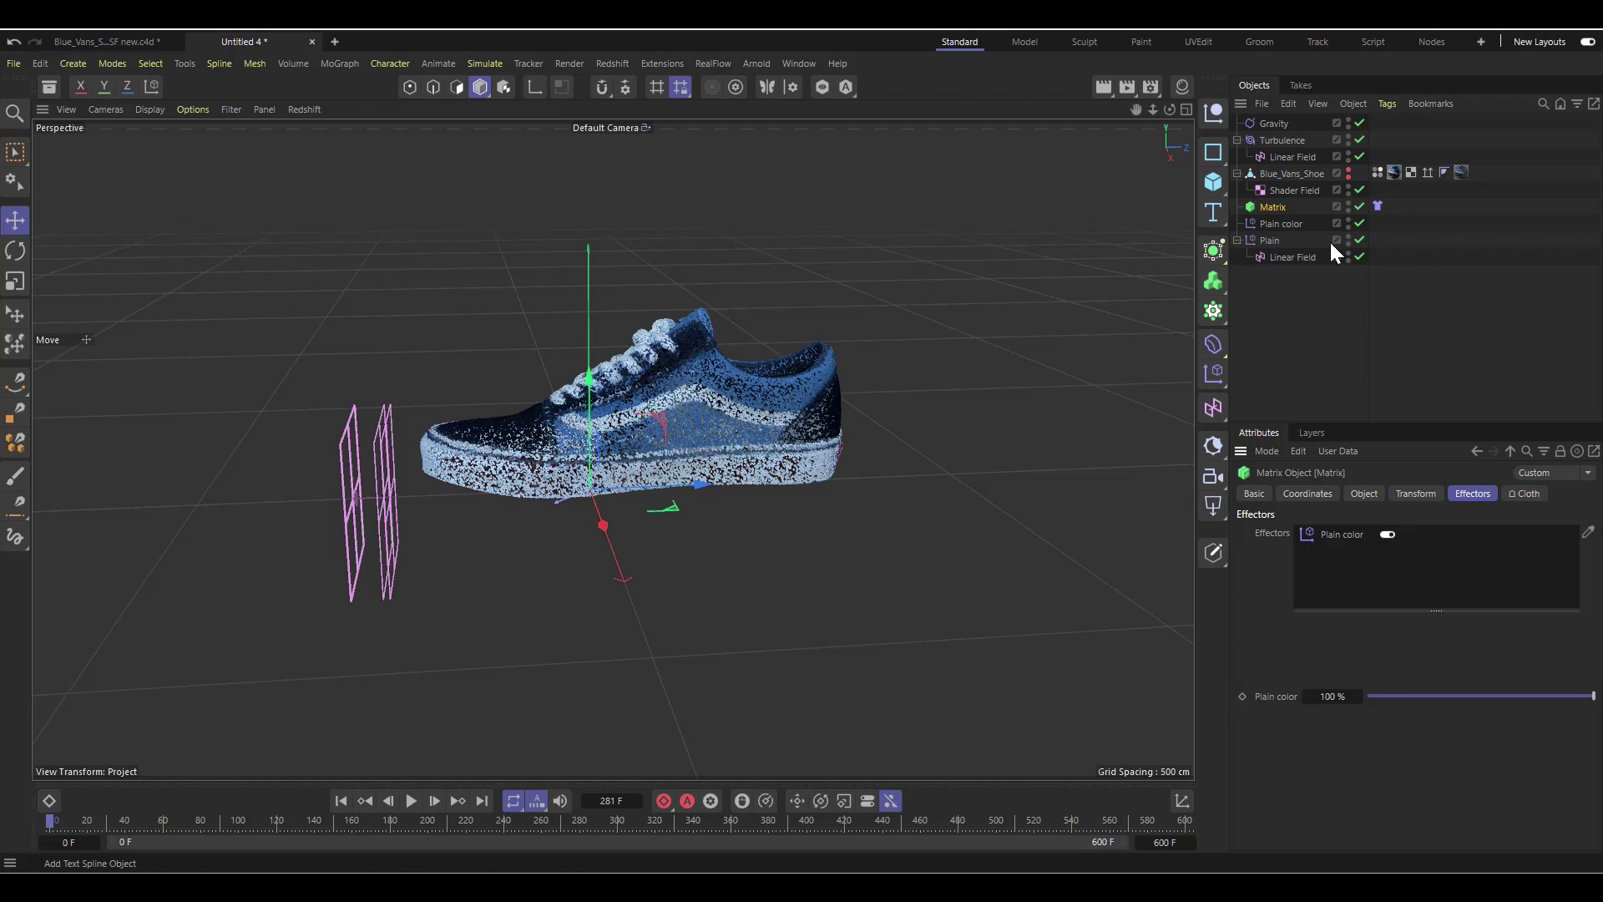
Step: Collapse the Plain effector's hierarchy and hide the existing Matrix in the viewport
{"action": "left_click", "coordinate": [1237, 240]}
{"action": "scroll", "coordinate": [522, 348], "scroll_direction": "up", "scroll_amount": 1}
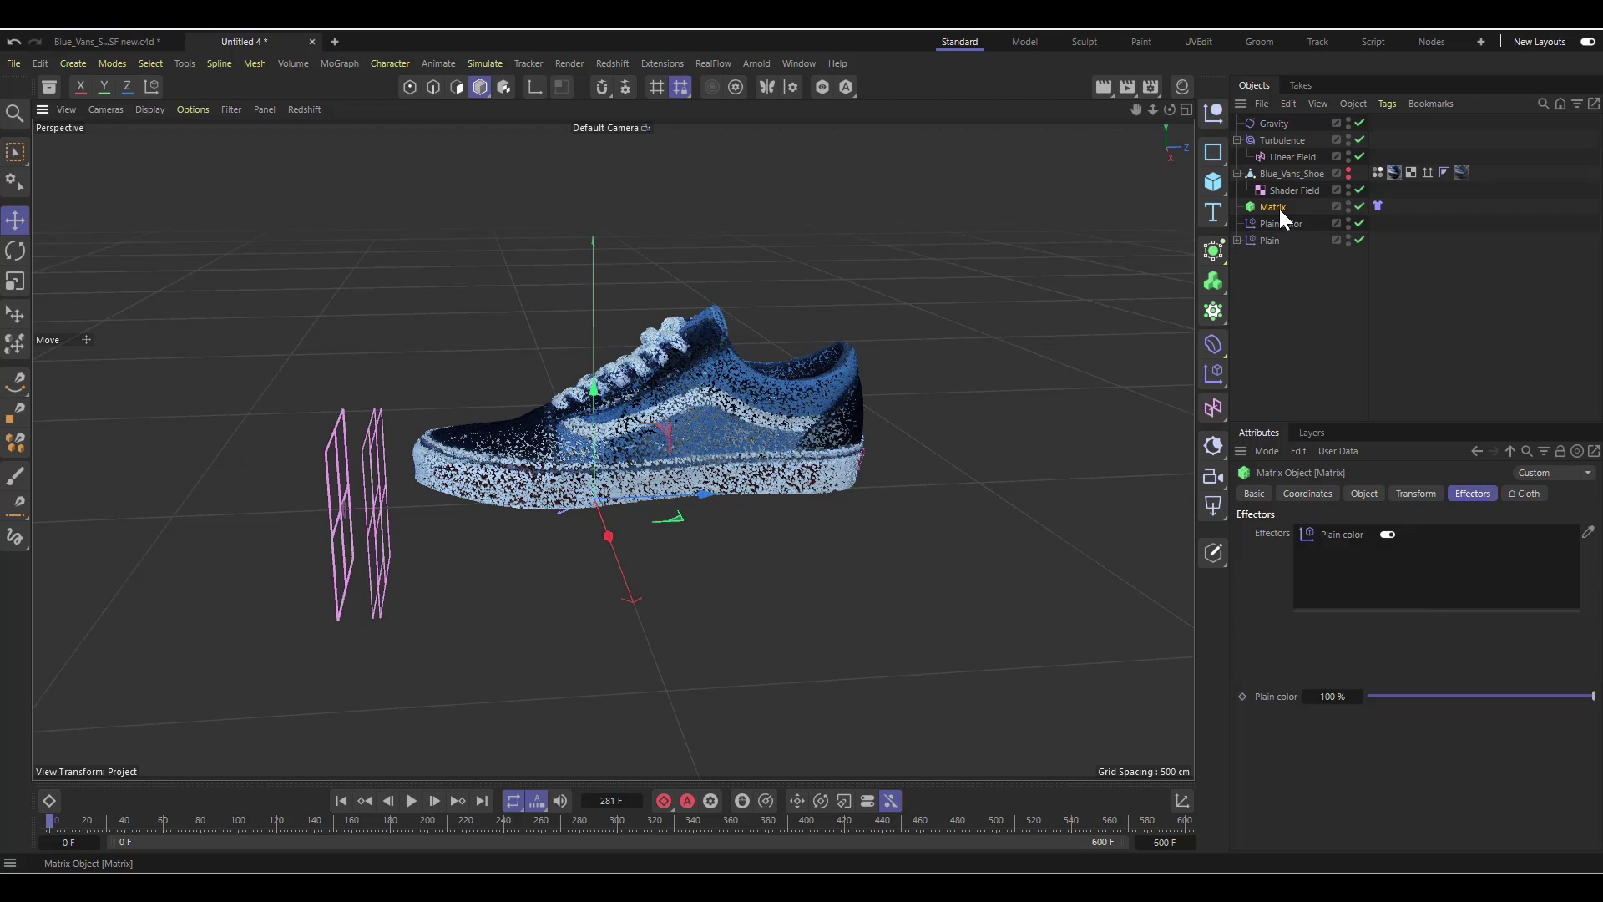
{"action": "left_click", "coordinate": [1349, 206]}
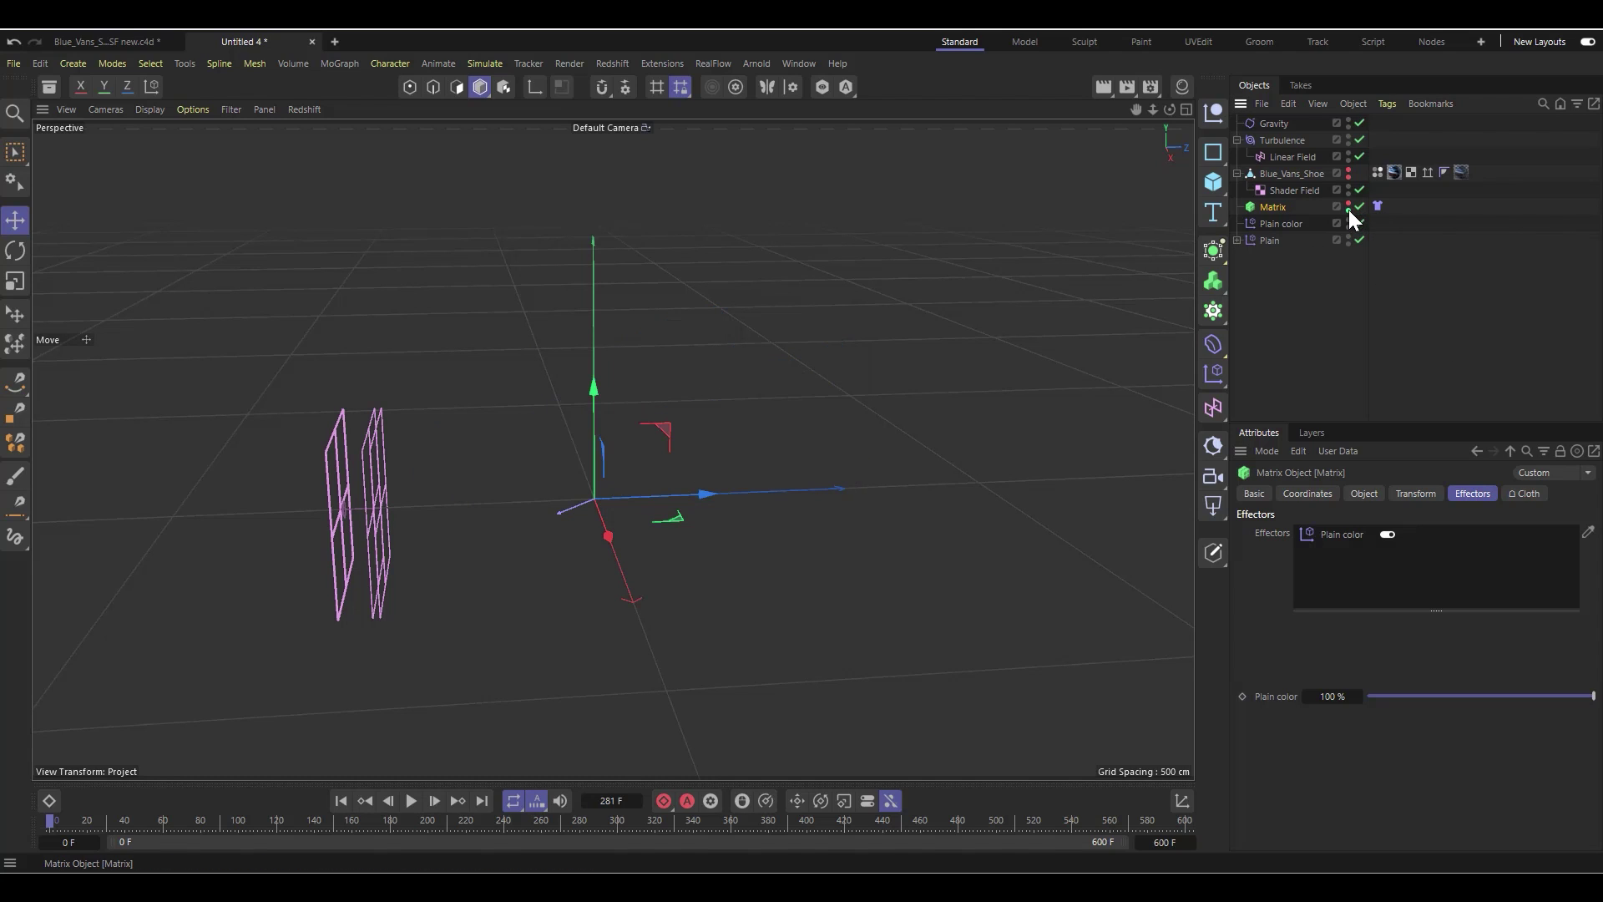
{"action": "left_click", "coordinate": [1285, 332]}
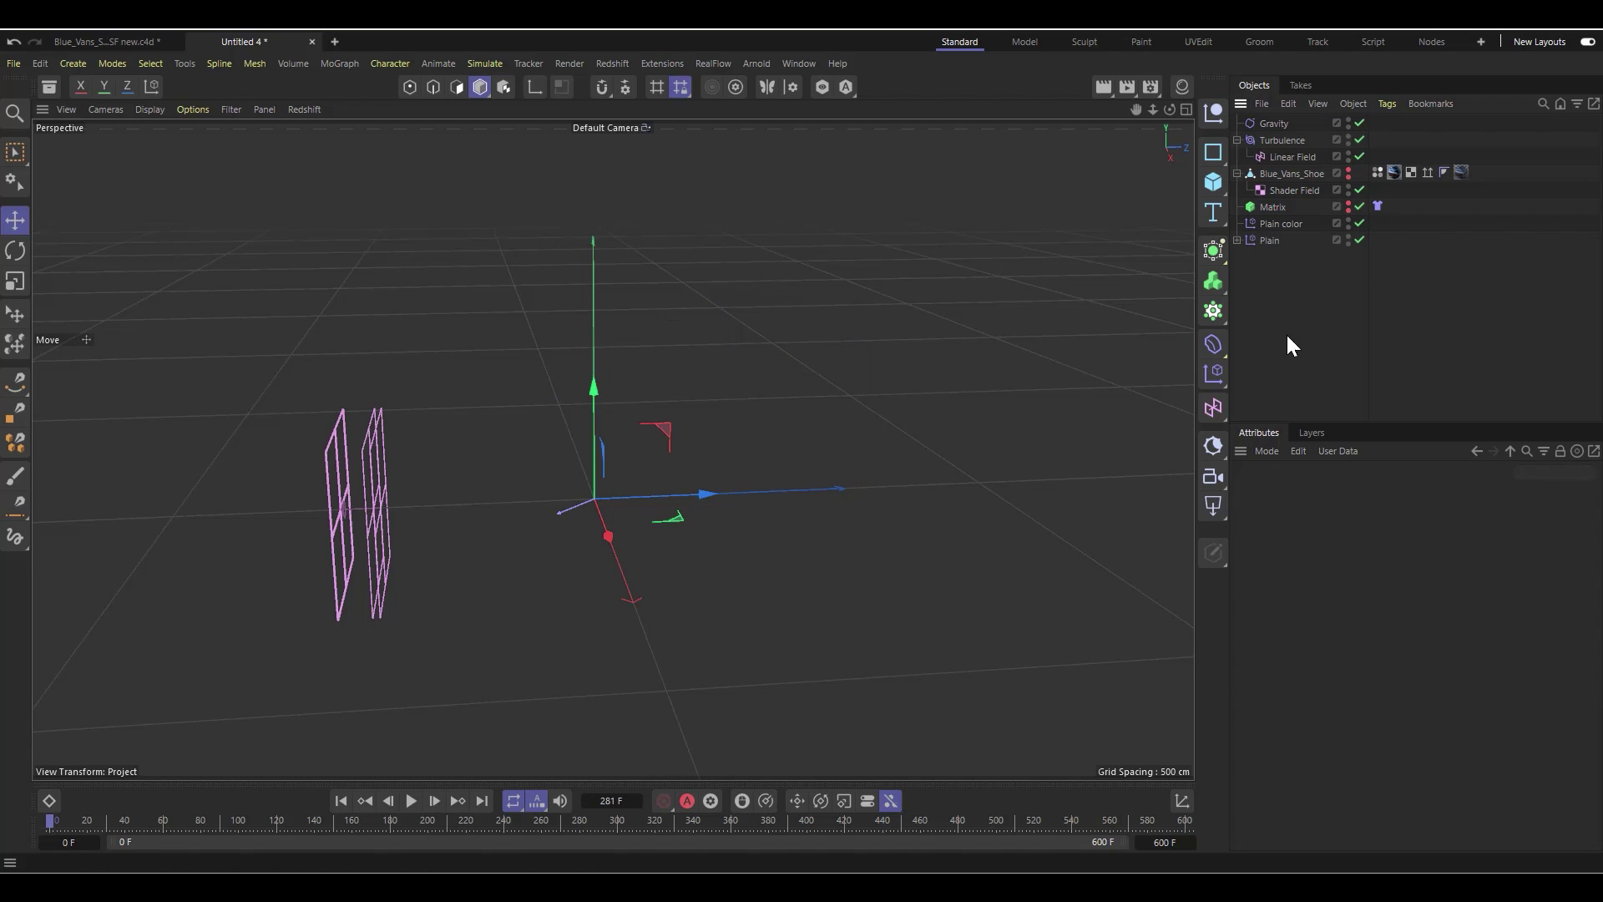
Step: Add a second Matrix object and place it directly below the existing Matrix in the object hierarchy
{"action": "left_click", "coordinate": [1209, 278]}
{"action": "left_click", "coordinate": [1212, 313]}
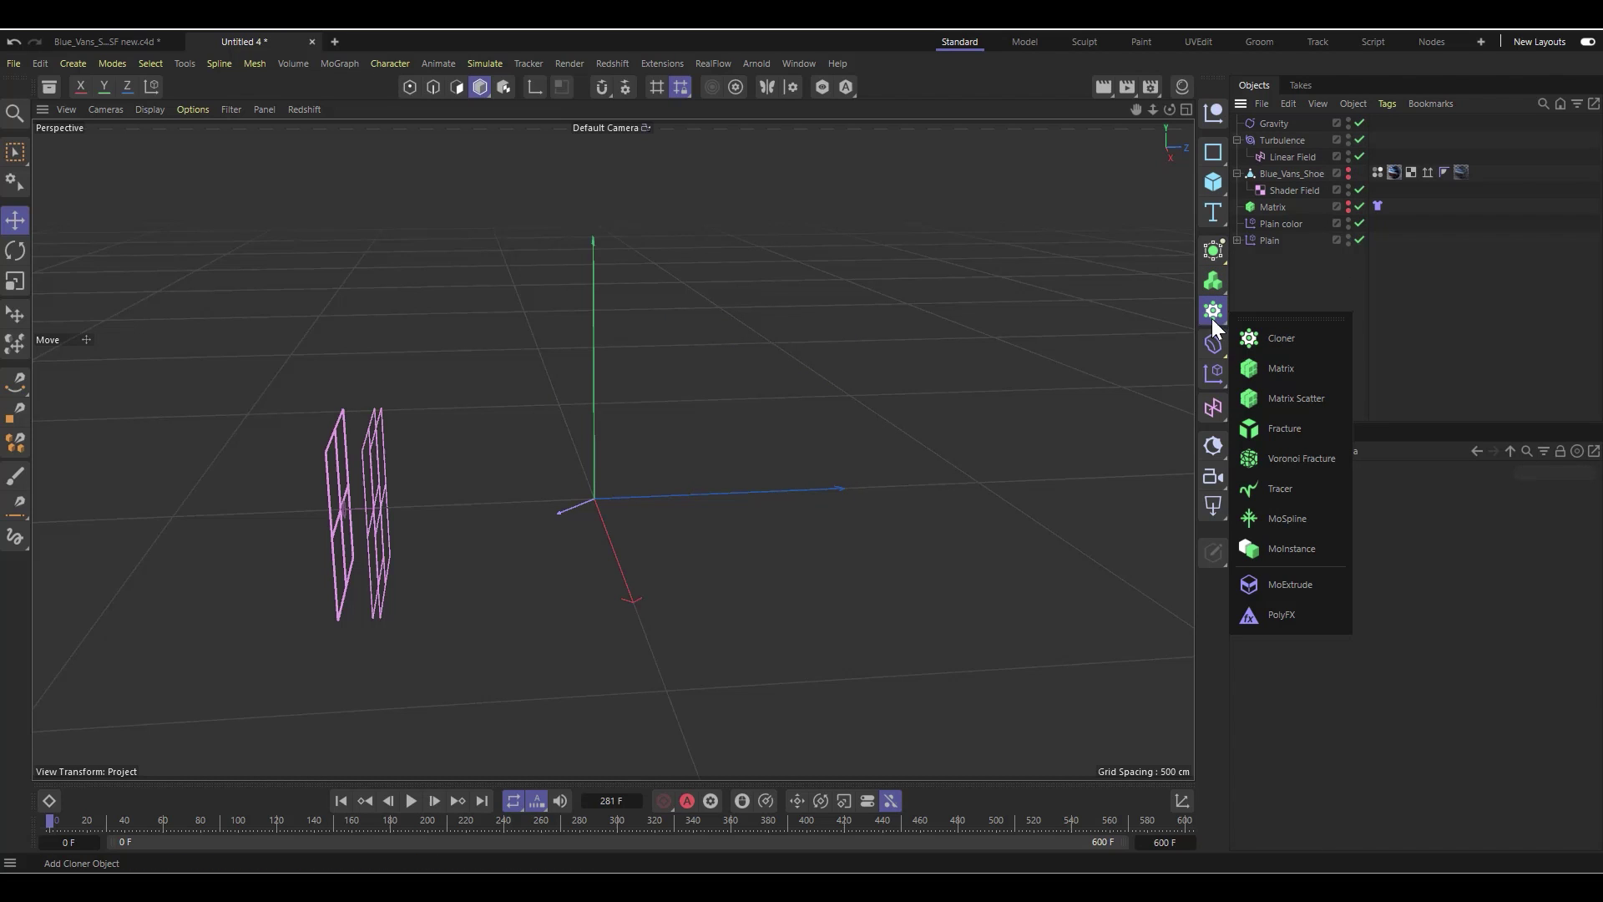
{"action": "left_click", "coordinate": [1265, 367]}
{"action": "left_click_drag", "start_coordinate": [1277, 123], "coordinate": [1275, 228]}
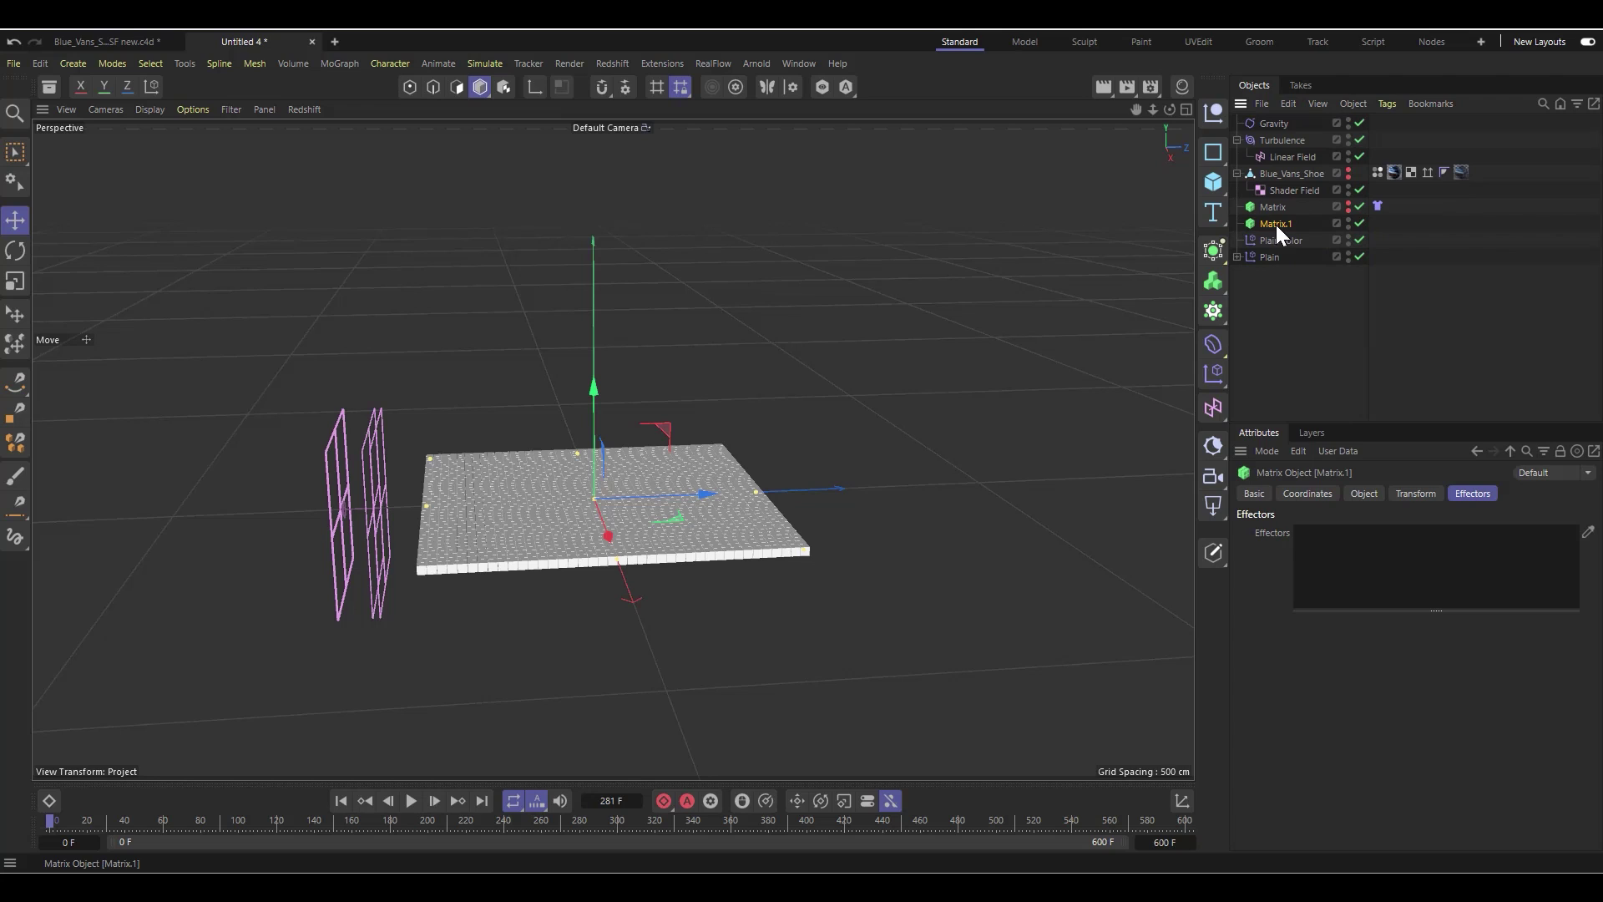
Step: Set the new Matrix.1's distribution Mode to Object
{"action": "left_click", "coordinate": [1366, 494]}
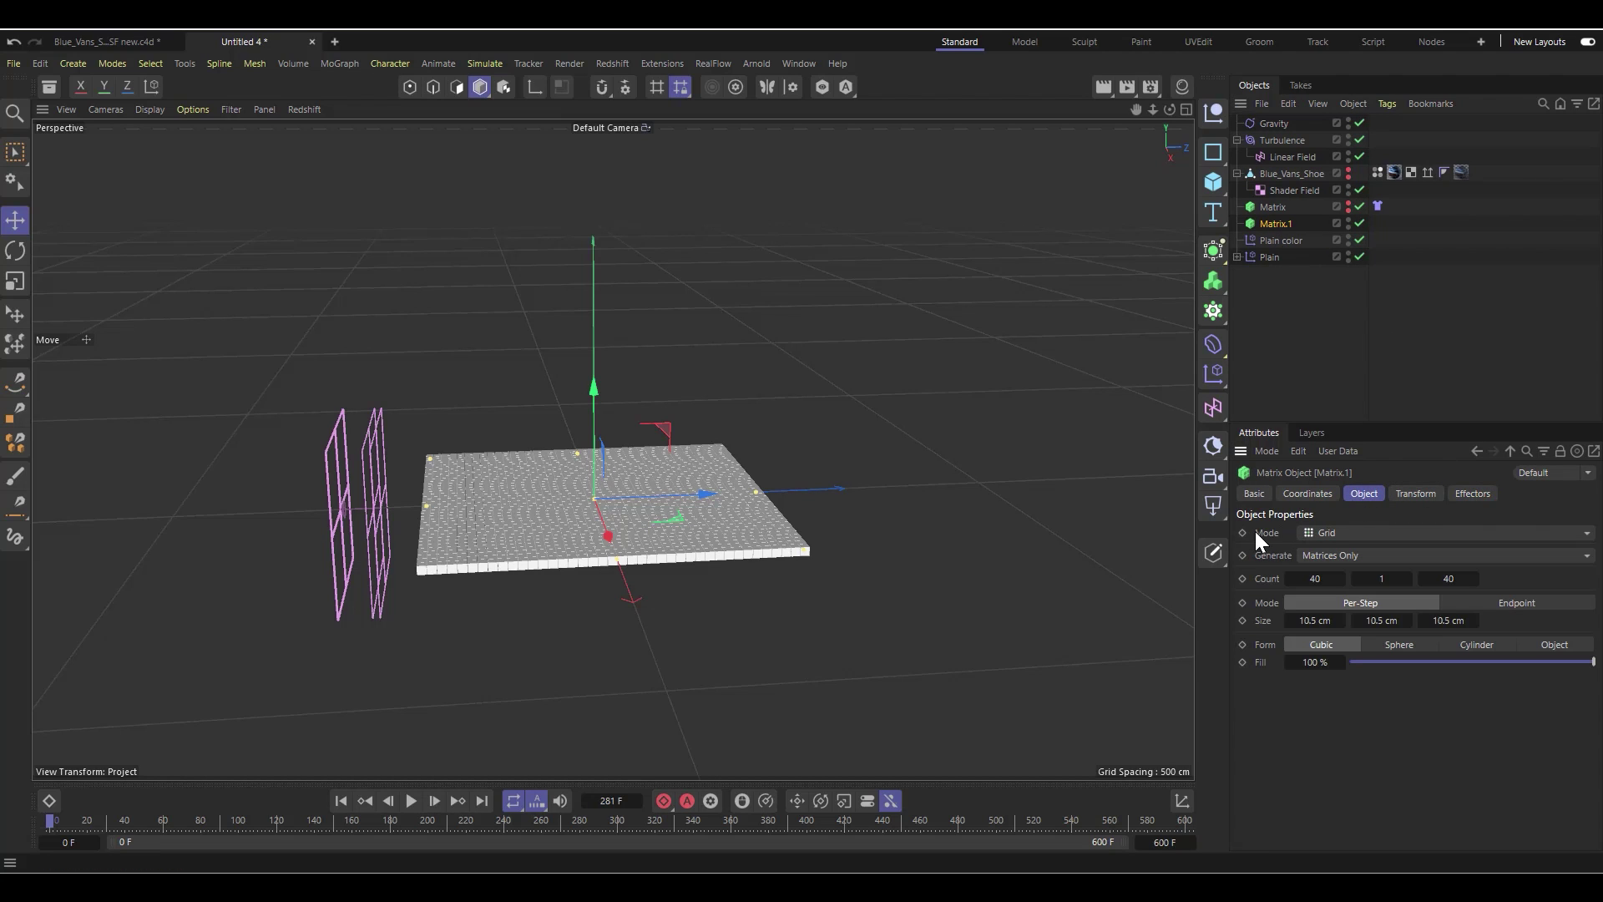
{"action": "left_click", "coordinate": [1356, 536]}
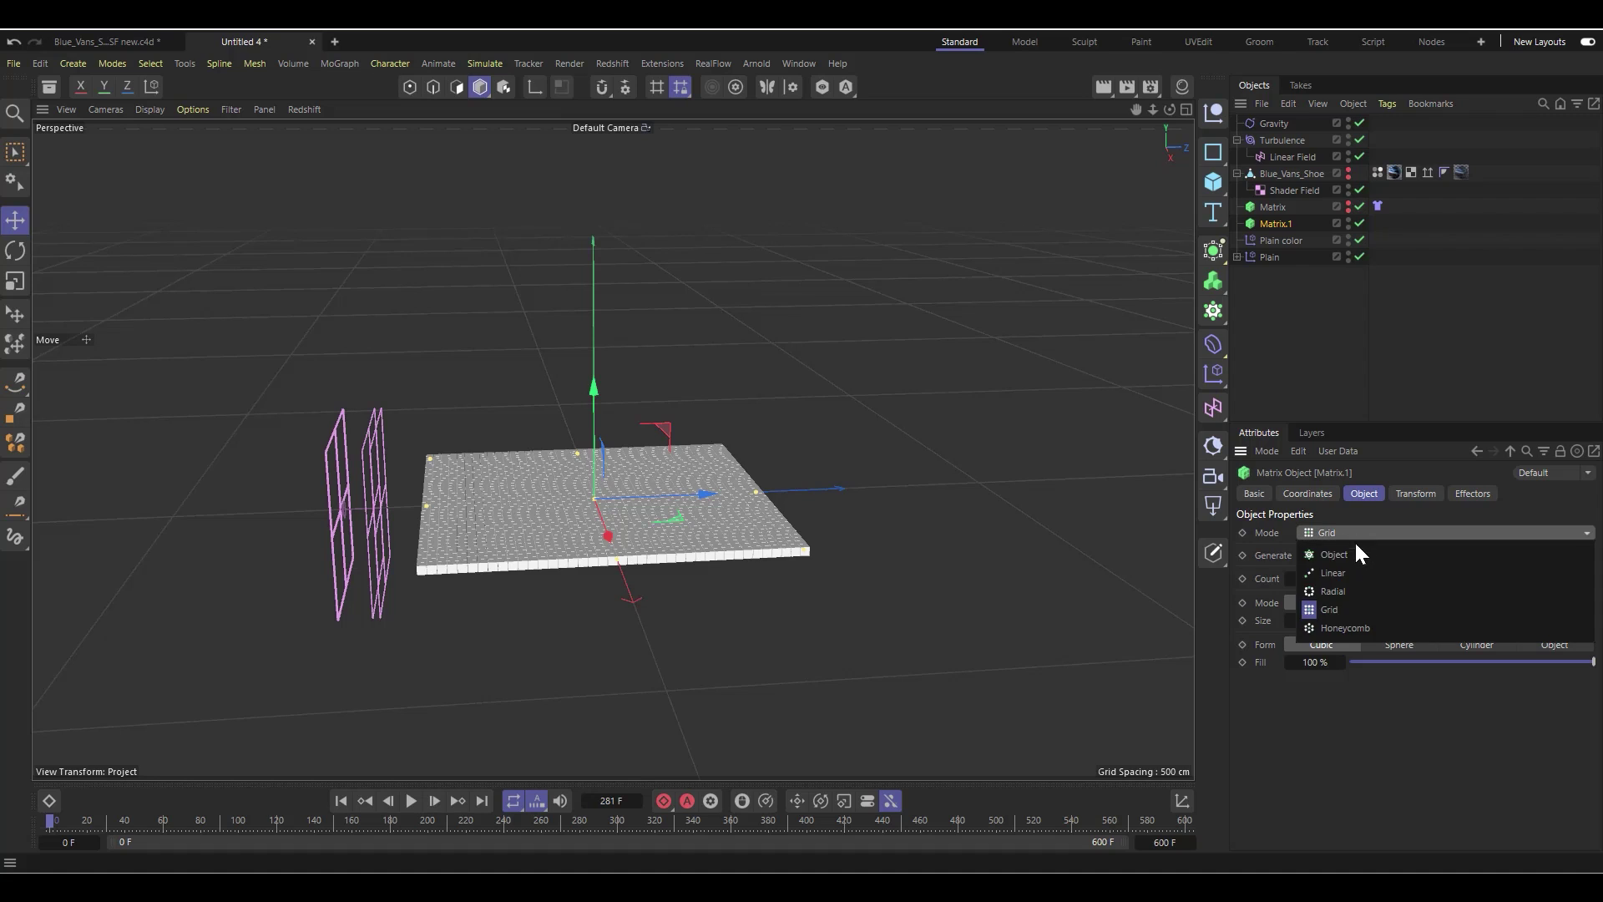
{"action": "left_click", "coordinate": [1338, 558]}
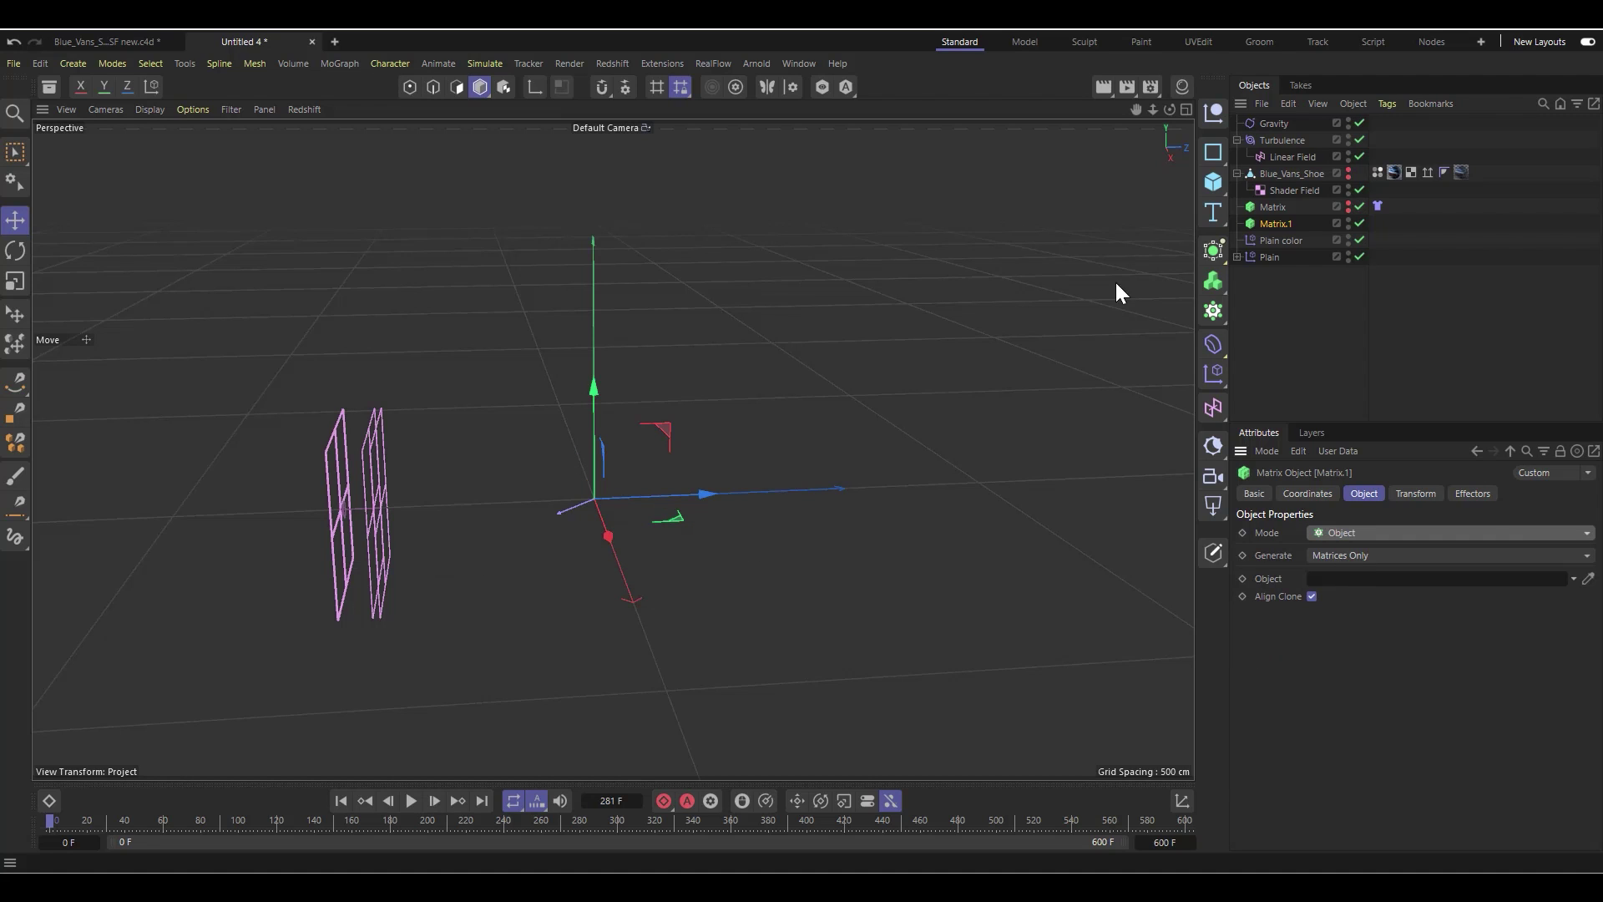
Step: Rename the original cloth-simulated Matrix as Matrix Sim
{"action": "left_click", "coordinate": [1275, 207]}
{"action": "double_click", "coordinate": [1276, 207]}
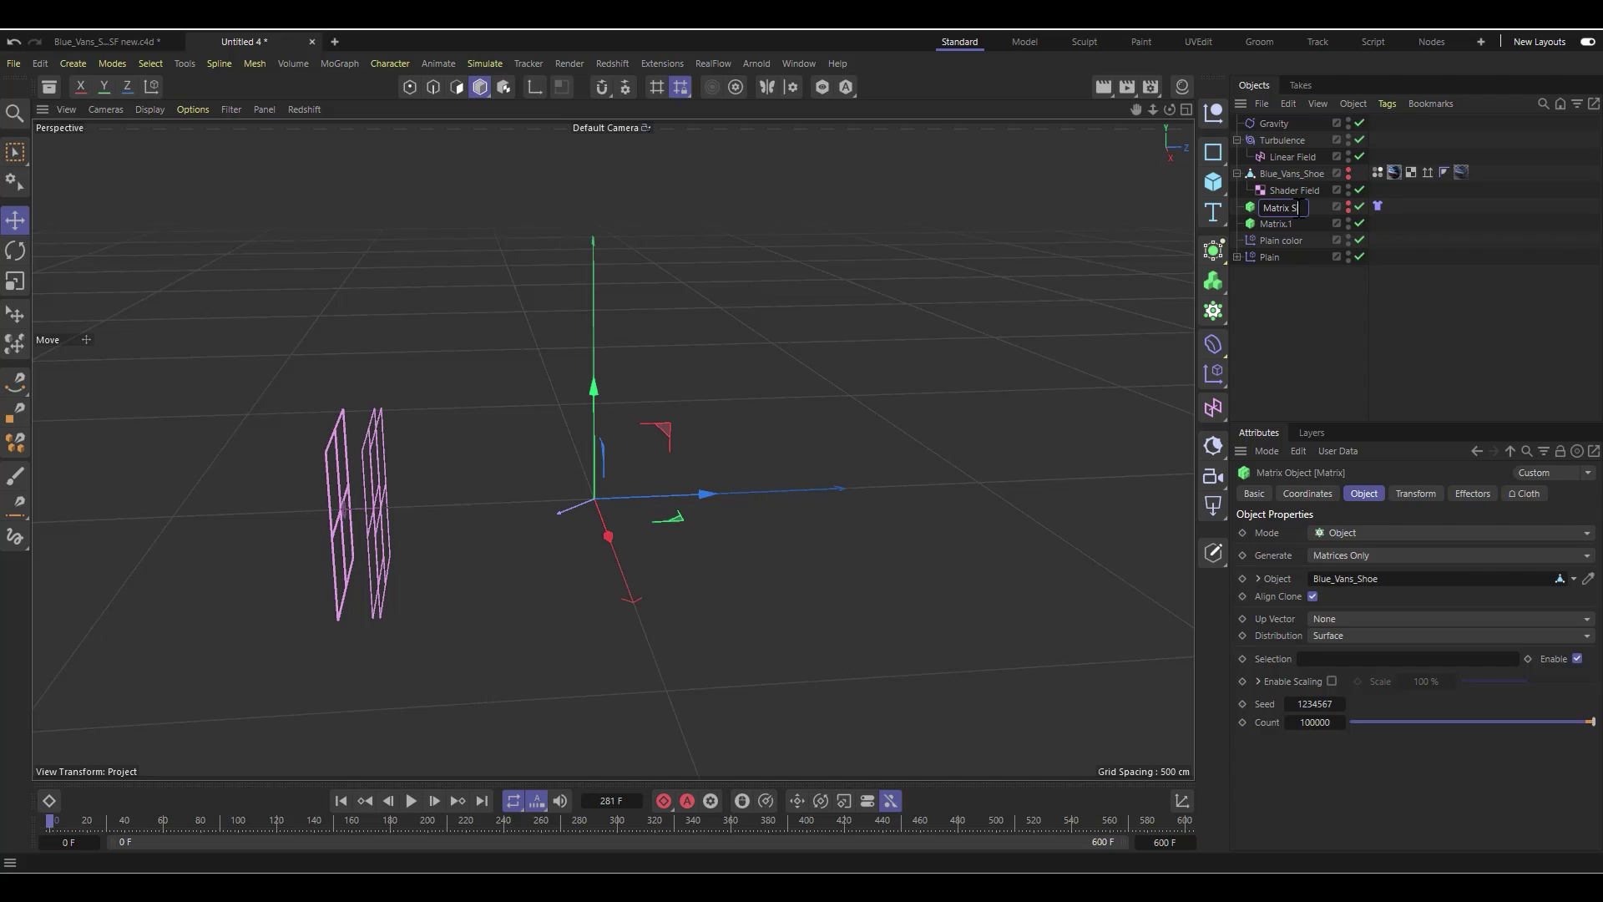
{"action": "type", "text": "Sim"}
{"action": "key", "text": "Return"}
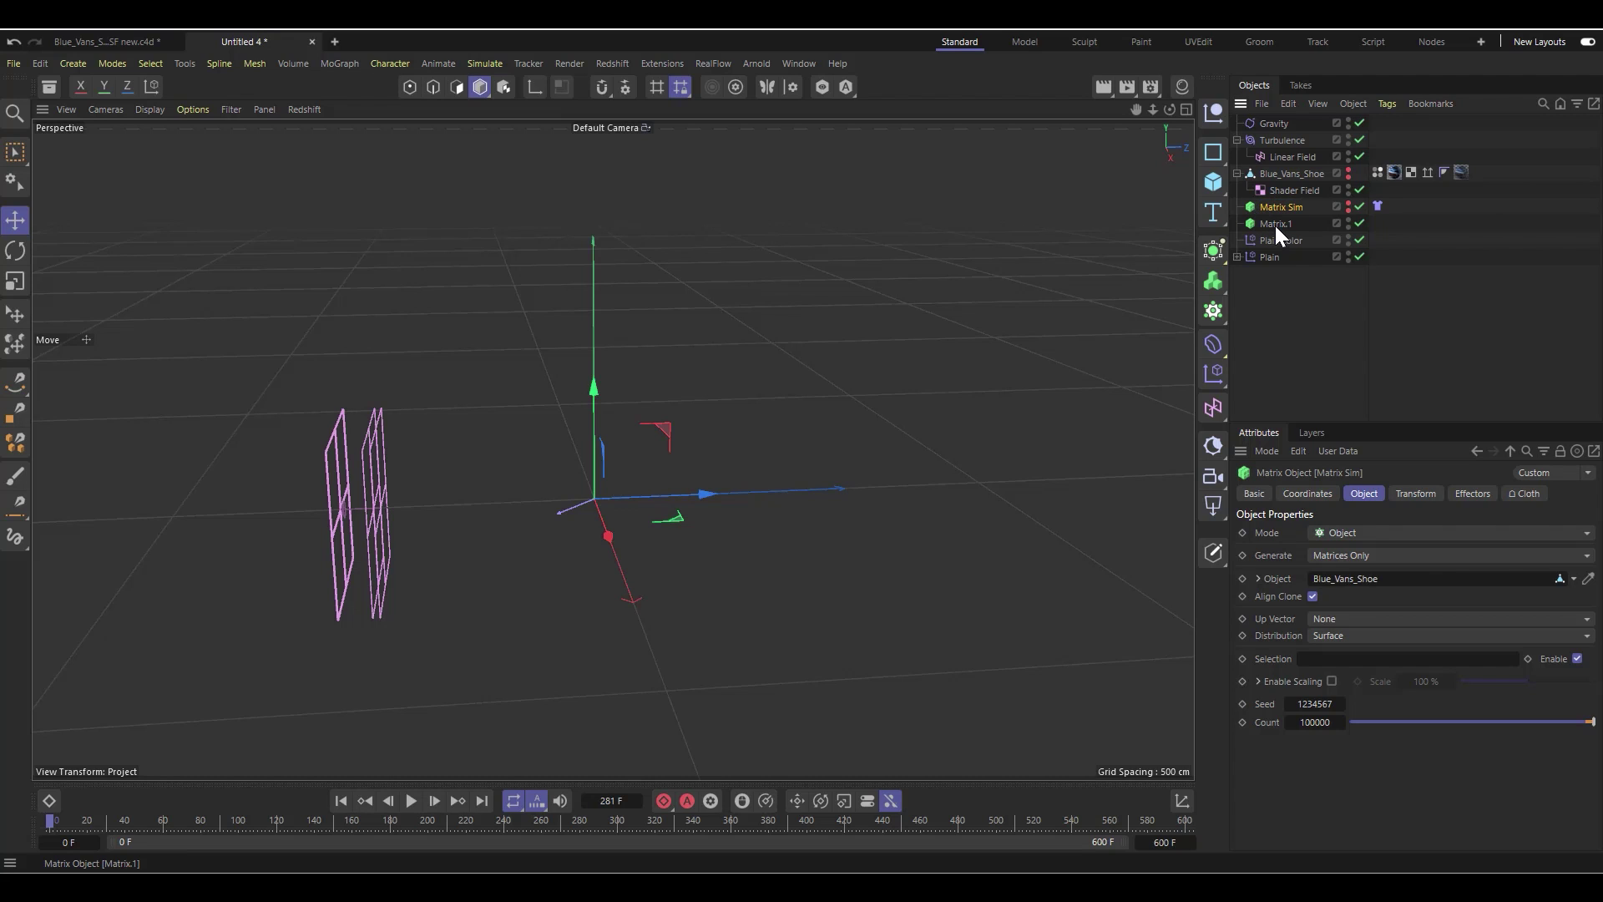
Step: Assign Matrix Sim as the source Object of Matrix.1, and check the simulation in playback before rewinding to the start
{"action": "left_click", "coordinate": [1276, 225]}
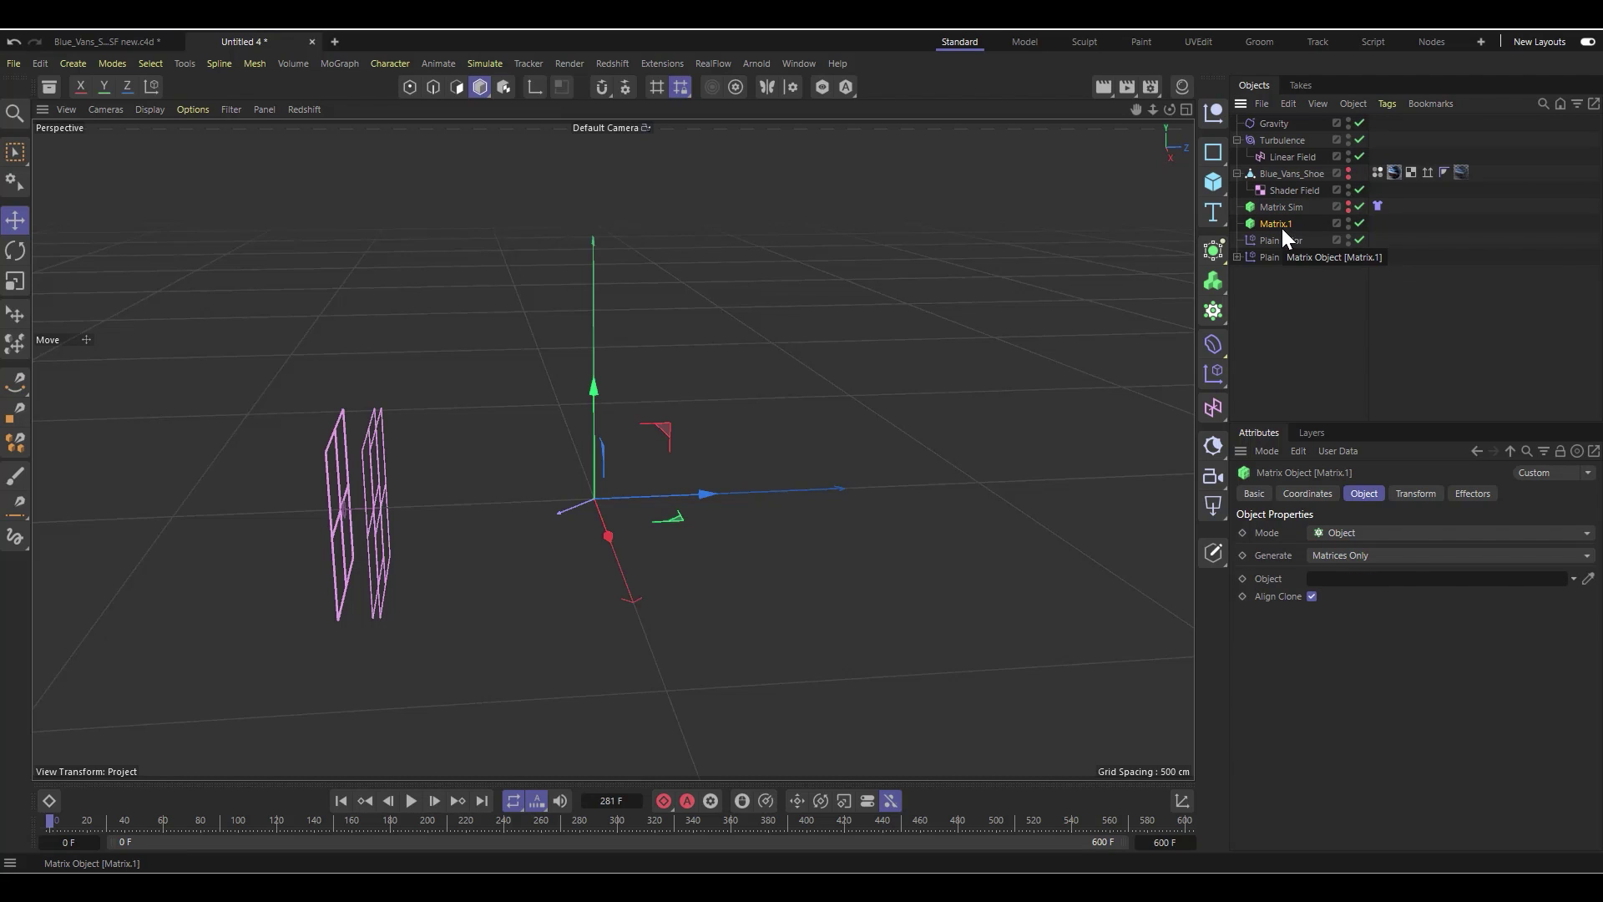
{"action": "left_click_drag", "start_coordinate": [1285, 208], "coordinate": [1363, 587]}
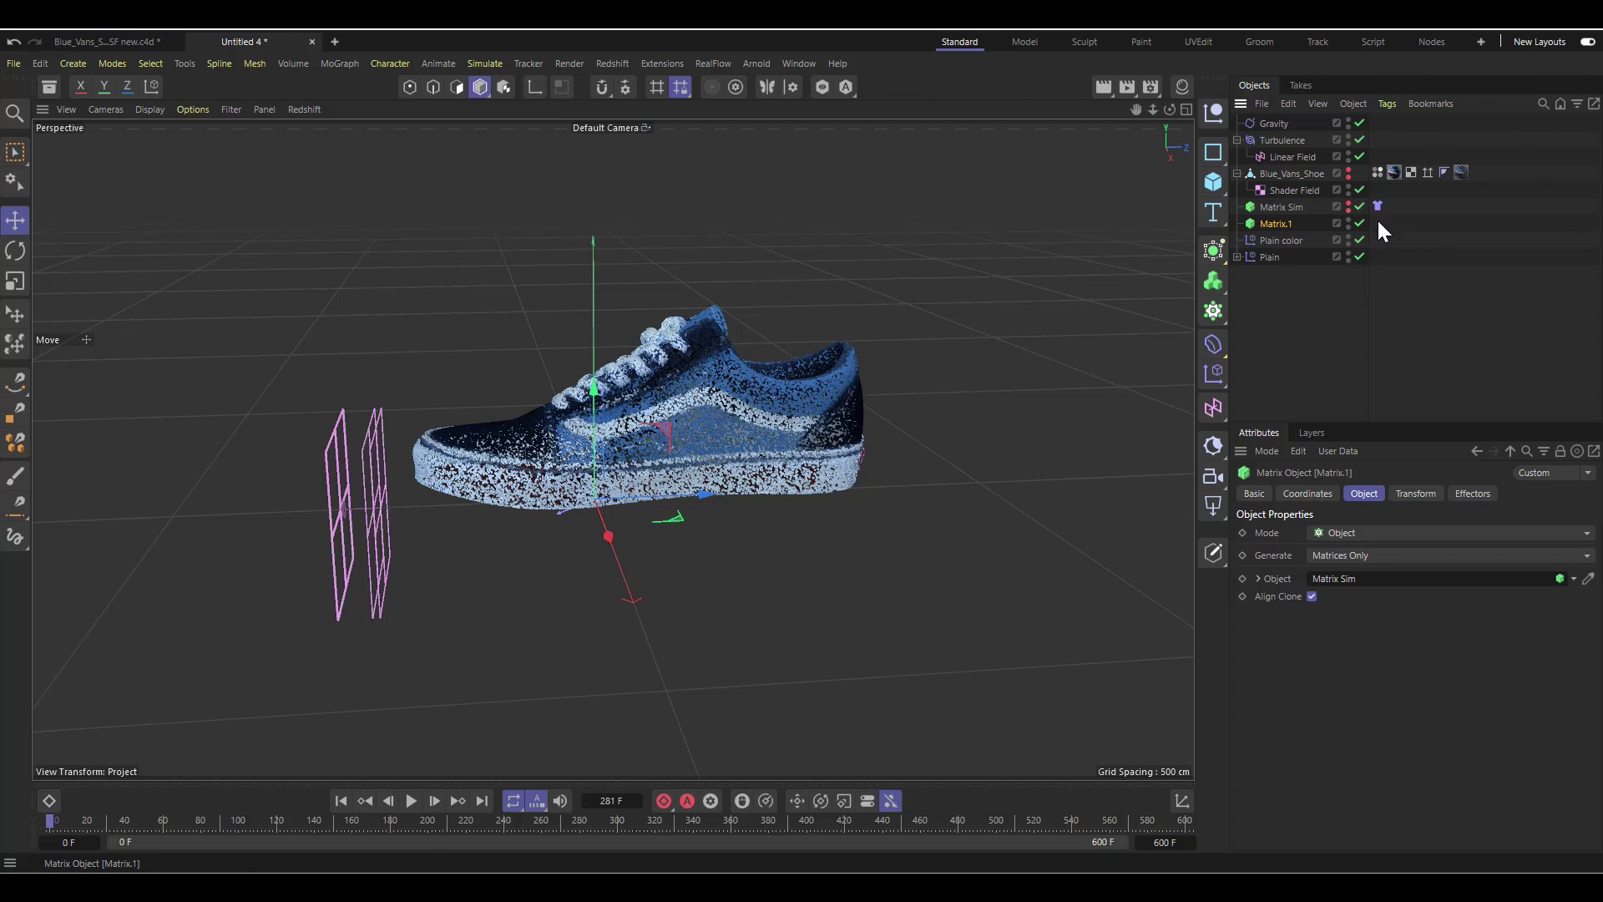
{"action": "left_click", "coordinate": [410, 799]}
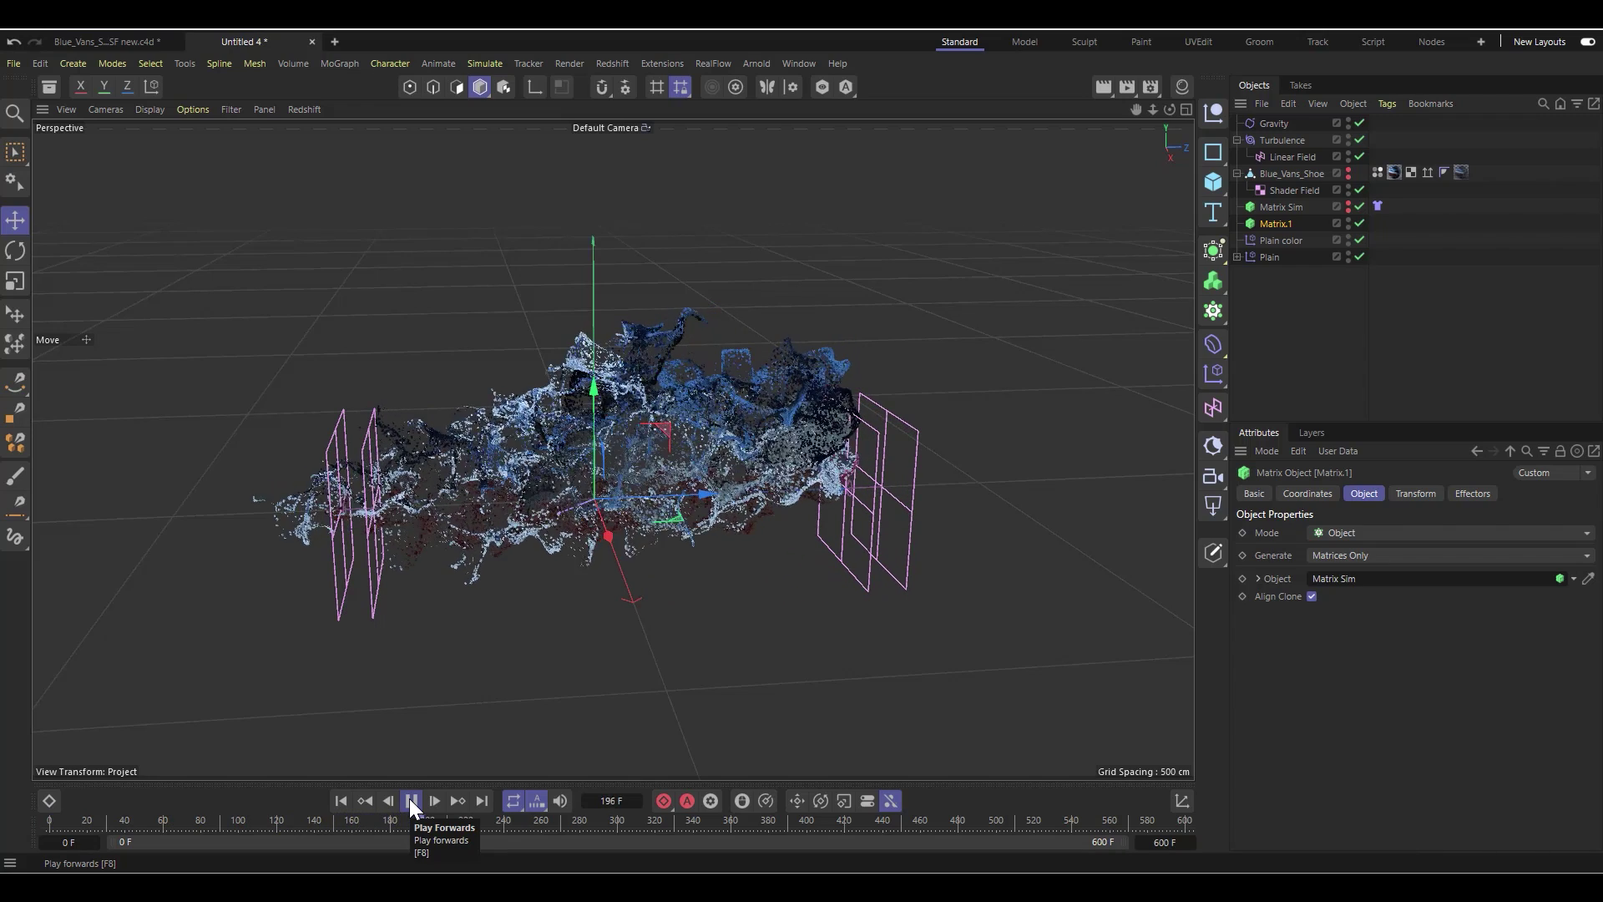
{"action": "left_click", "coordinate": [409, 799]}
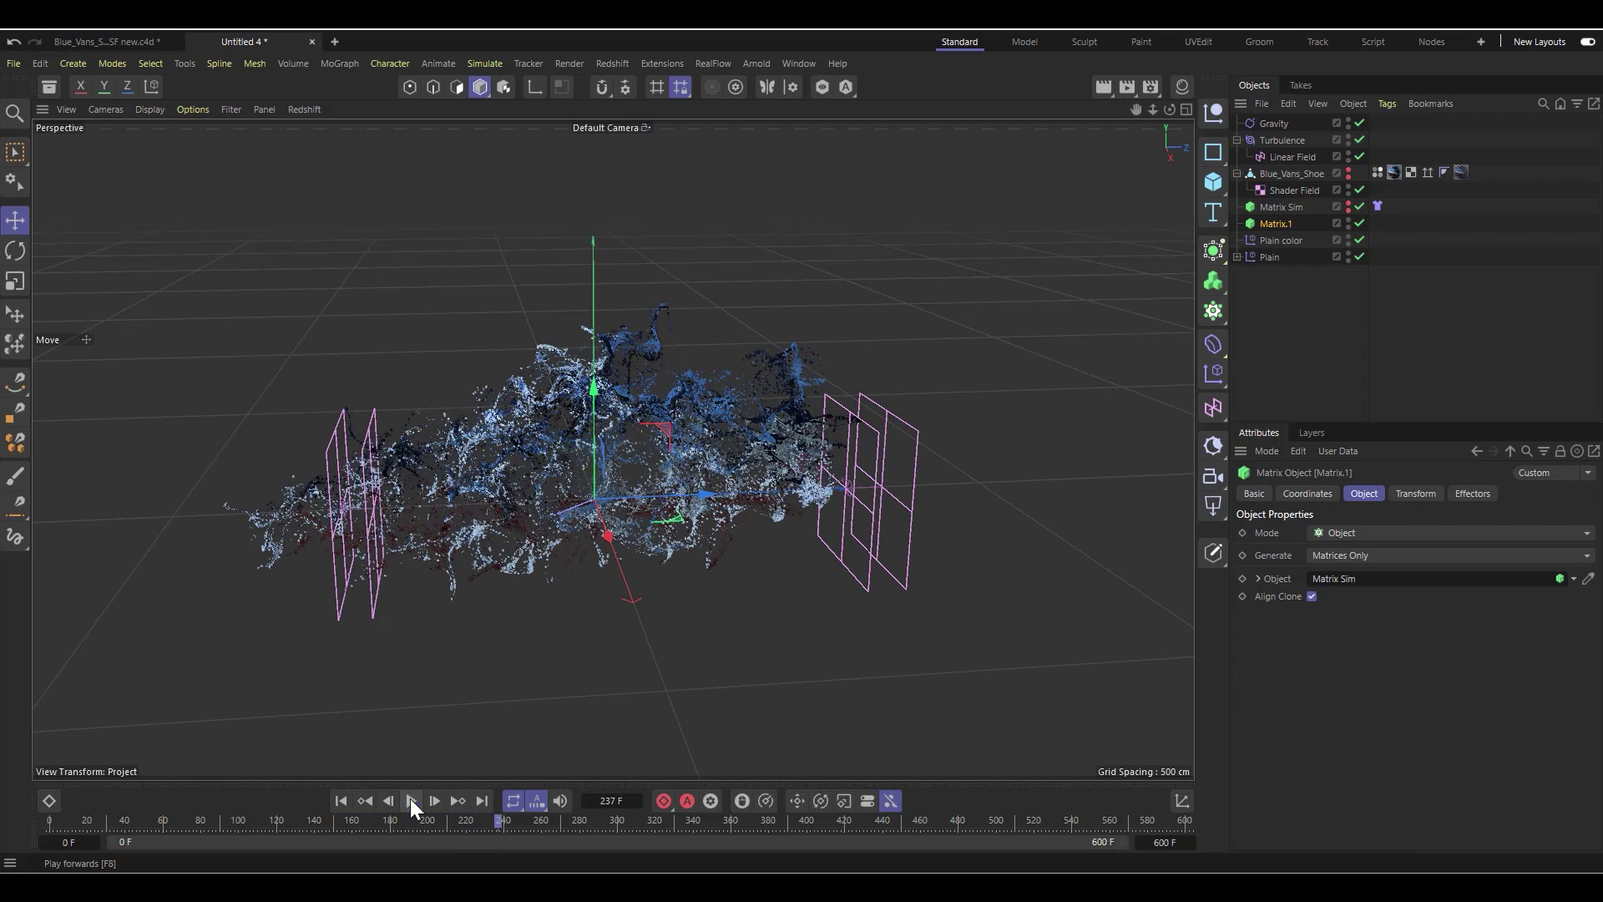
{"action": "left_click", "coordinate": [339, 800]}
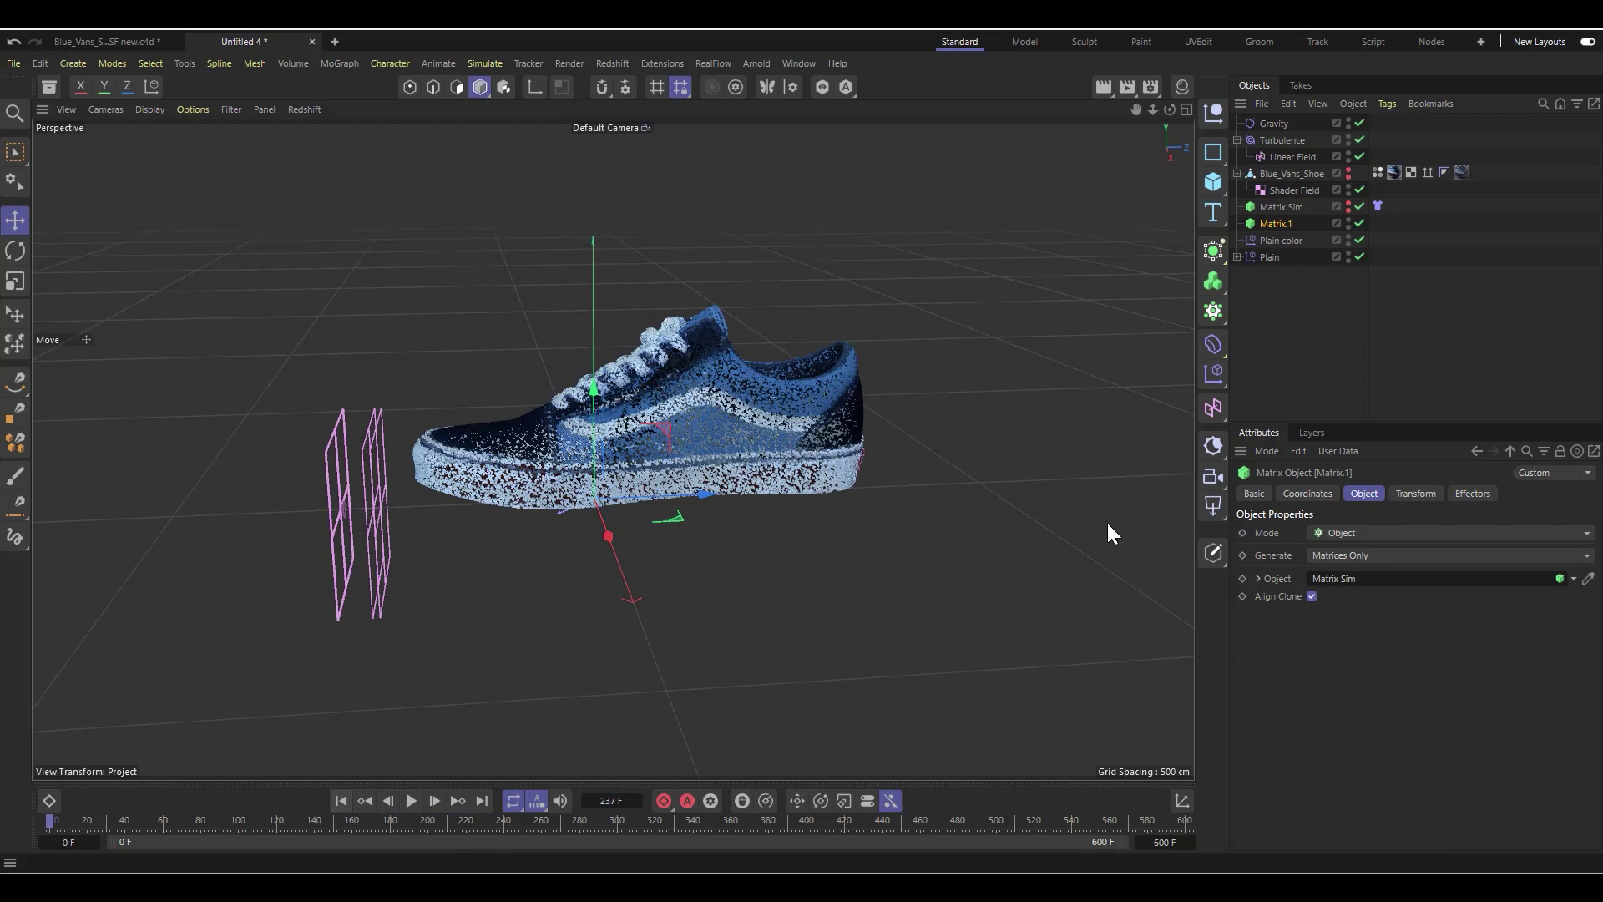
Step: Add the Plain scale effector to Matrix.1's effectors list
{"action": "left_click", "coordinate": [1267, 257]}
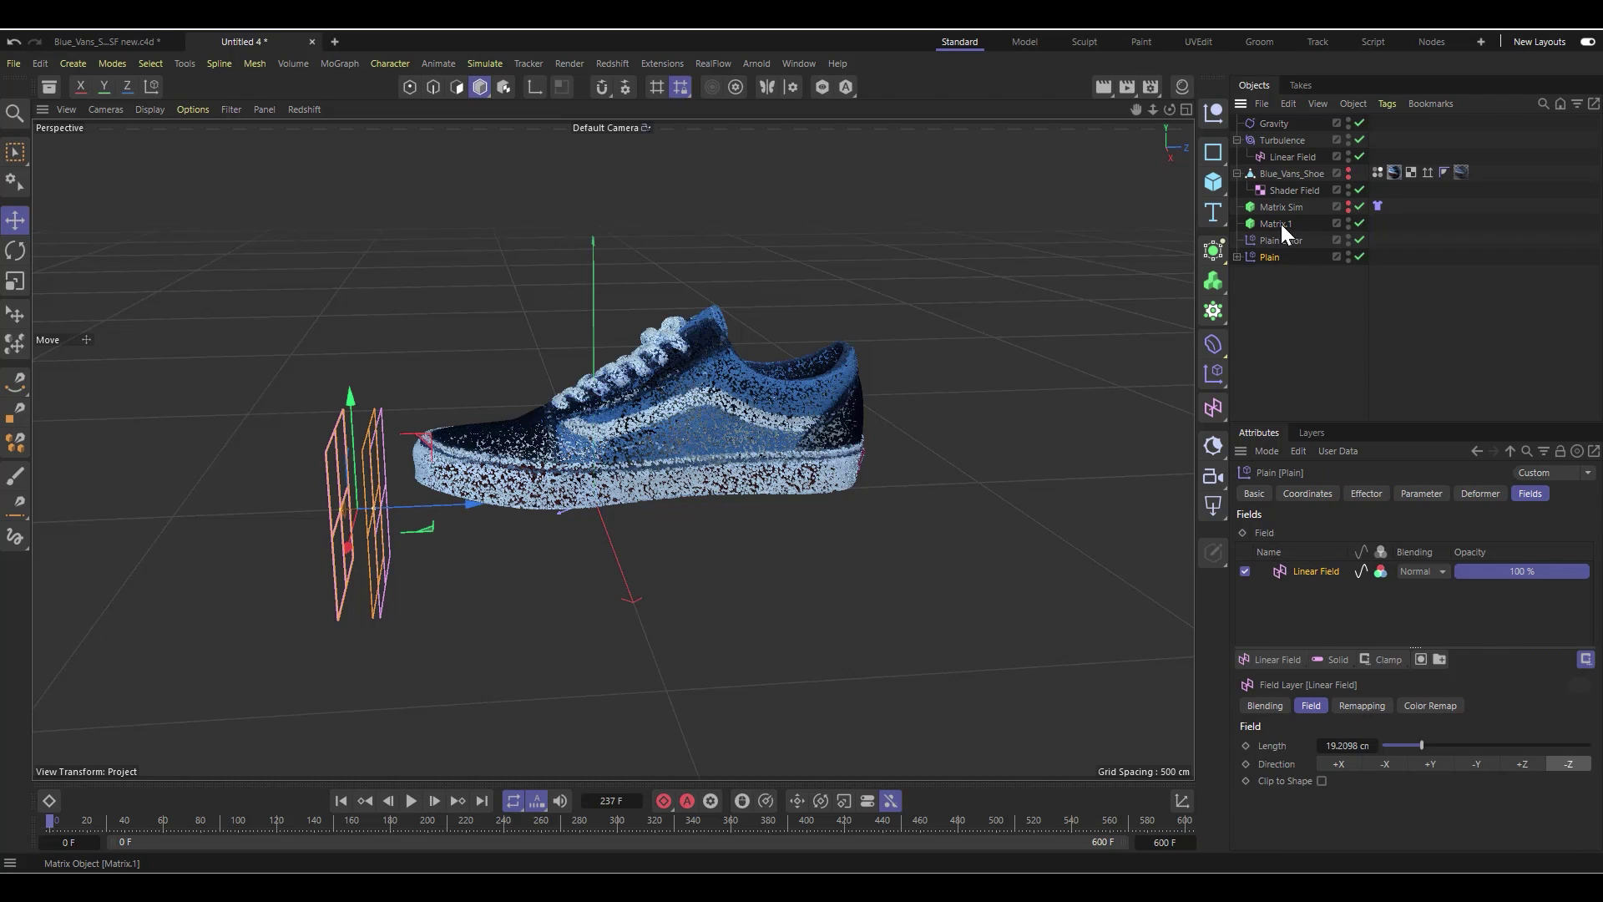
{"action": "left_click", "coordinate": [1279, 223]}
{"action": "left_click", "coordinate": [1485, 498]}
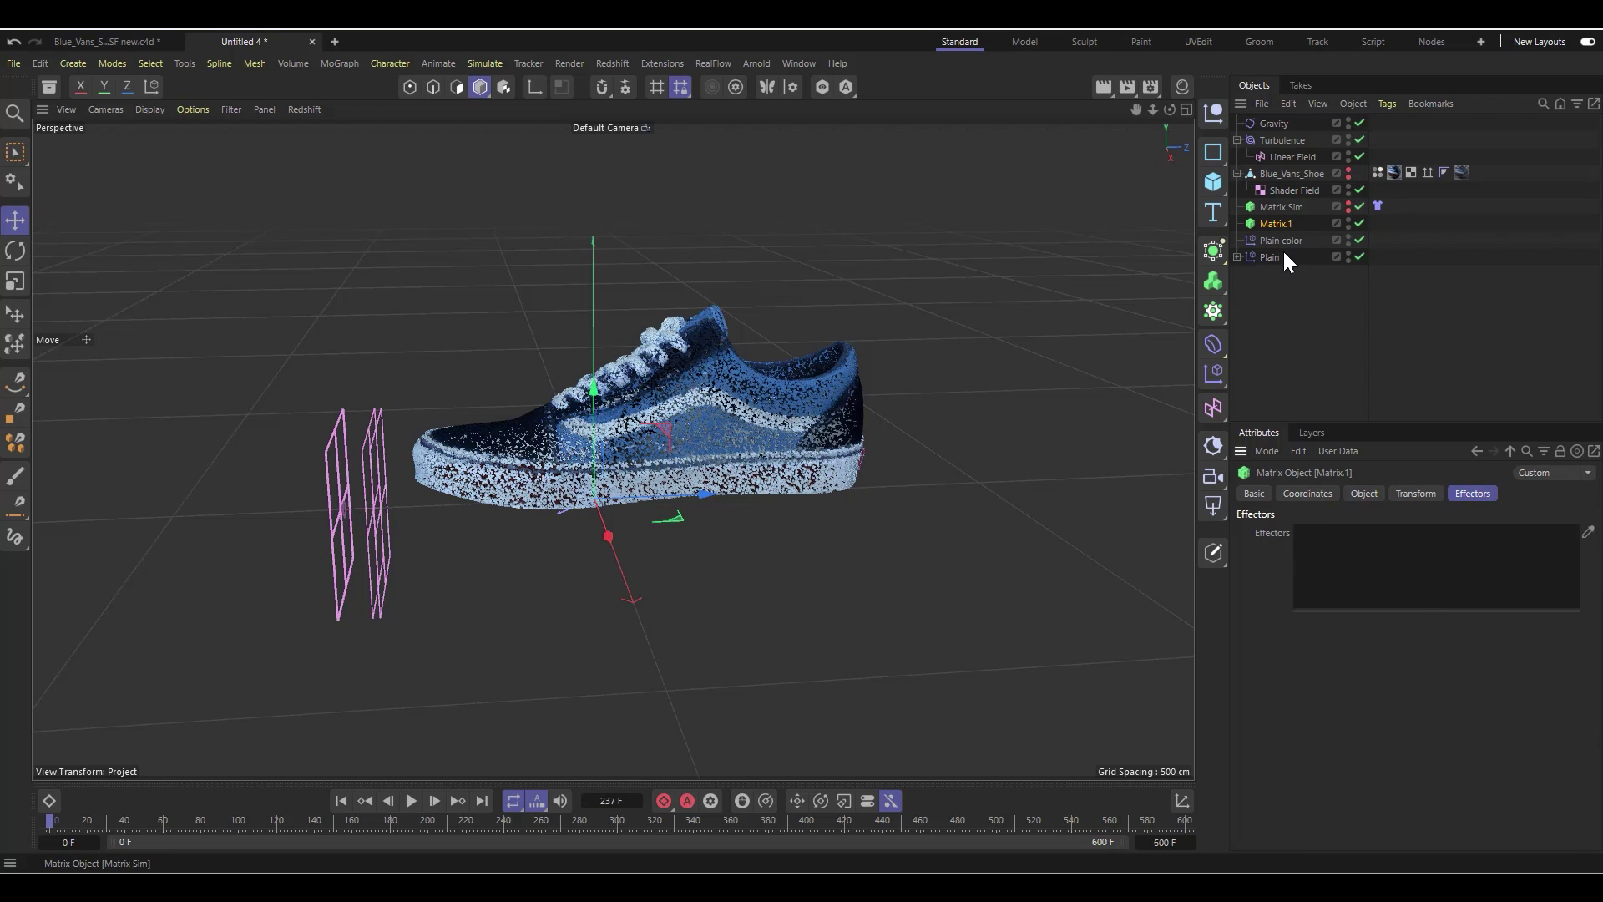
{"action": "left_click_drag", "start_coordinate": [1264, 253], "coordinate": [1374, 598]}
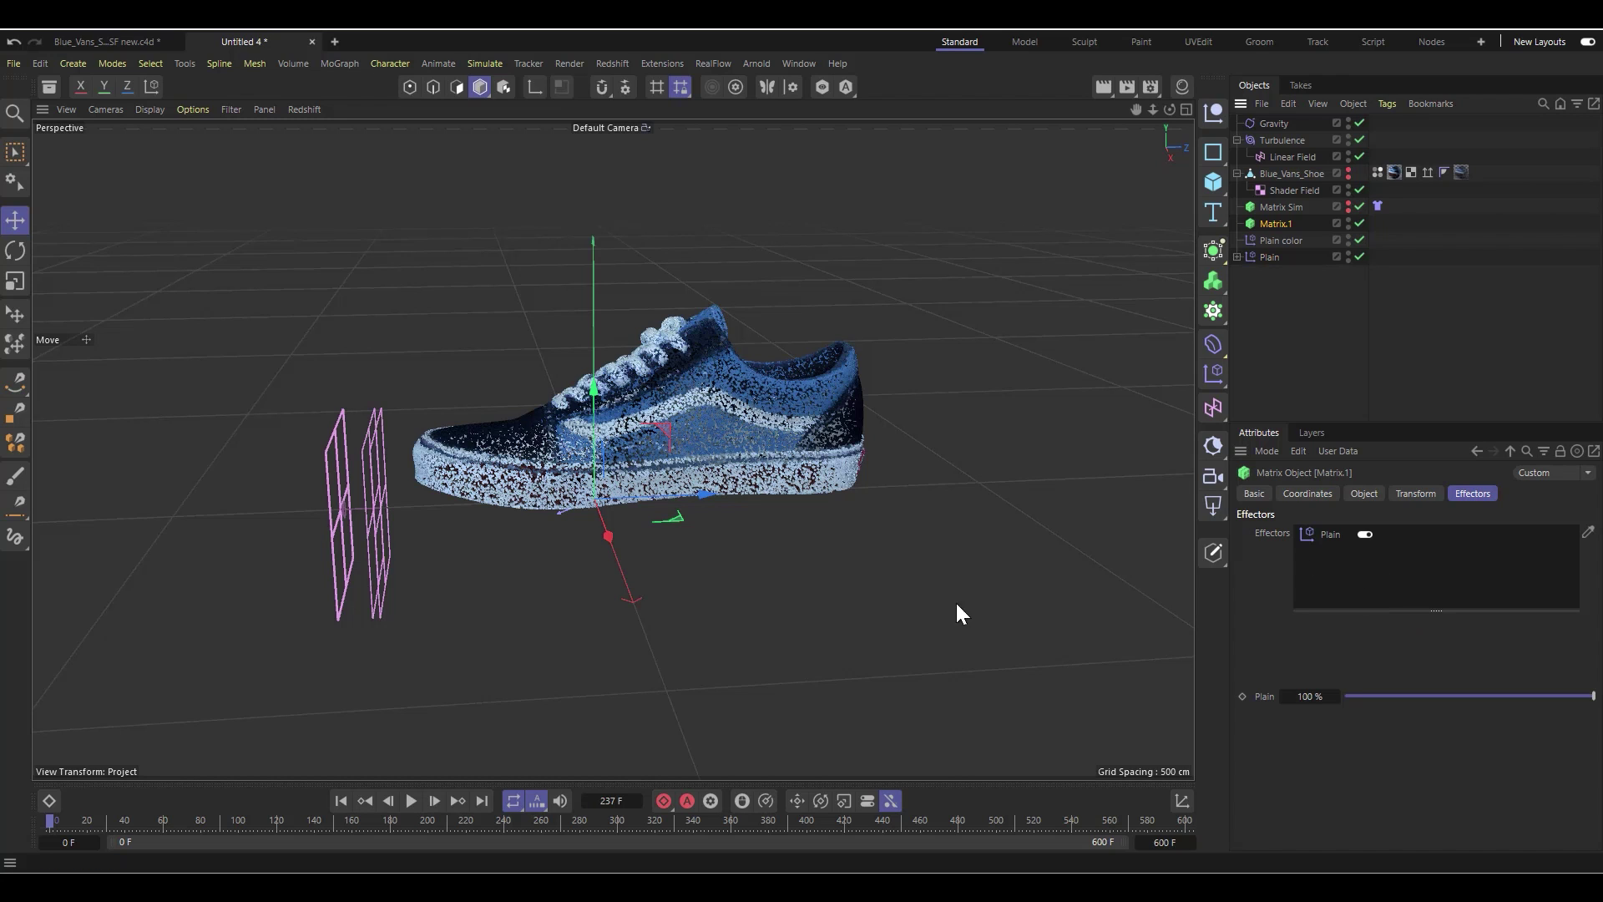
Step: Play the simulation and inspect up close how the particles near the toe scale inside the Plain's Linear Field
{"action": "left_click", "coordinate": [411, 800]}
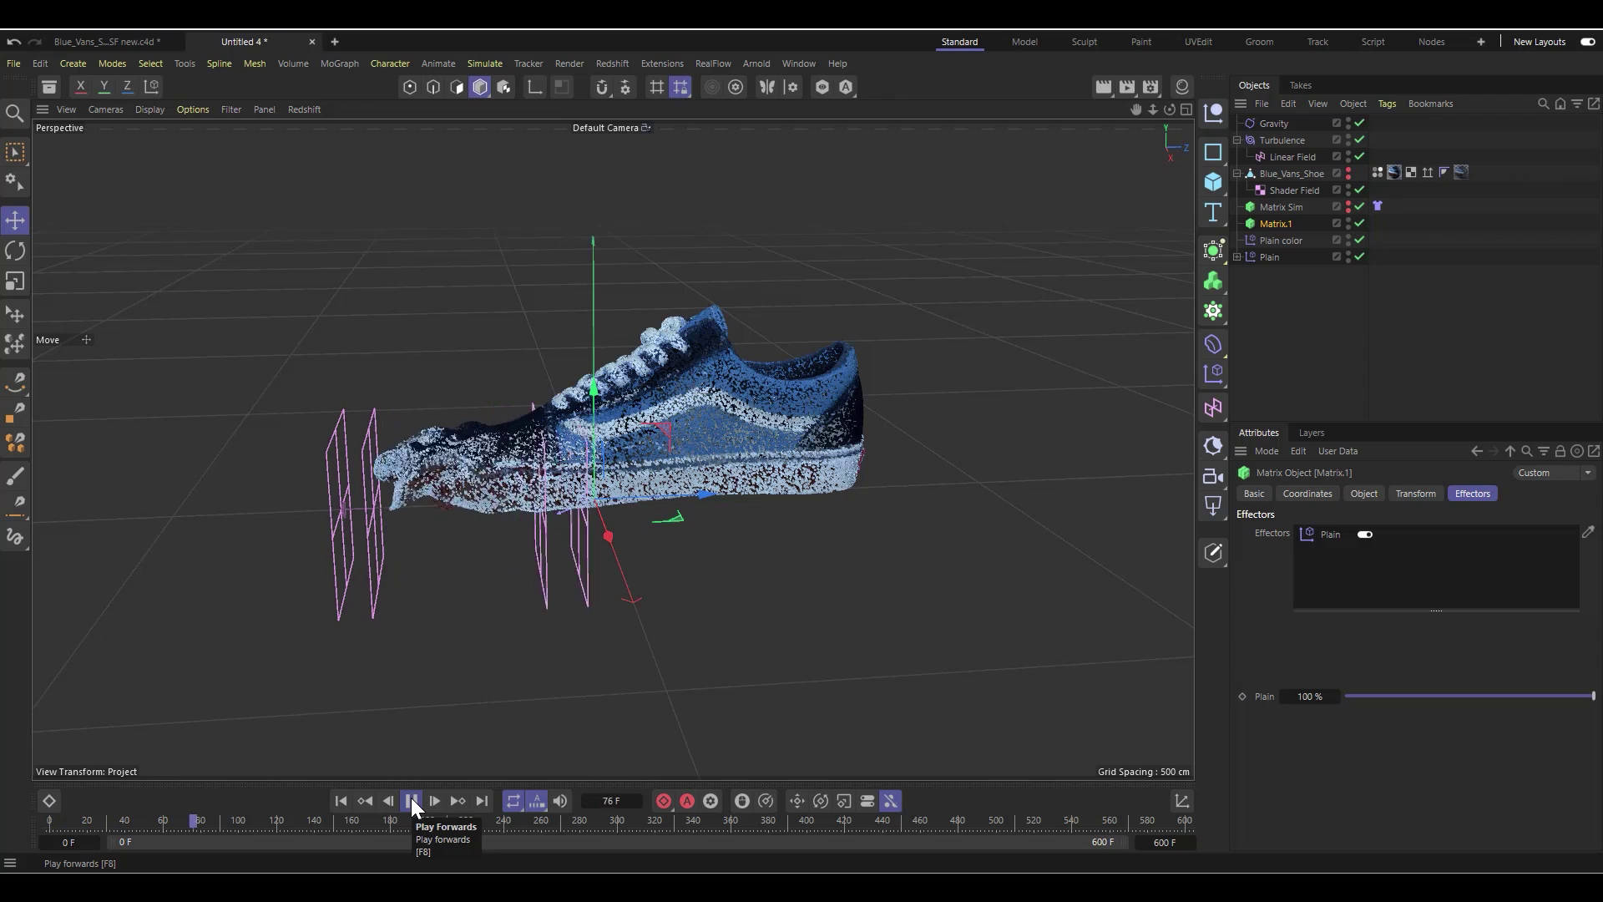
{"action": "left_click", "coordinate": [411, 799]}
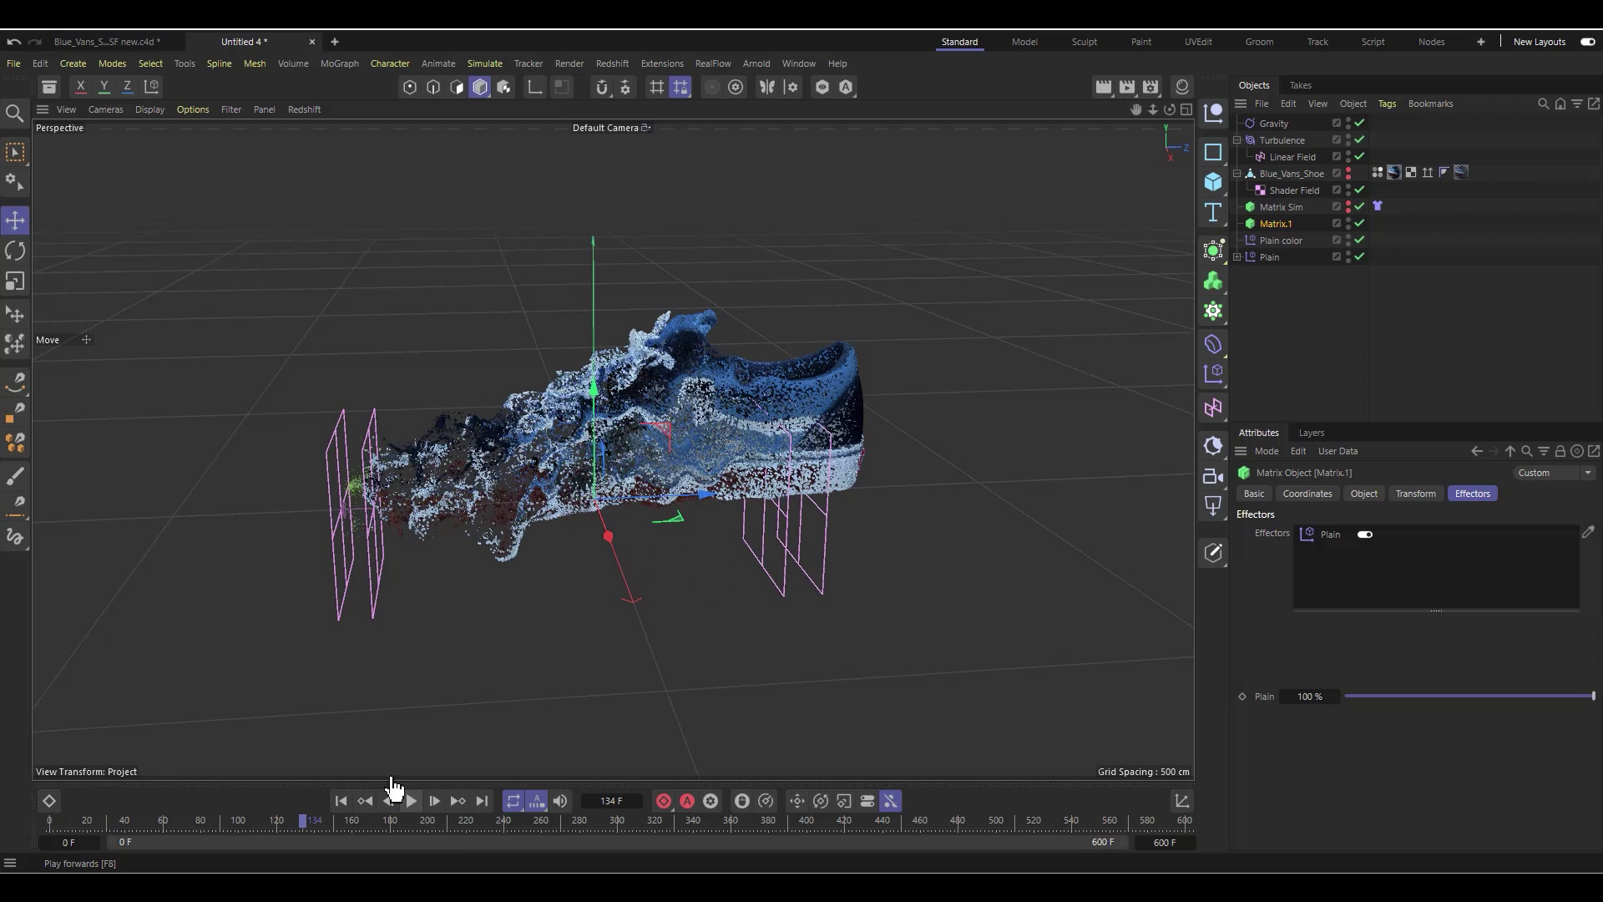
{"action": "scroll", "coordinate": [337, 518], "scroll_direction": "up", "scroll_amount": 8}
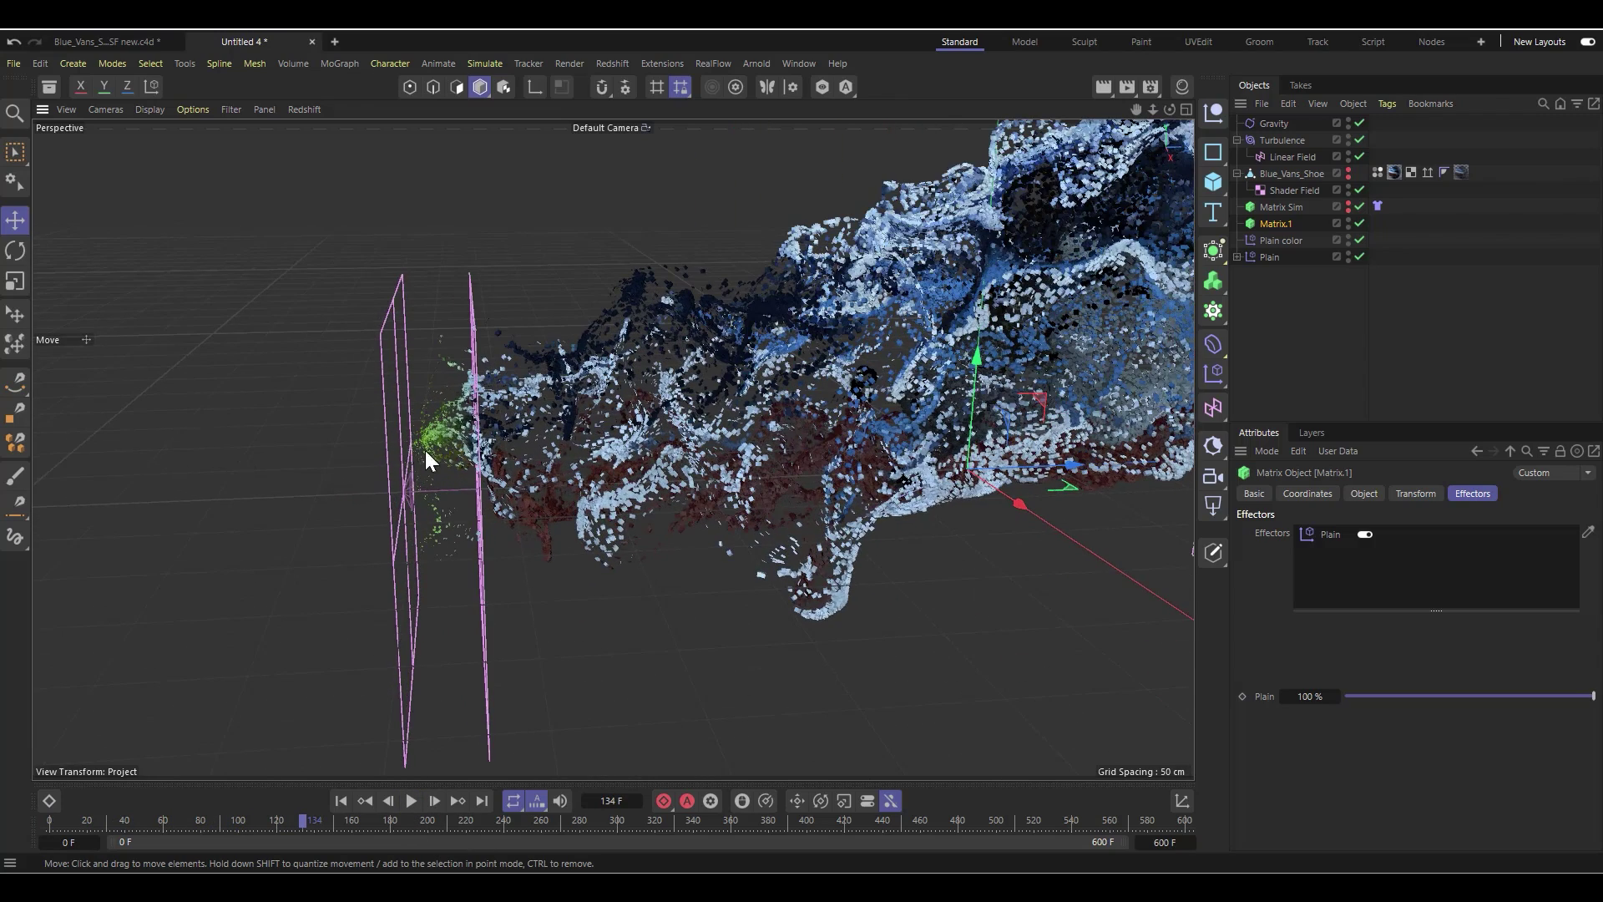
{"action": "scroll", "coordinate": [424, 460], "scroll_direction": "down", "scroll_amount": 2}
{"action": "left_click", "coordinate": [411, 800]}
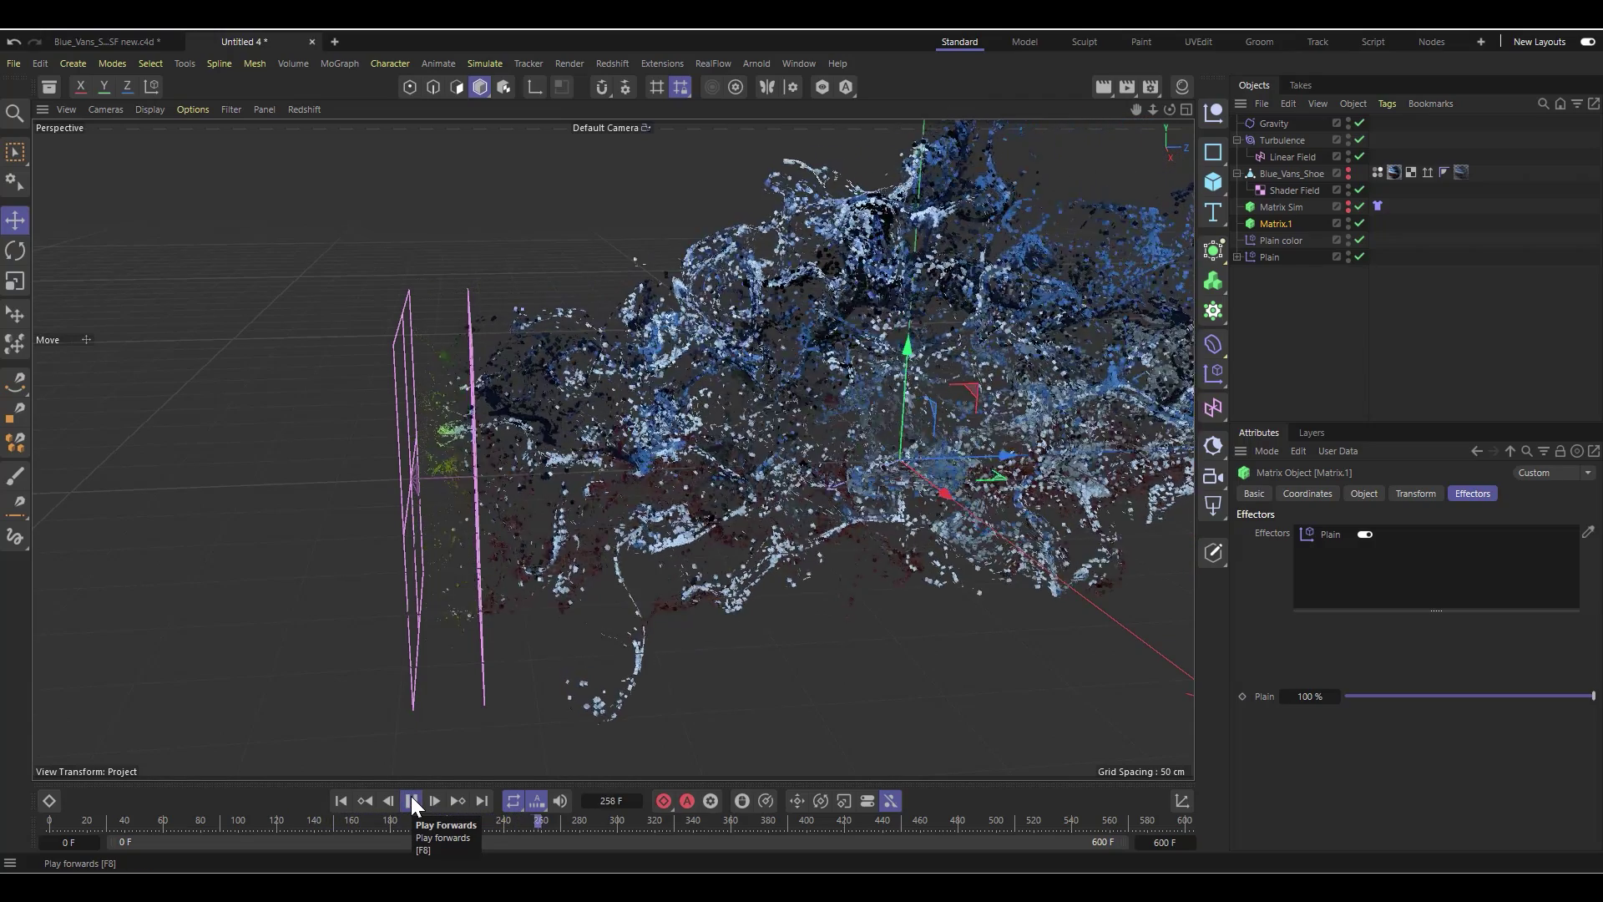
{"action": "left_click", "coordinate": [410, 799]}
{"action": "left_click_drag", "start_coordinate": [234, 518], "coordinate": [250, 468], "text": "alt"}
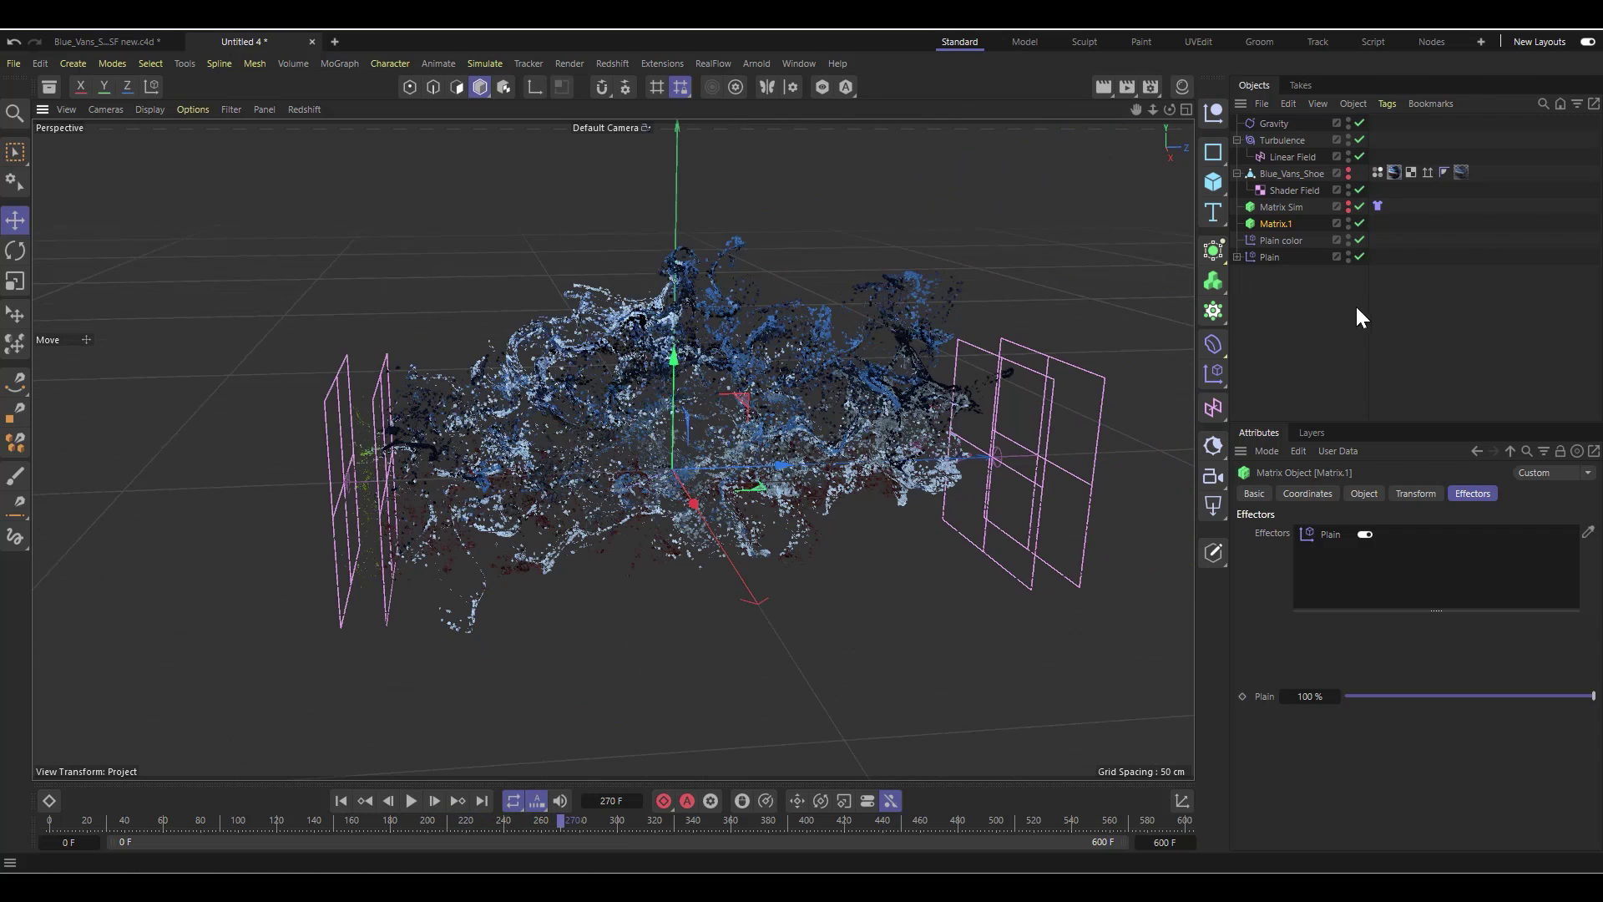
Step: Widen the Plain effector's Linear Field to a Length of about 51.5 cm and replay the simulation from the start
{"action": "left_click", "coordinate": [1272, 257]}
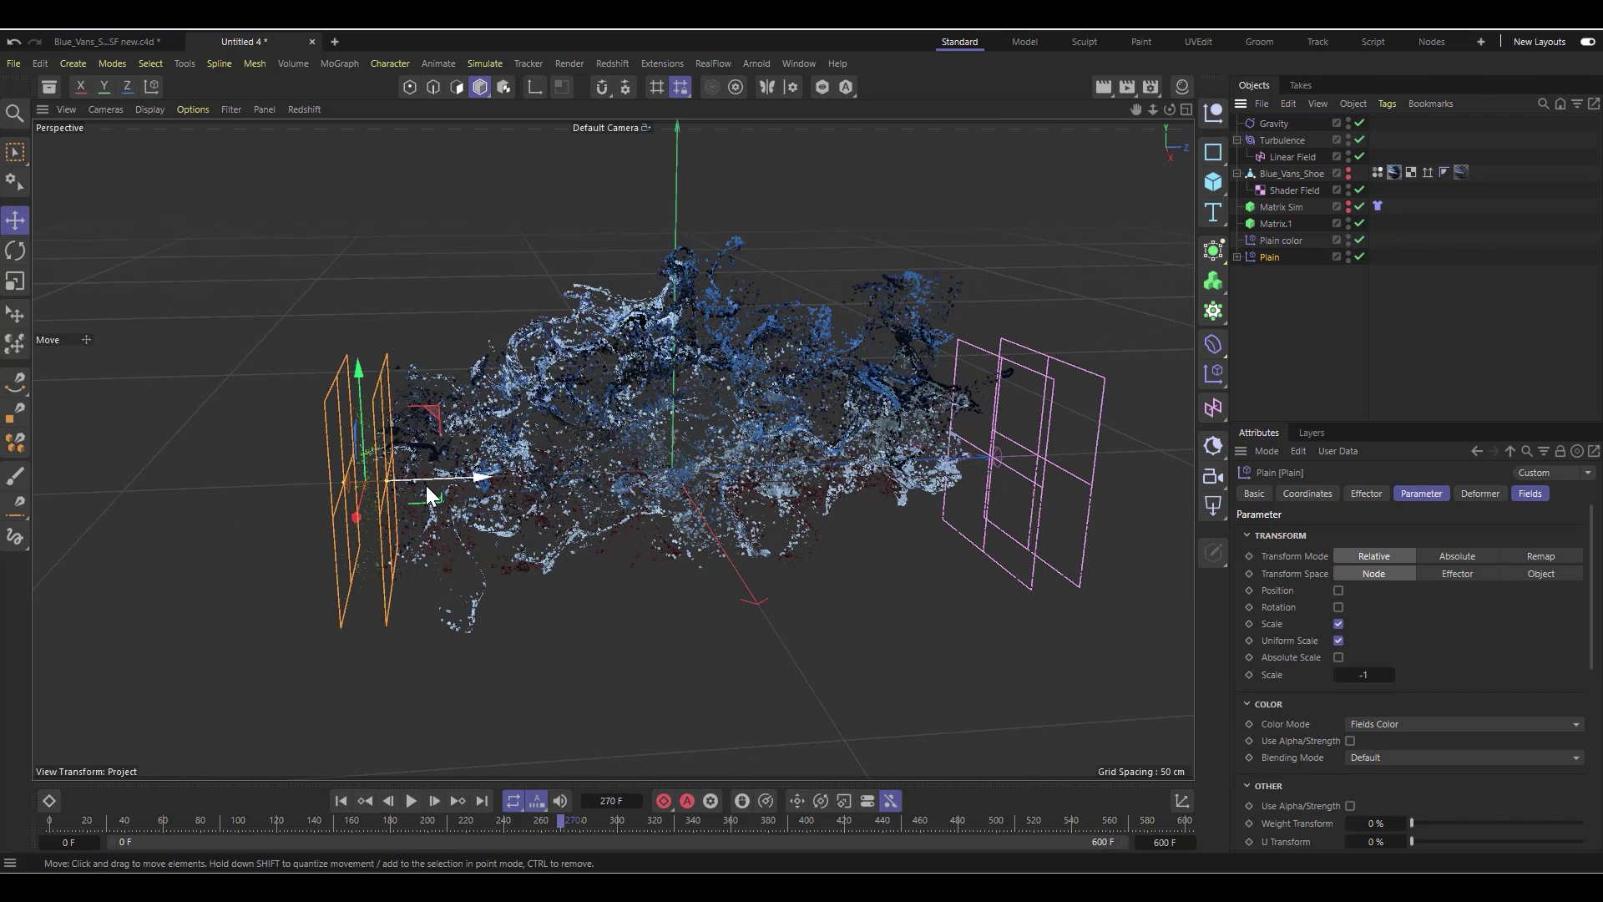
{"action": "left_click_drag", "start_coordinate": [389, 479], "coordinate": [423, 488]}
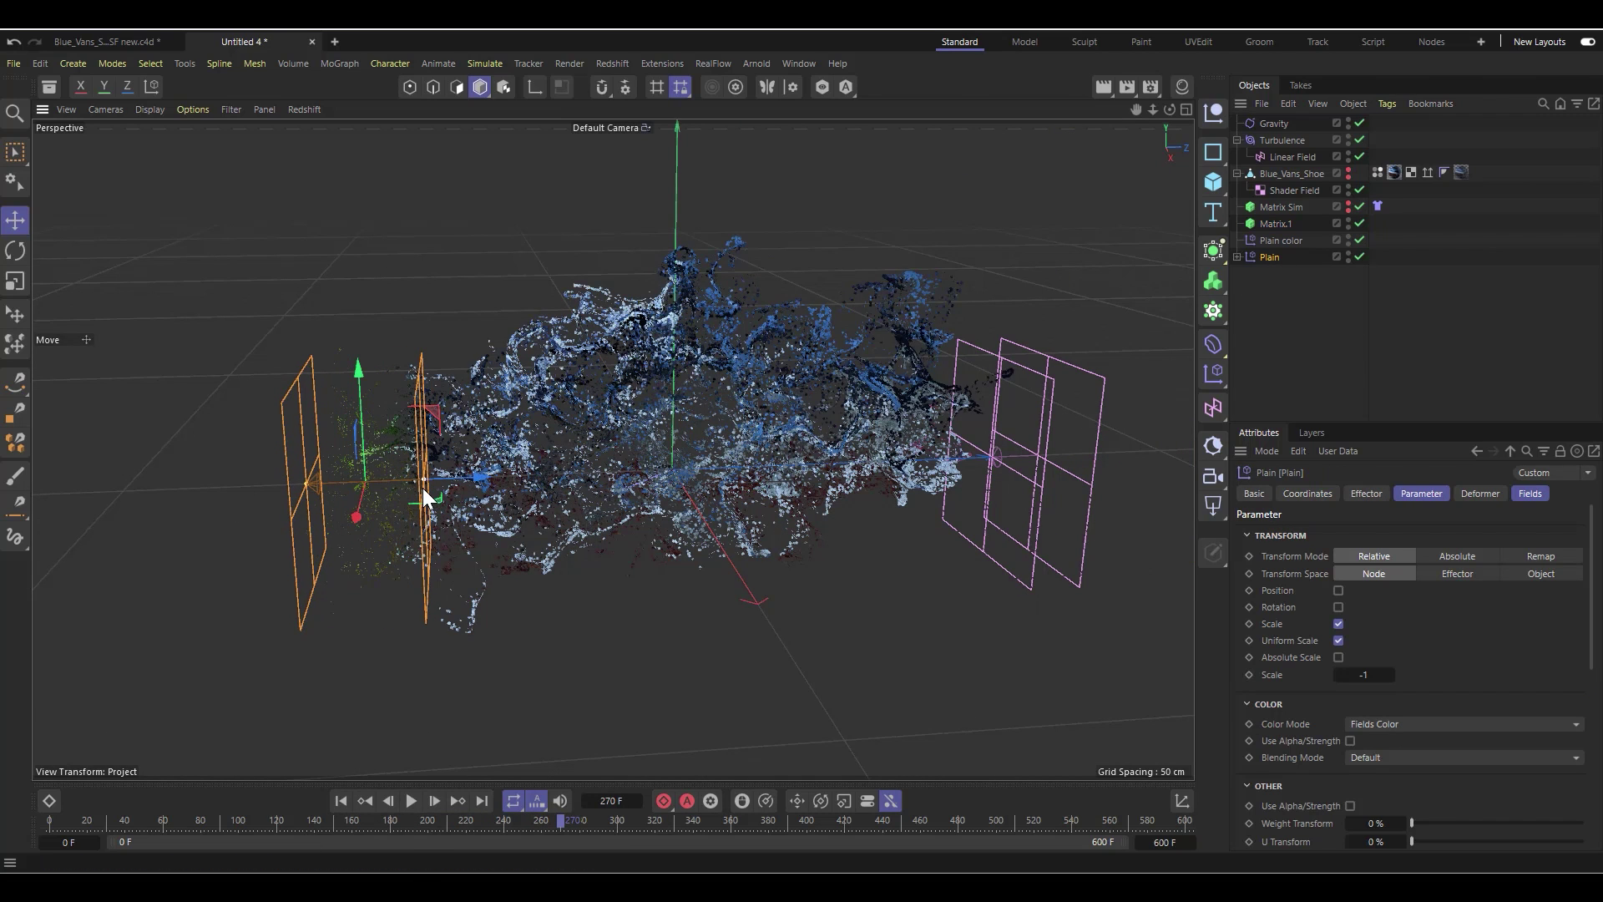
{"action": "left_click", "coordinate": [341, 802]}
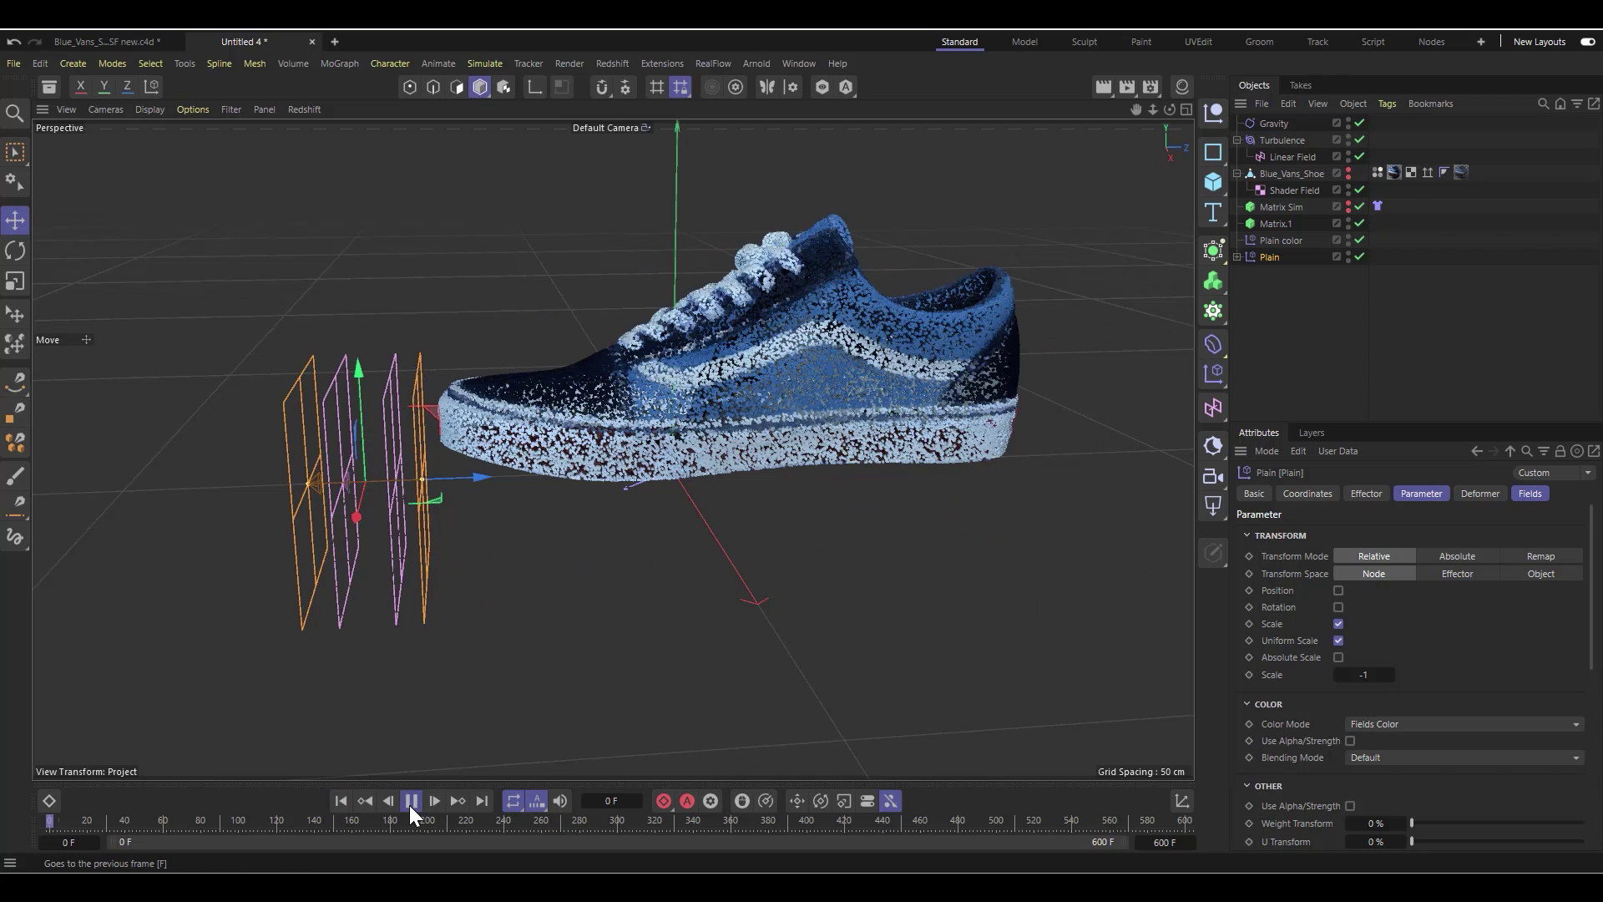
{"action": "left_click", "coordinate": [409, 803]}
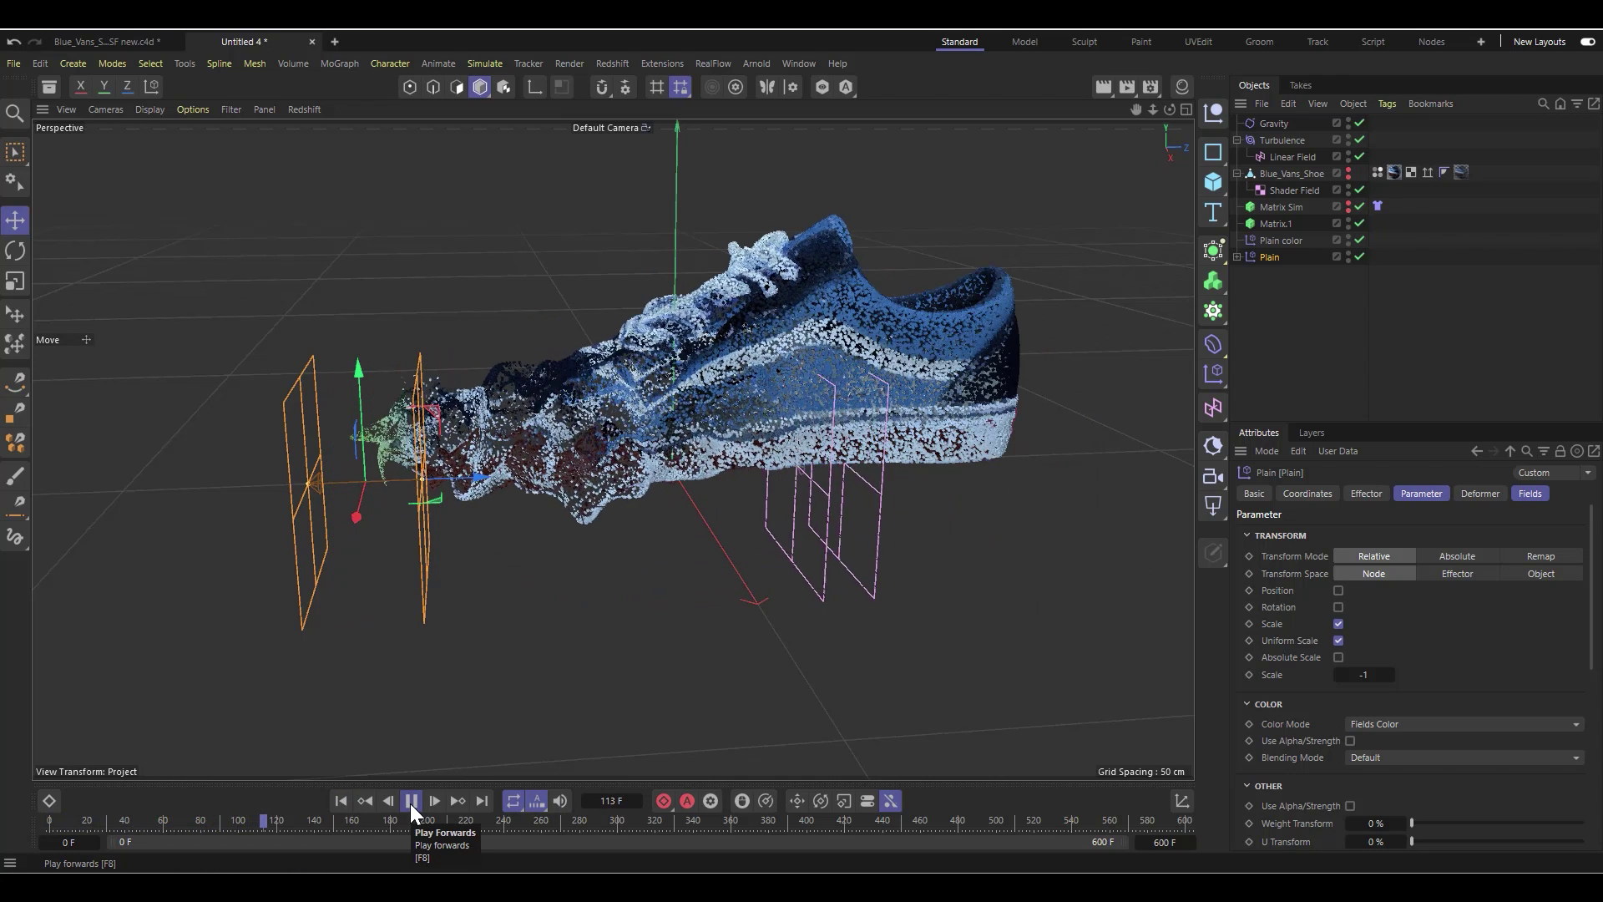
{"action": "left_click", "coordinate": [409, 803]}
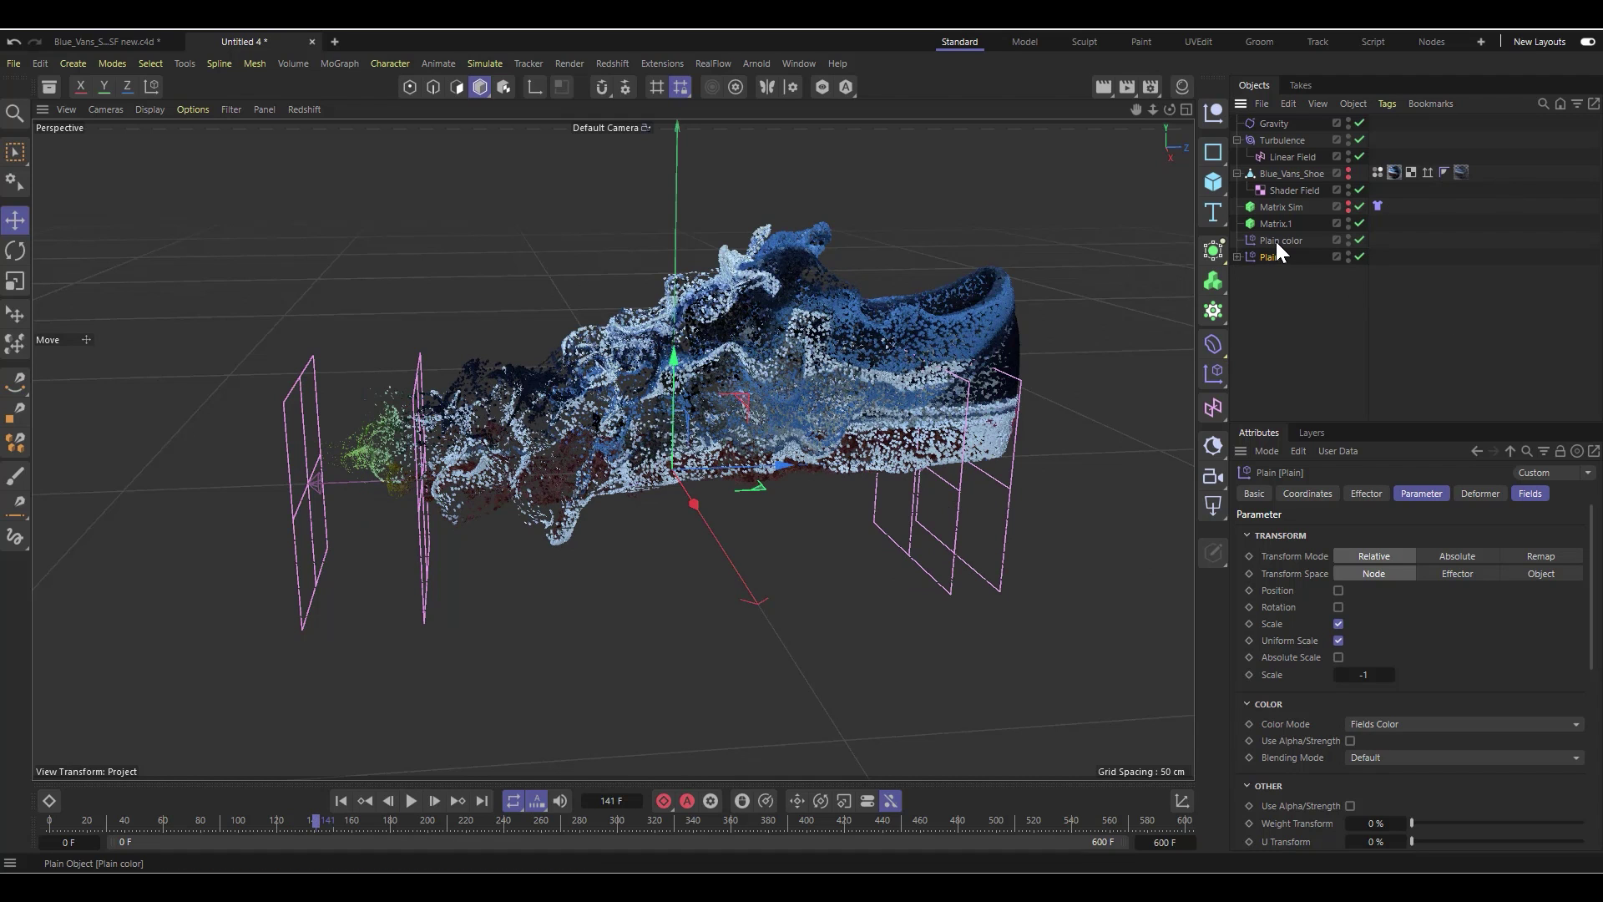
Step: Test the shrinking during playback by sliding the Plain's Linear Field from the toe towards the heel, and rewind
{"action": "left_click", "coordinate": [1237, 257]}
{"action": "left_click", "coordinate": [1284, 274]}
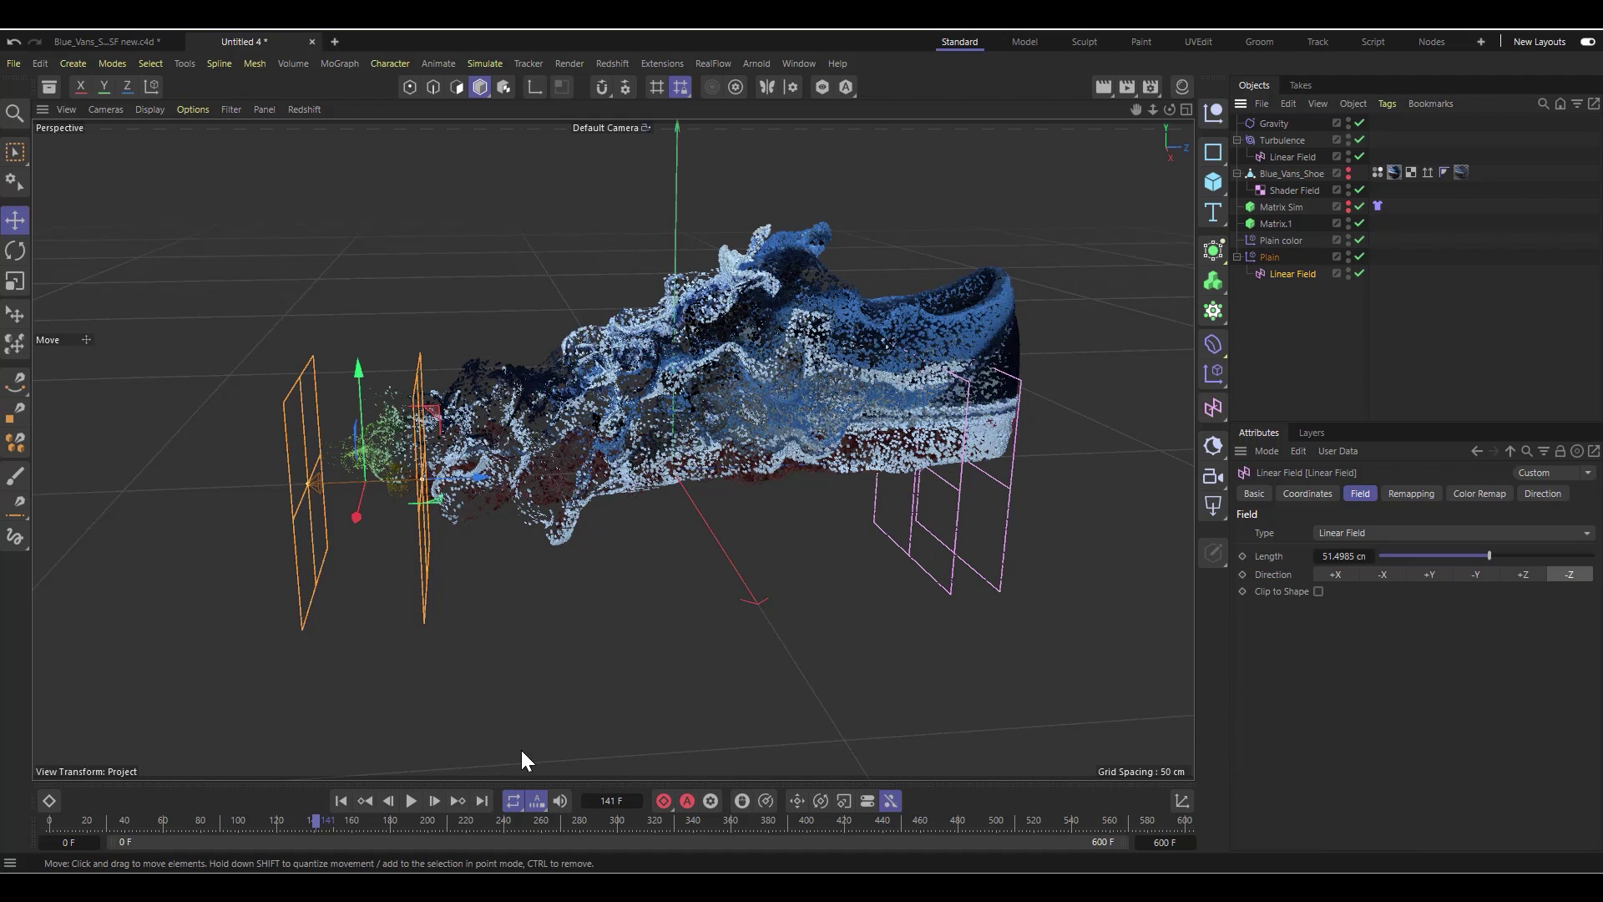
{"action": "left_click", "coordinate": [409, 800]}
{"action": "left_click_drag", "start_coordinate": [479, 475], "coordinate": [915, 484]}
{"action": "left_click", "coordinate": [410, 800]}
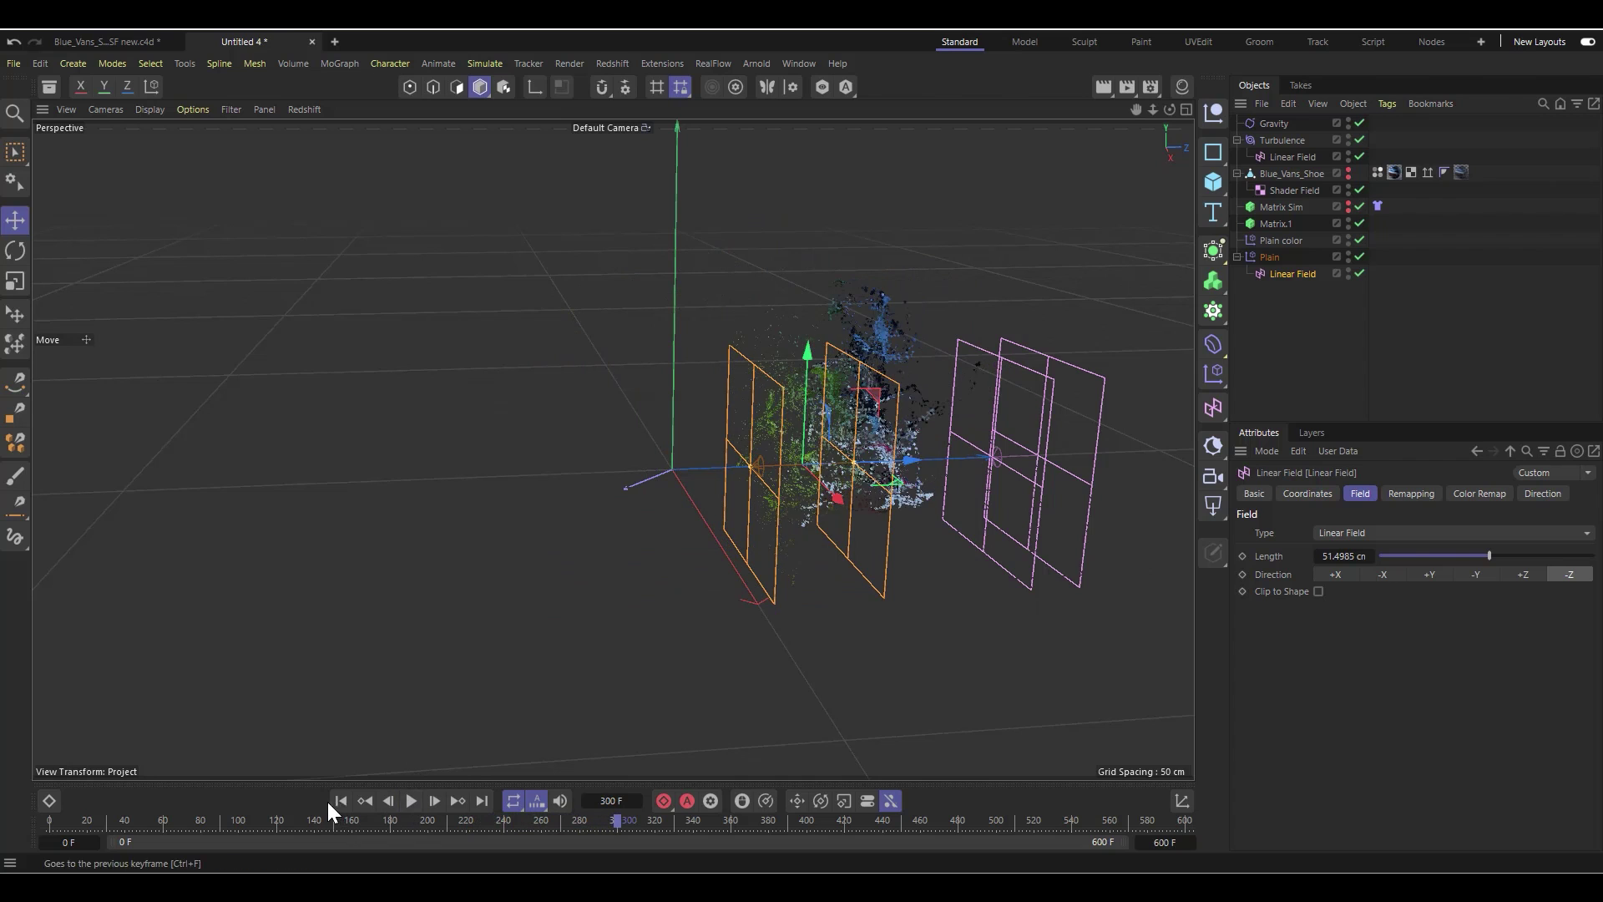
{"action": "left_click", "coordinate": [340, 800]}
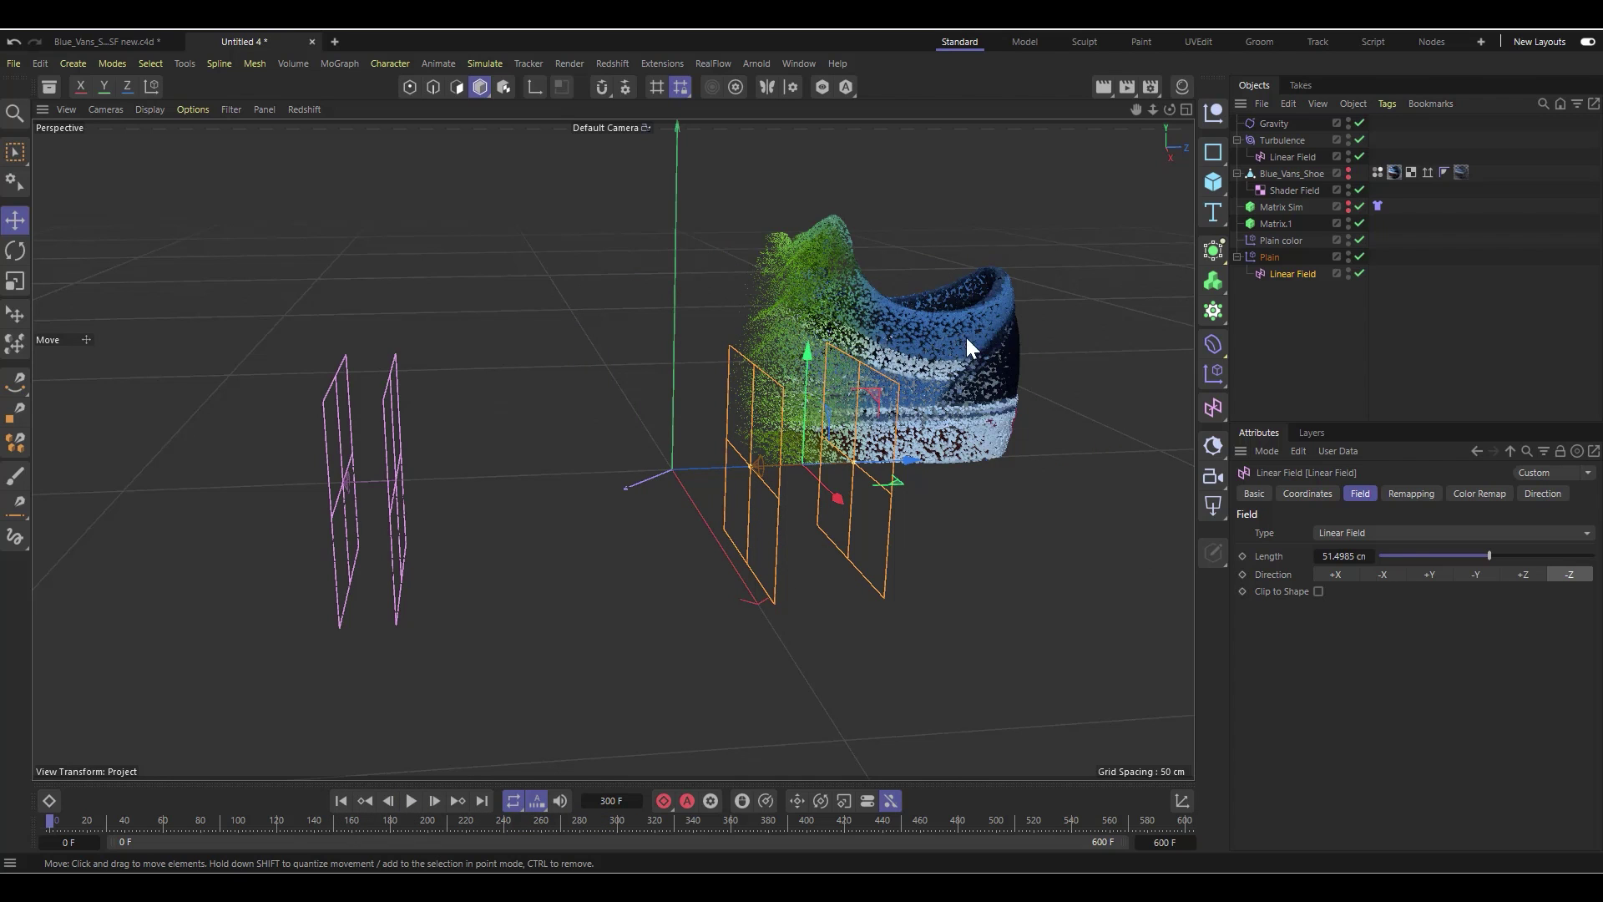
Step: Move the Plain's Linear Field back over the shoe's toe area and play the simulation to check the shrinking
{"action": "left_click", "coordinate": [1279, 207]}
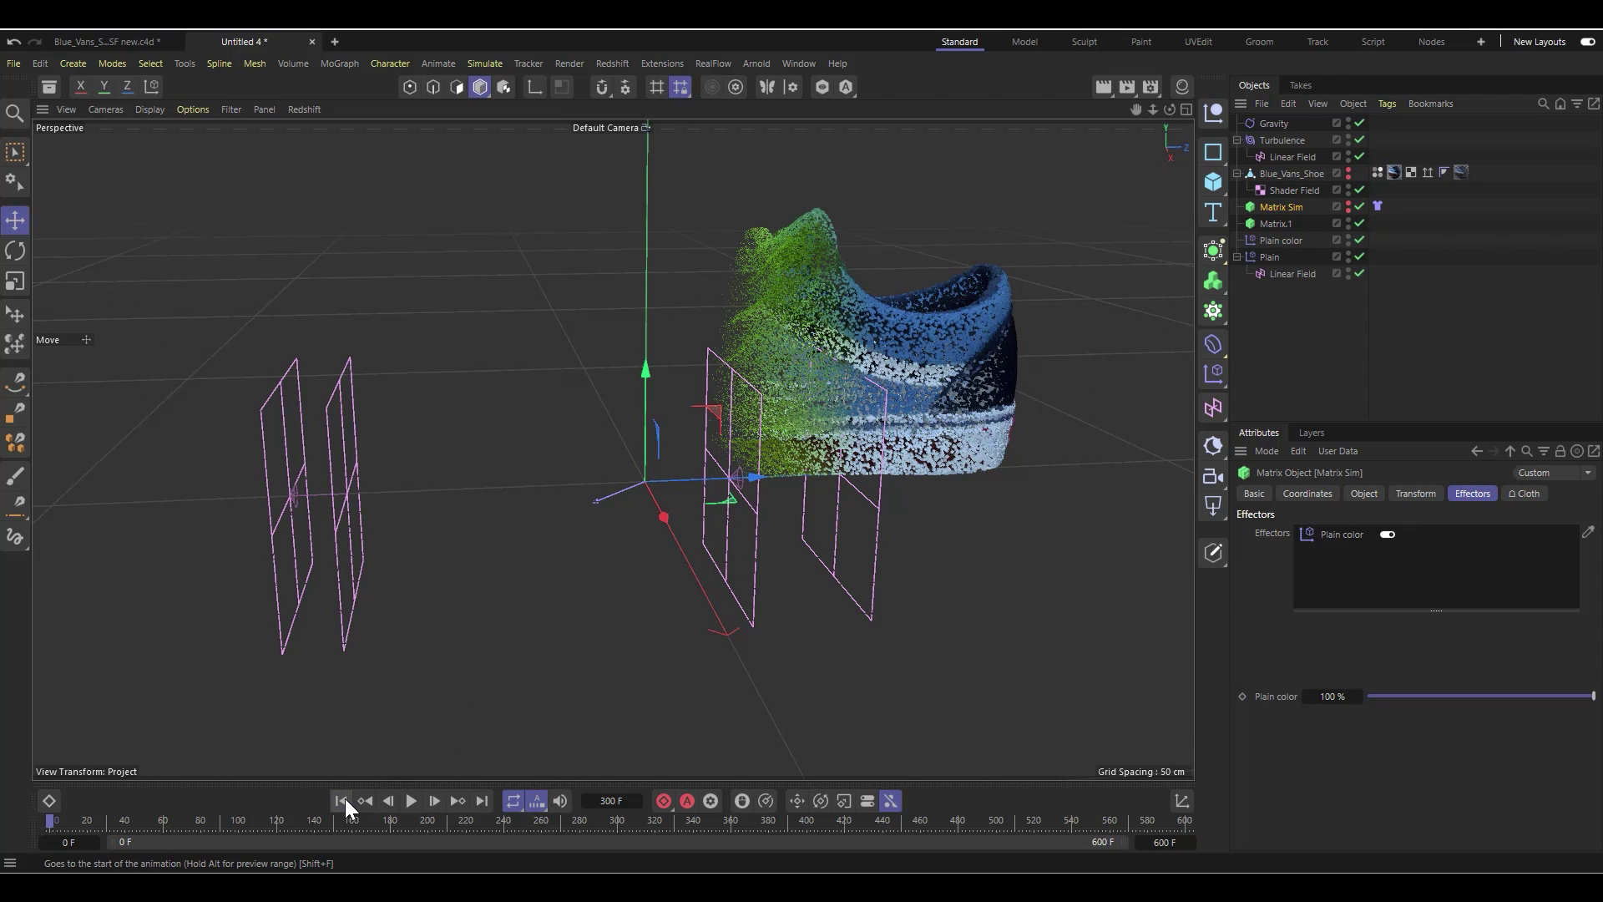
{"action": "left_click", "coordinate": [1290, 274]}
{"action": "left_click_drag", "start_coordinate": [814, 438], "coordinate": [624, 470]}
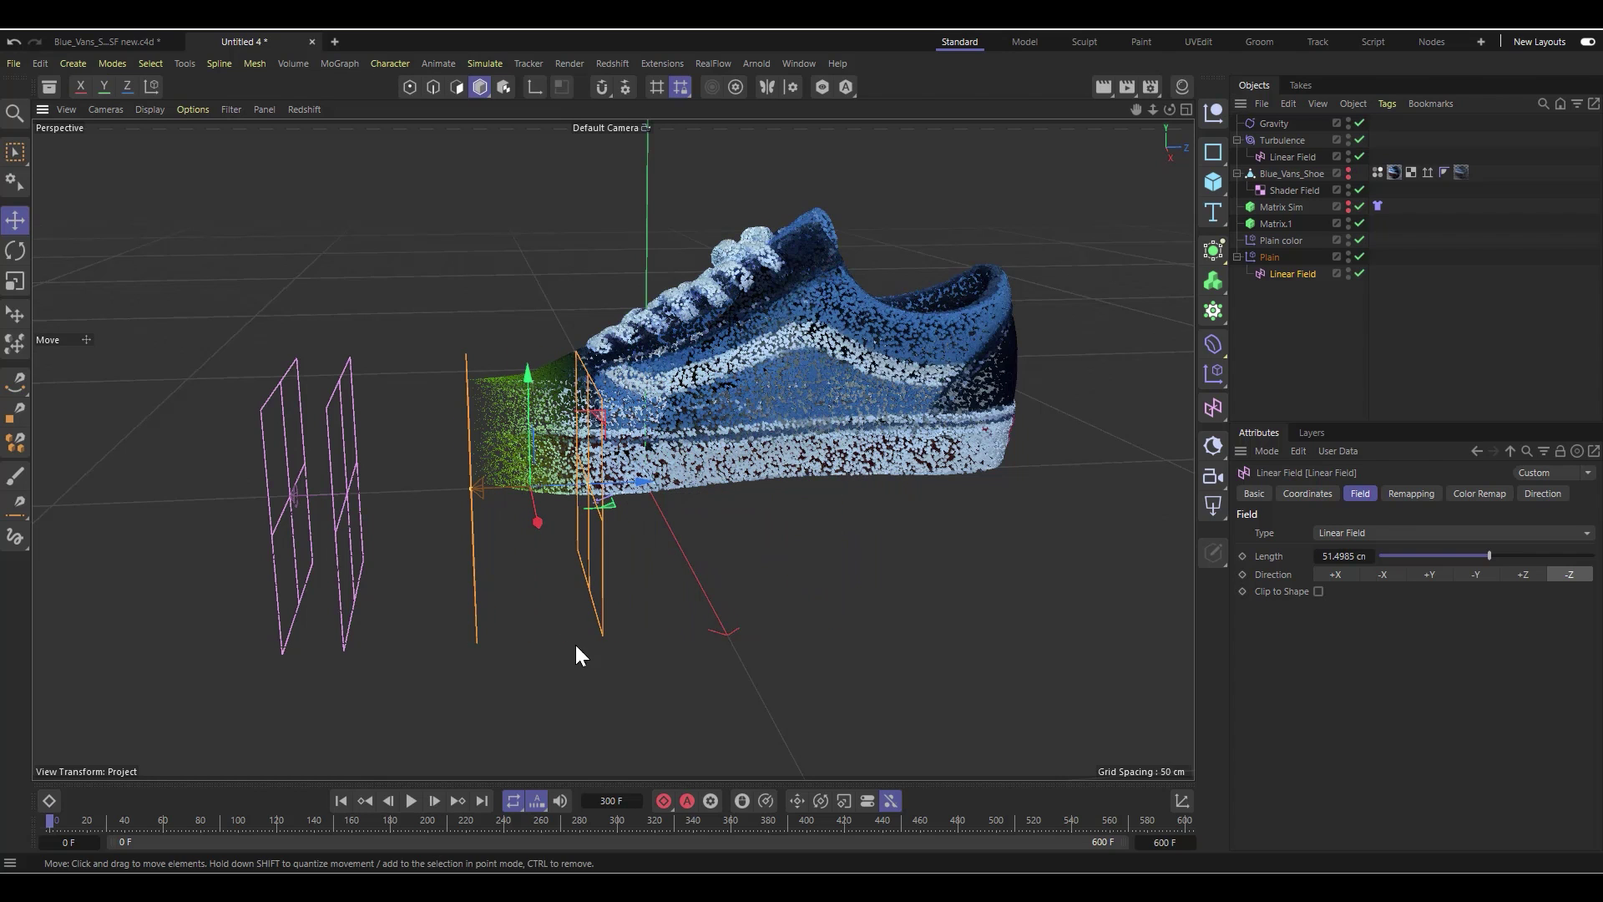
{"action": "left_click", "coordinate": [411, 801]}
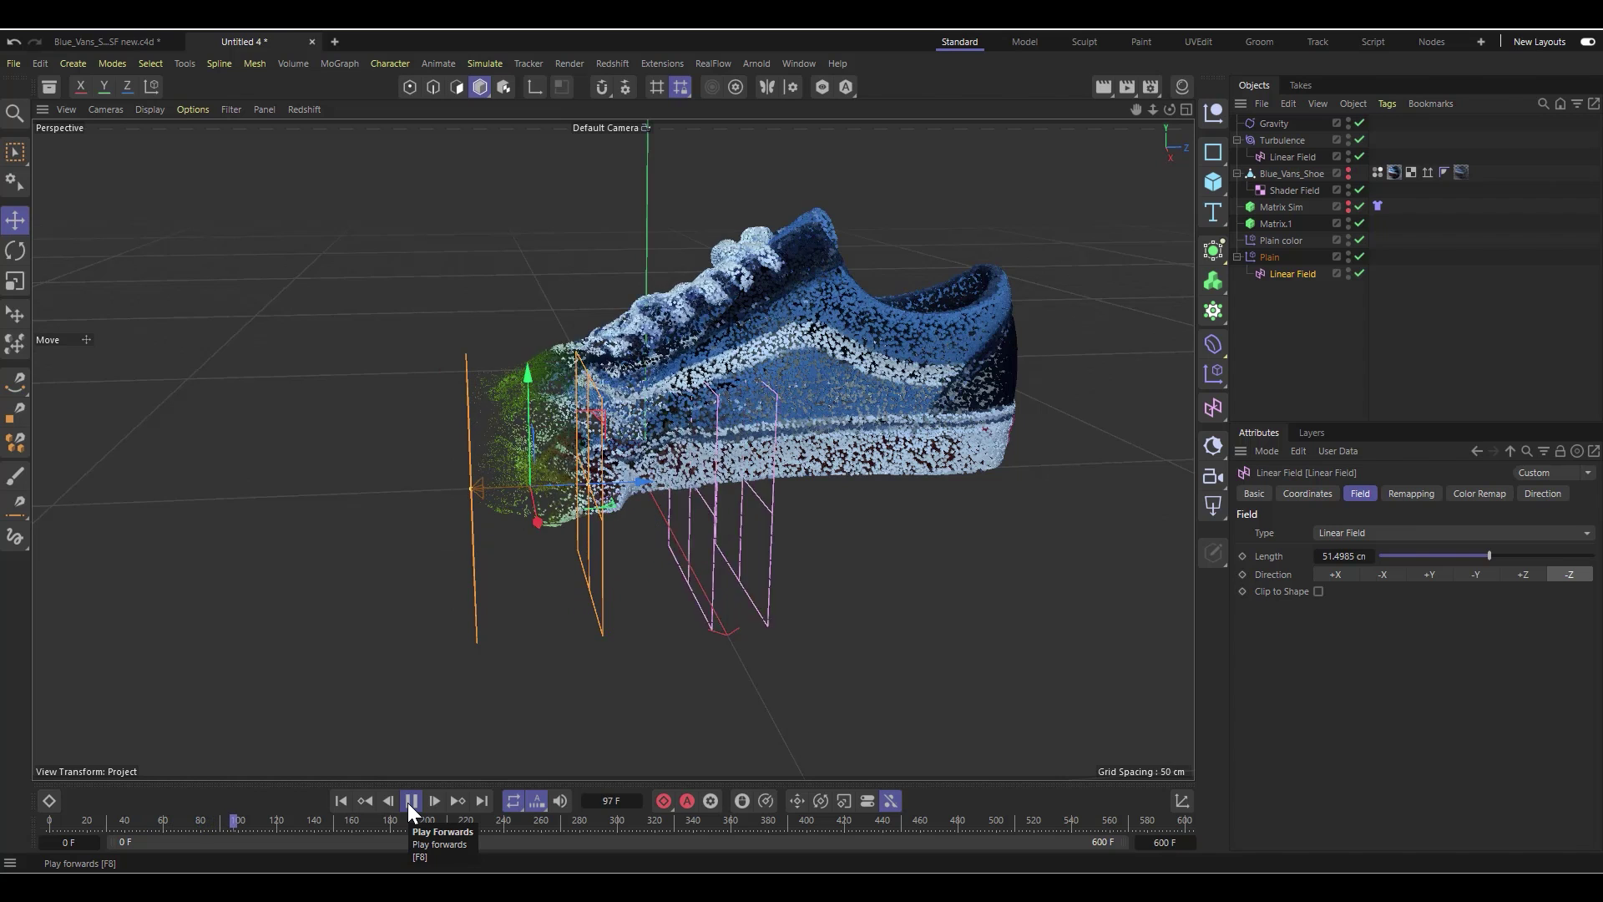
{"action": "left_click", "coordinate": [411, 802]}
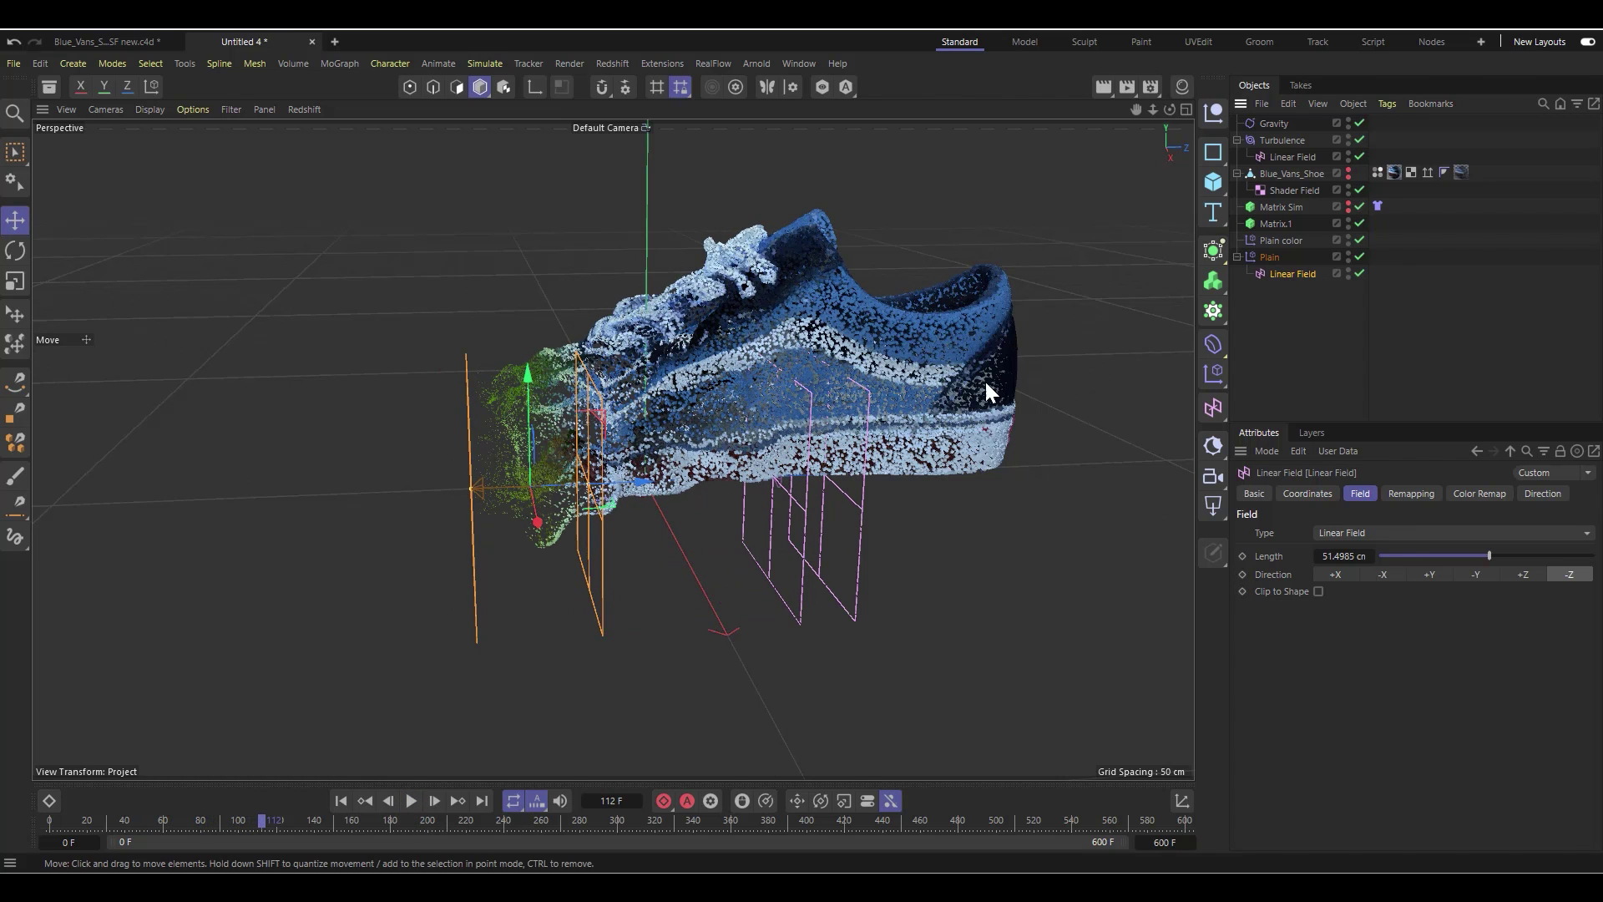
Step: Widen the Plain's Linear Field to a Length of about 136.8 cm so it extends out in front of the toe
{"action": "left_click_drag", "start_coordinate": [588, 487], "coordinate": [479, 482]}
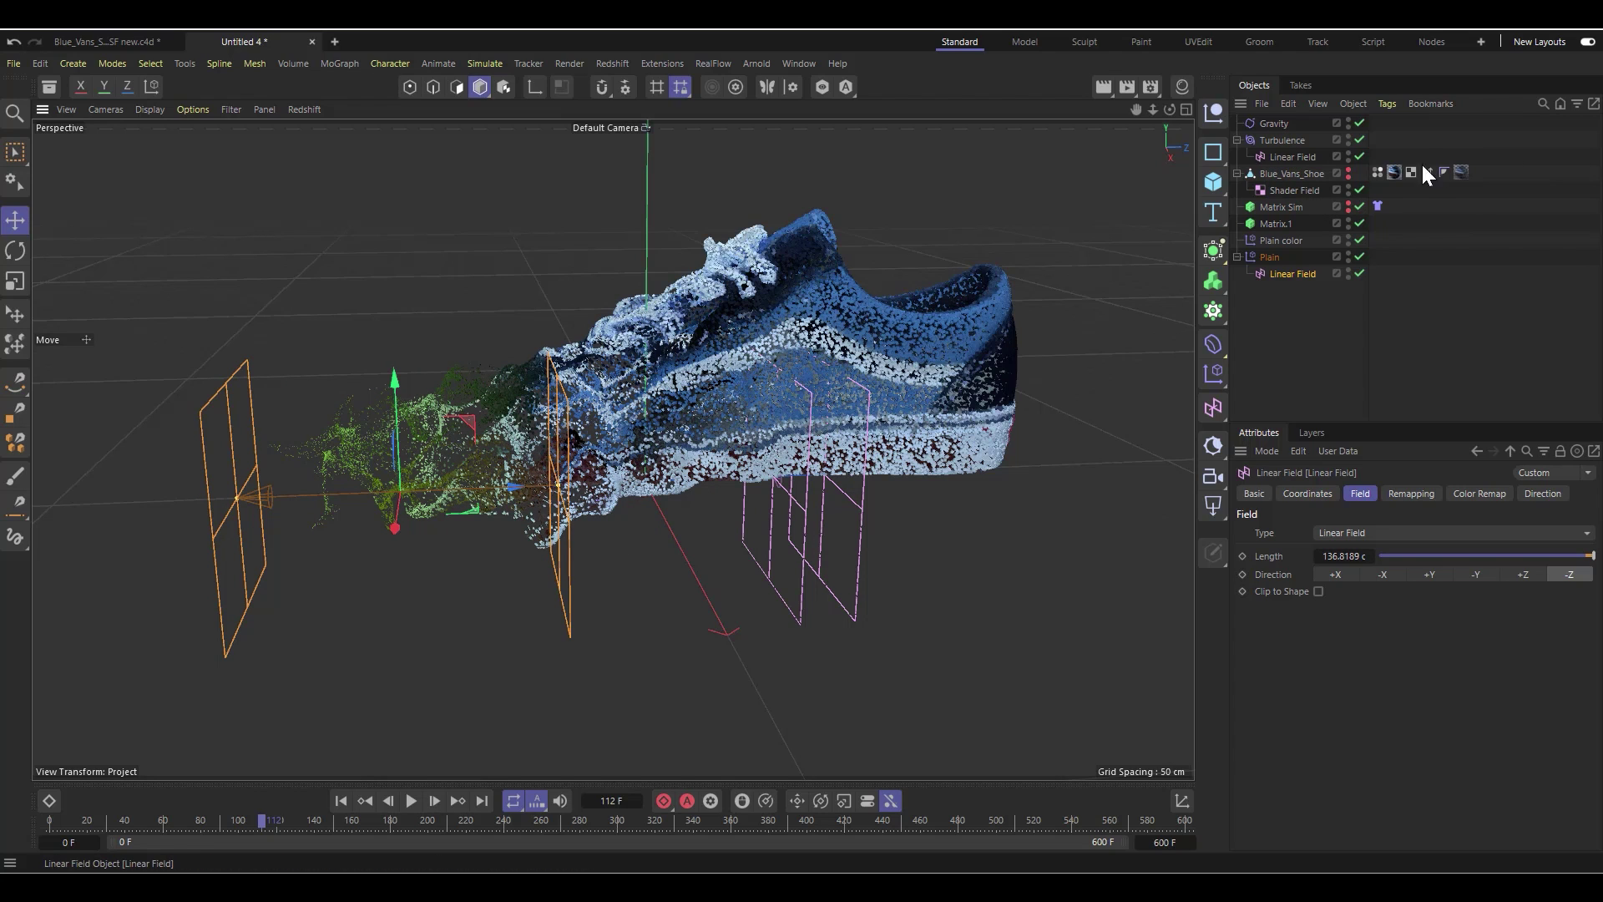
Step: Add a Redshift Object tag to Matrix.1 and set its Particles Mode to Sphere Instances
{"action": "left_click", "coordinate": [1265, 224]}
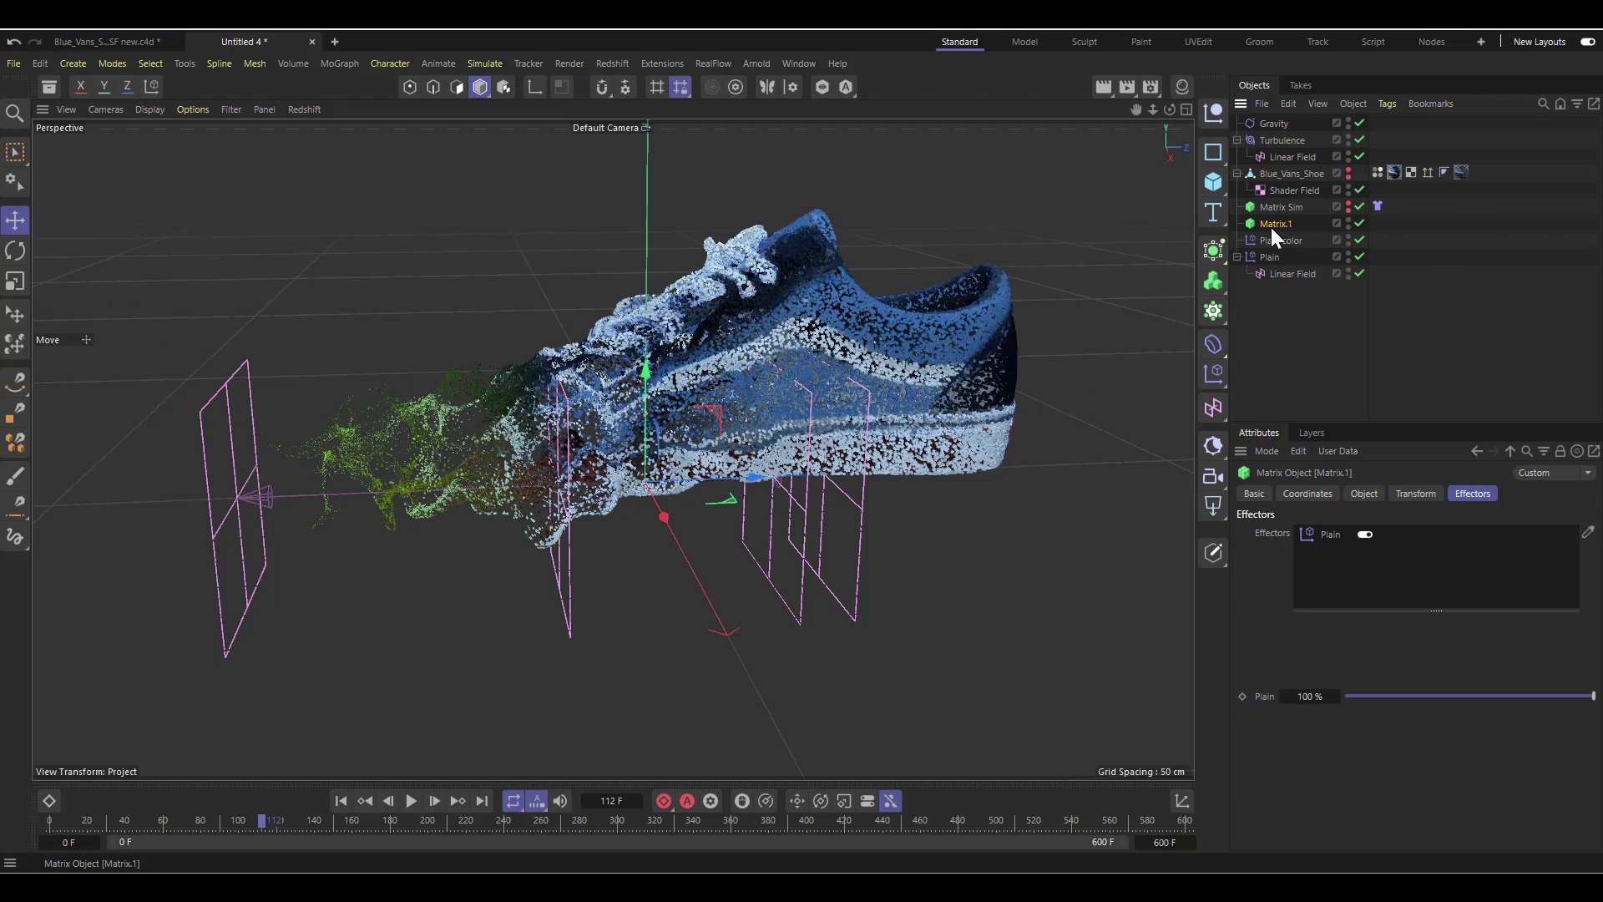
{"action": "right_click", "coordinate": [1274, 226]}
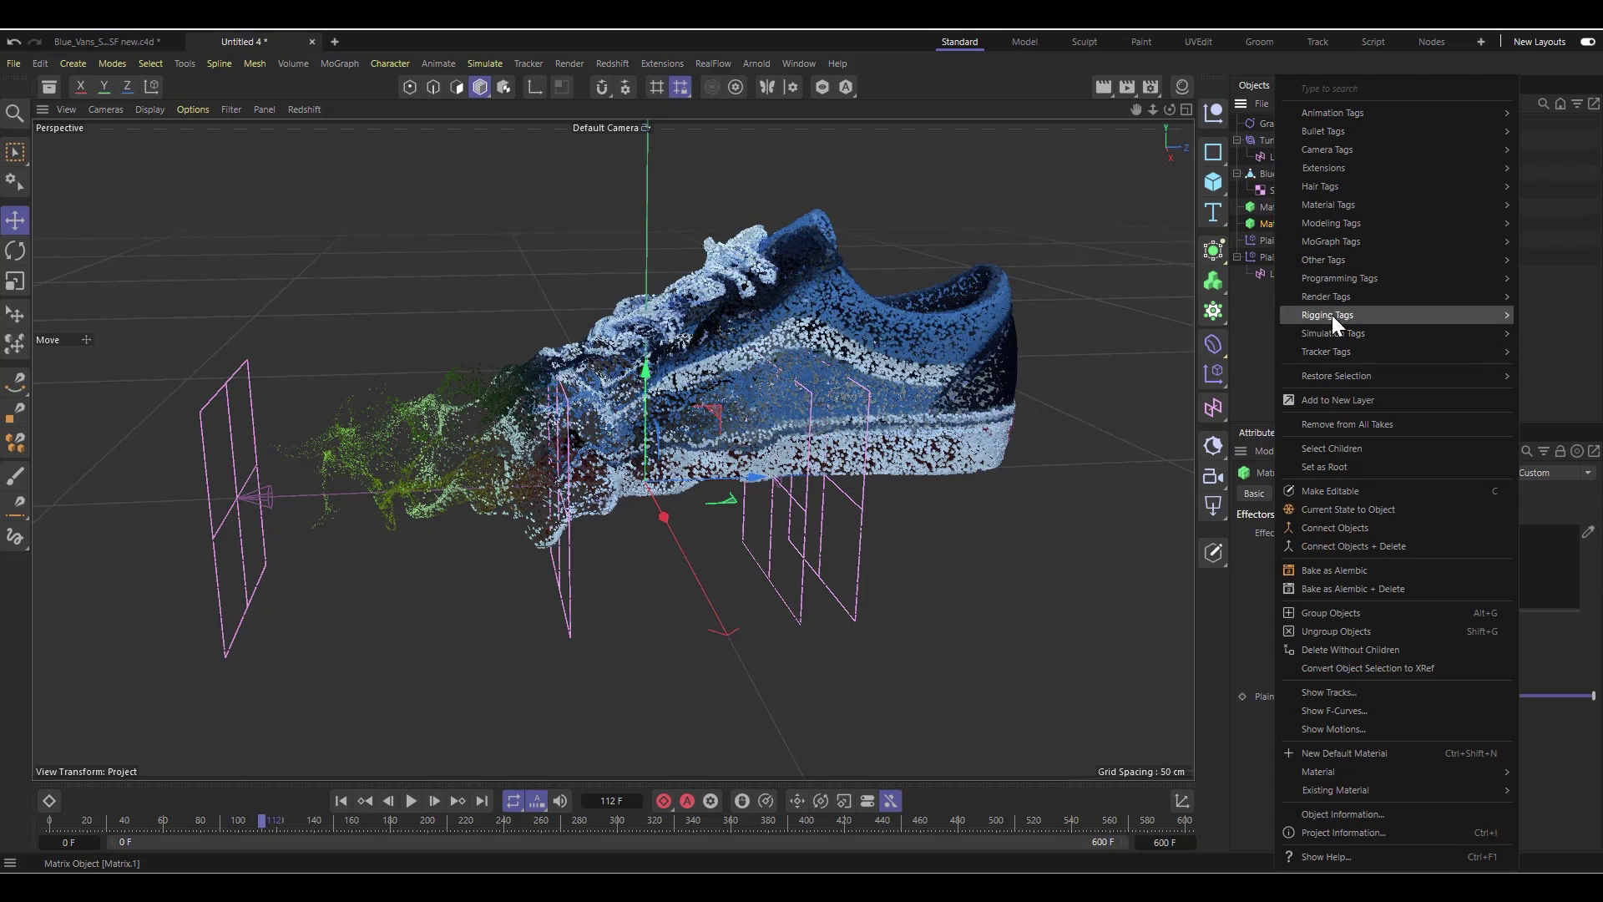
{"action": "mouse_move", "coordinate": [1330, 272]}
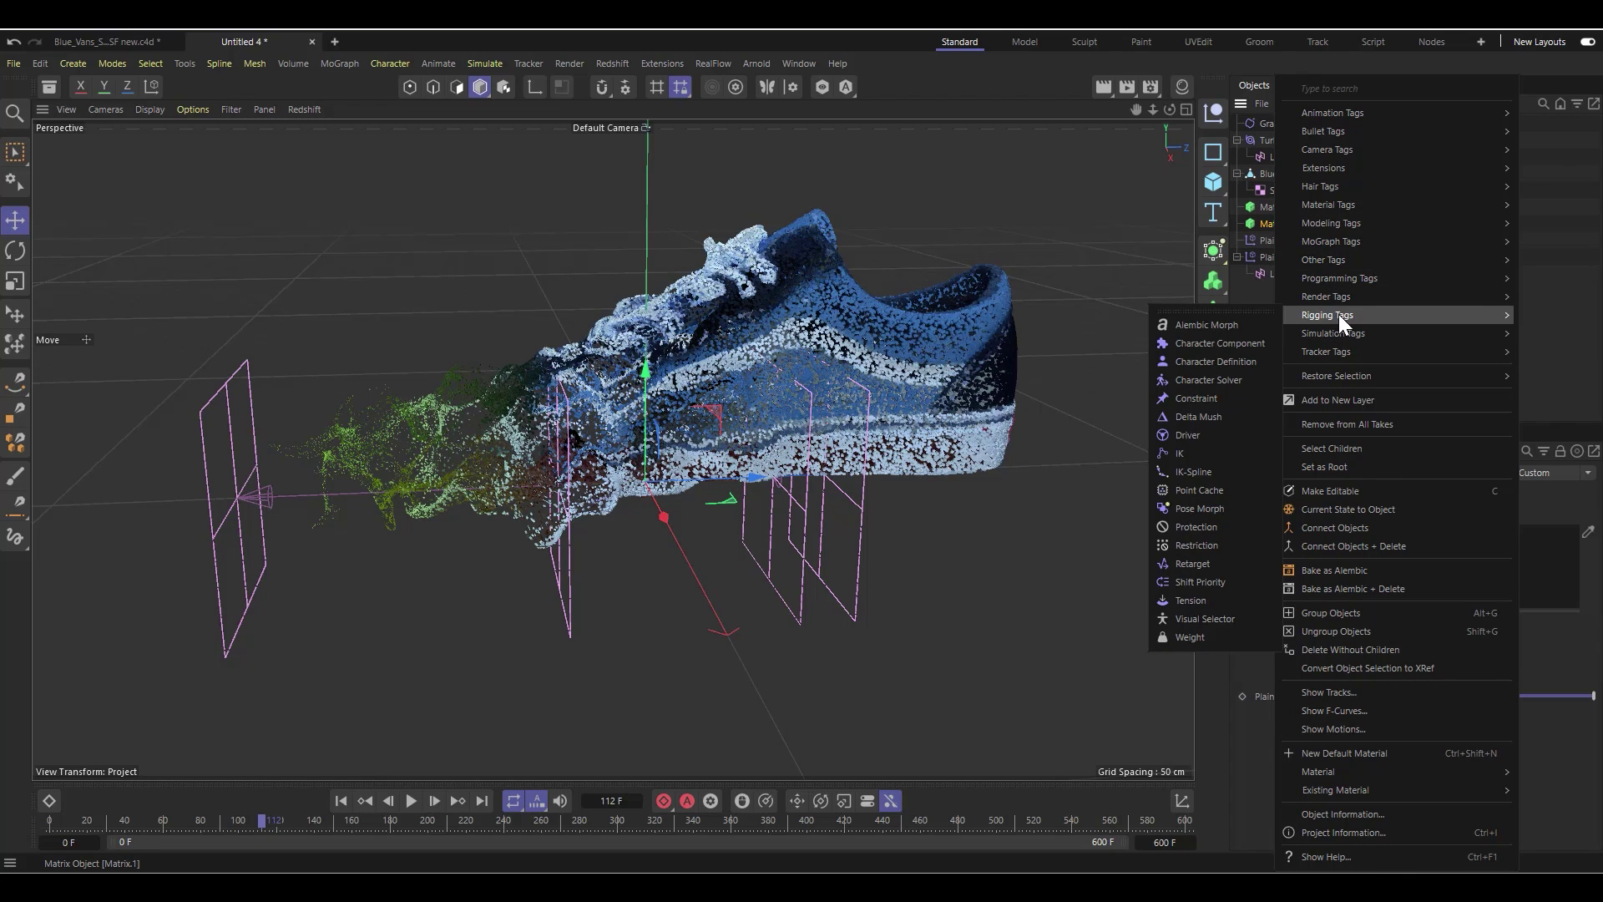
{"action": "mouse_move", "coordinate": [1339, 301]}
{"action": "left_click", "coordinate": [1250, 362]}
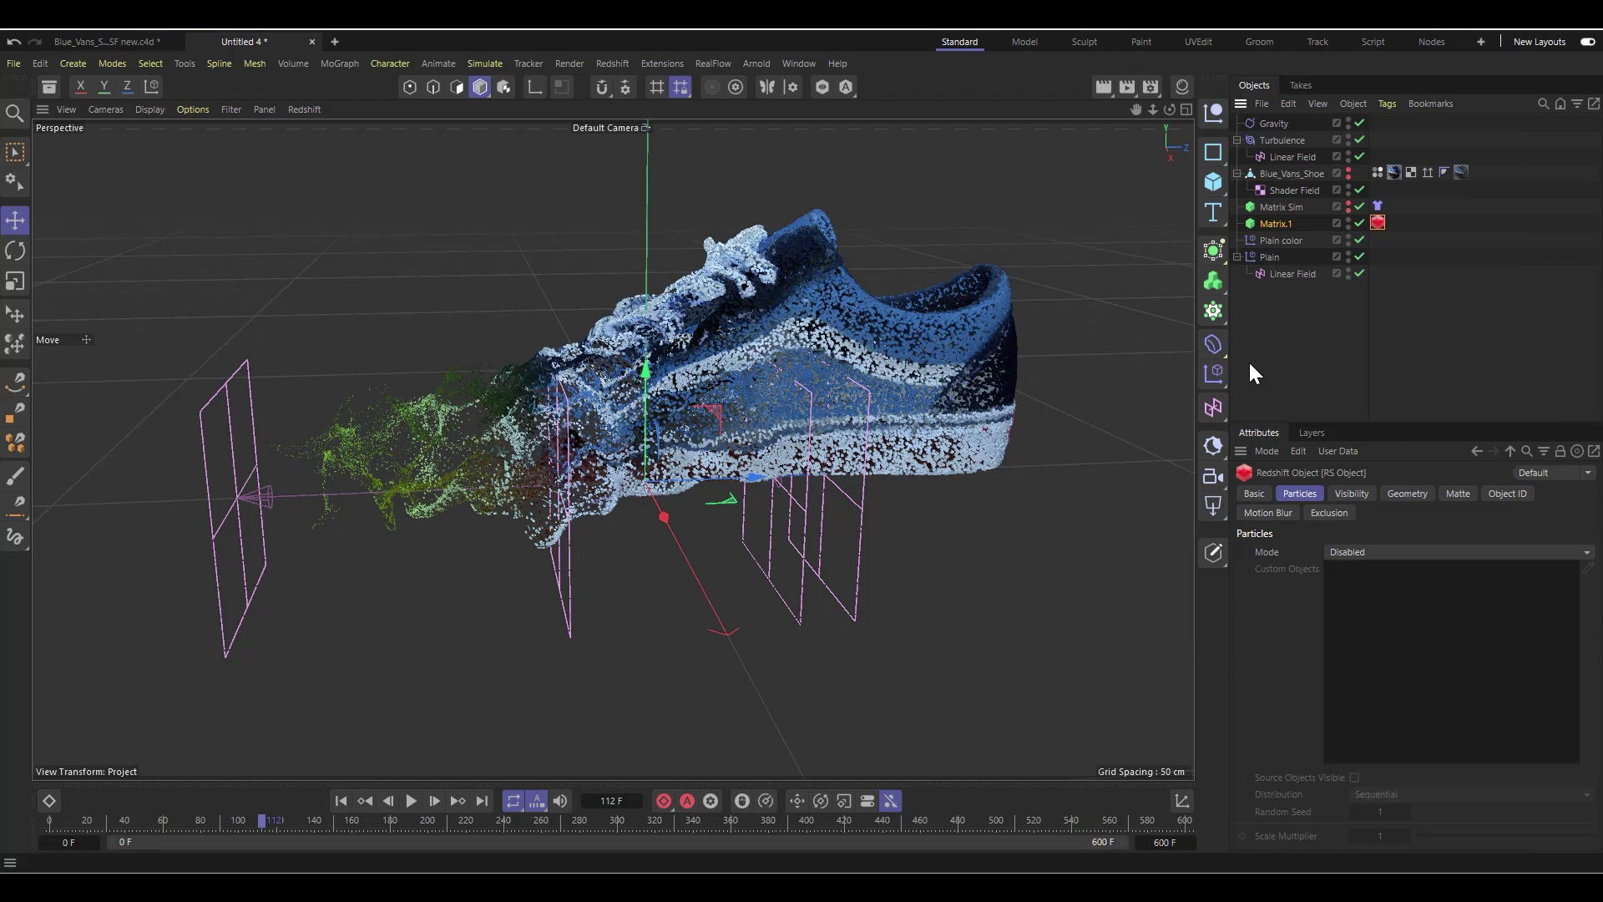
{"action": "left_click", "coordinate": [1378, 222]}
{"action": "left_click", "coordinate": [1359, 551]}
{"action": "left_click", "coordinate": [1361, 613]}
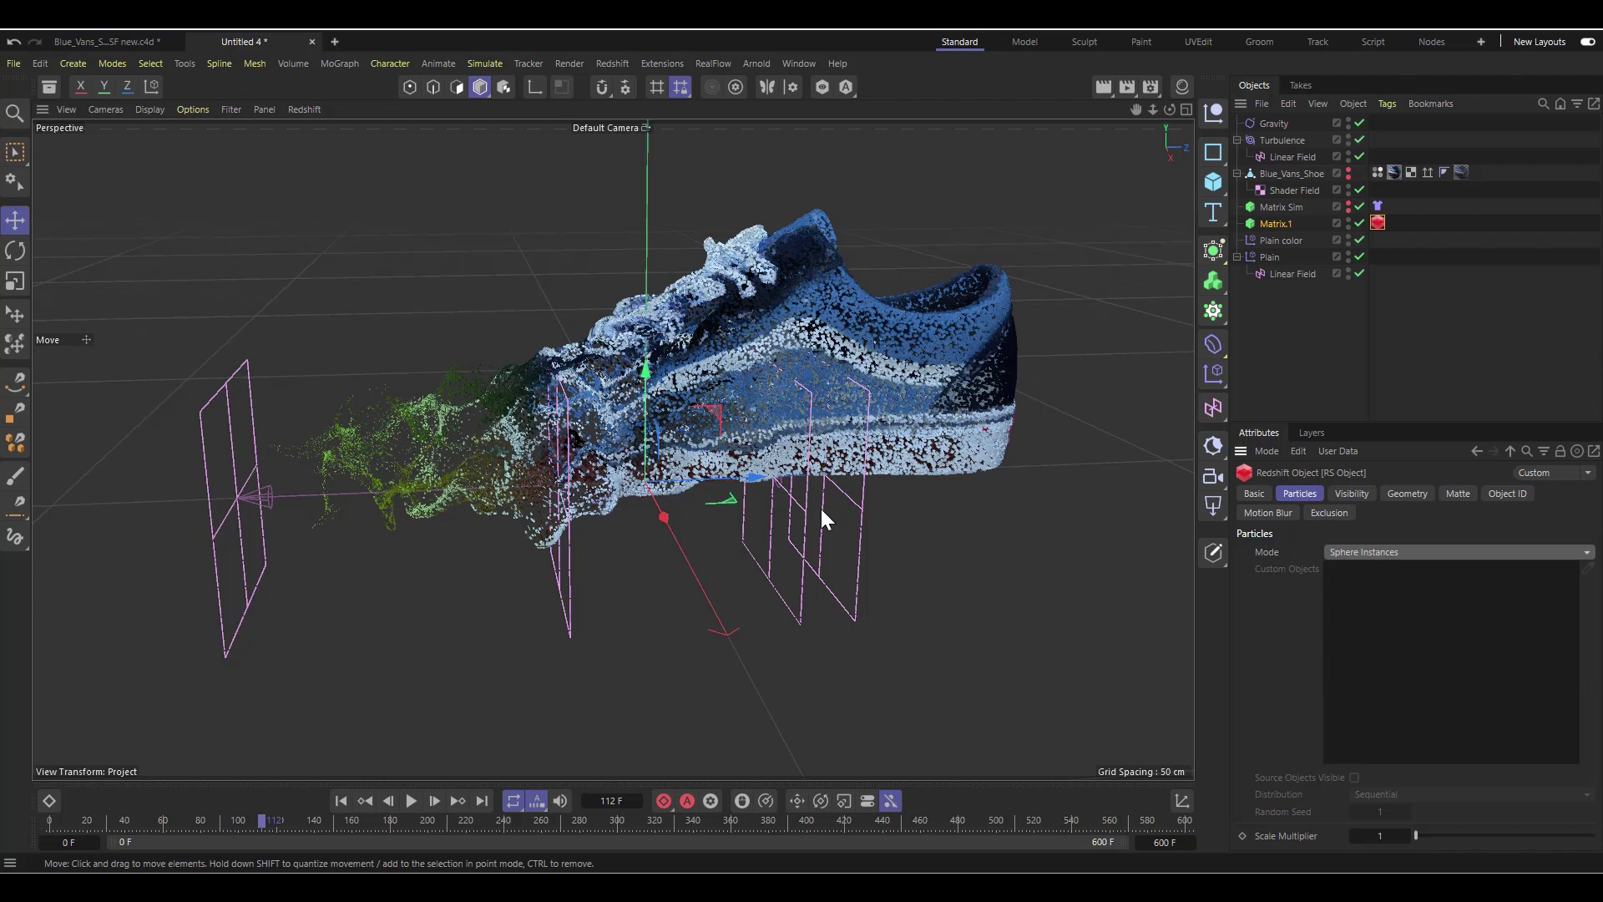
Step: Open the Redshift RenderView and start an IPR preview of the dispersing shoe particles
{"action": "mouse_move", "coordinate": [820, 508]}
{"action": "left_mouse_down", "text": "alt"}
{"action": "mouse_move", "coordinate": [616, 445]}
{"action": "mouse_move", "coordinate": [833, 497]}
{"action": "left_mouse_up", "text": "alt"}
{"action": "left_click_drag", "start_coordinate": [610, 400], "coordinate": [753, 318], "text": "alt"}
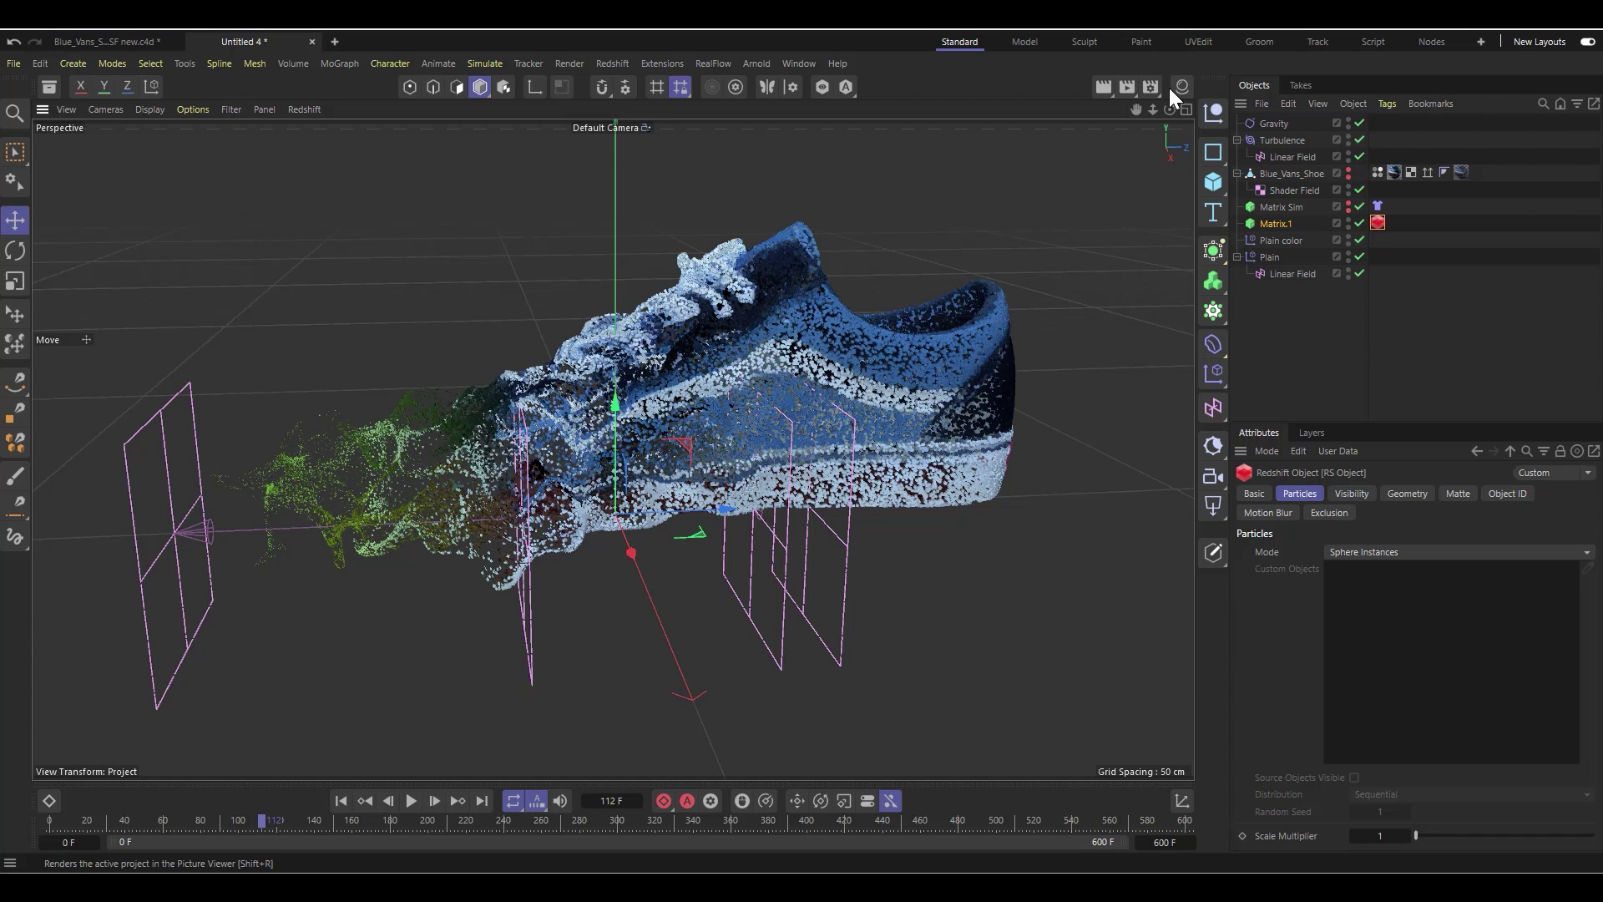
{"action": "left_click", "coordinate": [612, 64]}
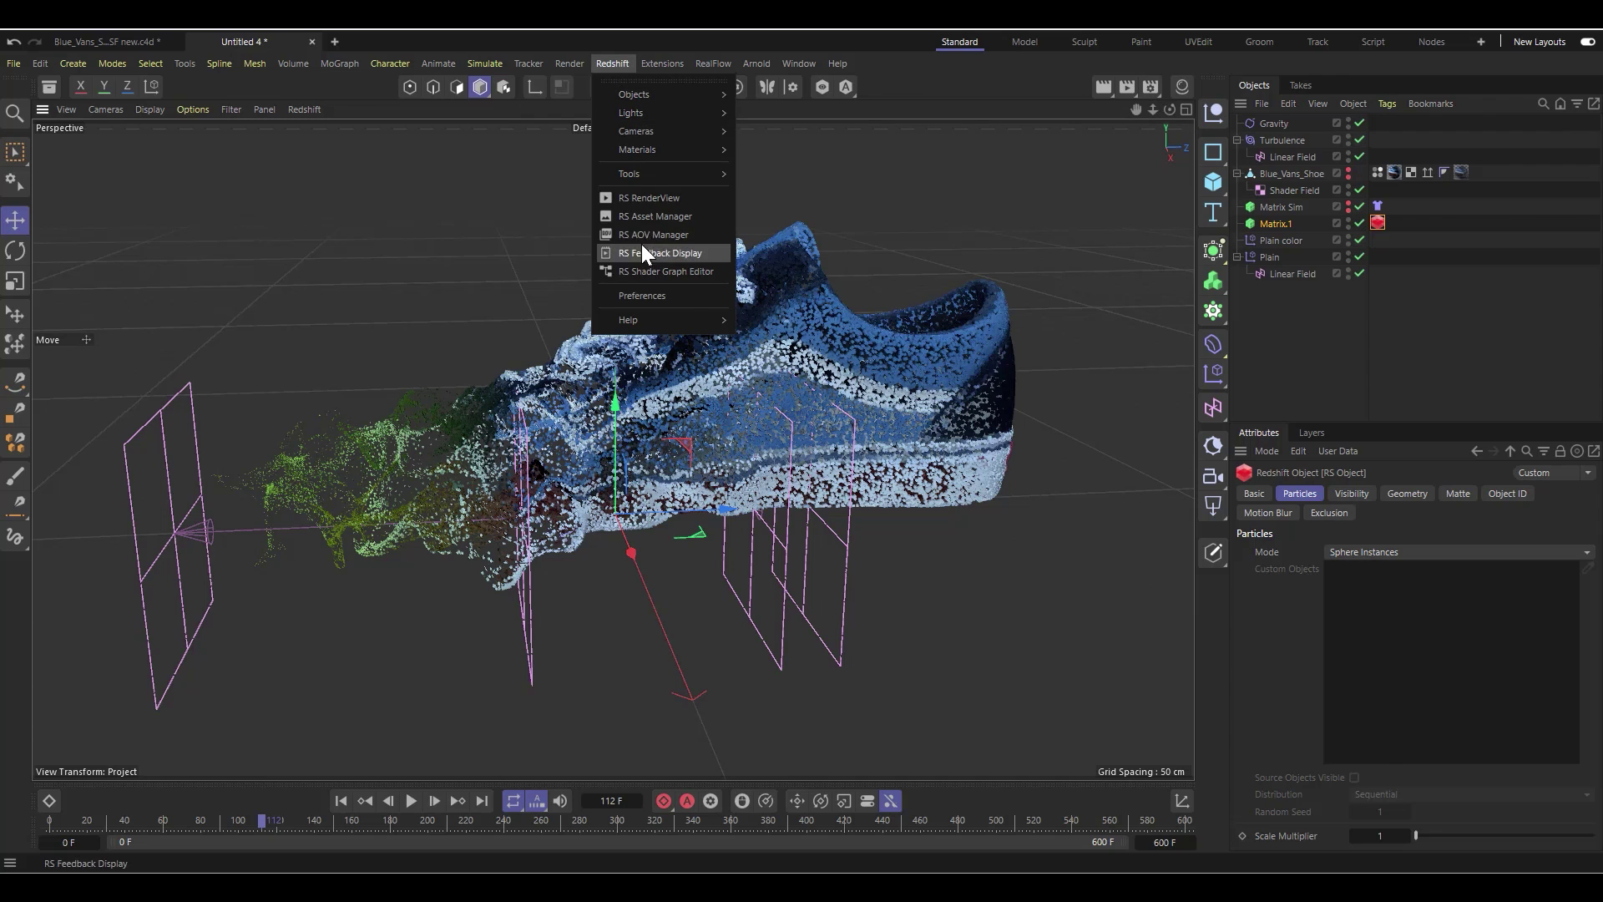
{"action": "left_click", "coordinate": [653, 197]}
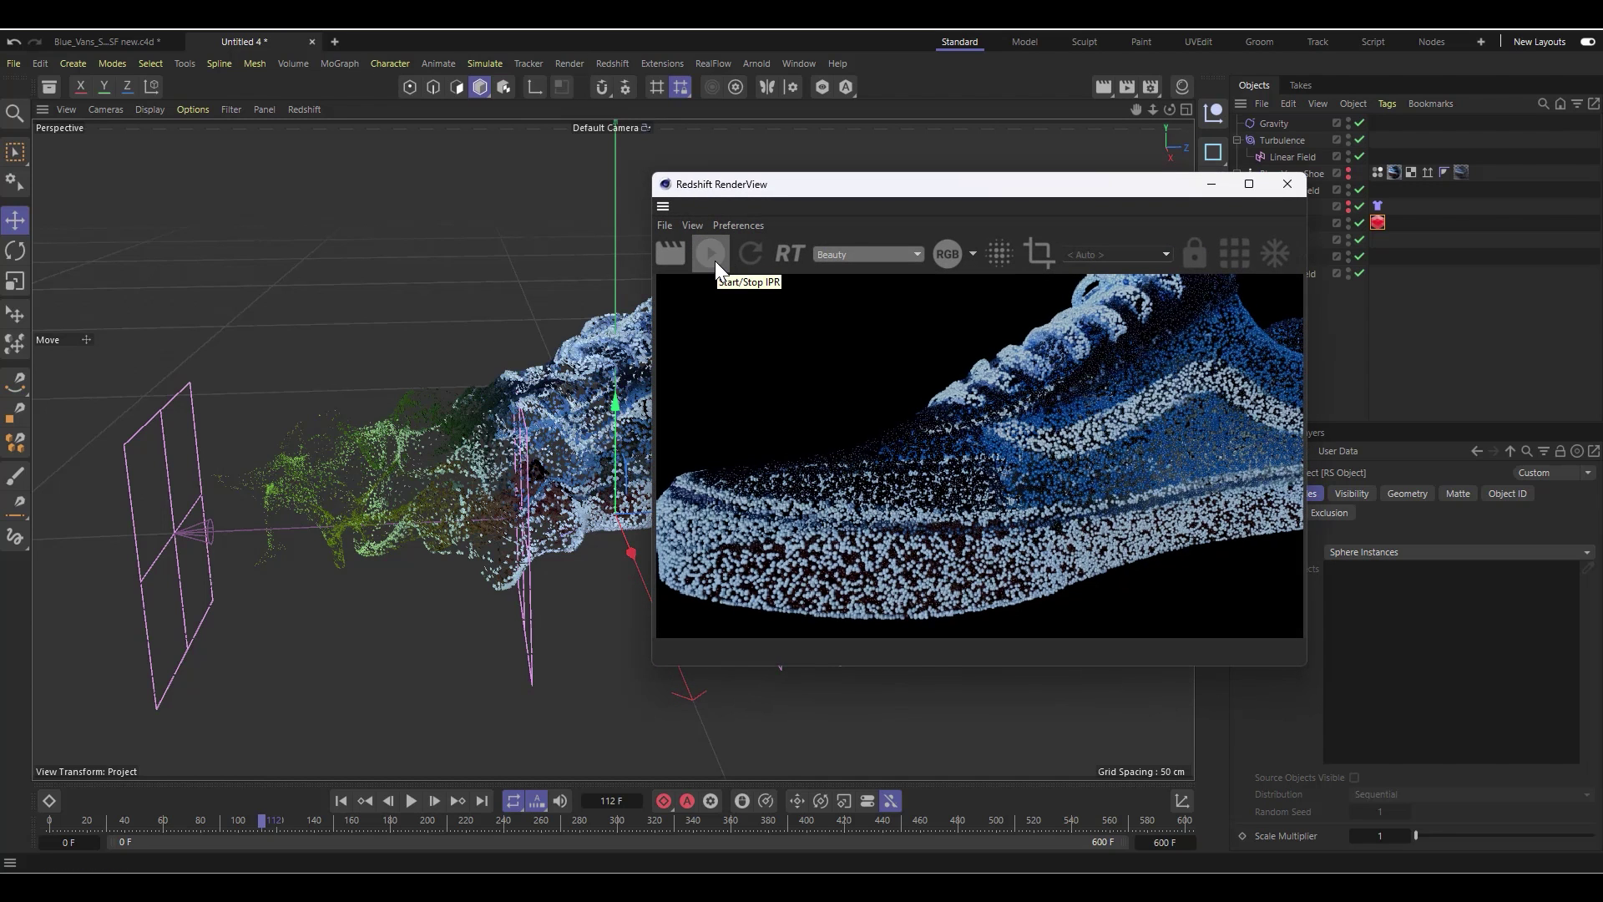
{"action": "left_click", "coordinate": [711, 254]}
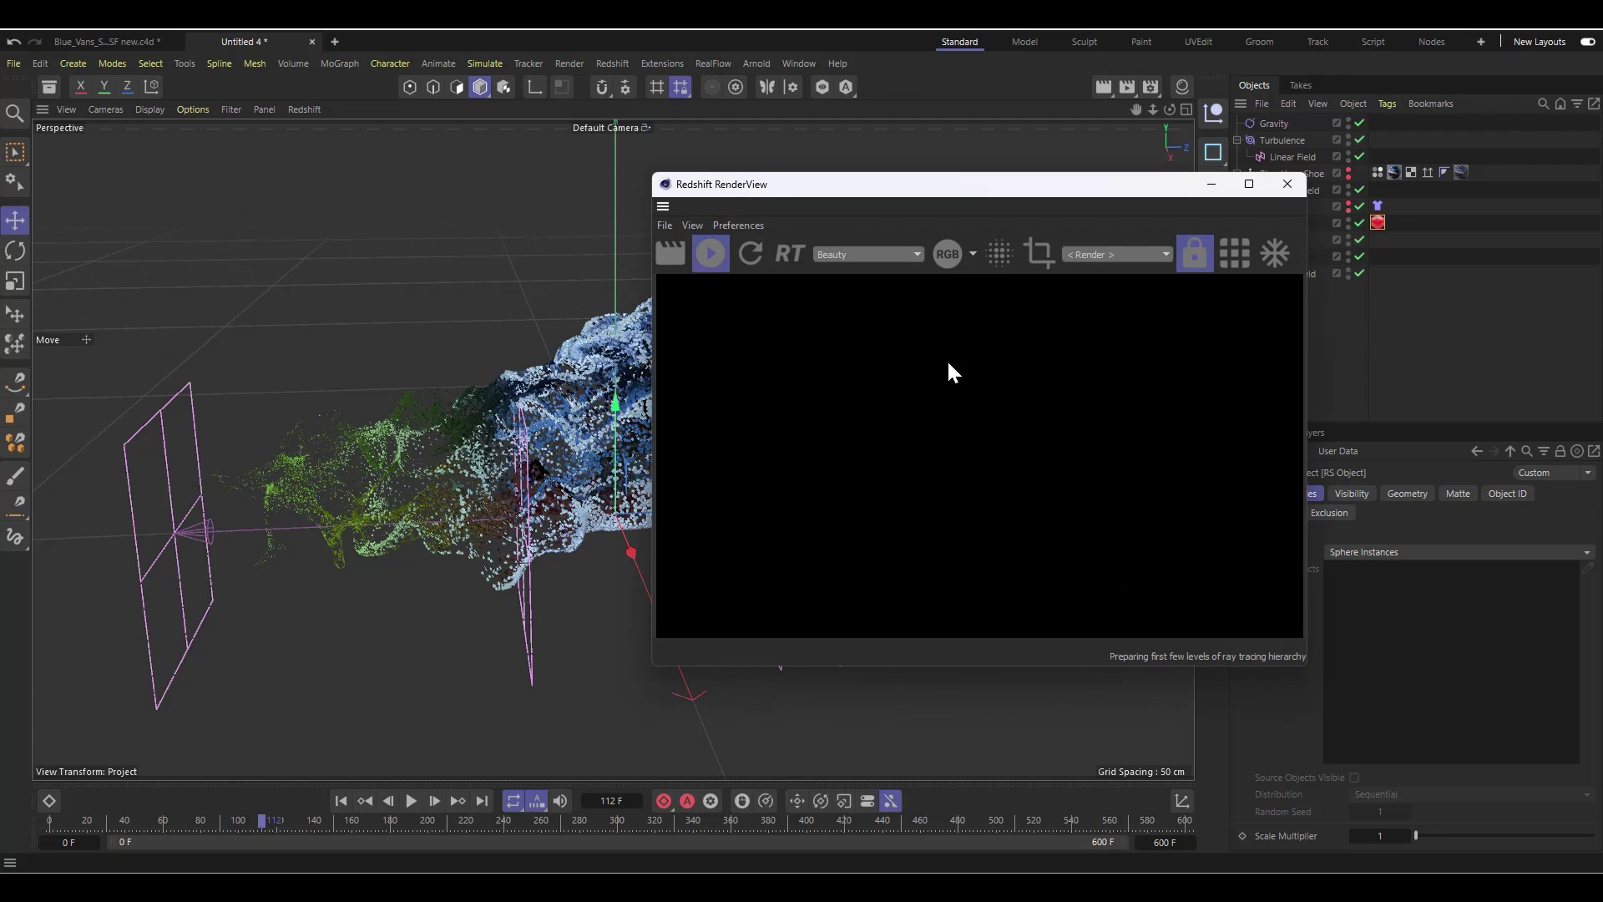
{"action": "scroll", "coordinate": [969, 458], "scroll_direction": "up", "scroll_amount": 1}
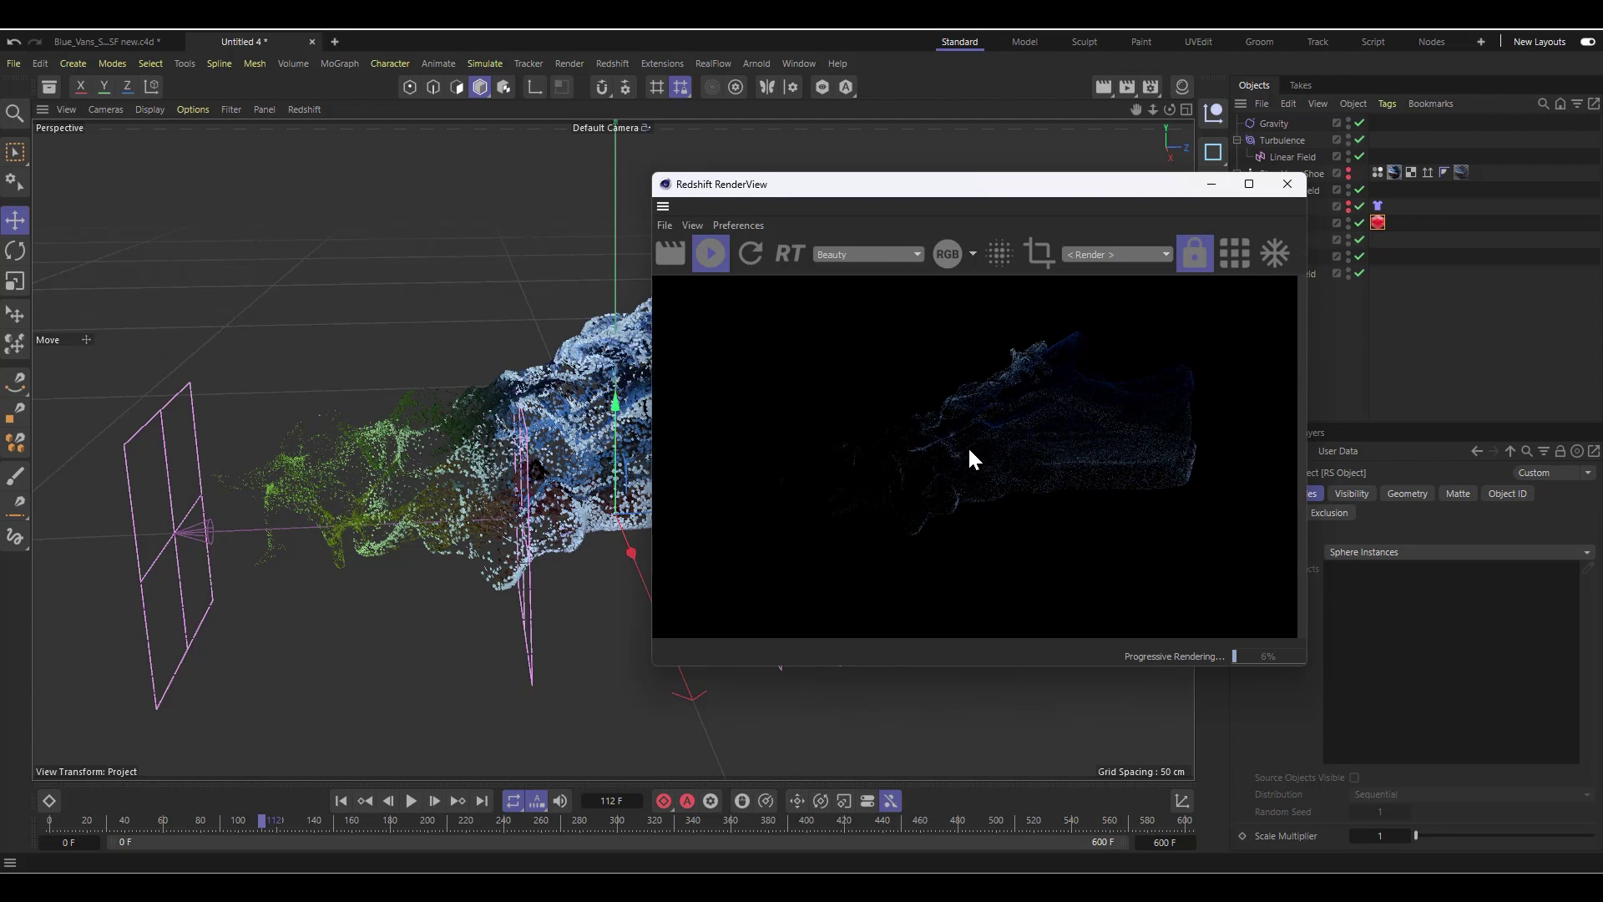
{"action": "left_click_drag", "start_coordinate": [1080, 188], "coordinate": [842, 272]}
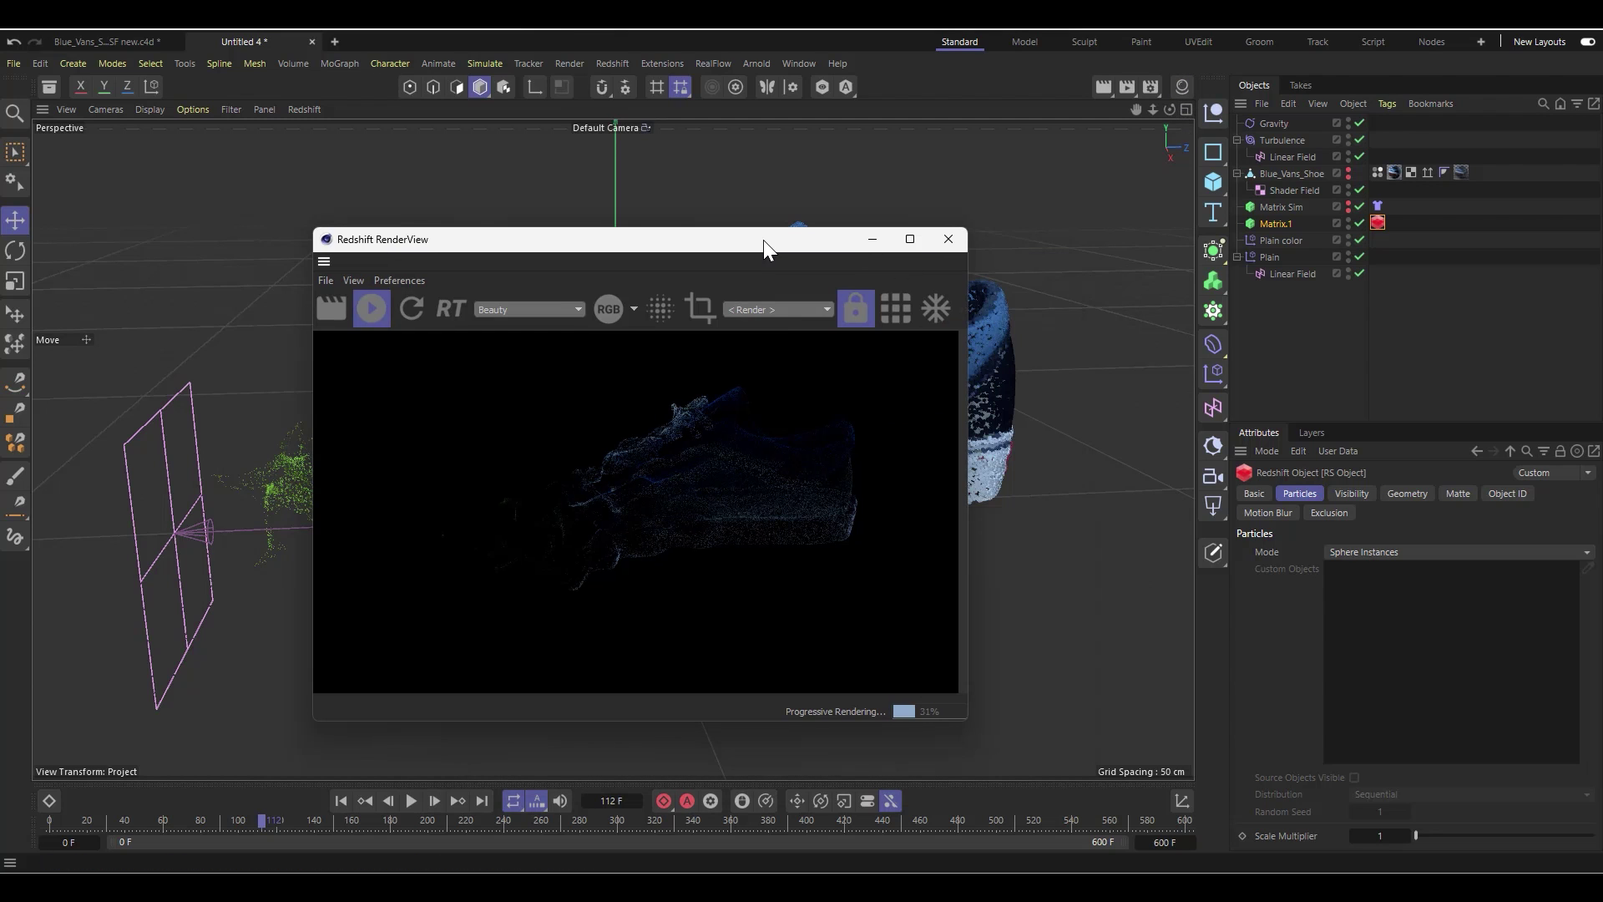
Step: Create a new default material in the Material Manager and assign it to Matrix.1
{"action": "left_click", "coordinate": [1238, 257]}
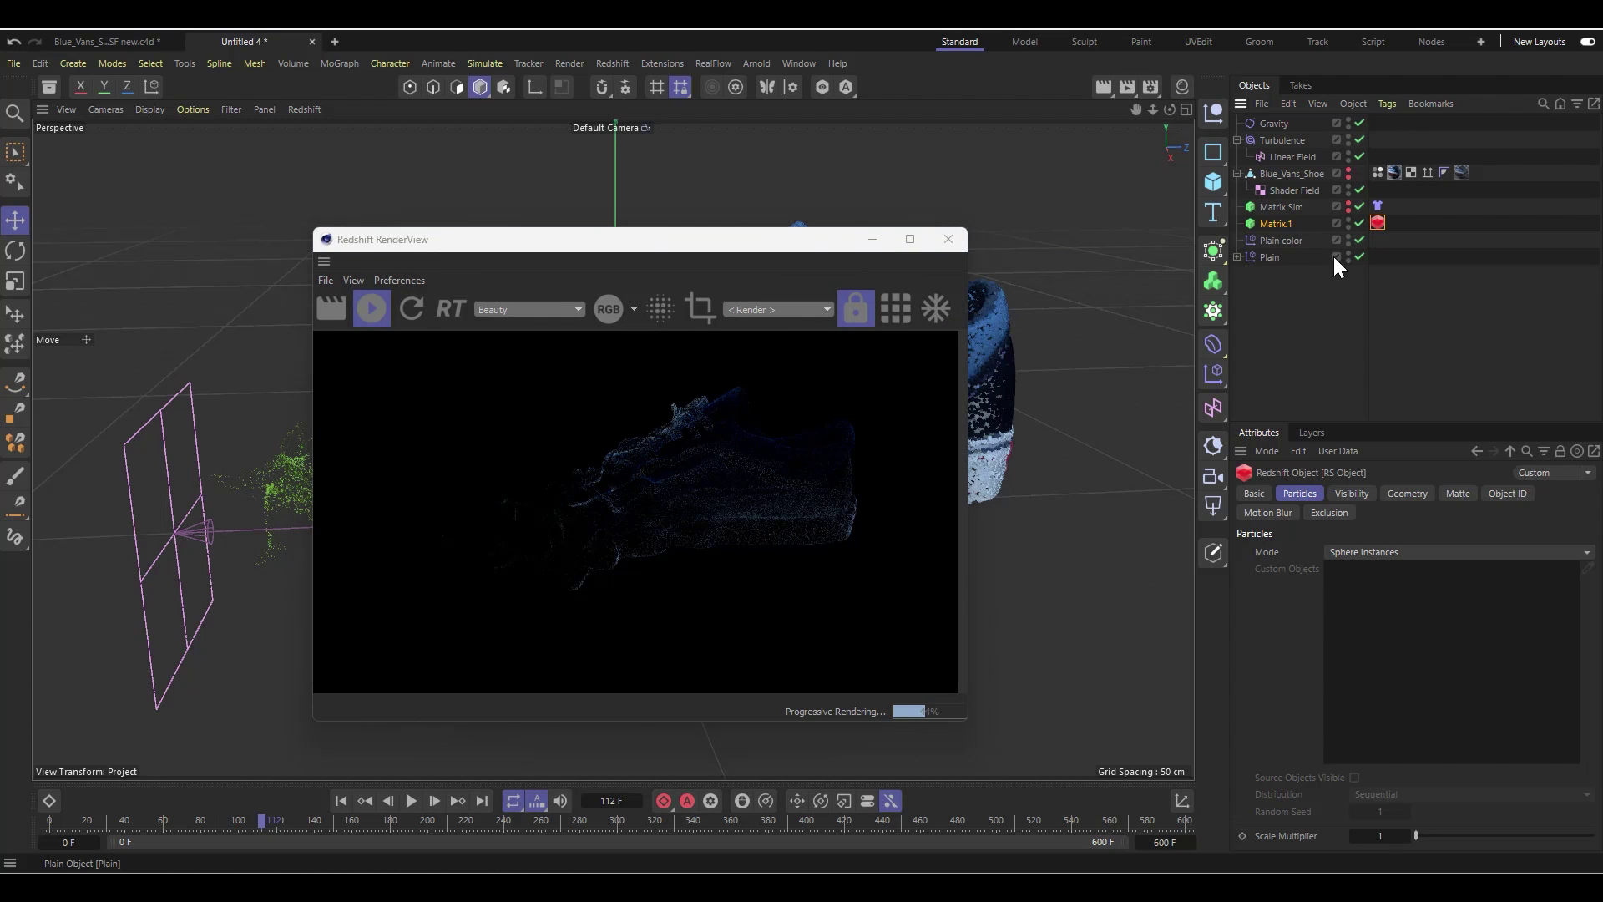
{"action": "left_click", "coordinate": [1182, 86]}
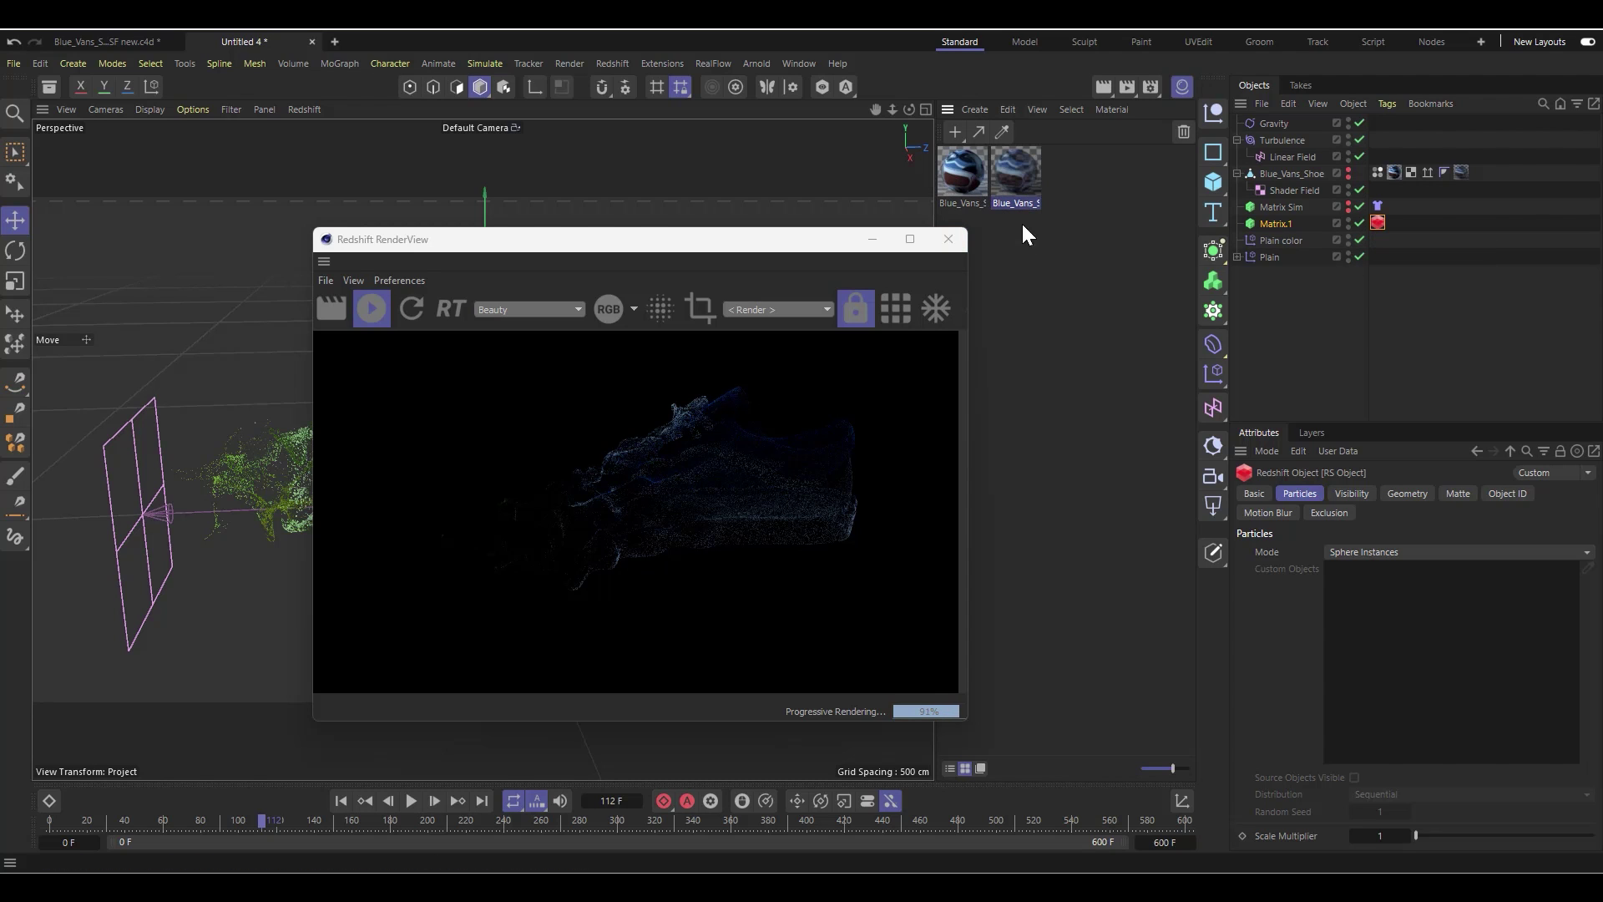
{"action": "left_click_drag", "start_coordinate": [640, 243], "coordinate": [544, 244]}
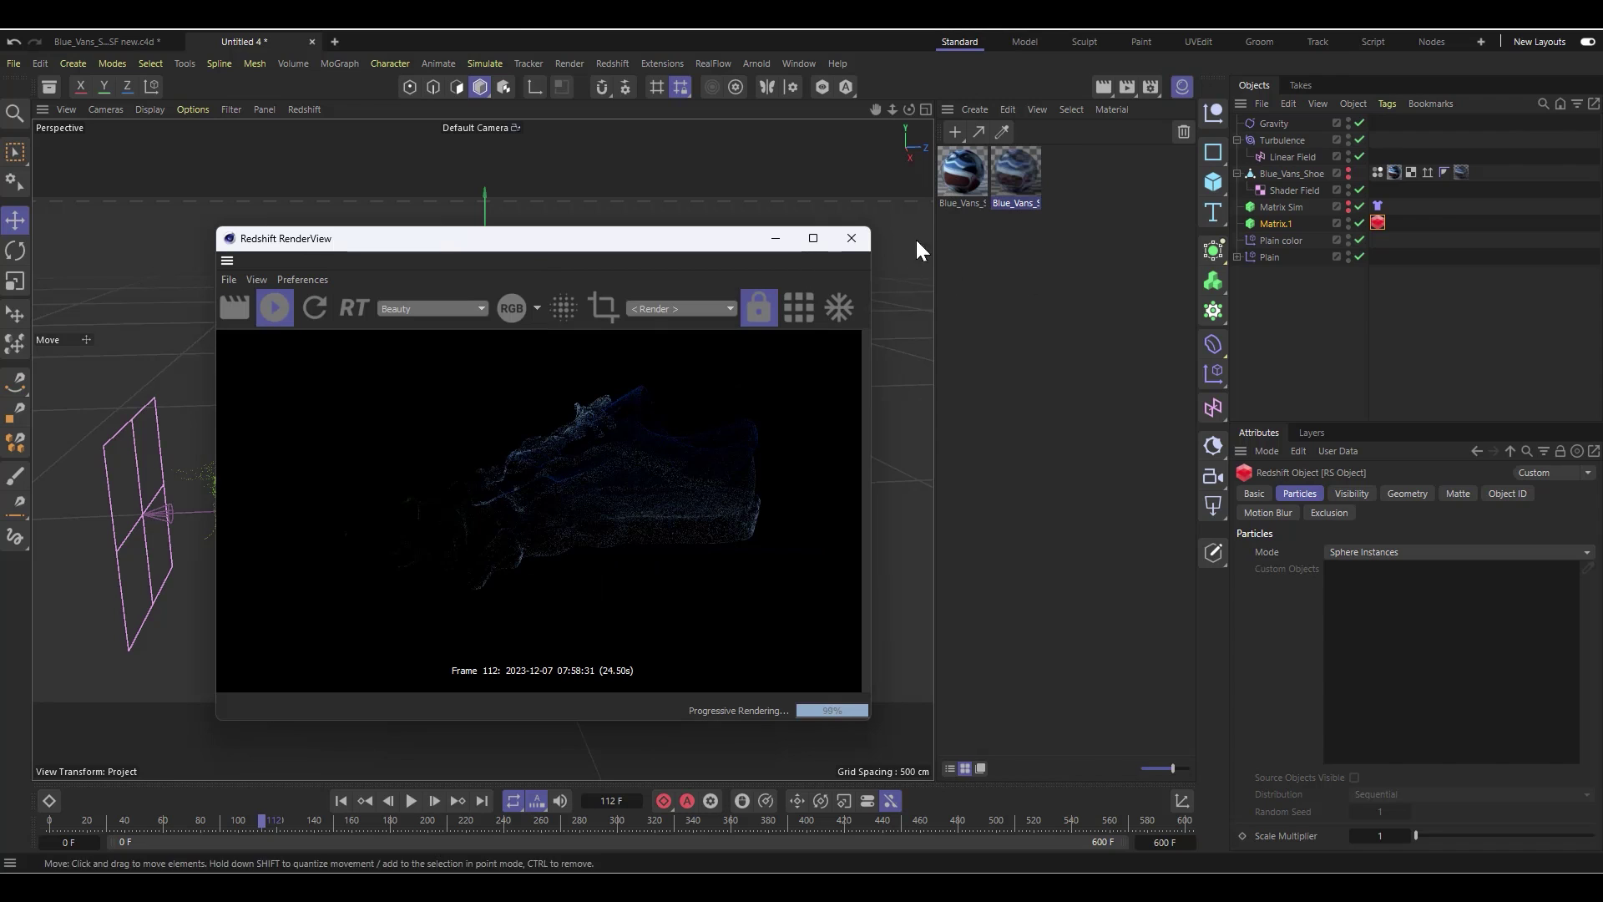
{"action": "left_click", "coordinate": [1019, 177]}
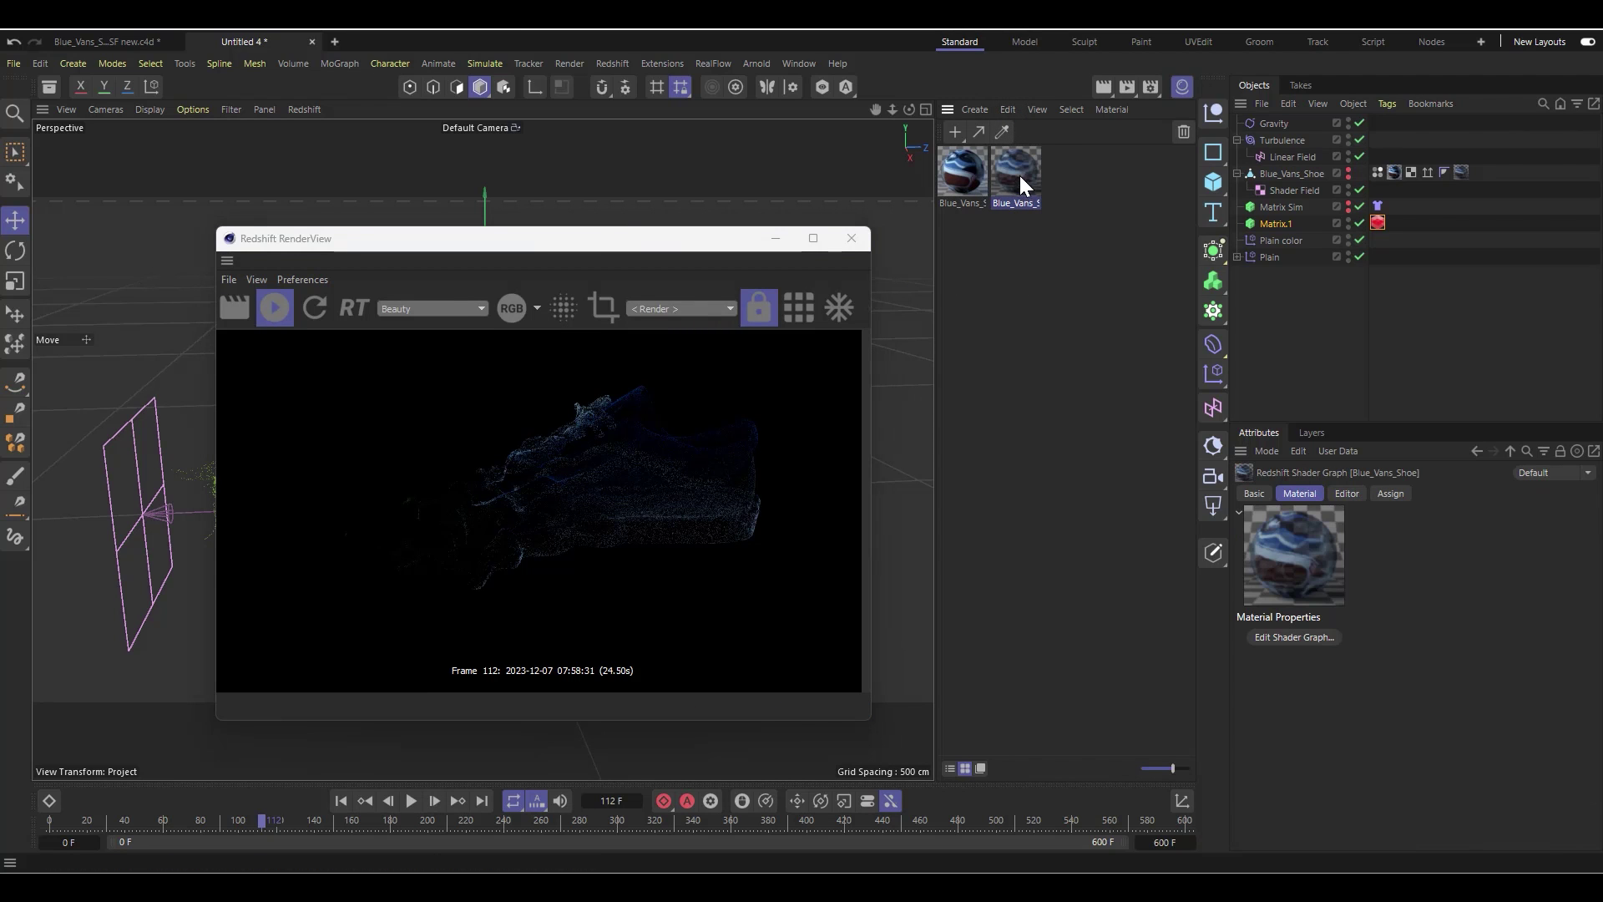
{"action": "left_click", "coordinate": [973, 109]}
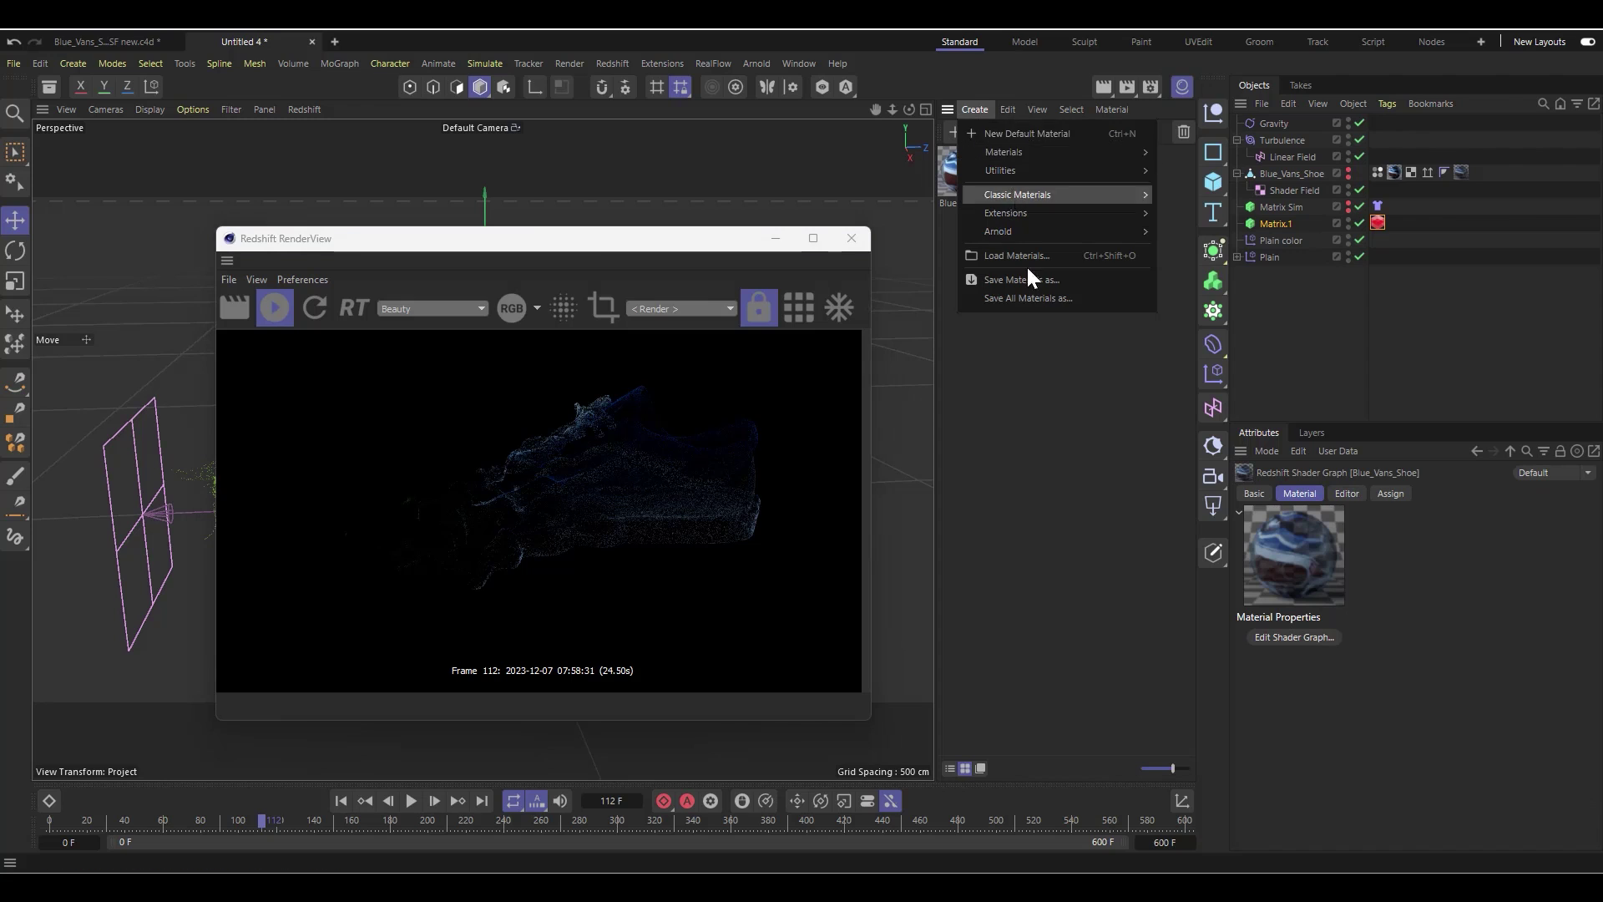
{"action": "key", "text": "Escape"}
{"action": "left_click", "coordinate": [977, 108]}
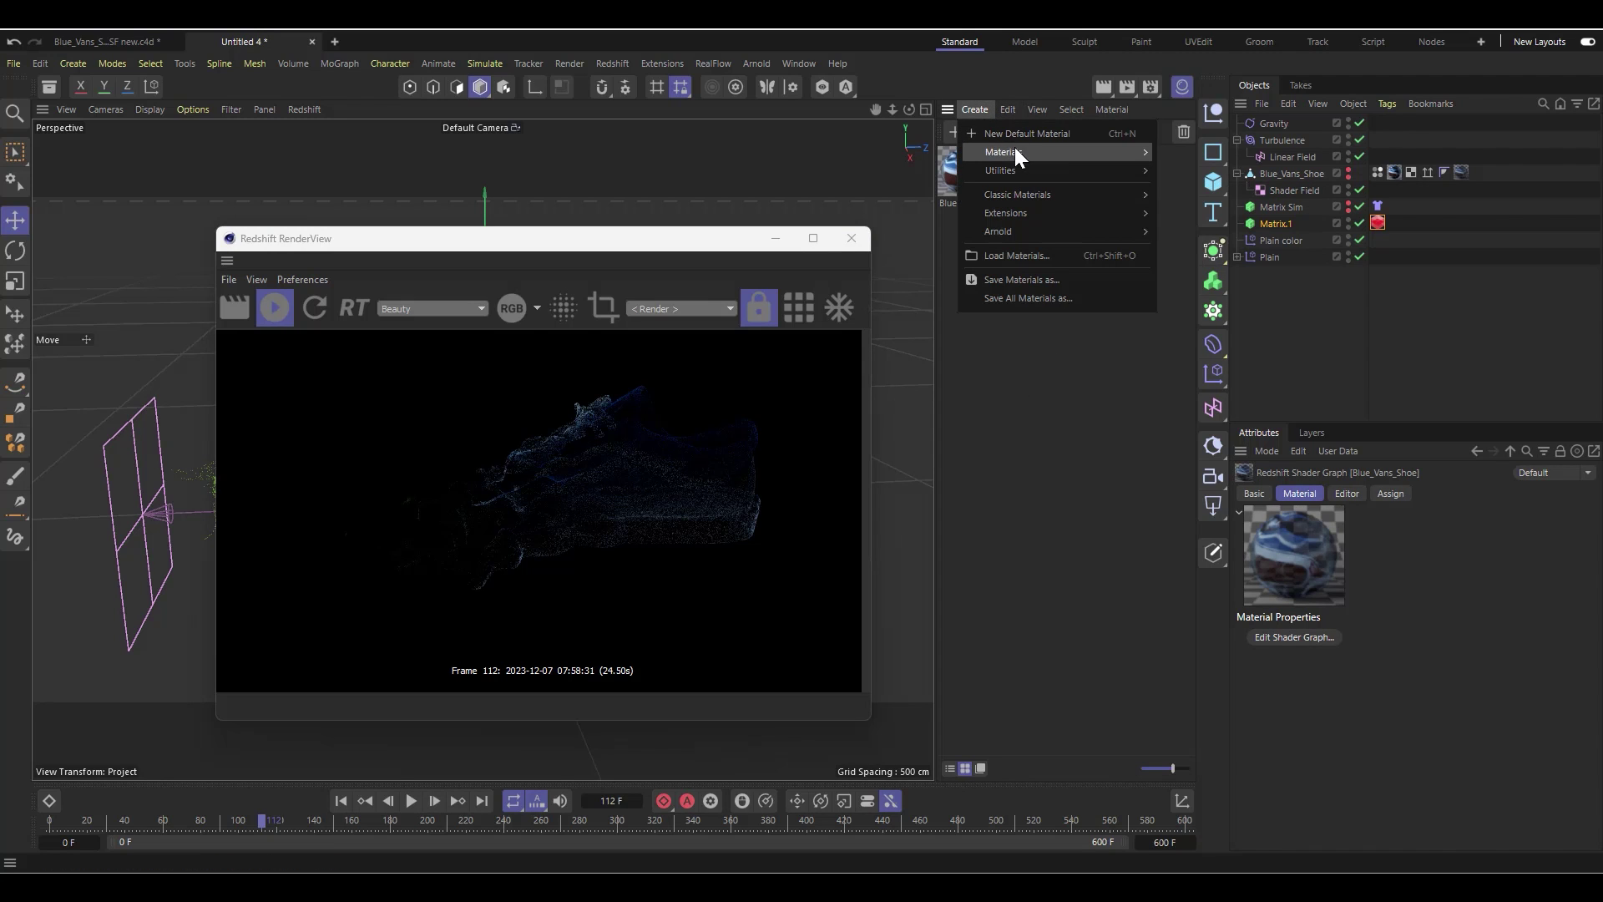
{"action": "left_click", "coordinate": [1014, 135]}
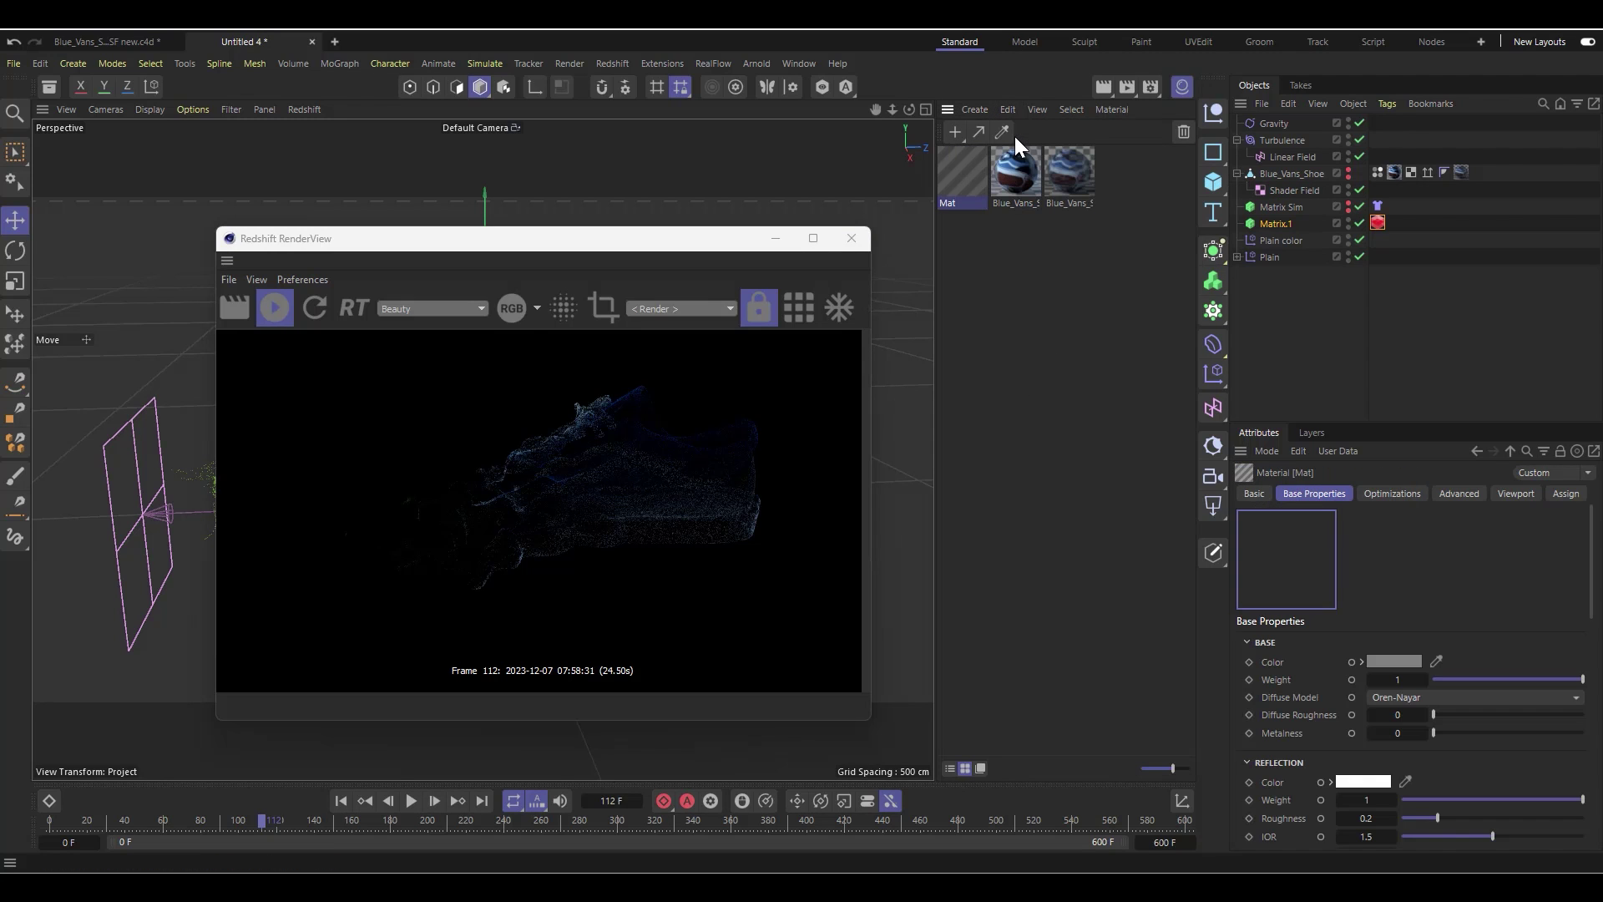
{"action": "left_click", "coordinate": [1150, 87]}
{"action": "left_click", "coordinate": [1582, 75]}
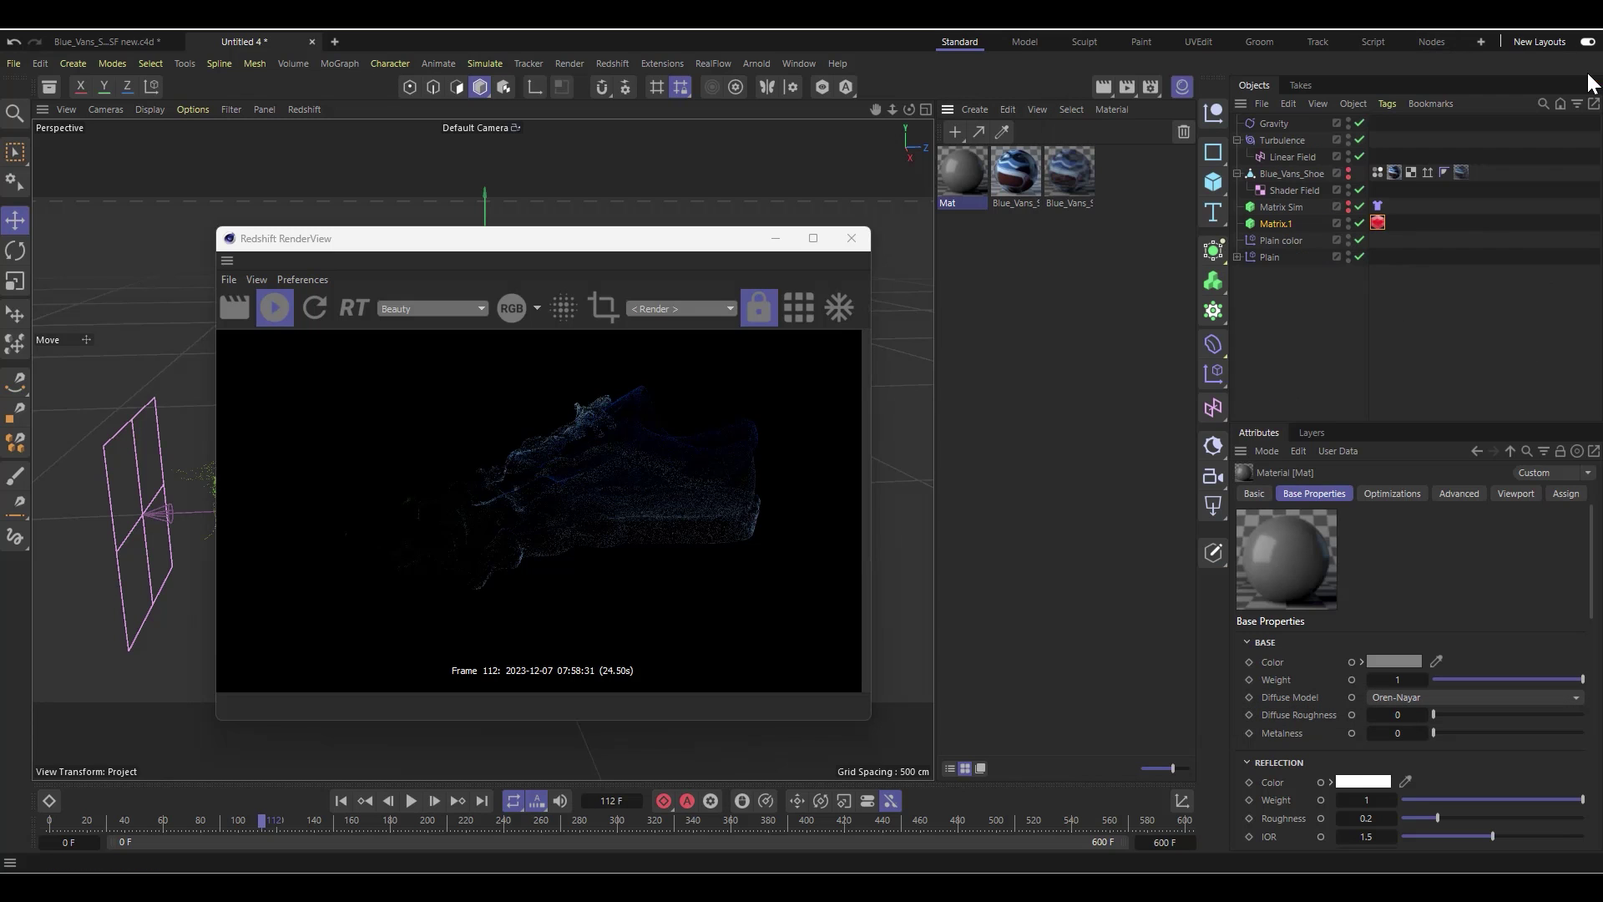
{"action": "left_click_drag", "start_coordinate": [962, 177], "coordinate": [1275, 224]}
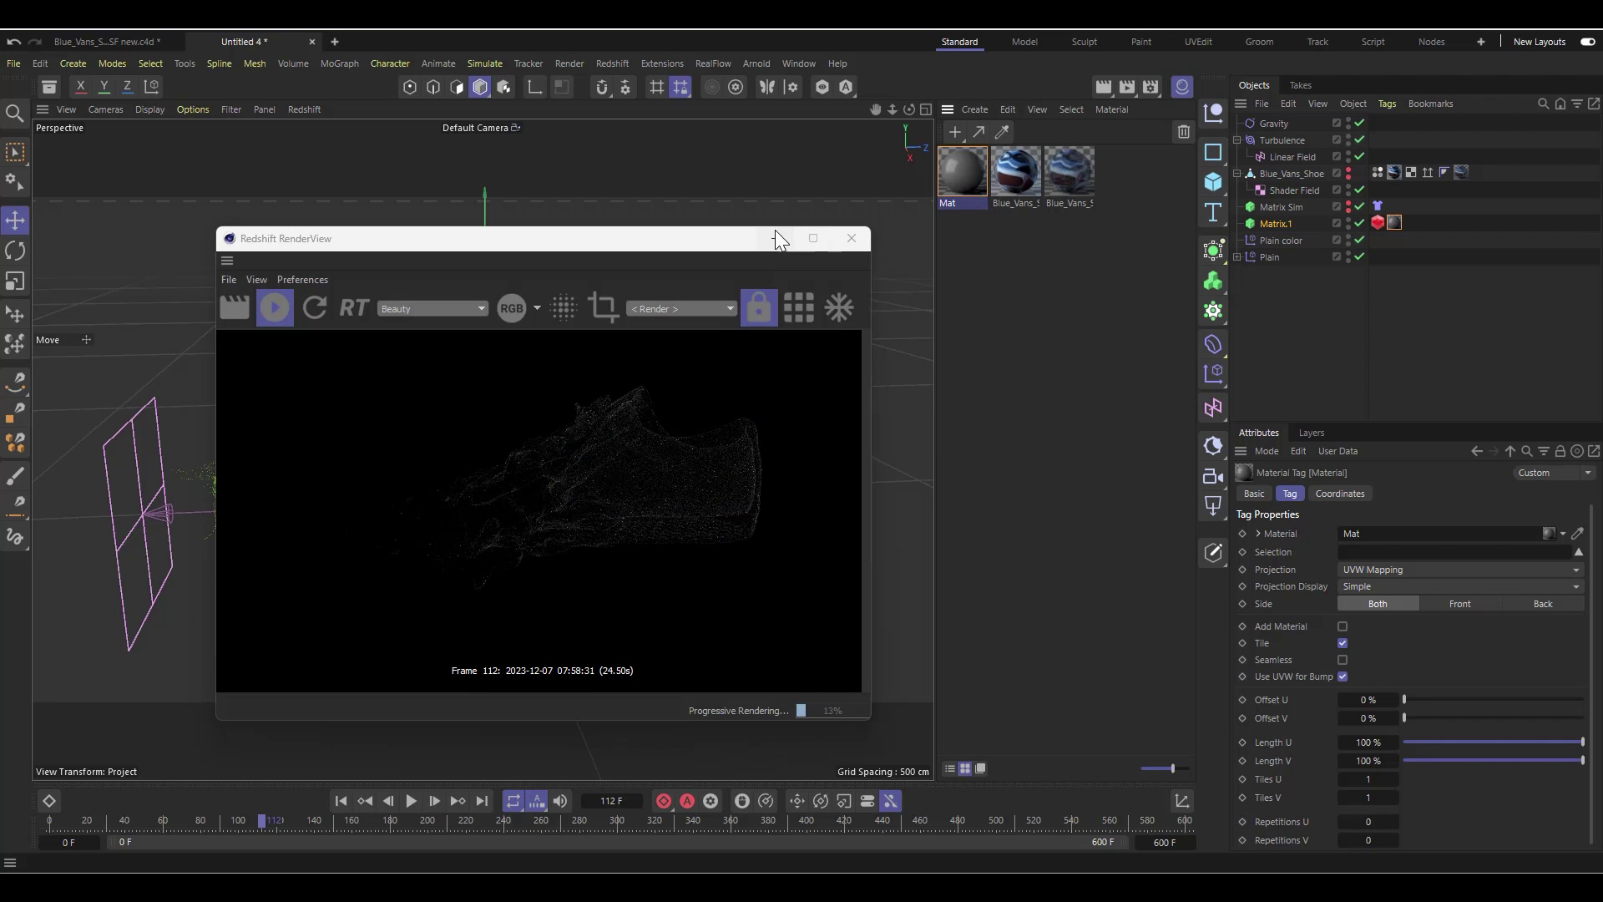
Step: Compare the RenderView preview with the viewport particles and stop the IPR rendering
{"action": "left_click_drag", "start_coordinate": [698, 238], "coordinate": [1184, 251]}
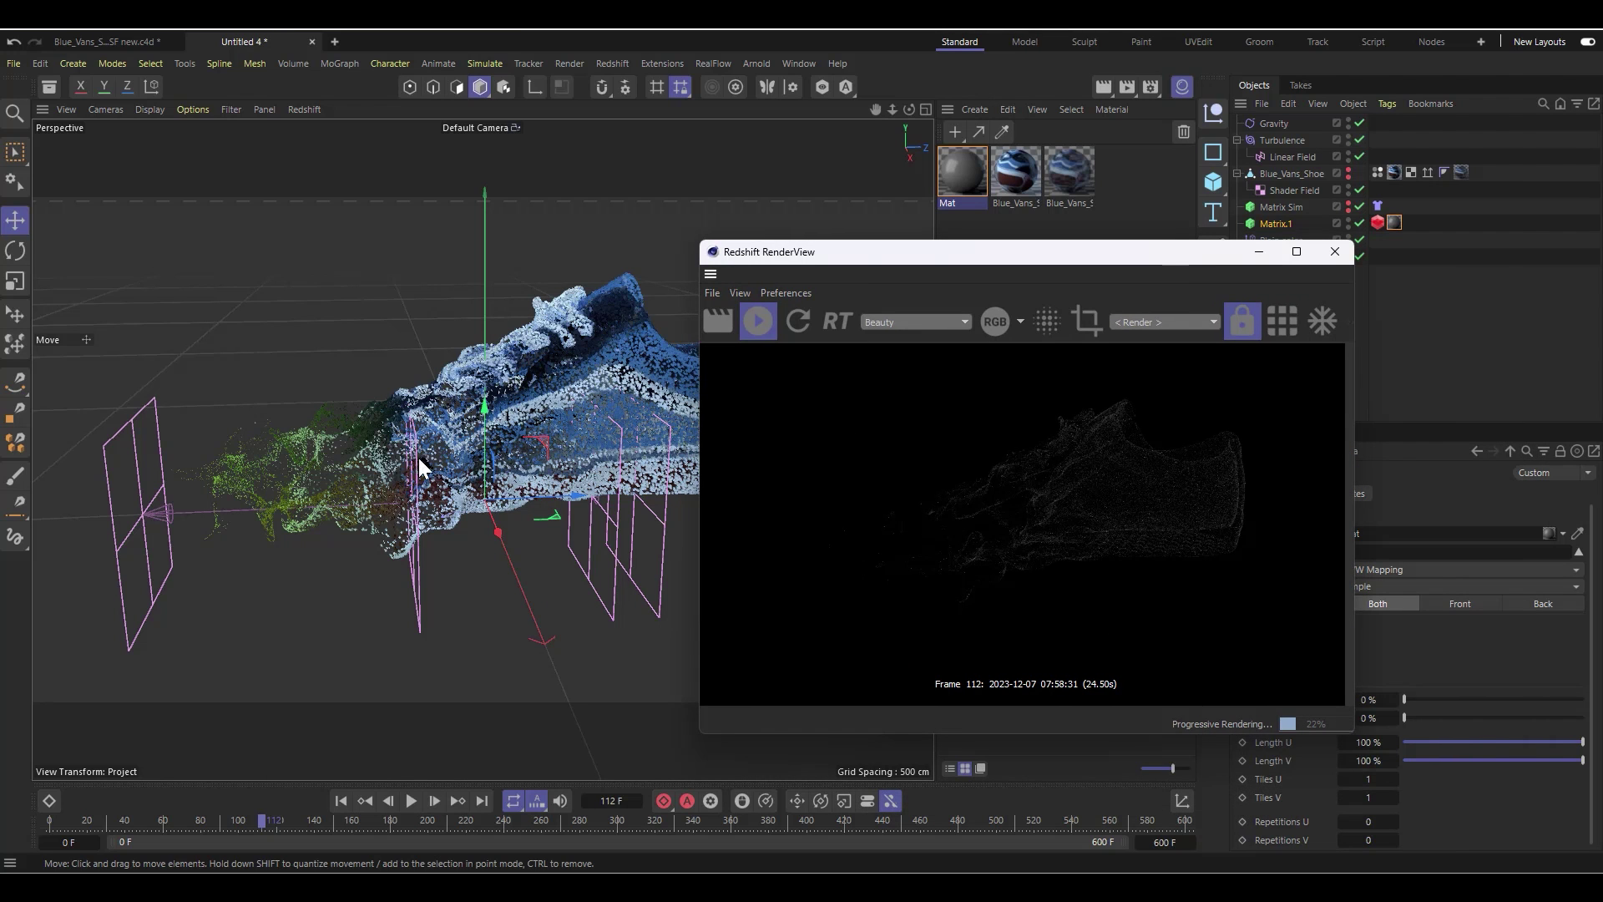
{"action": "scroll", "coordinate": [505, 390], "scroll_direction": "up", "scroll_amount": 3}
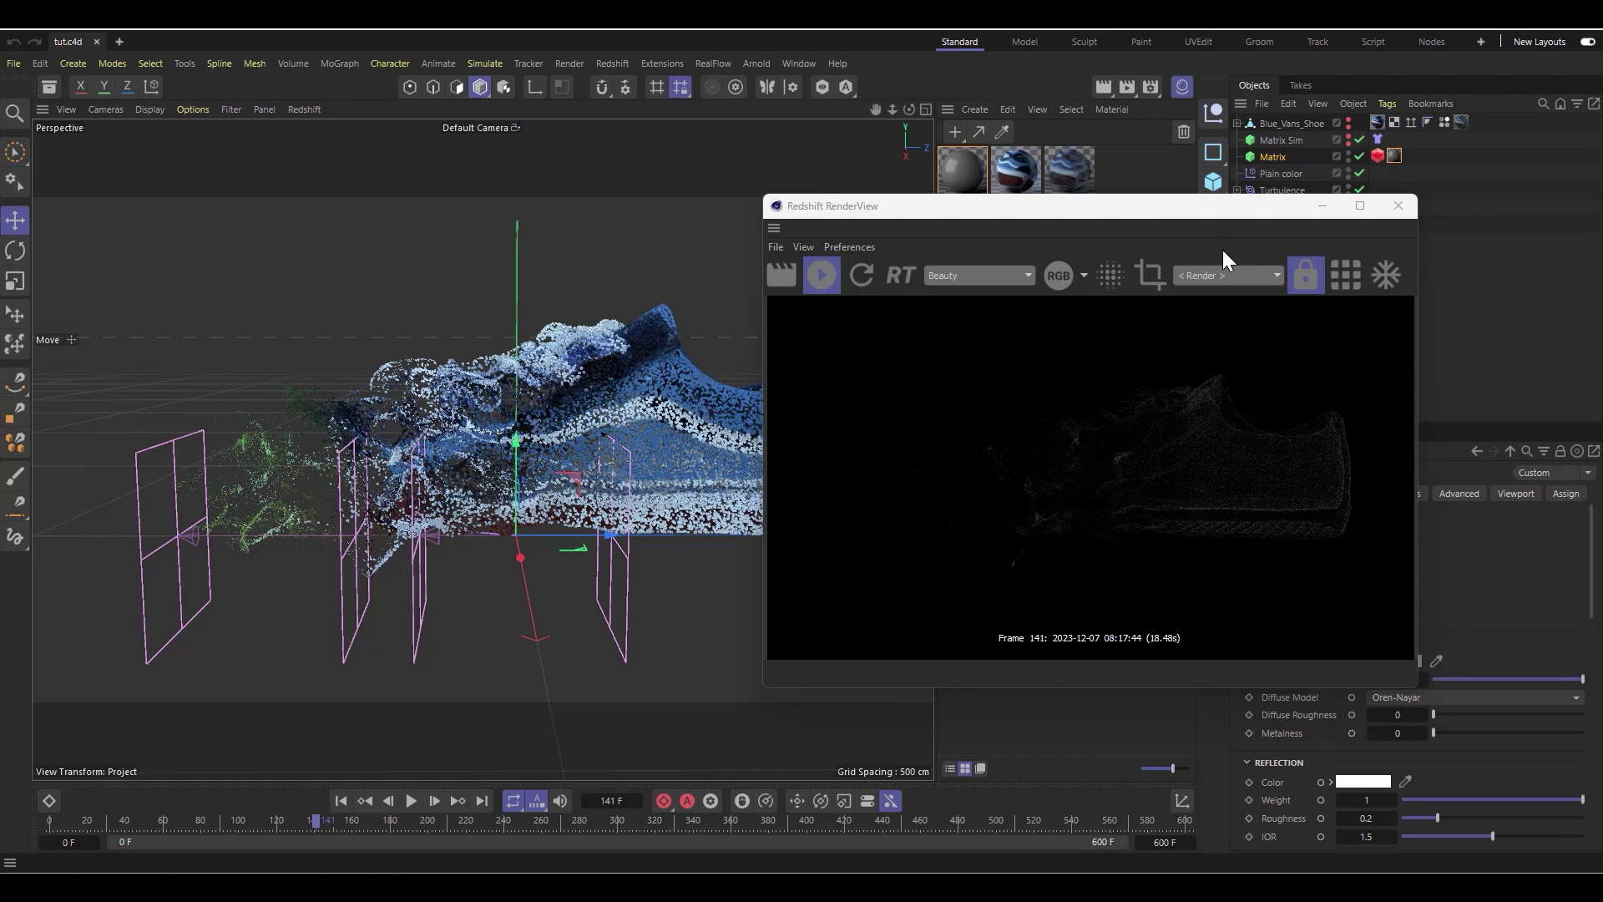
{"action": "left_click_drag", "start_coordinate": [1134, 217], "coordinate": [971, 222]}
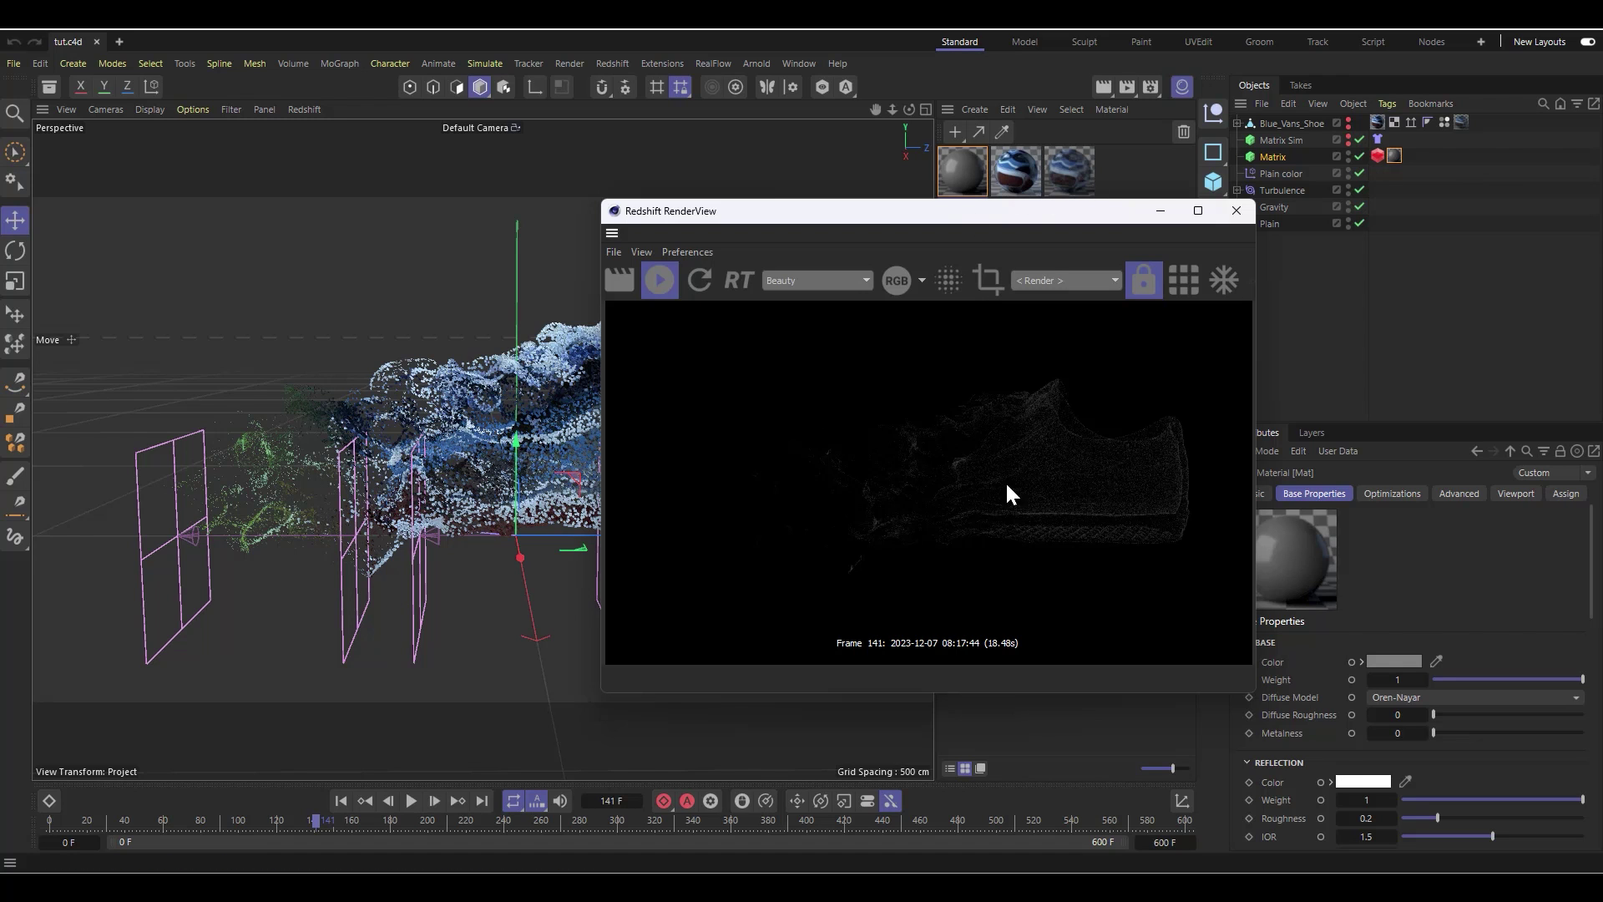
{"action": "left_click", "coordinate": [659, 280]}
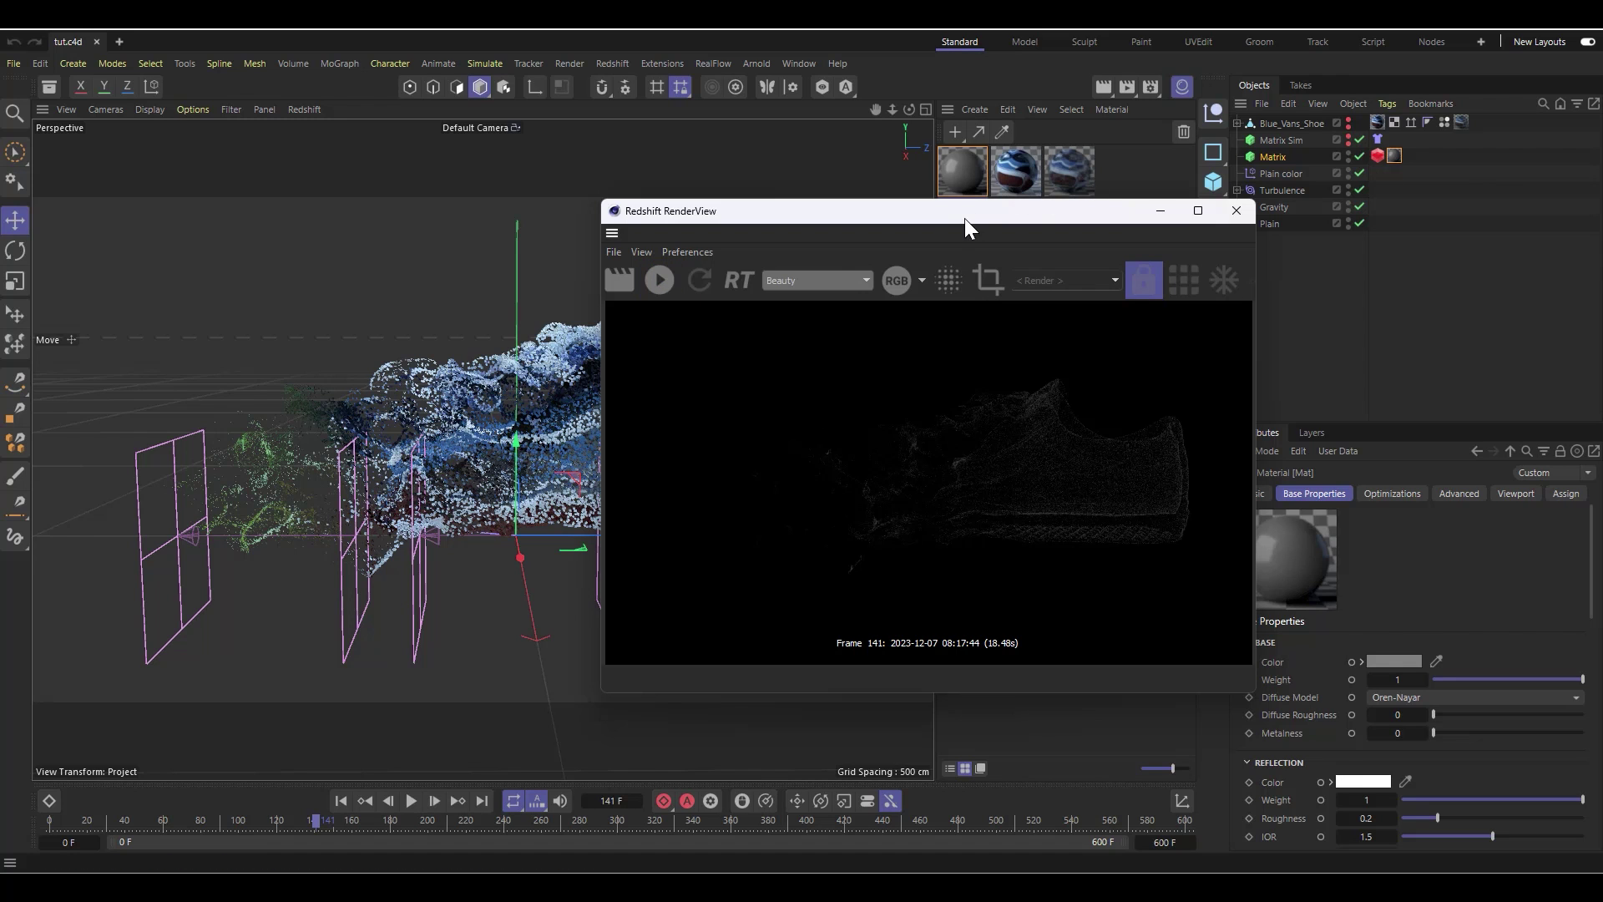
Step: Add a Color User Data node to the Mat material and connect its output to the RS Standard node's Base Color
{"action": "double_click", "coordinate": [975, 179]}
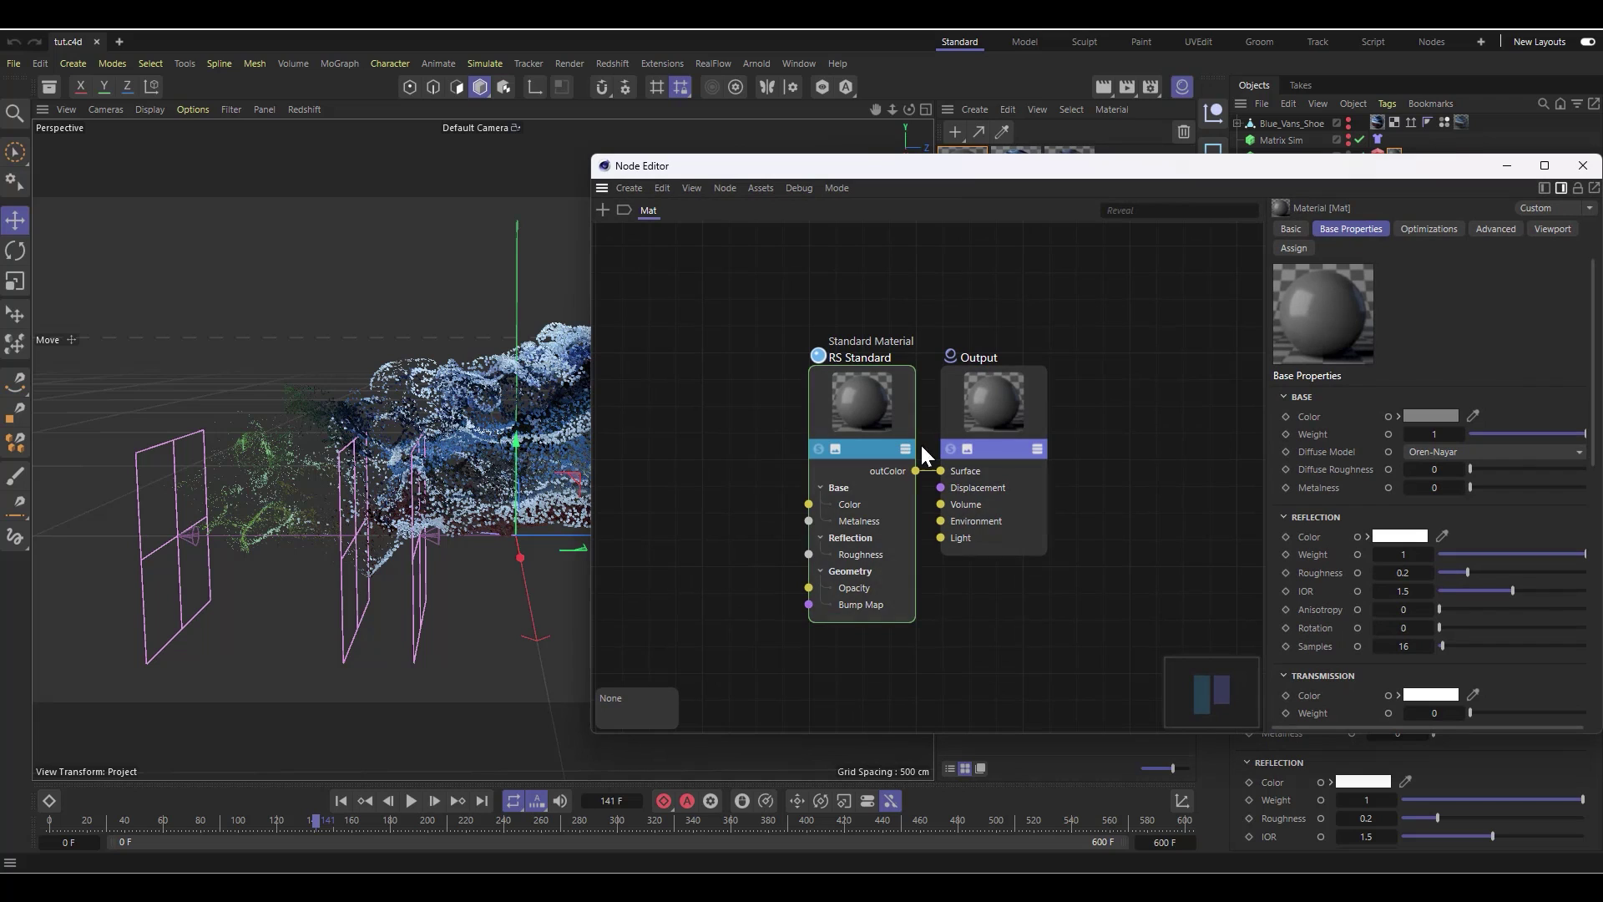
{"action": "left_click", "coordinate": [602, 209]}
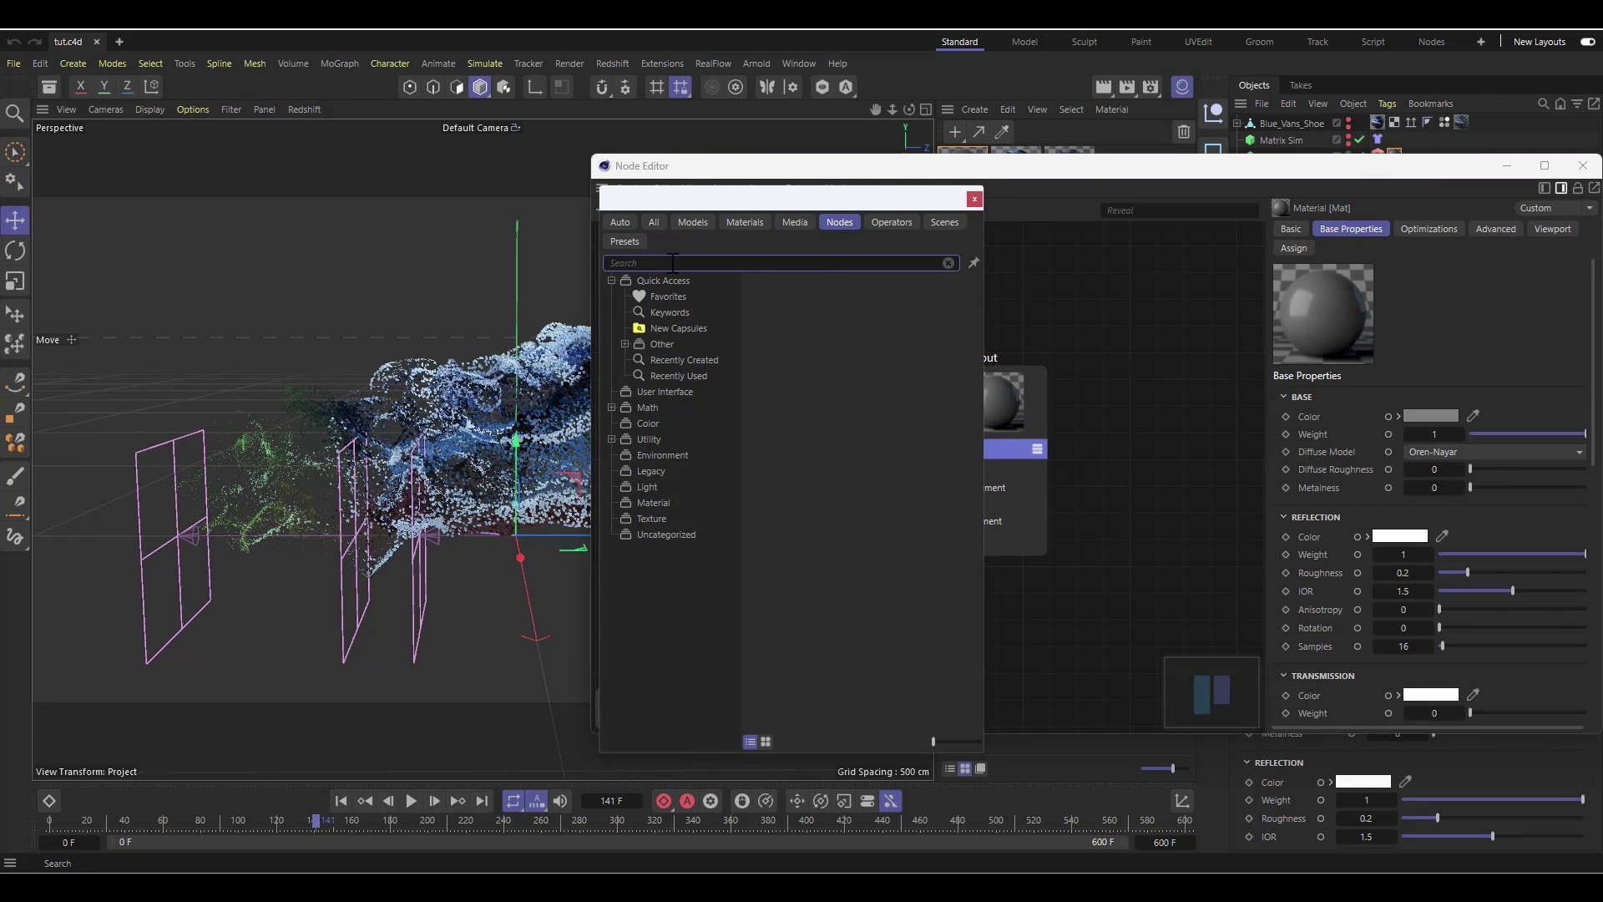
{"action": "type", "text": "user"}
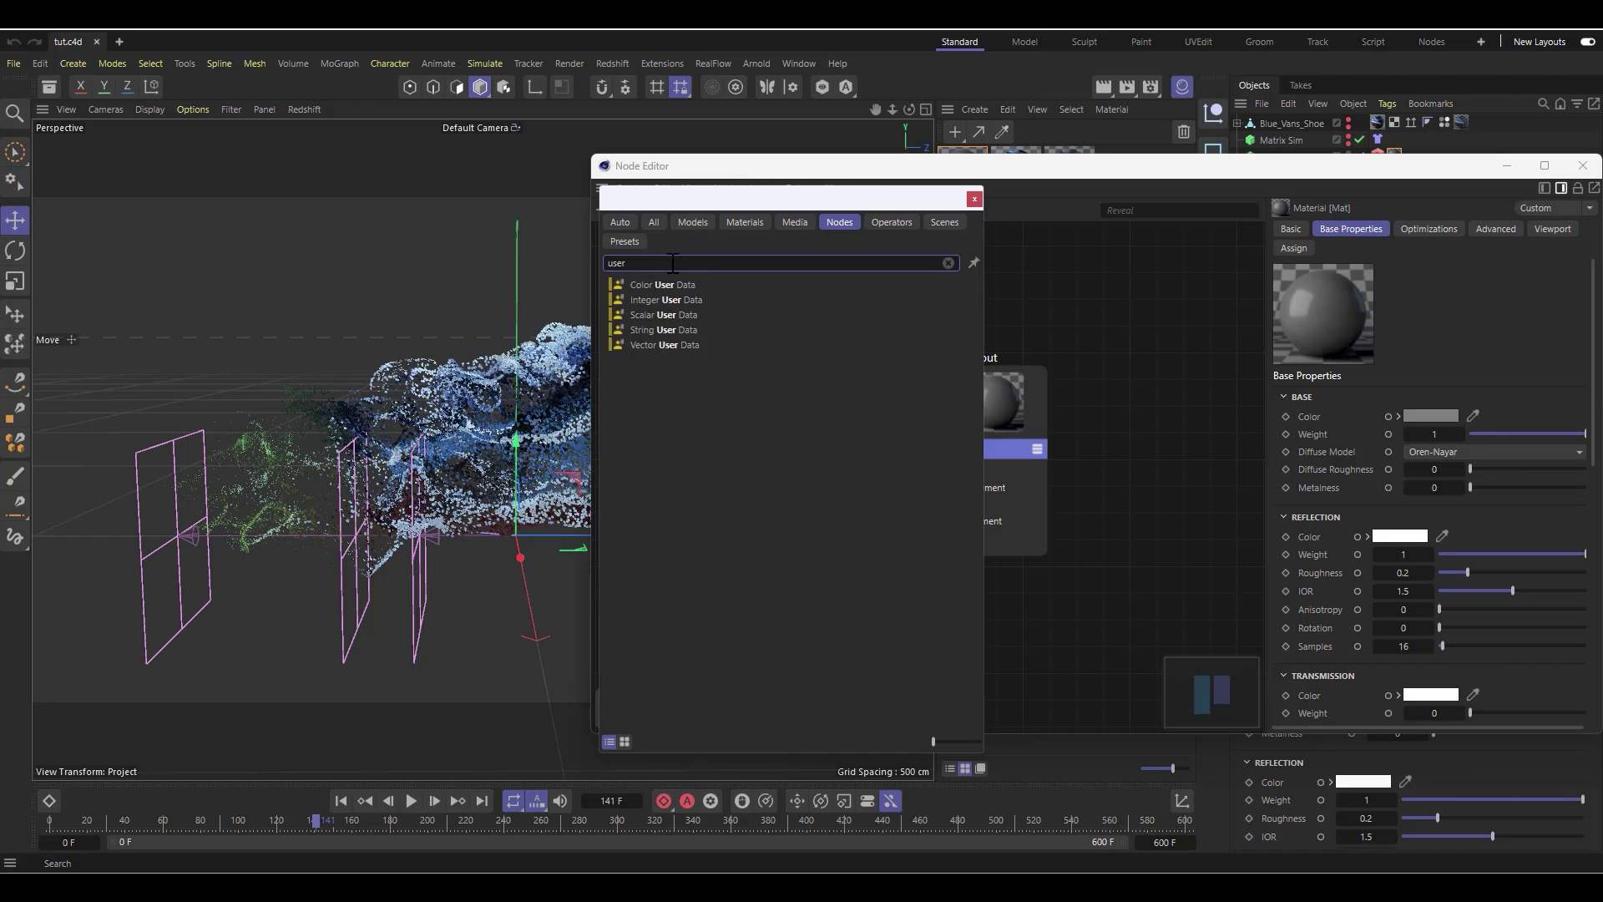
{"action": "left_click_drag", "start_coordinate": [658, 287], "coordinate": [719, 434]}
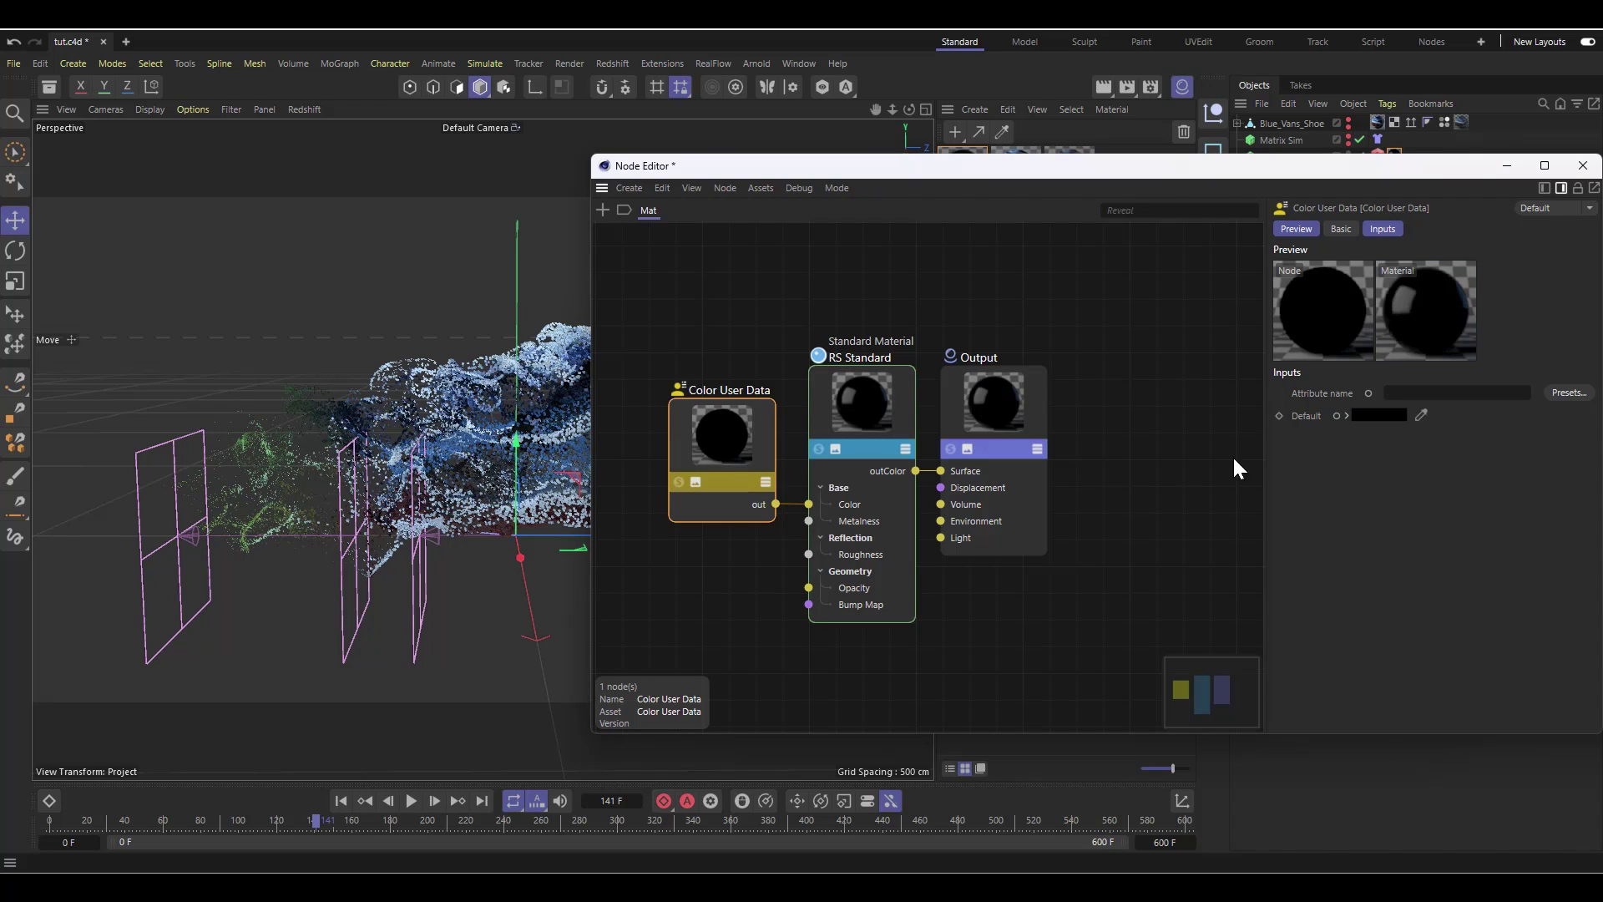
Step: Set the Color User Data node's attribute name to the MoGraph Color preset and close the Node Editor
{"action": "left_click", "coordinate": [1569, 395]}
{"action": "mouse_move", "coordinate": [1525, 411]}
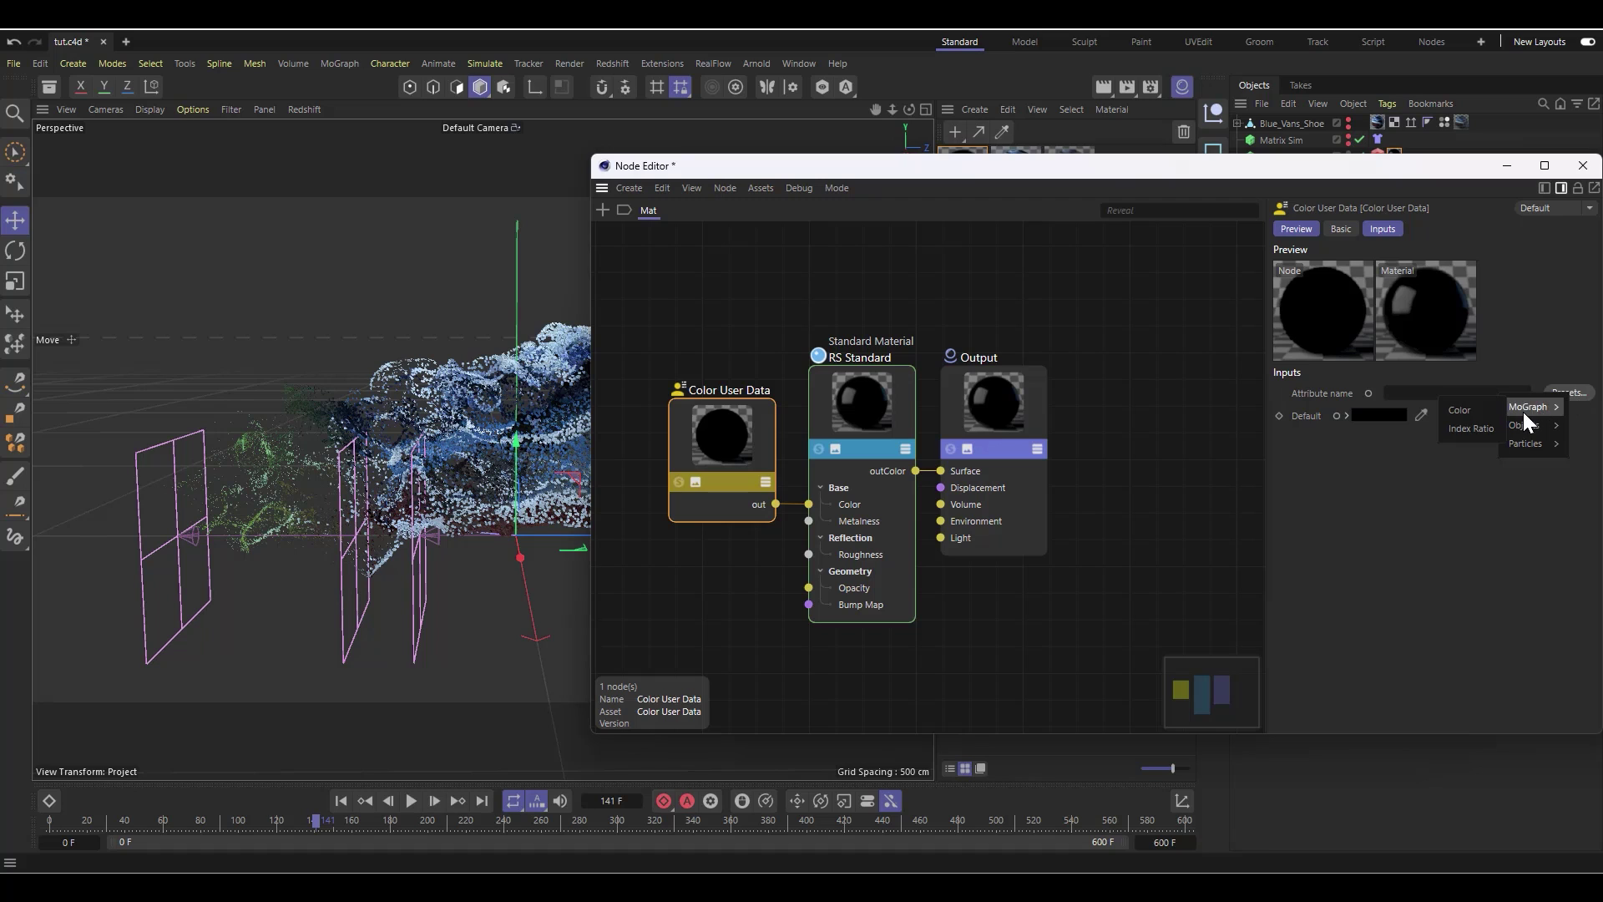
{"action": "left_click", "coordinate": [1477, 409]}
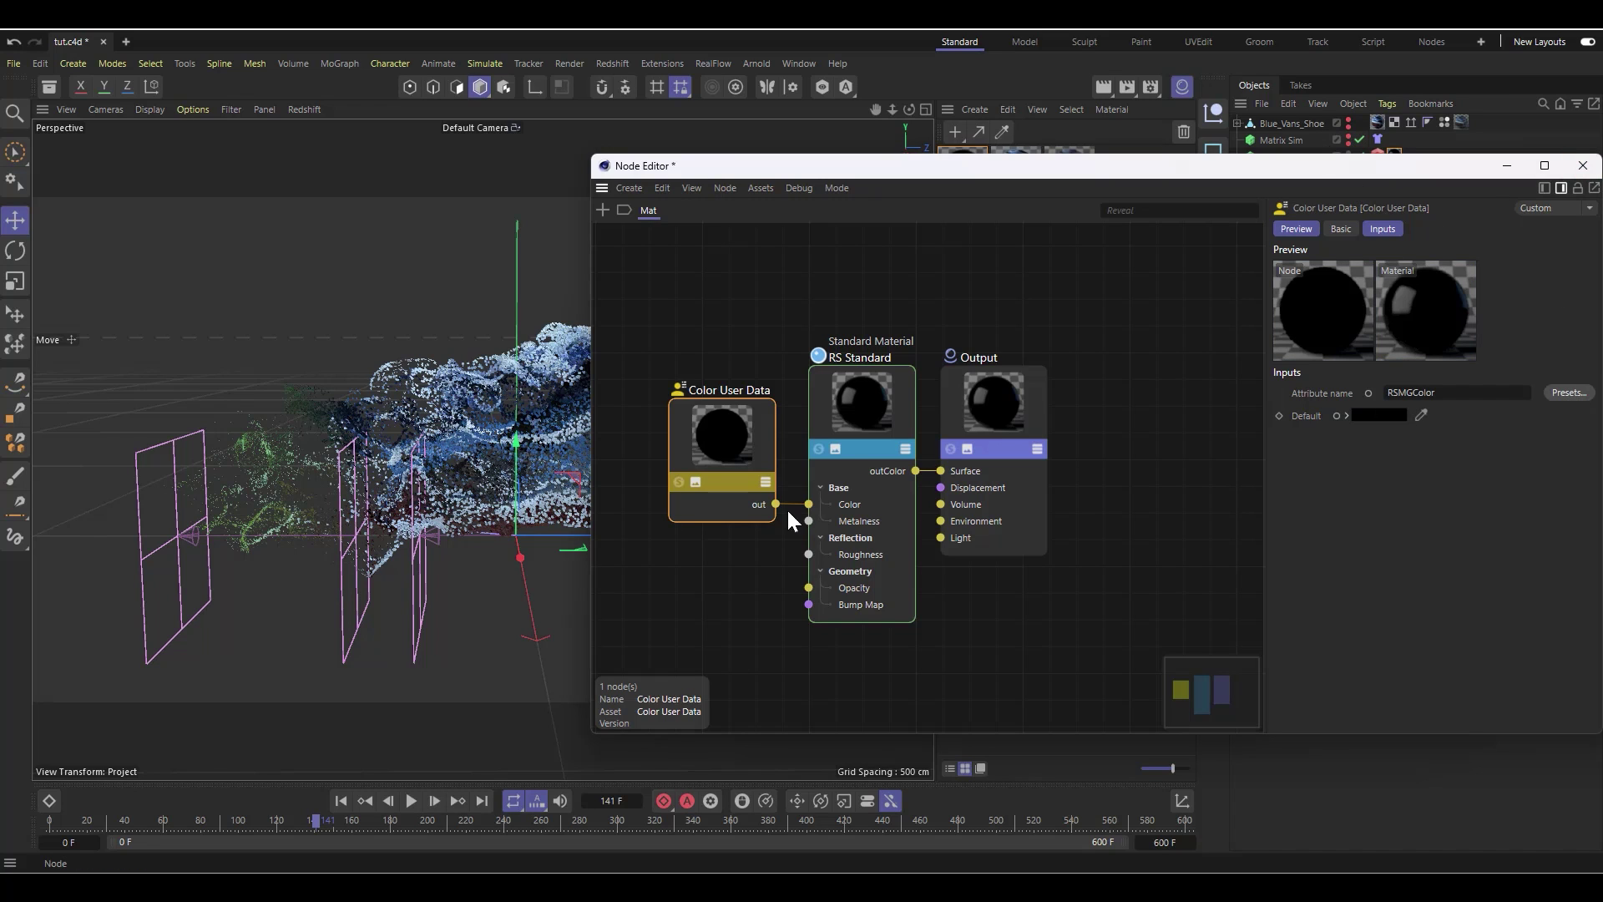
{"action": "left_click", "coordinate": [1583, 165]}
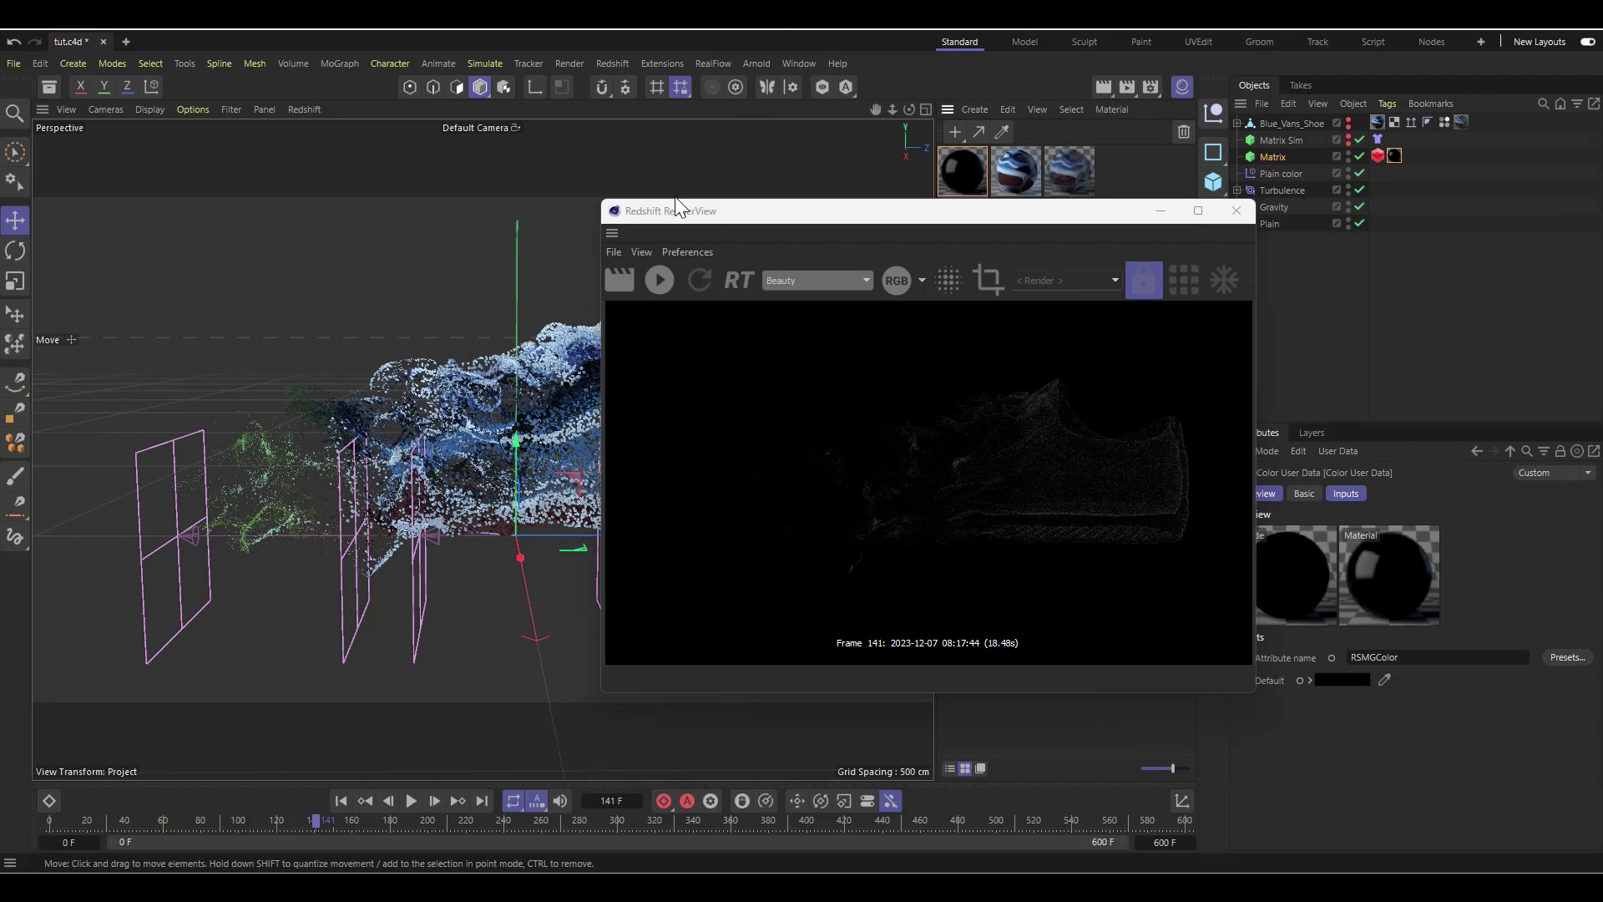
Step: Restart the IPR preview with the colored particle material and move the RenderView clear of the shoe in the viewport
{"action": "left_click", "coordinate": [660, 287]}
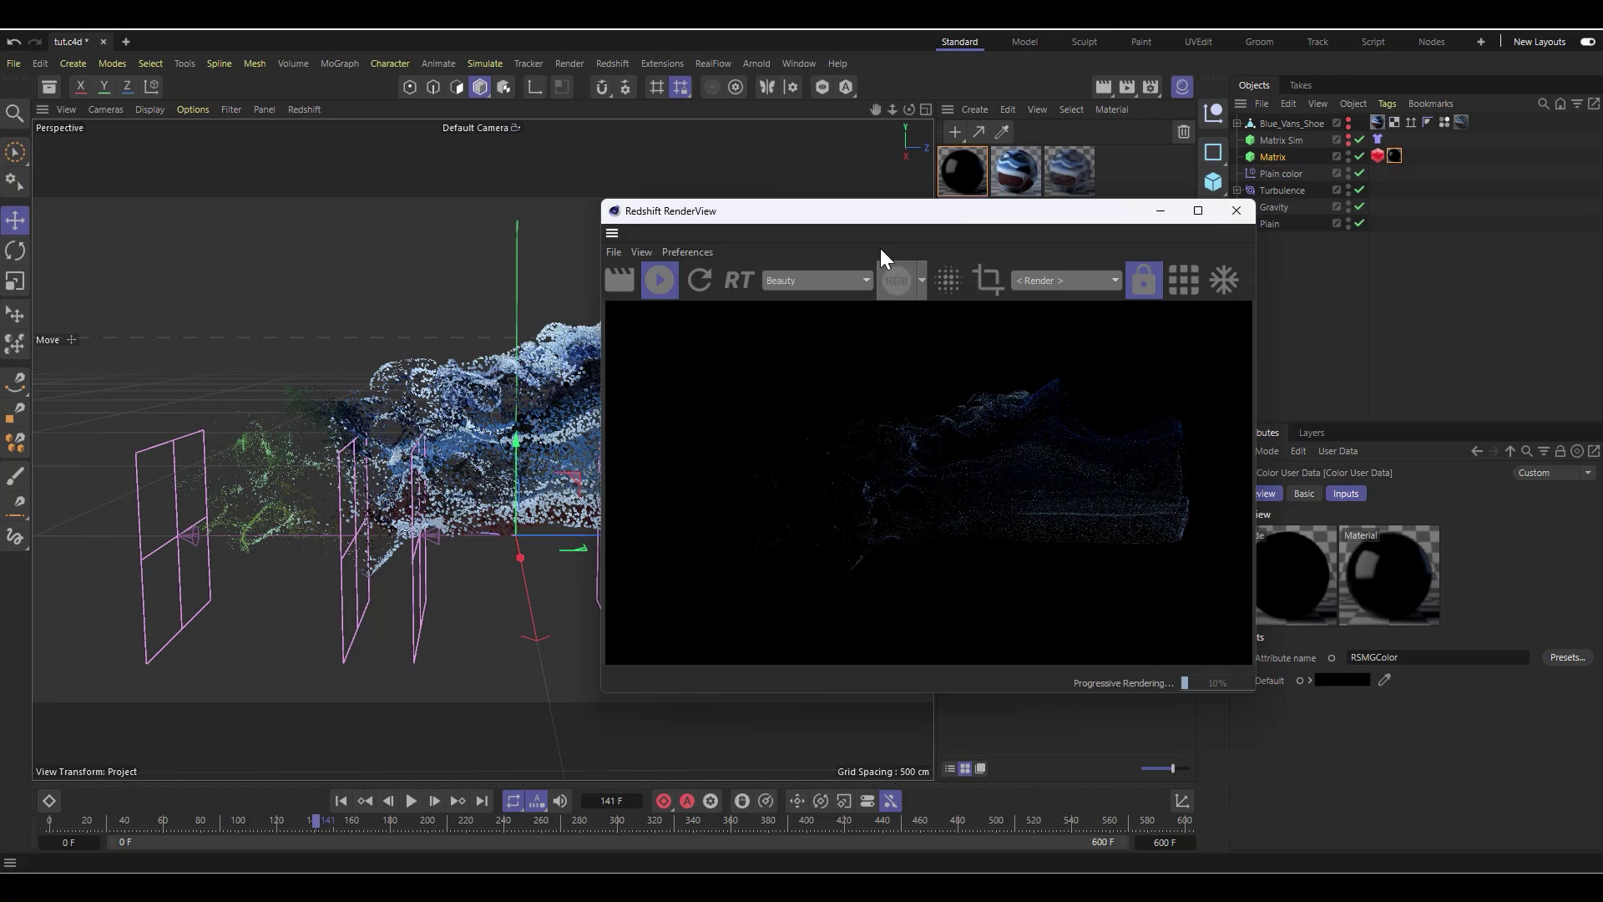
{"action": "left_click_drag", "start_coordinate": [885, 212], "coordinate": [749, 203]}
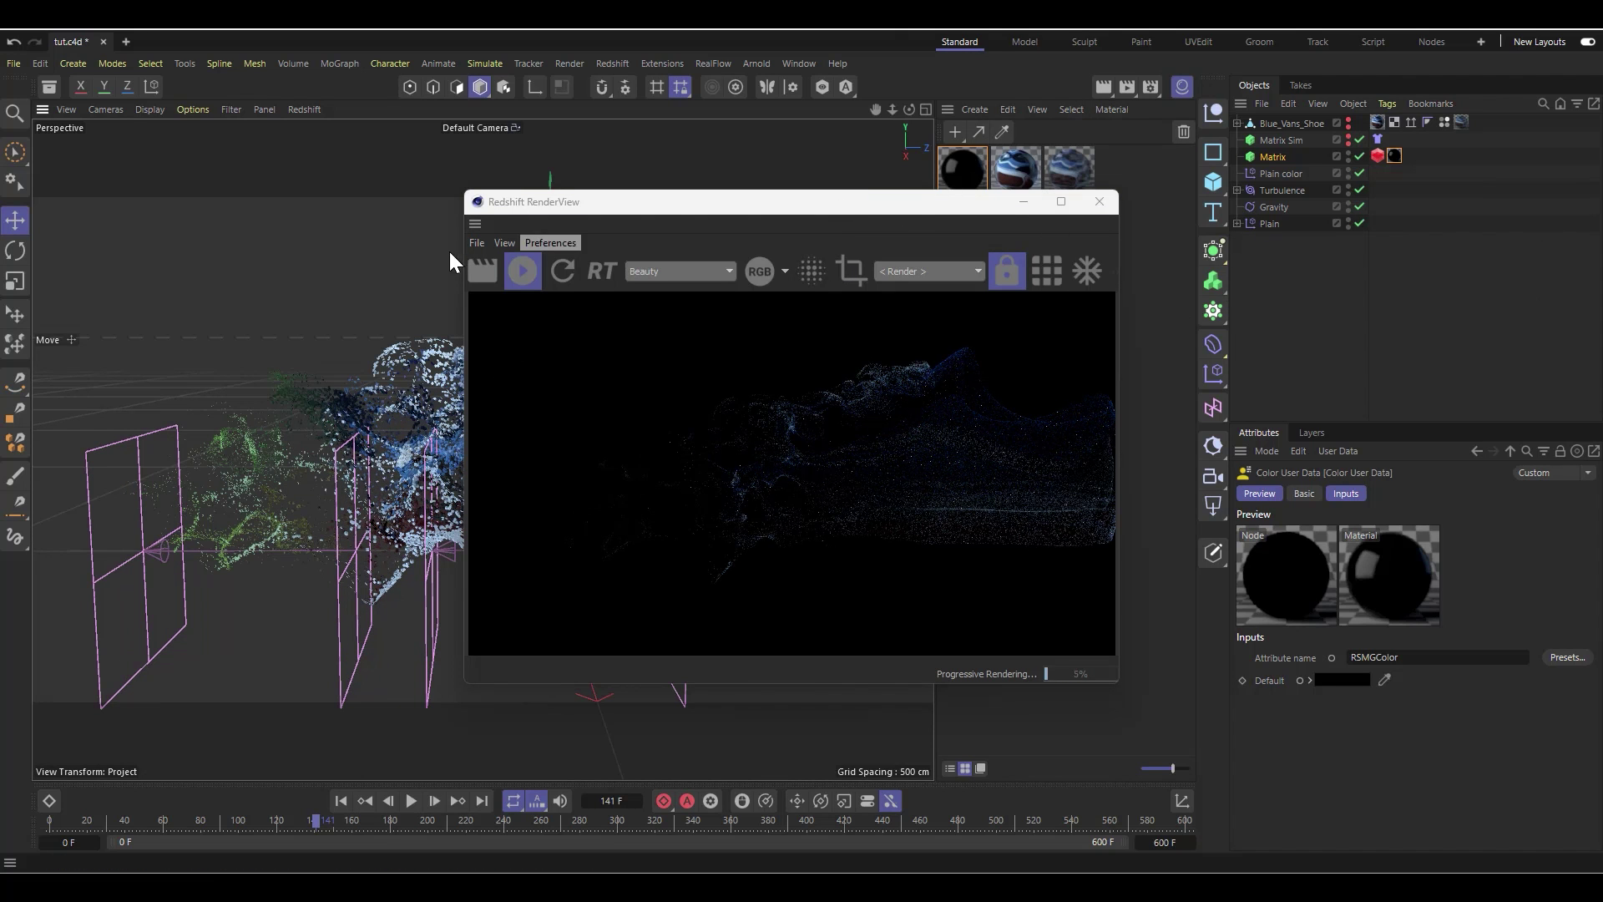
{"action": "left_click_drag", "start_coordinate": [675, 202], "coordinate": [970, 185]}
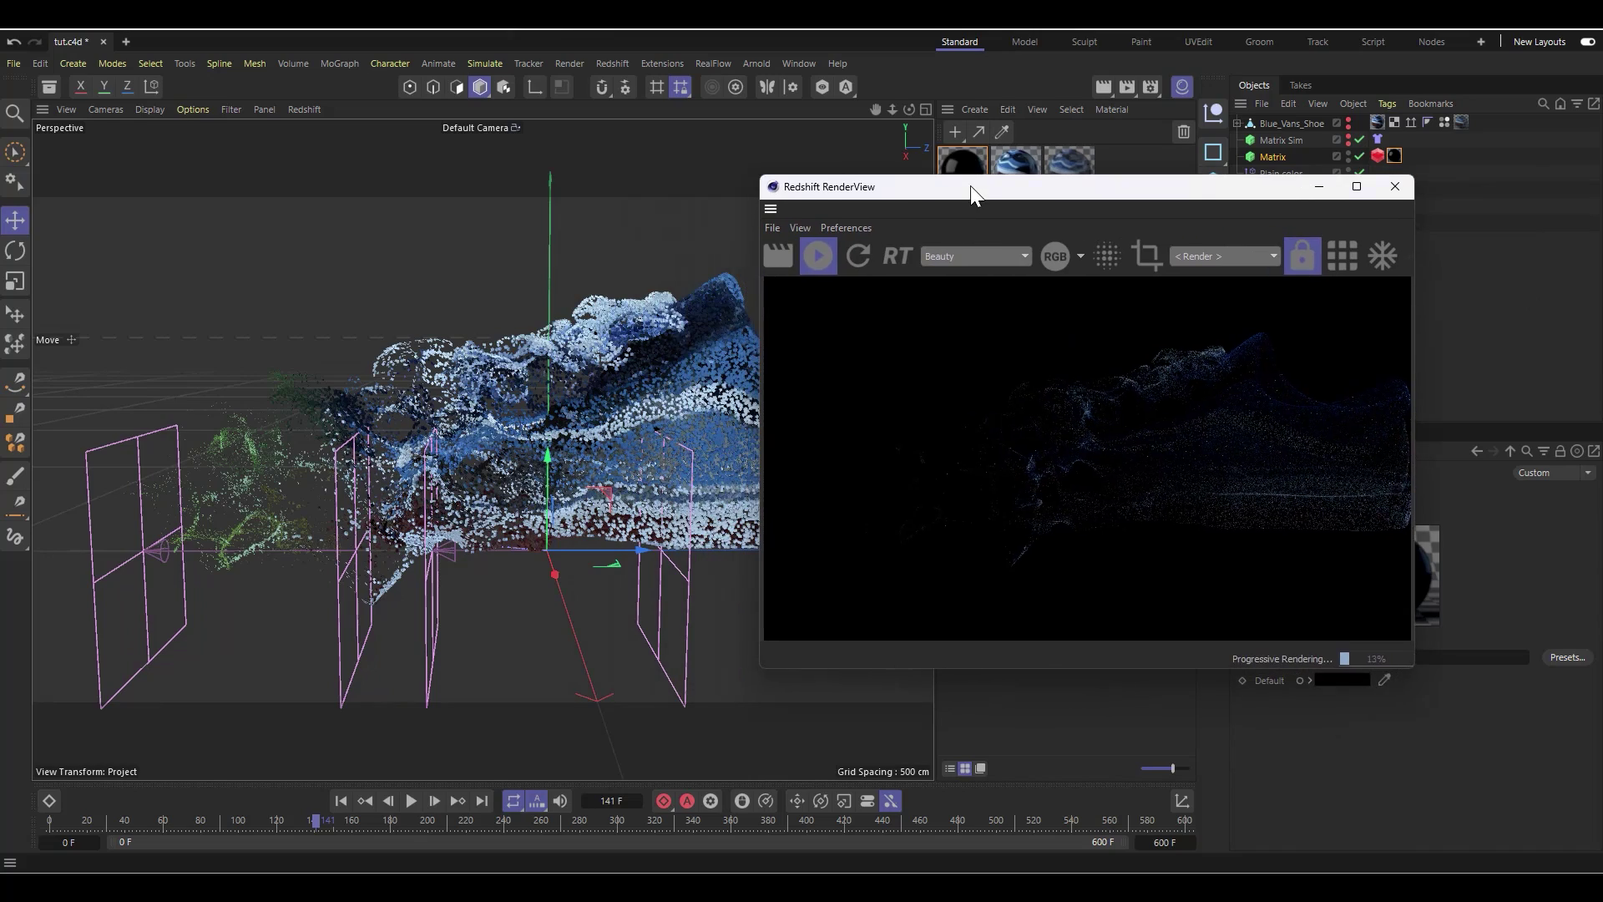
Step: Examine the dispersing particles up close against the render preview and move the RenderView clear of the object list
{"action": "left_click_drag", "start_coordinate": [909, 110], "coordinate": [748, 194]}
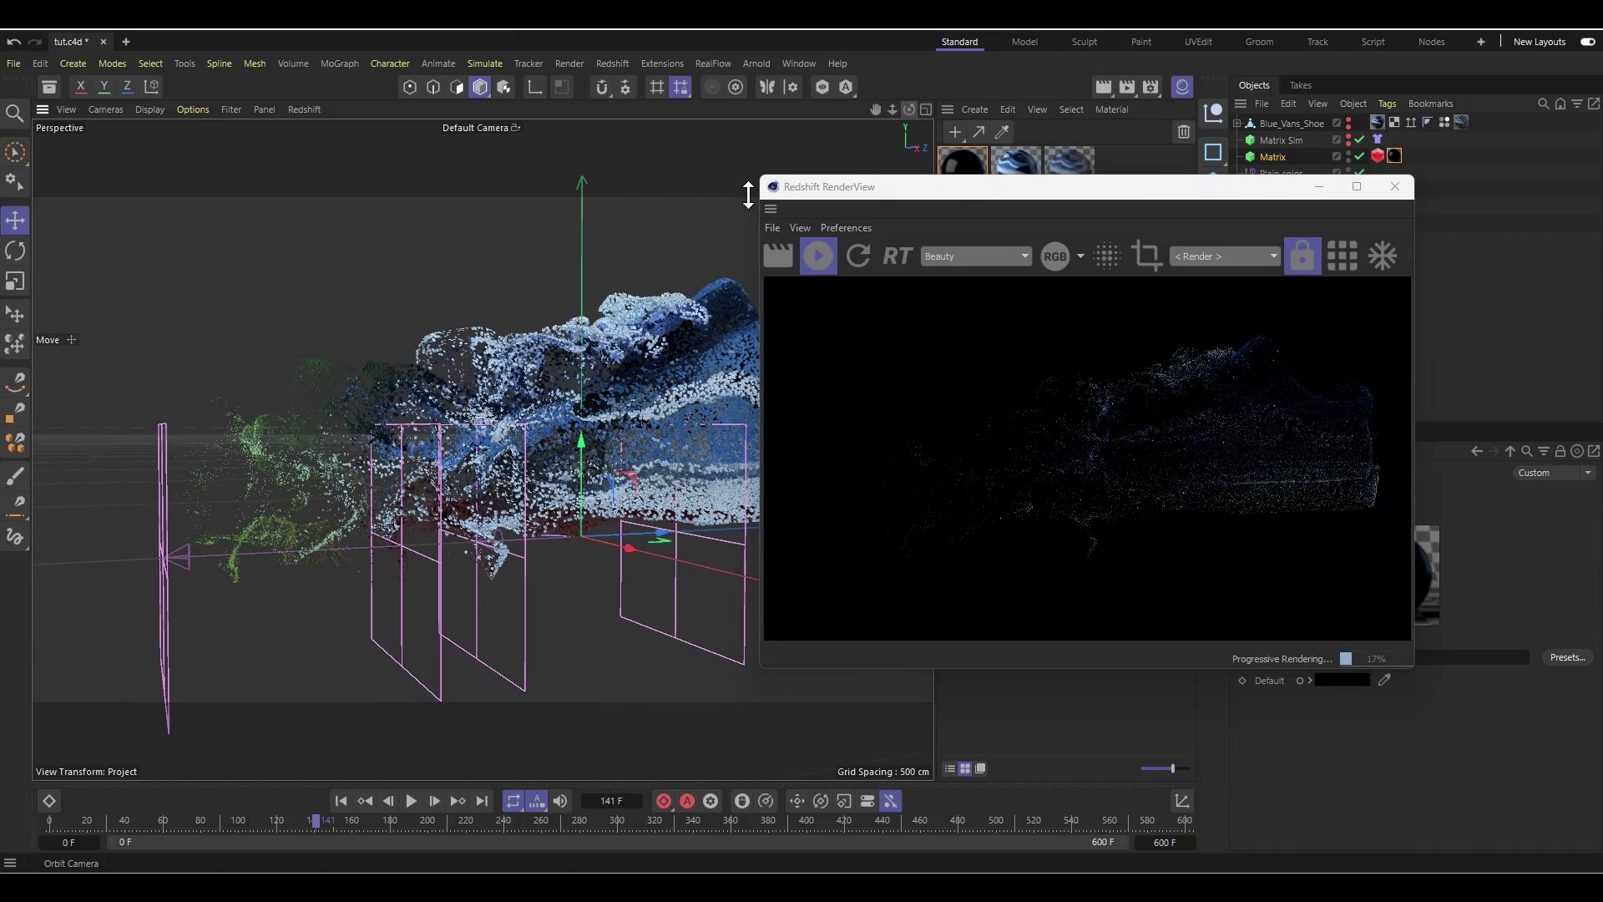
{"action": "scroll", "coordinate": [301, 455], "scroll_direction": "up", "scroll_amount": 2}
{"action": "scroll", "coordinate": [344, 404], "scroll_direction": "up", "scroll_amount": 2}
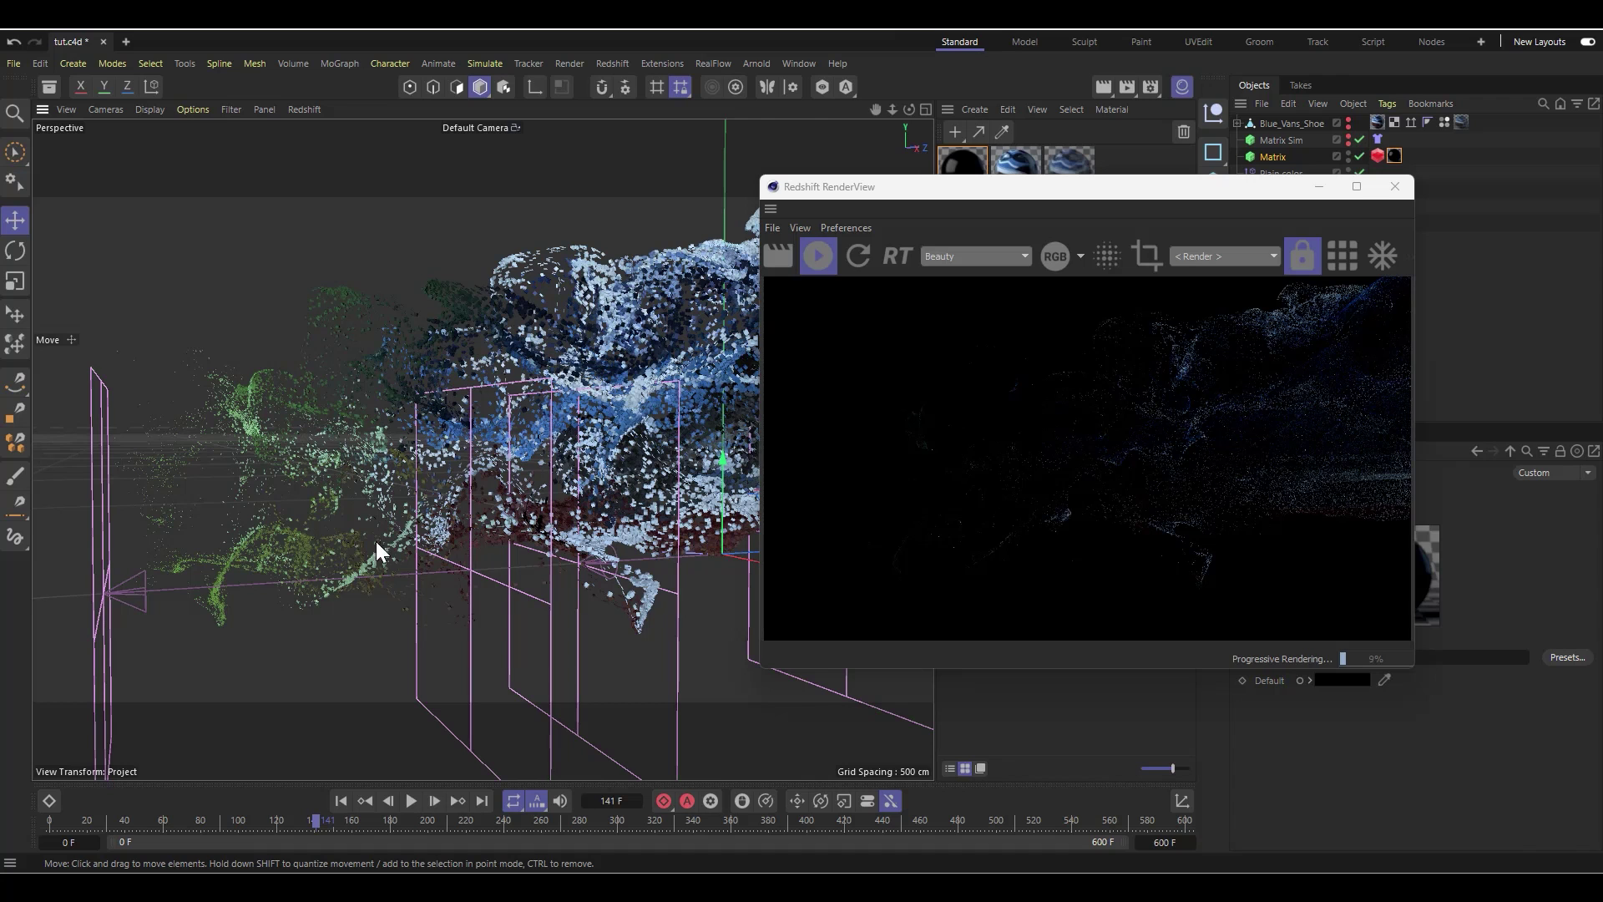
{"action": "left_click_drag", "start_coordinate": [1135, 189], "coordinate": [850, 207]}
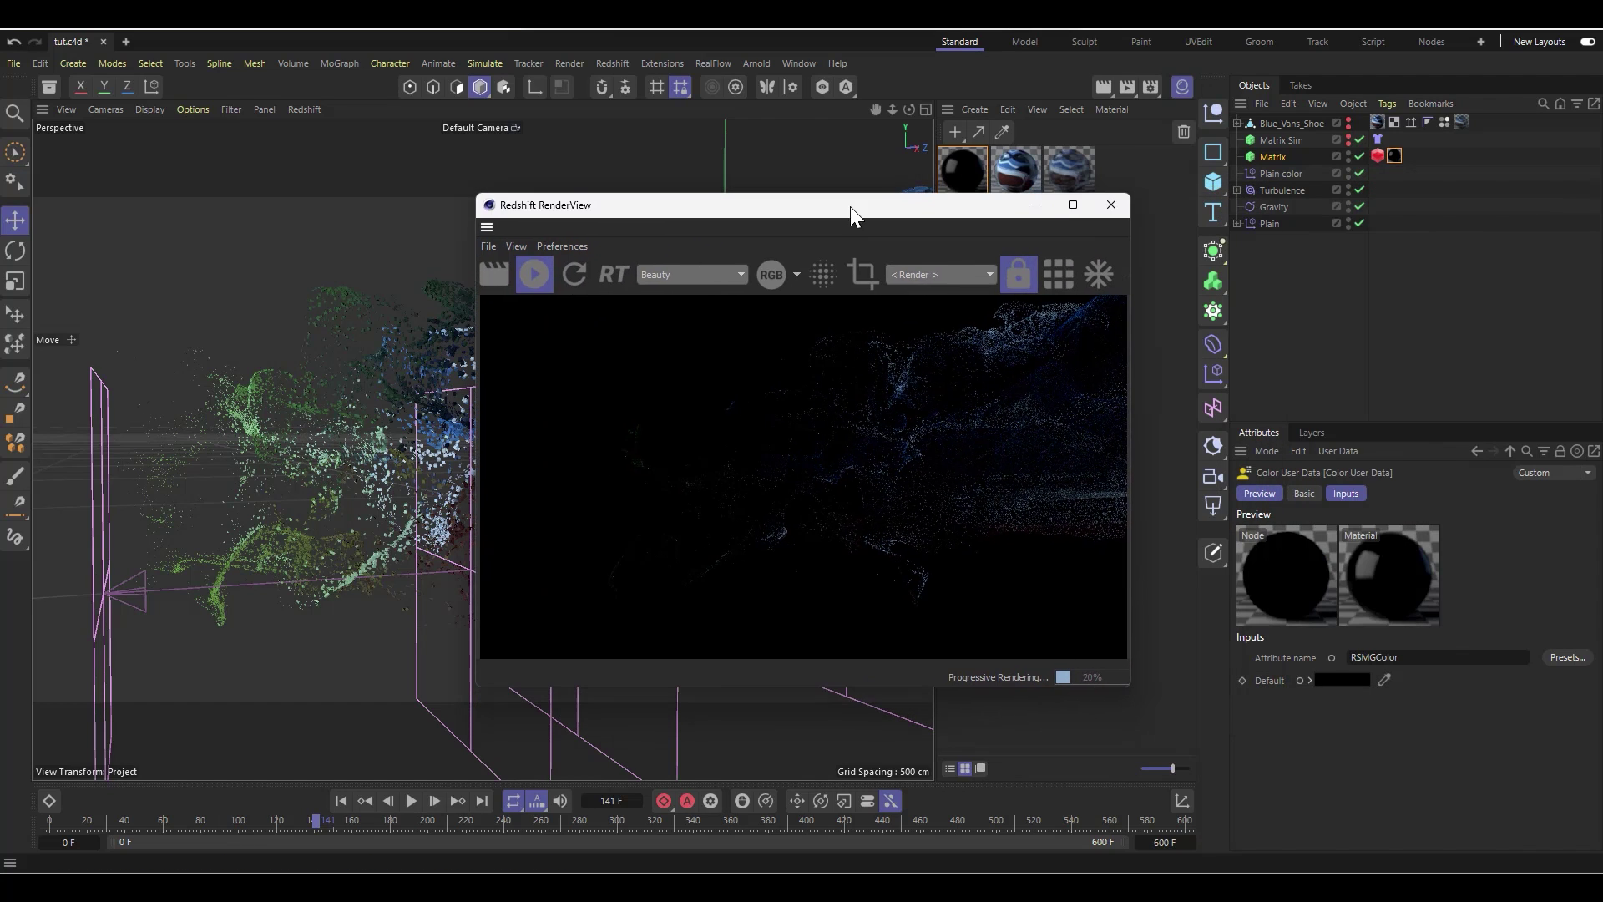
Step: Turn the color contribution of the Plain effector's Linear Field off and back on to compare the particle colors
{"action": "left_click", "coordinate": [1274, 223]}
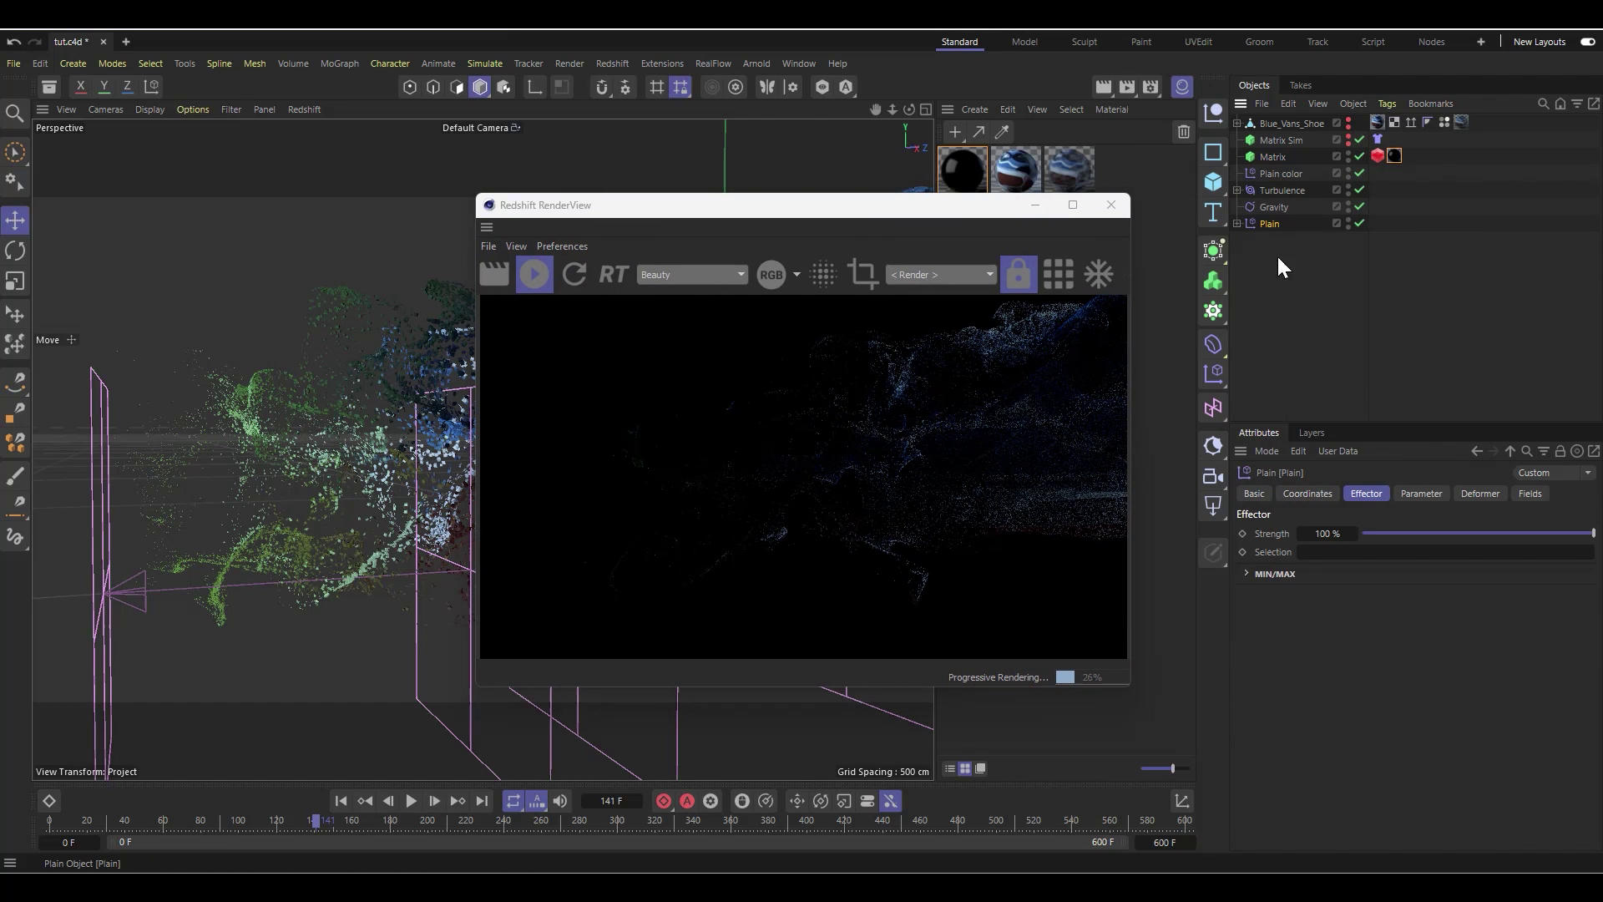
{"action": "left_click", "coordinate": [1533, 494]}
{"action": "left_click", "coordinate": [1379, 570]}
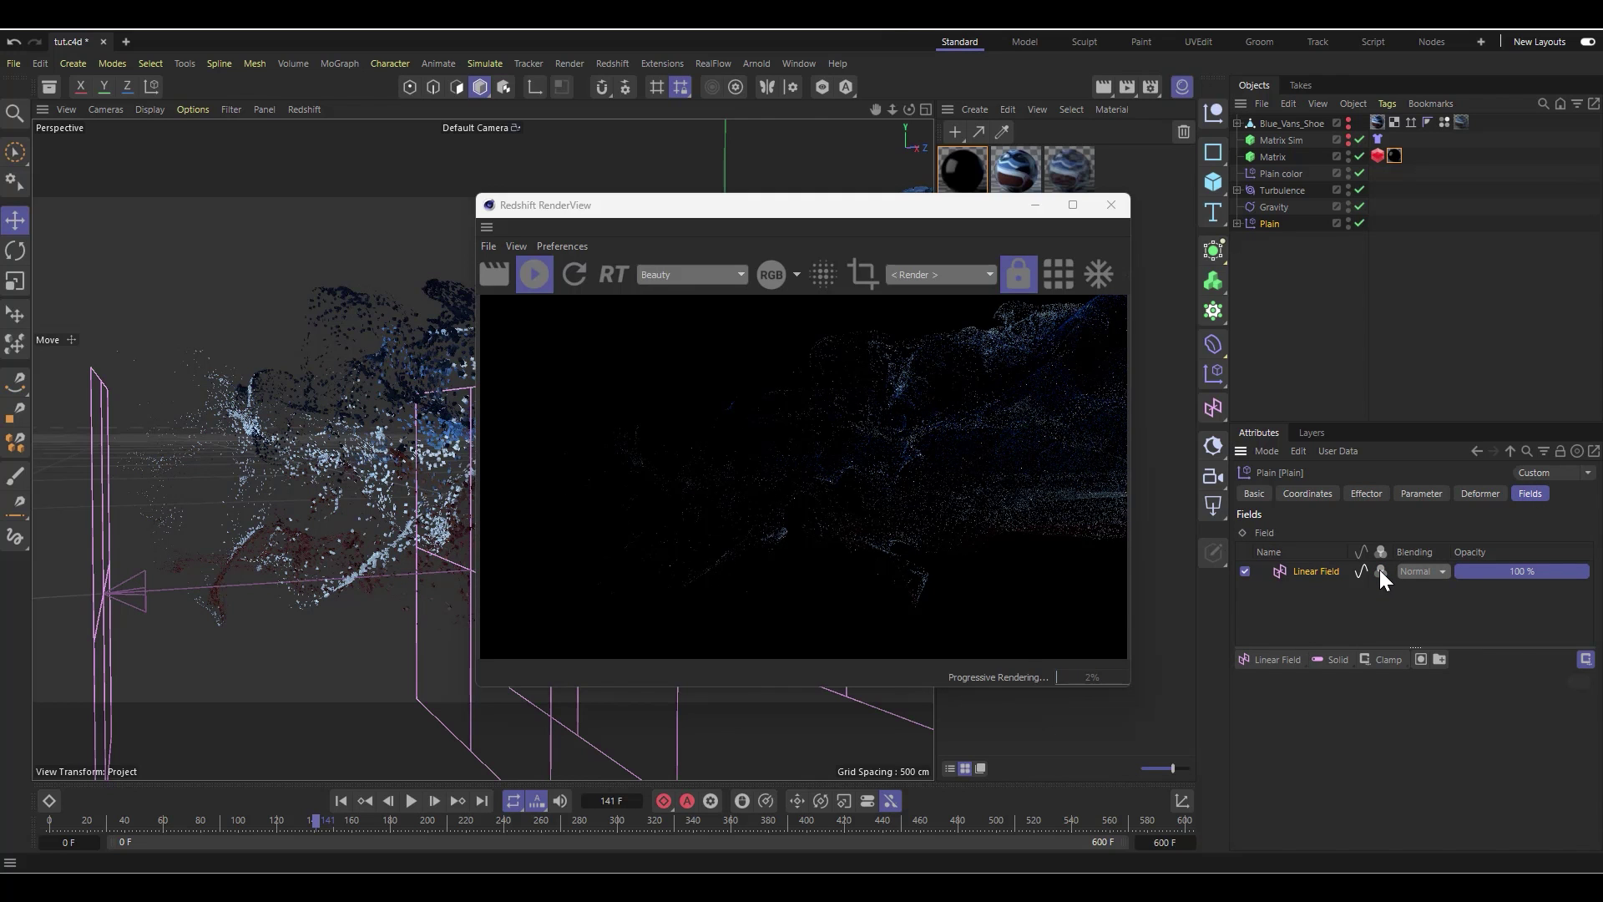
{"action": "left_click", "coordinate": [1379, 570]}
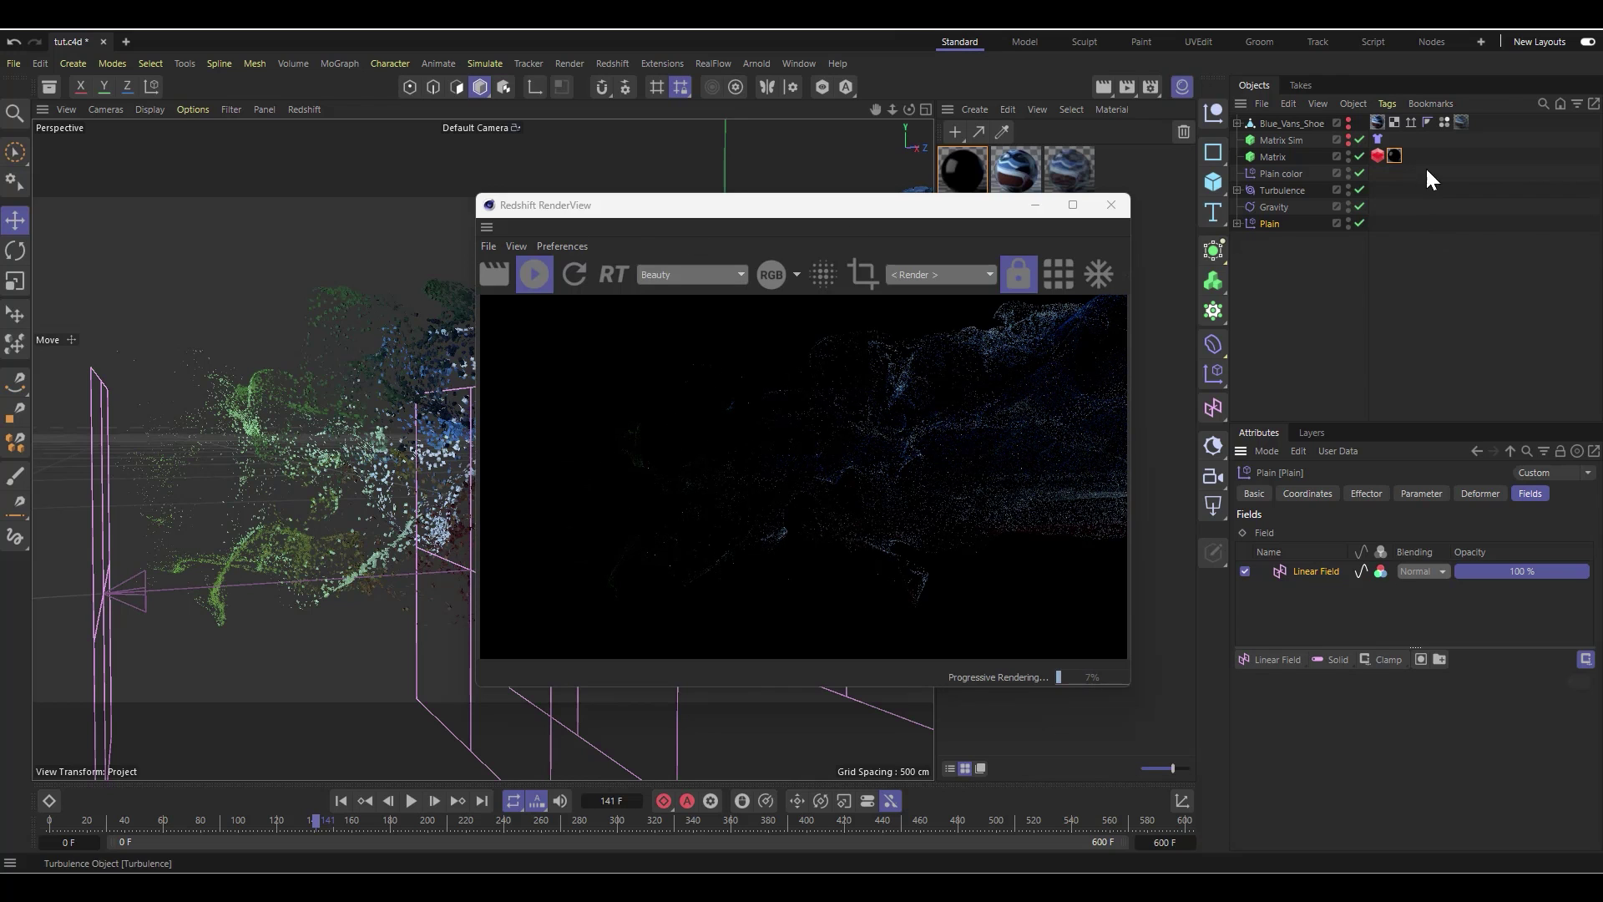
Step: Check the Matrix's Redshift Object particle settings and compare the transform scales of Matrix and Matrix Sim
{"action": "left_click", "coordinate": [1379, 157]}
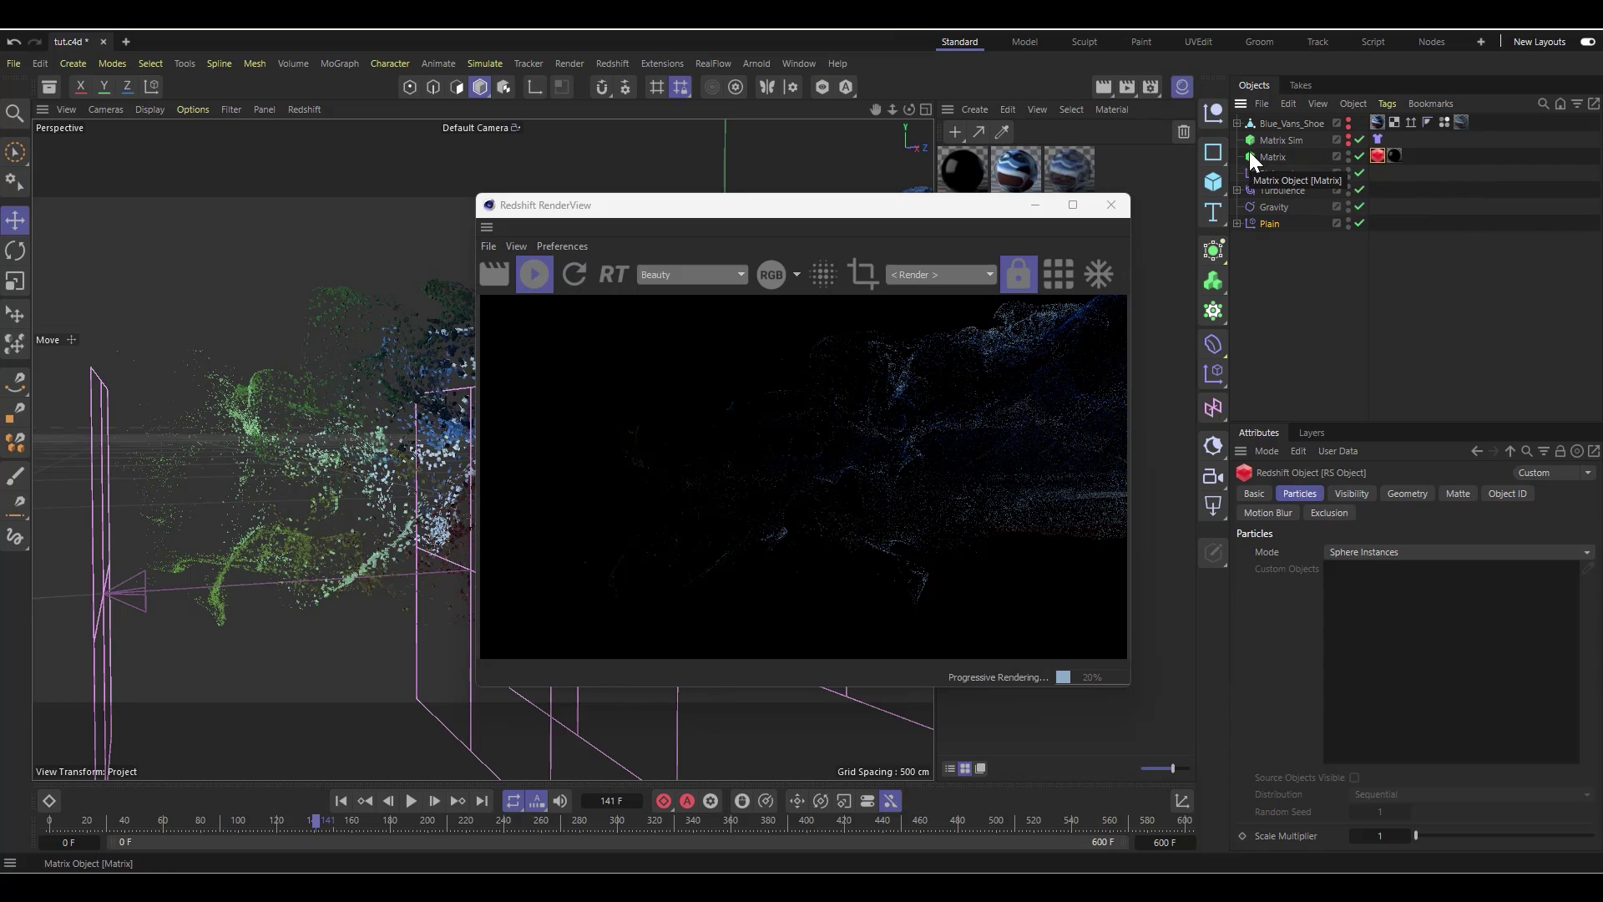
{"action": "left_click", "coordinate": [1277, 140]}
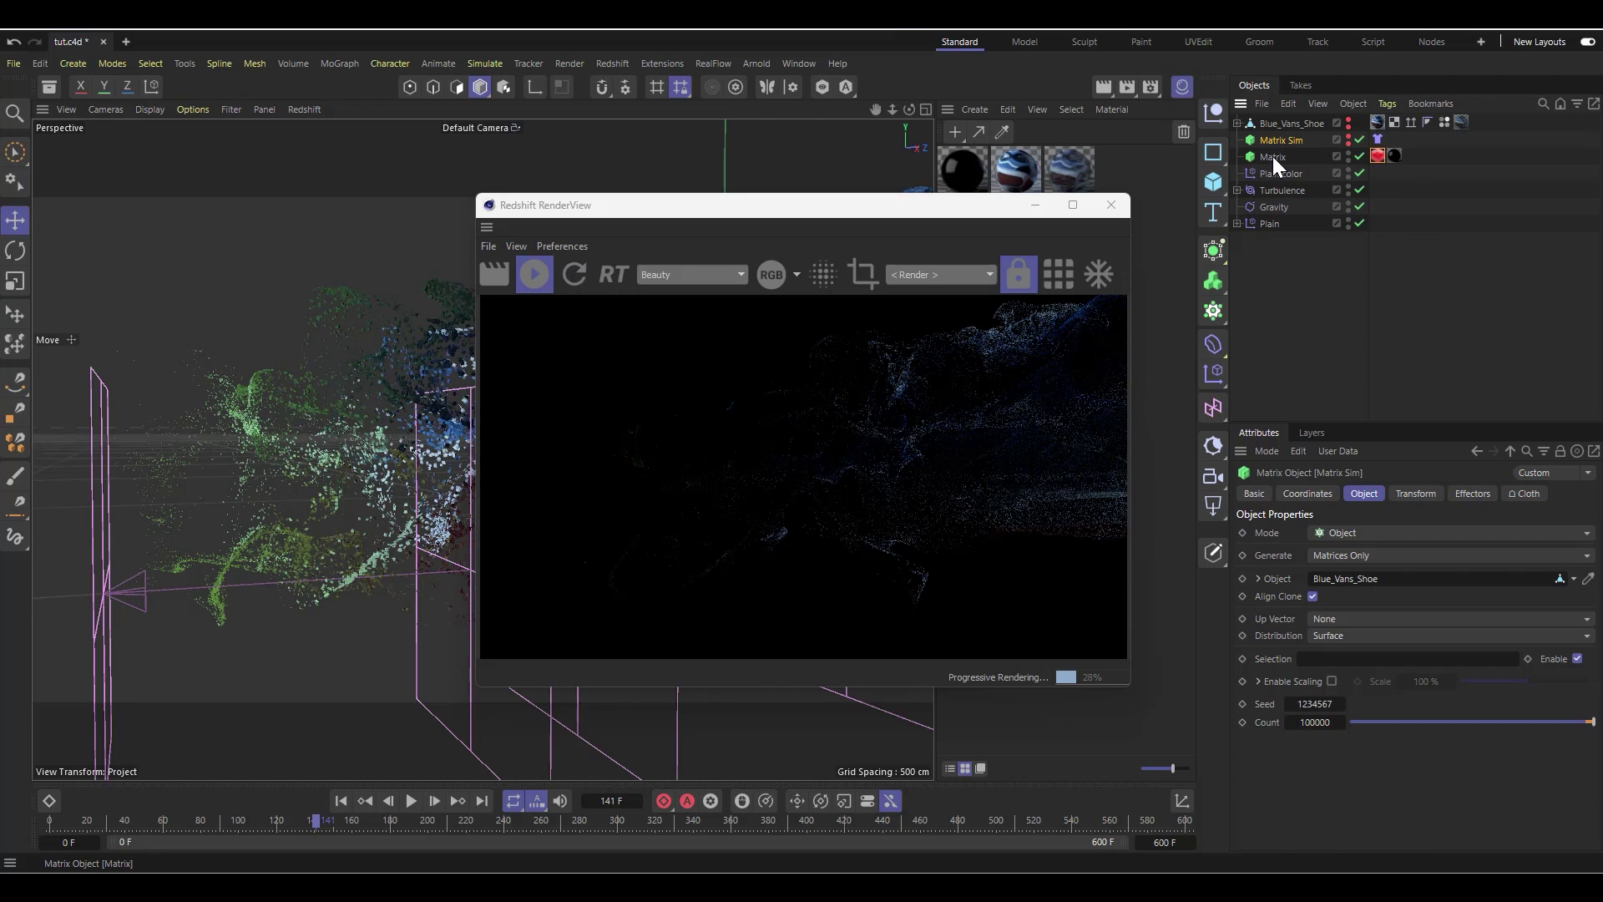
{"action": "left_click", "coordinate": [1273, 156]}
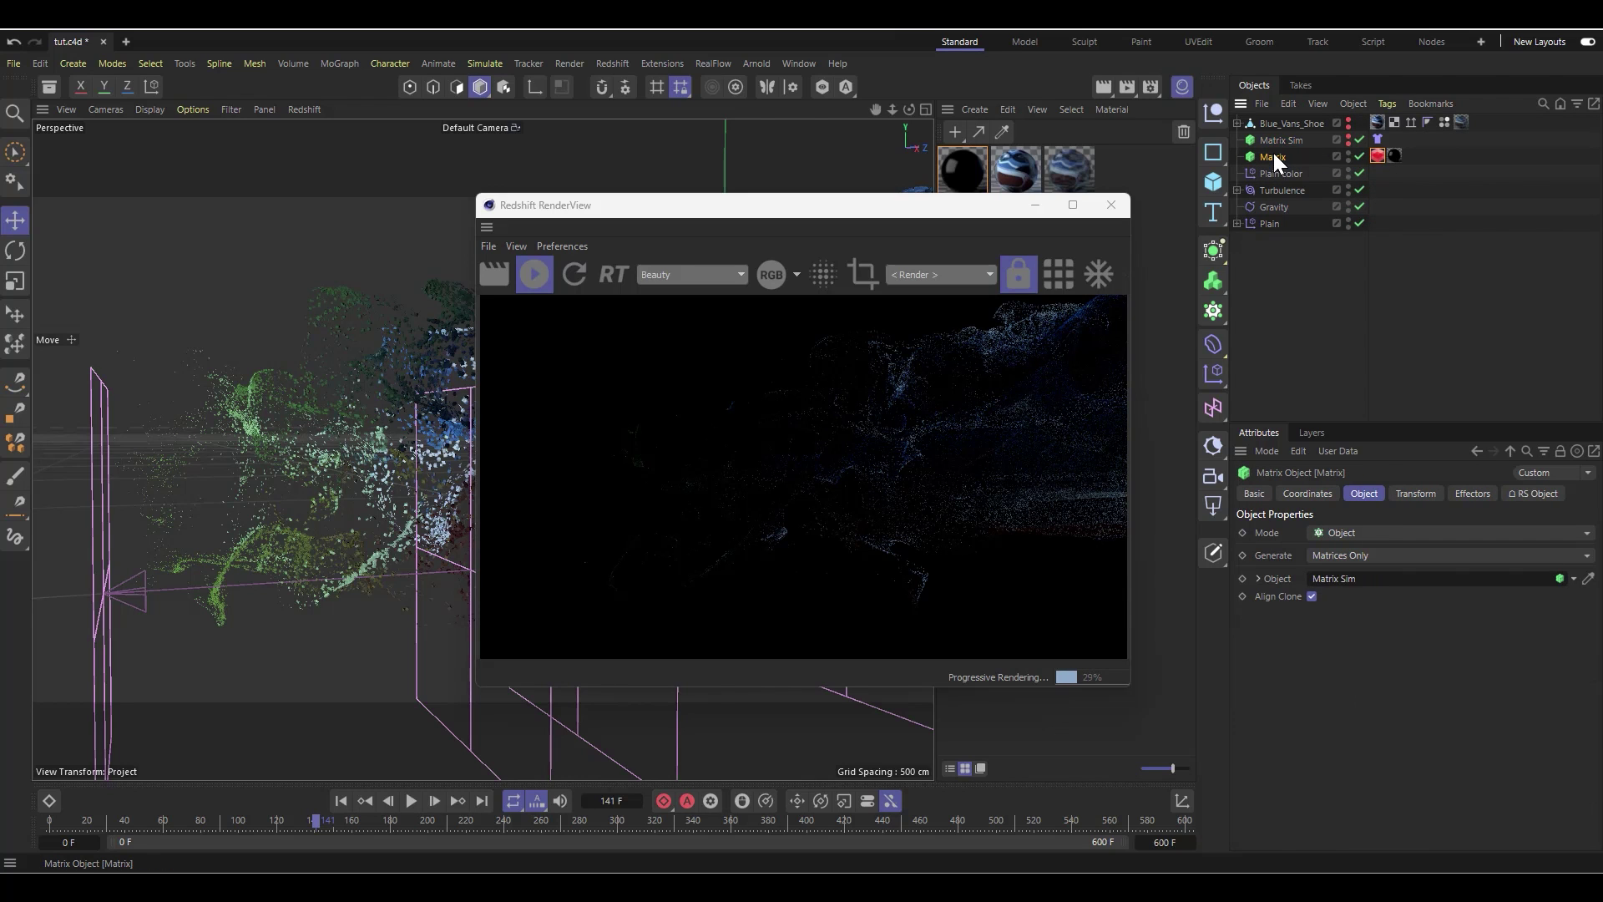
{"action": "left_click", "coordinate": [1414, 493]}
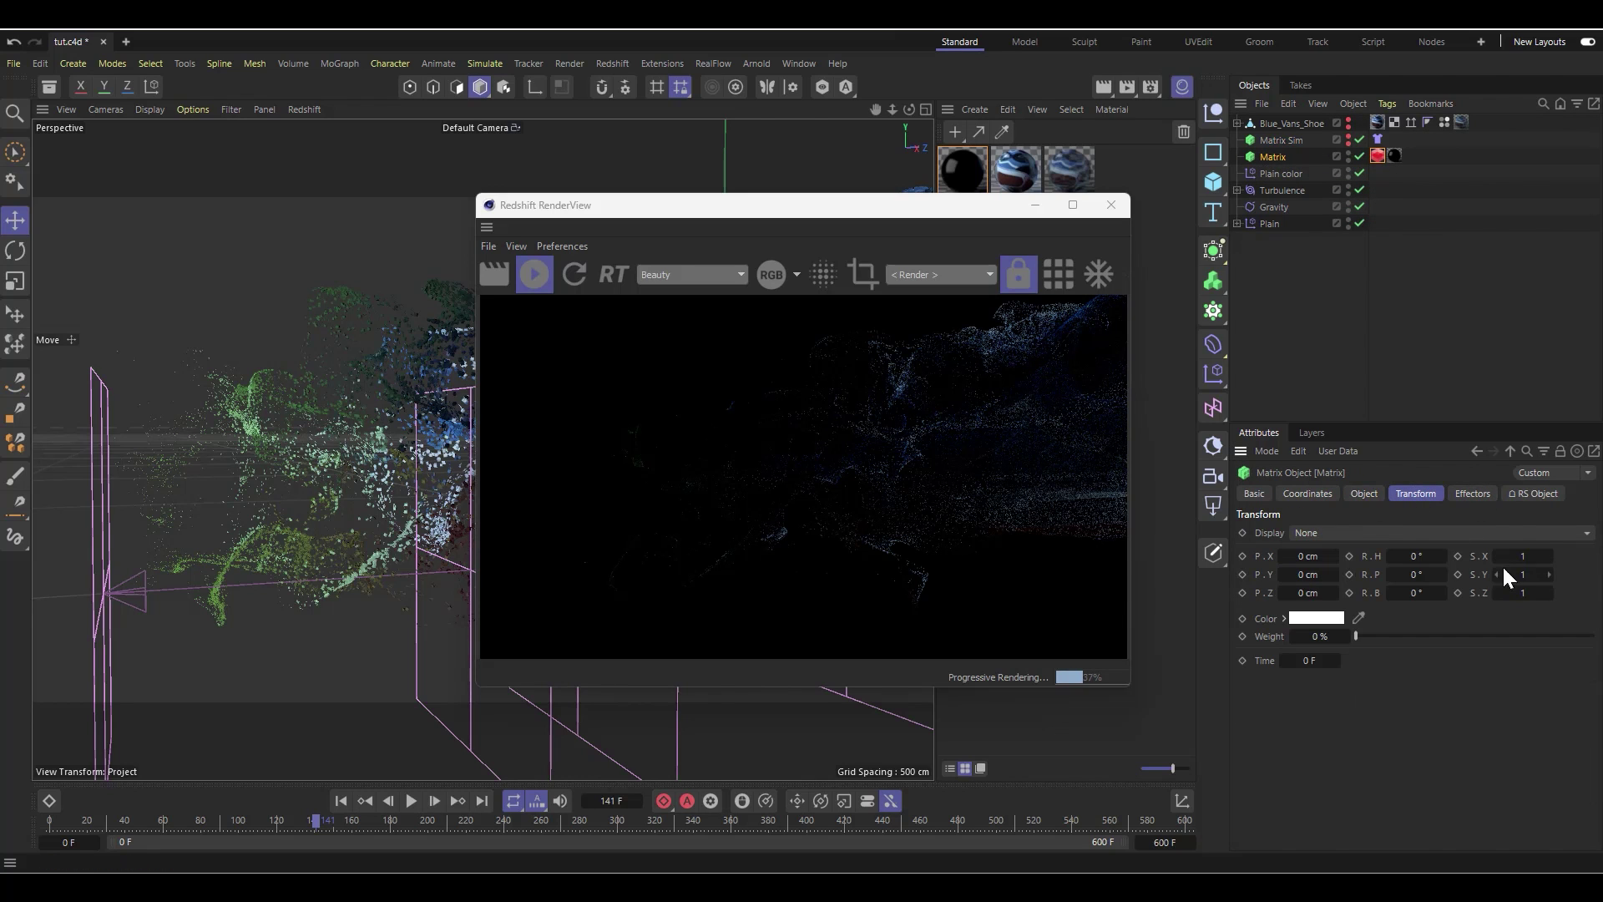
{"action": "left_click", "coordinate": [1283, 140]}
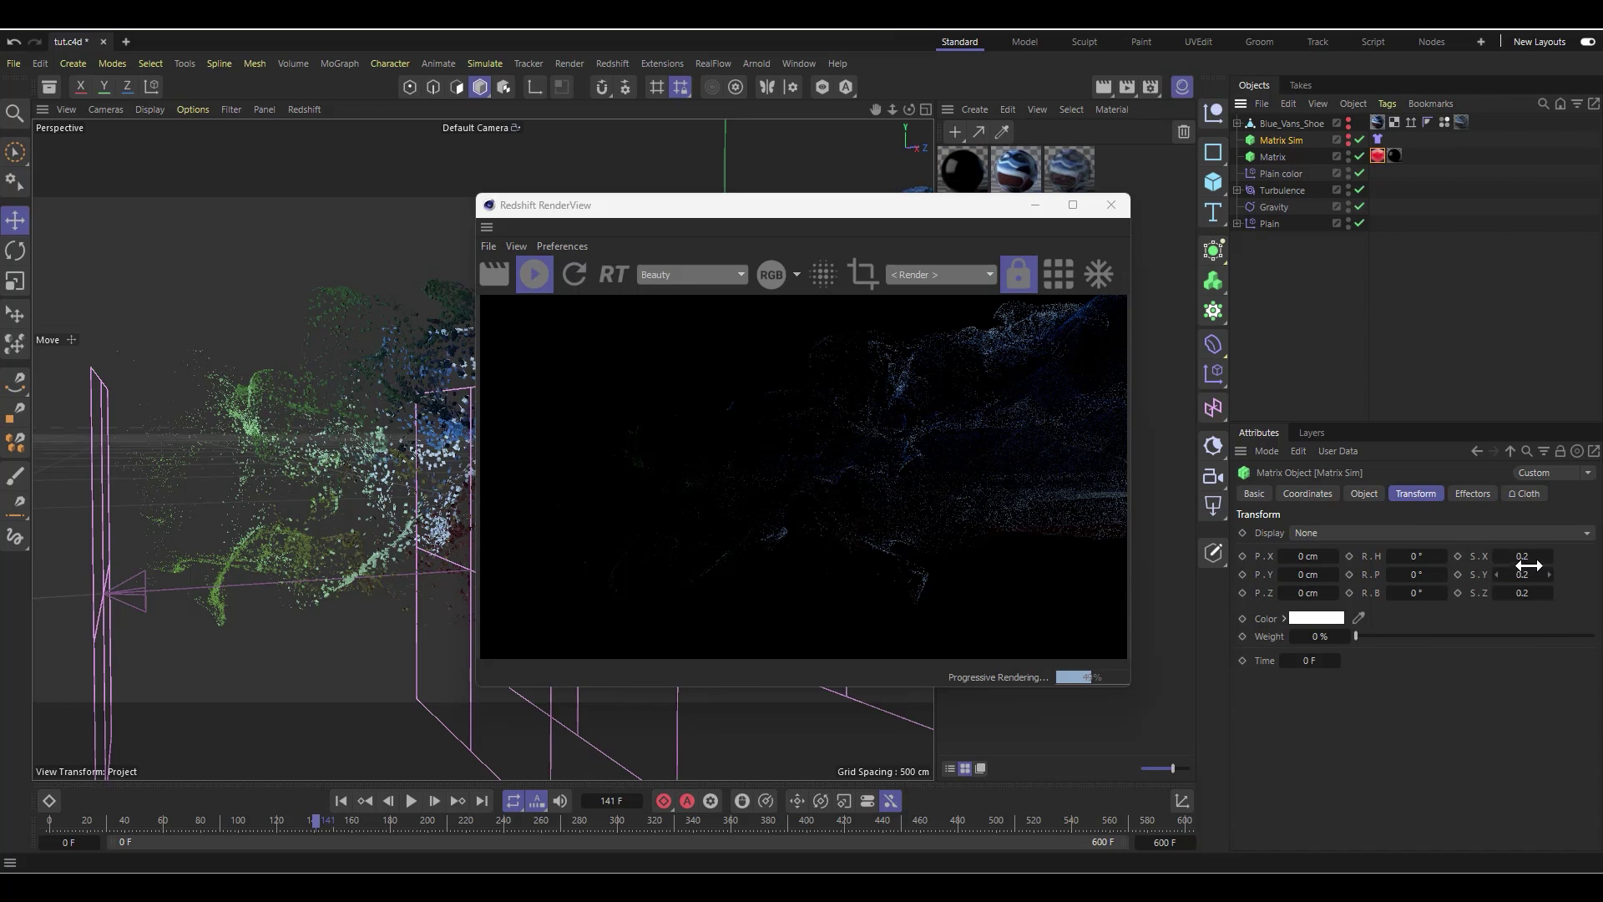
Step: Set the Scale Multiplier in the Matrix's Redshift Object tag to 5 and check the enlarged sphere instances in the preview
{"action": "left_click", "coordinate": [1376, 157]}
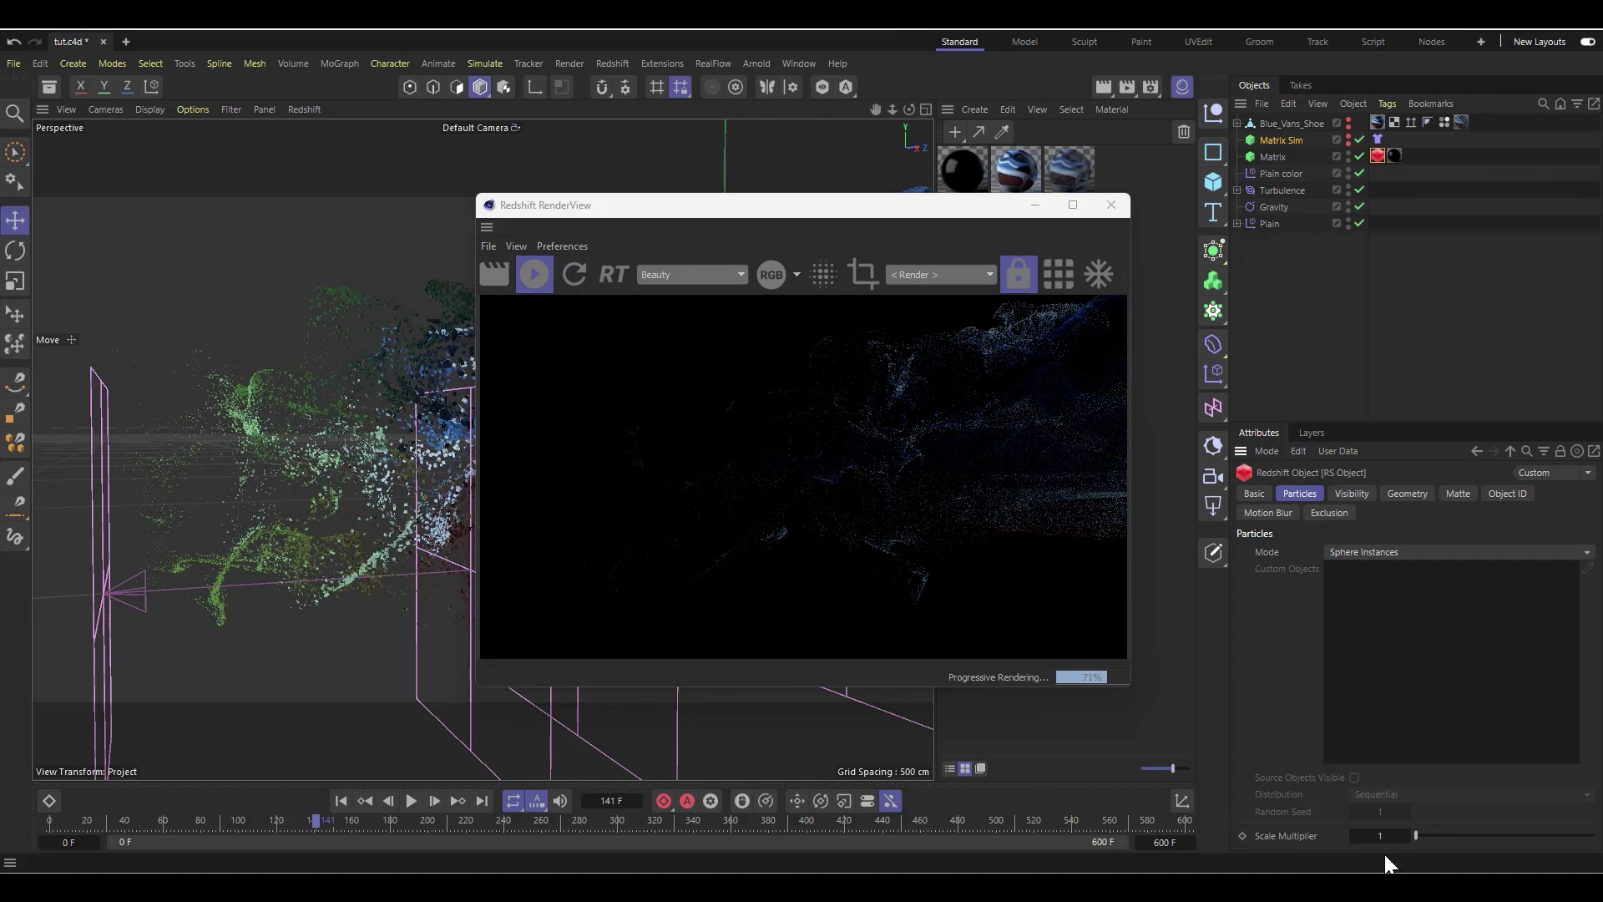
{"action": "left_click_drag", "start_coordinate": [1378, 834], "coordinate": [1290, 701]}
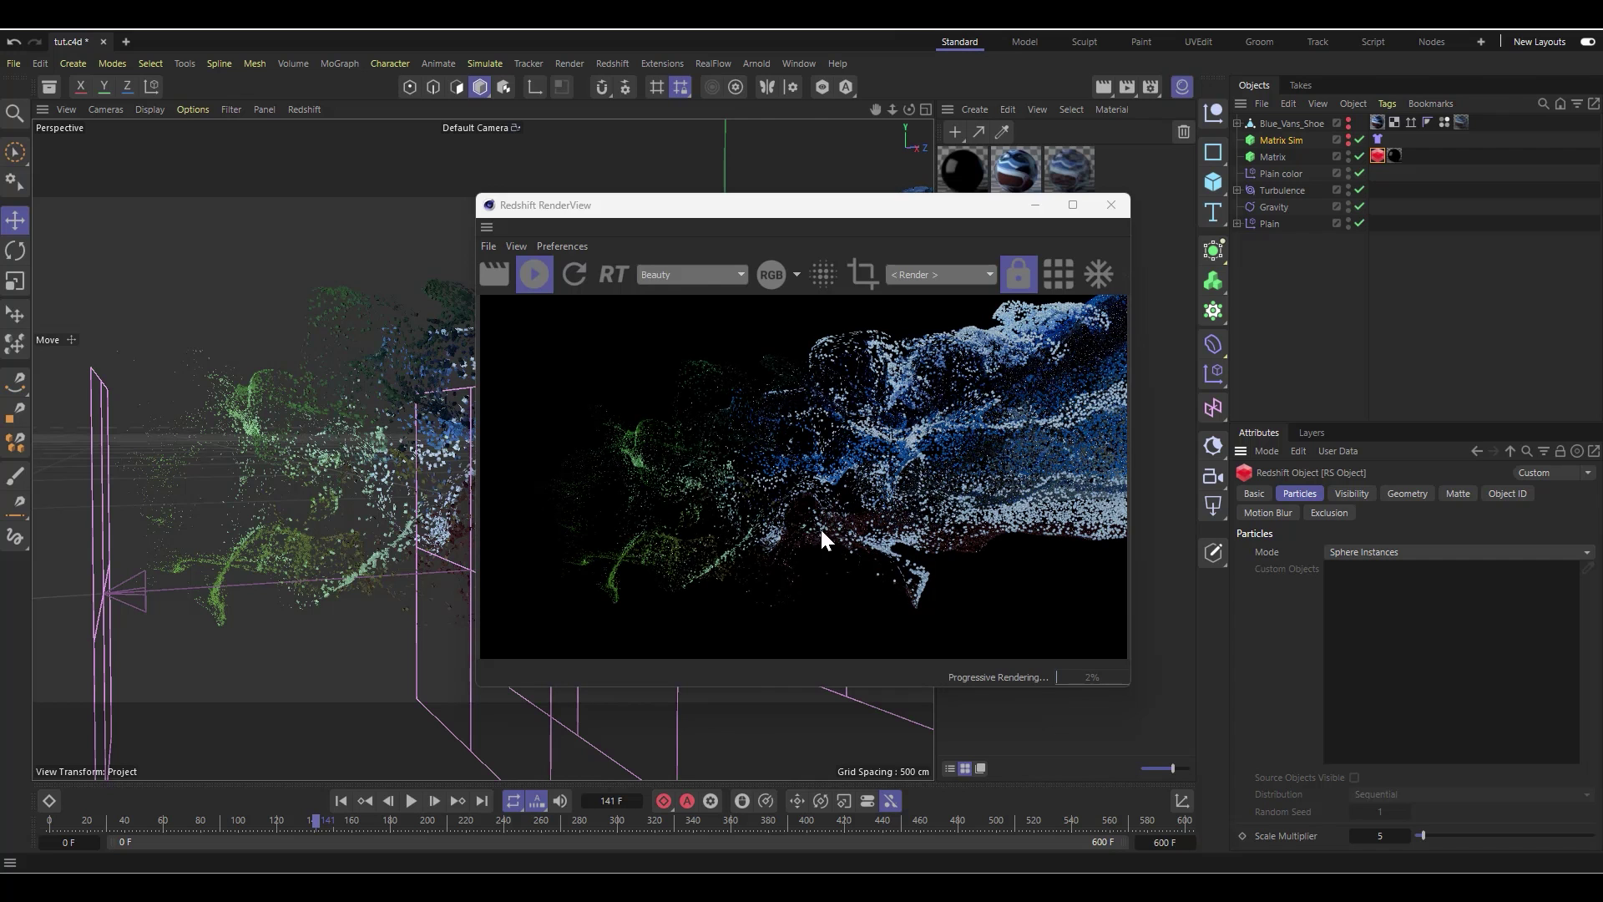
{"action": "left_click_drag", "start_coordinate": [381, 446], "coordinate": [353, 492], "text": "alt"}
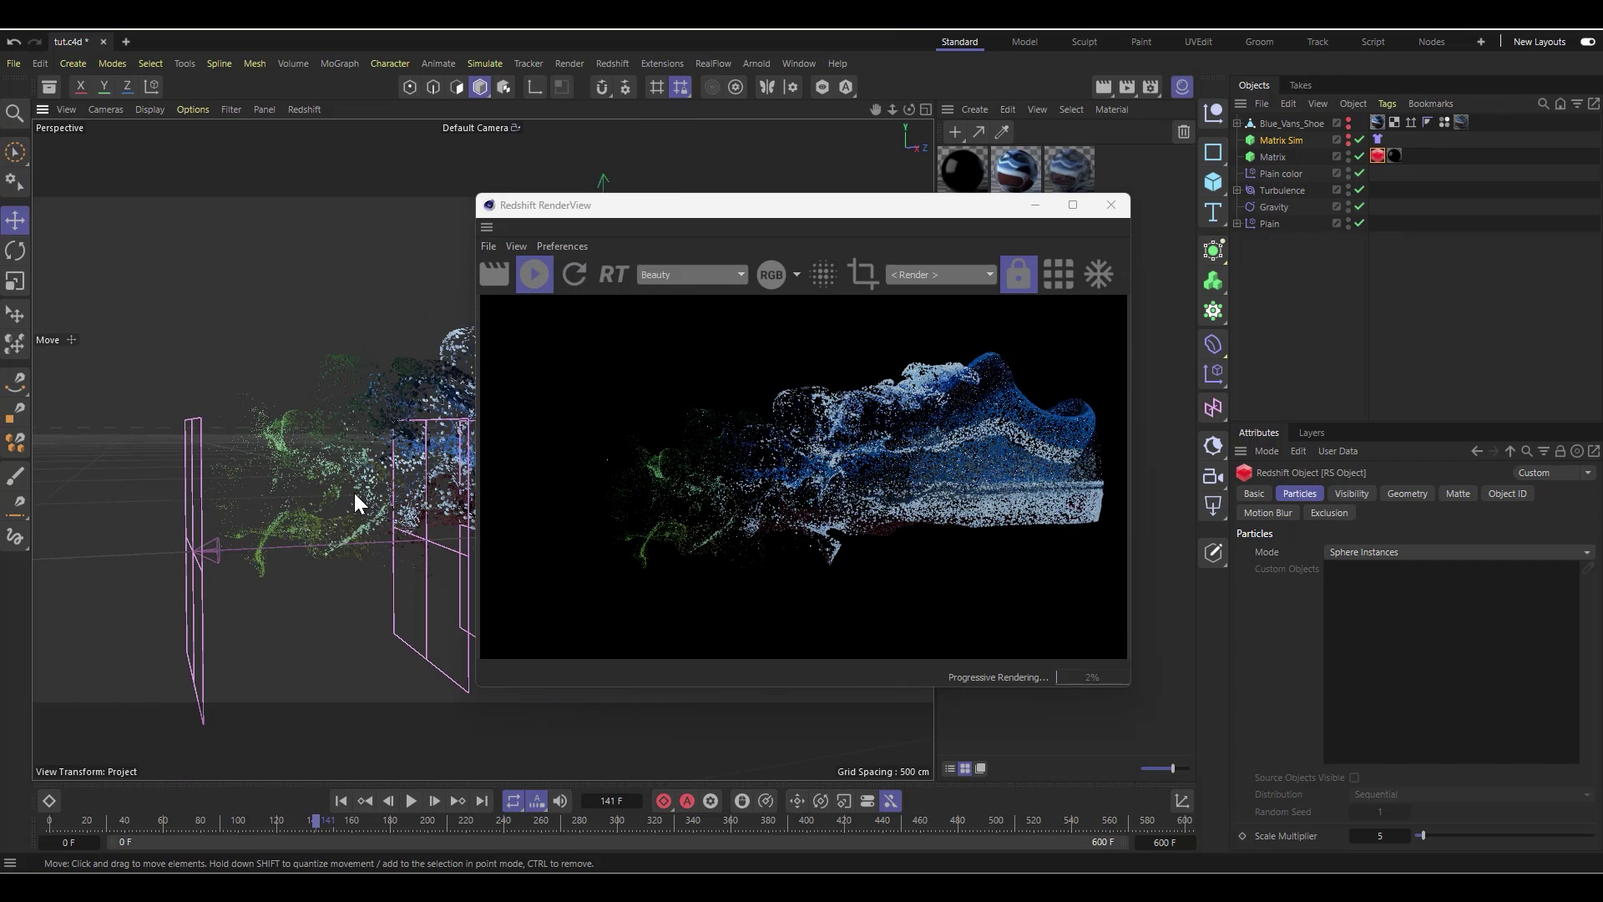